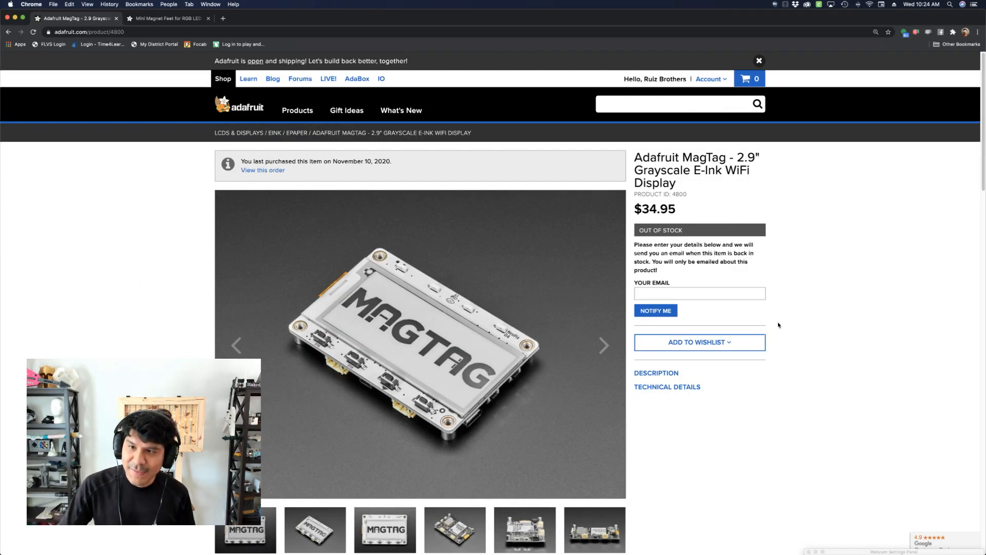
# Examine the front and back product photos of the Adafruit MagTag 2.9" E-Ink display on its shop page
pyautogui.scroll(-1, 692, 280)
pyautogui.scroll(-3, 616, 257)
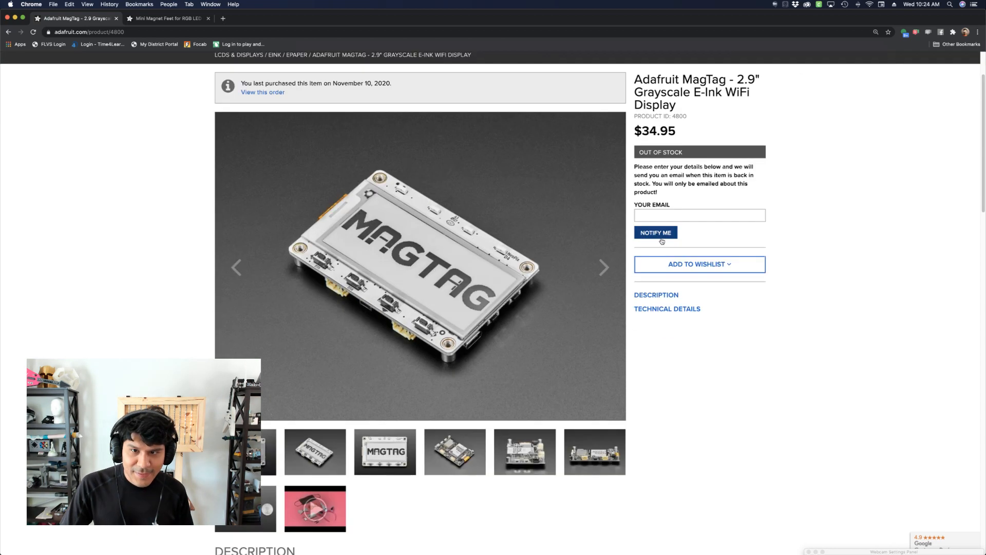
pyautogui.click(384, 453)
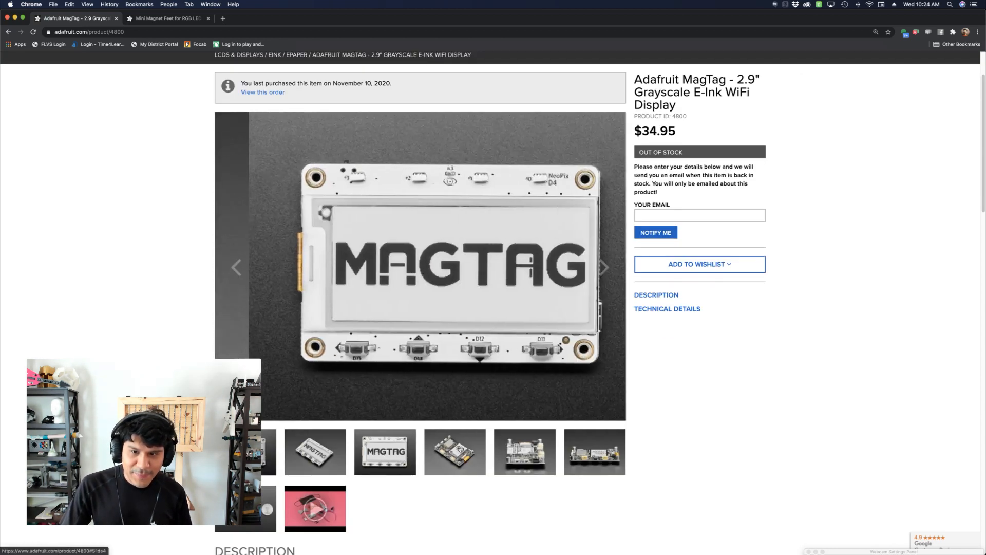
pyautogui.scroll(1, 445, 322)
pyautogui.scroll(1, 445, 321)
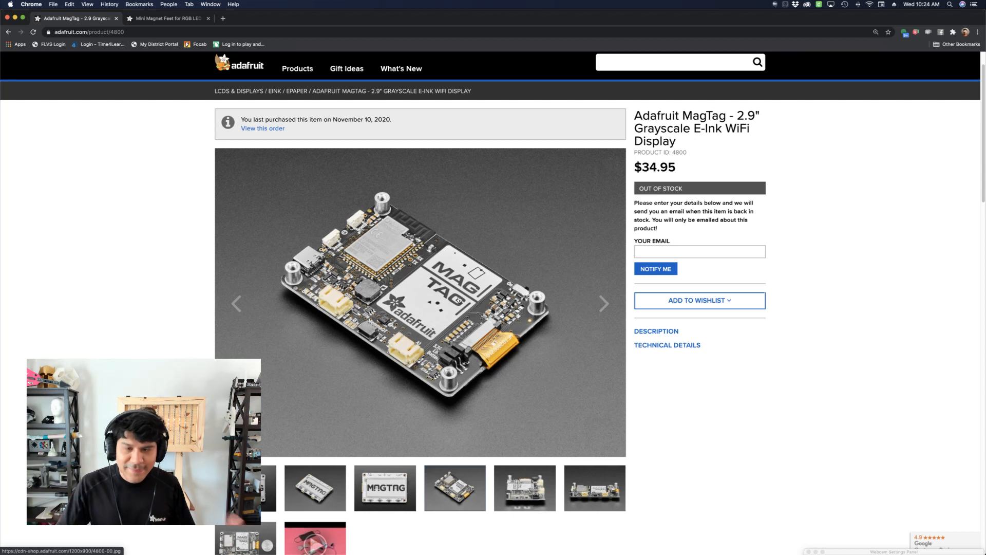
# Check the shop page for the Mini Magnet Feet for RGB LED Matrices, and return to the MagTag page
pyautogui.click(180, 18)
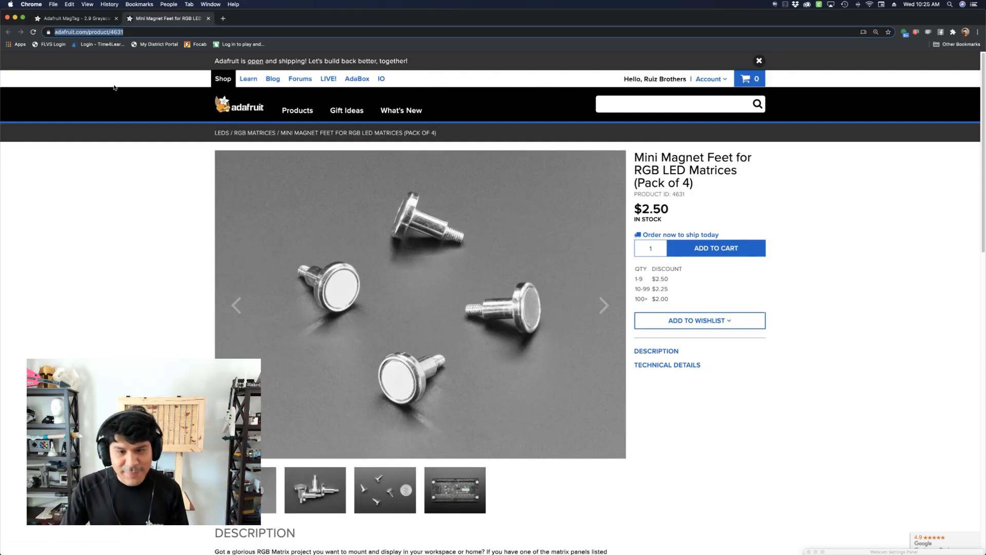
pyautogui.click(154, 215)
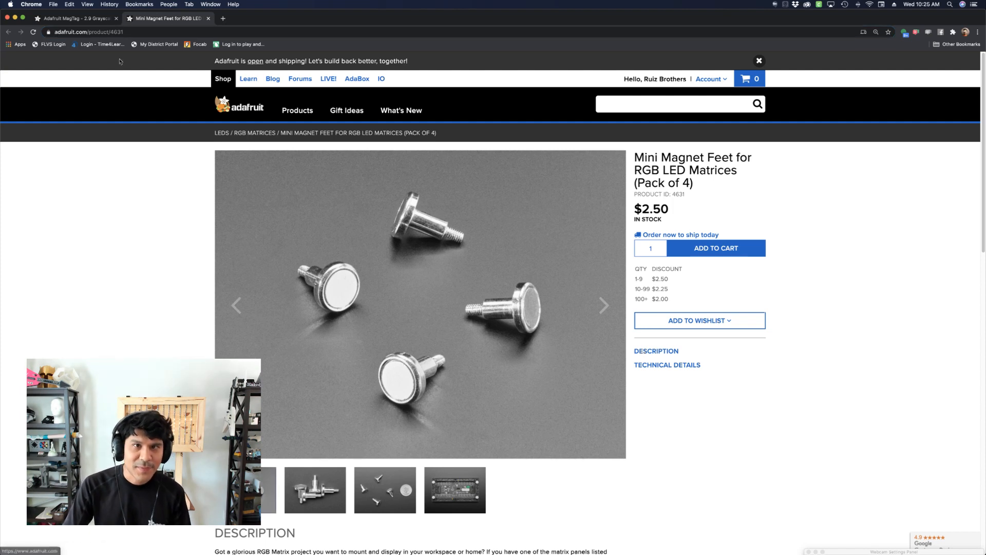
pyautogui.click(101, 20)
# Switch to Fusion 360 and examine the MagTag 2.9in board model from all sides, including its display, buttons, connectors and standoffs
pyautogui.press('super+Tab')
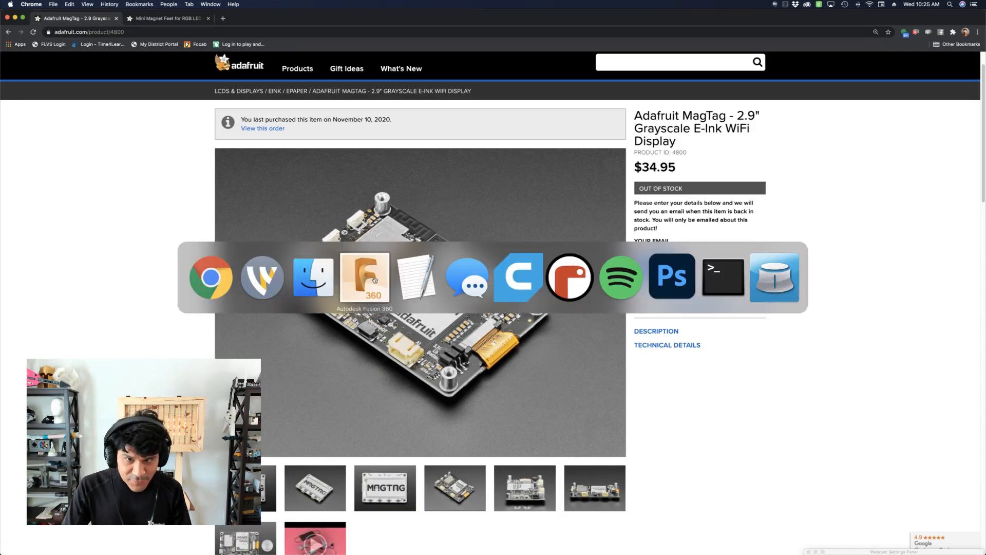
pyautogui.click(375, 280)
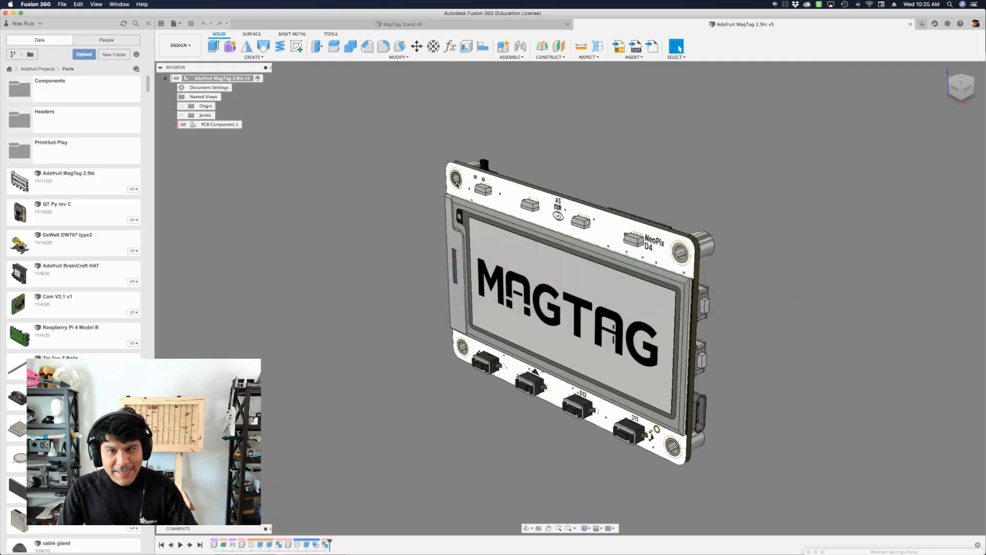
pyautogui.keyDown('shift'); pyautogui.moveTo(371, 193); pyautogui.dragTo(371, 194, button='middle'); pyautogui.keyUp('shift')
pyautogui.keyDown('shift'); pyautogui.scroll(-10, 371, 193); pyautogui.keyUp('shift')
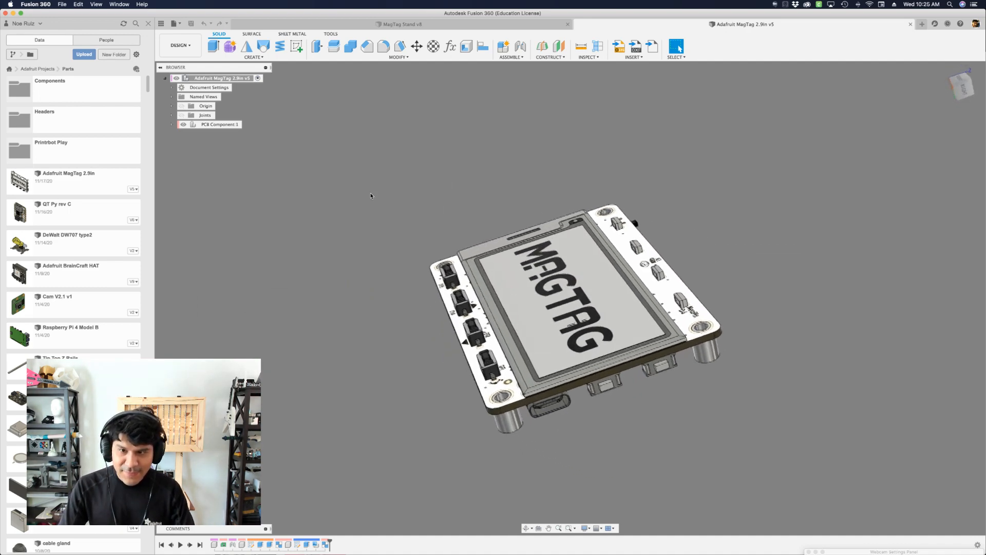
pyautogui.keyDown('shift'); pyautogui.scroll(-10, 371, 193); pyautogui.keyUp('shift')
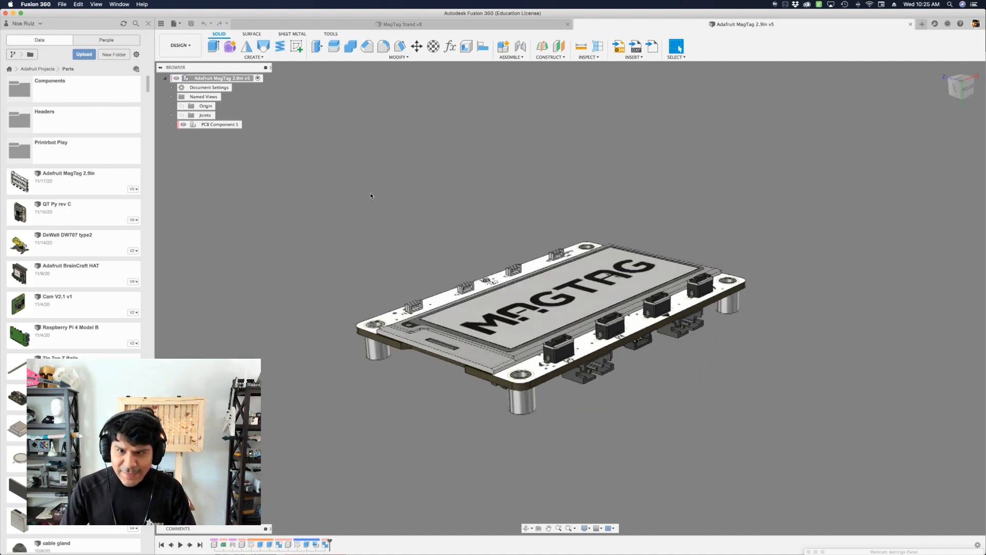
pyautogui.keyDown('shift'); pyautogui.scroll(10, 371, 193); pyautogui.keyUp('shift')
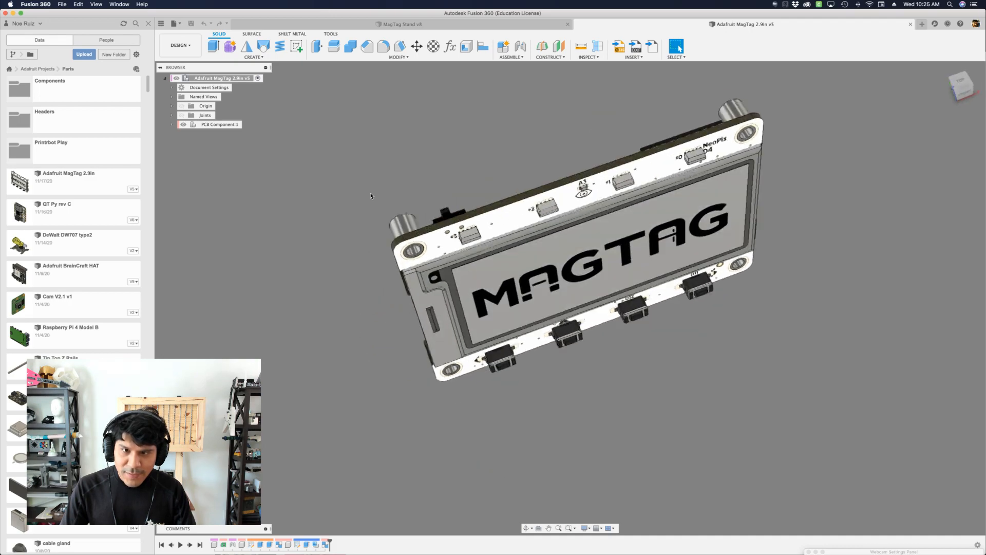
pyautogui.keyDown('shift'); pyautogui.hscroll(10, 371, 193); pyautogui.keyUp('shift')
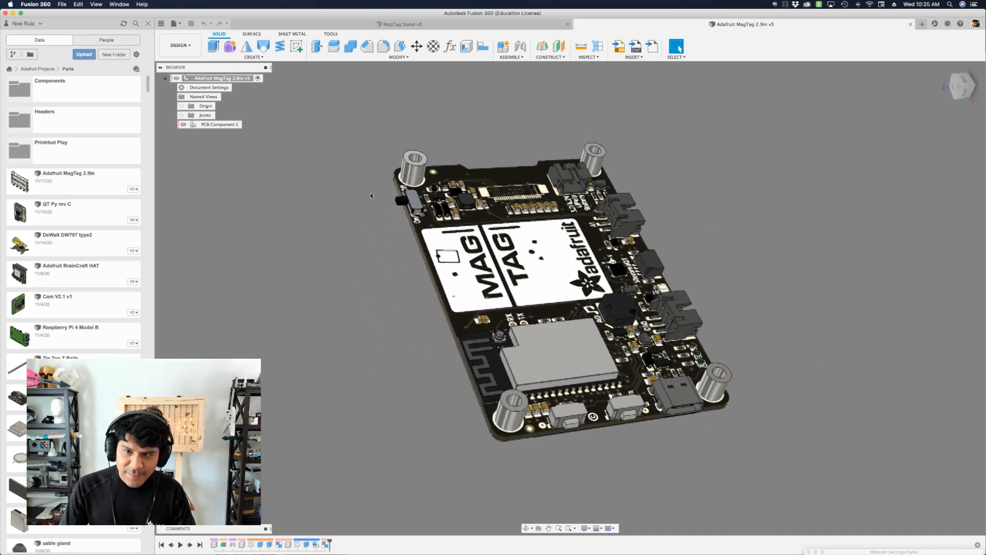
pyautogui.keyDown('shift'); pyautogui.scroll(-10, 370, 193); pyautogui.keyUp('shift')
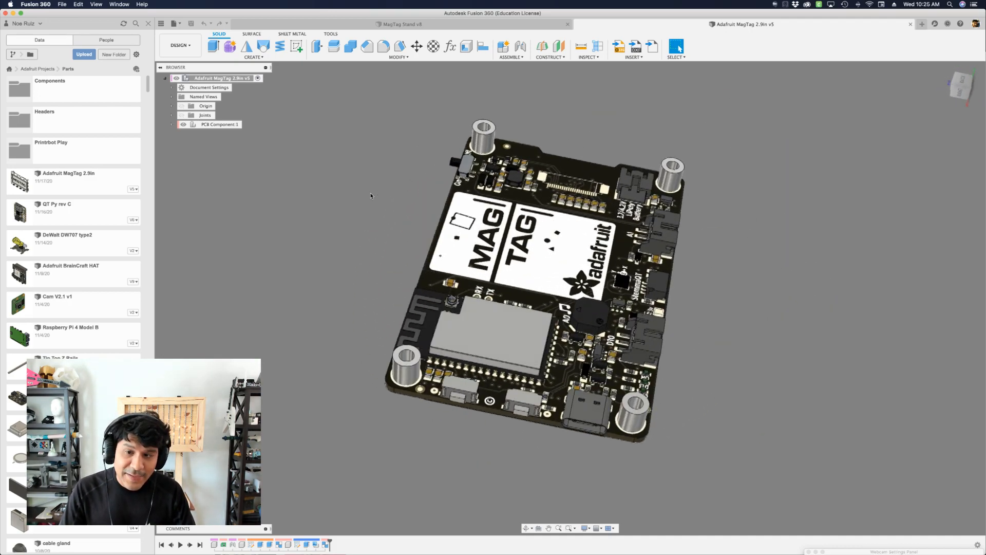
pyautogui.keyDown('shift'); pyautogui.scroll(5, 537, 417); pyautogui.keyUp('shift')
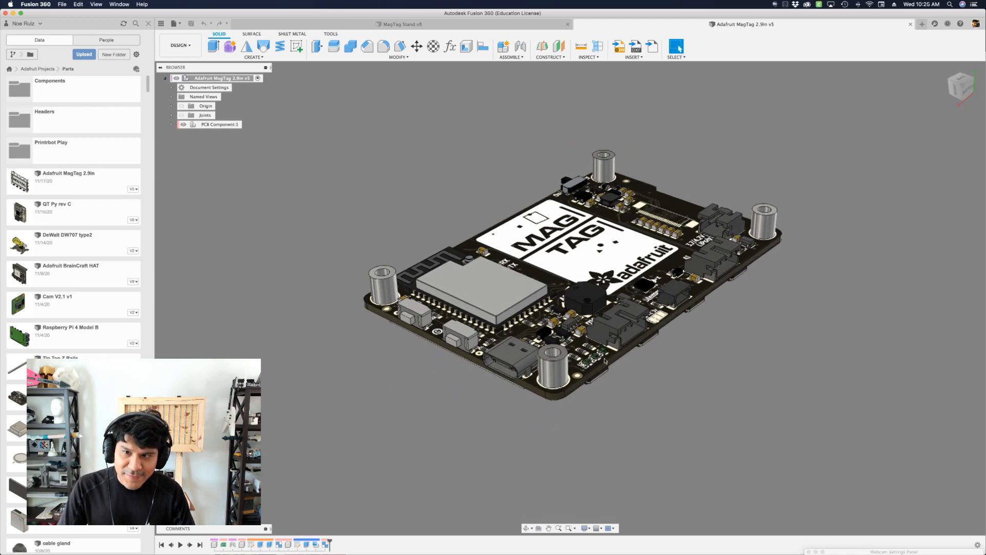
pyautogui.keyDown('shift'); pyautogui.scroll(-10, 694, 320); pyautogui.keyUp('shift')
pyautogui.keyDown('shift'); pyautogui.hscroll(10, 695, 319); pyautogui.keyUp('shift')
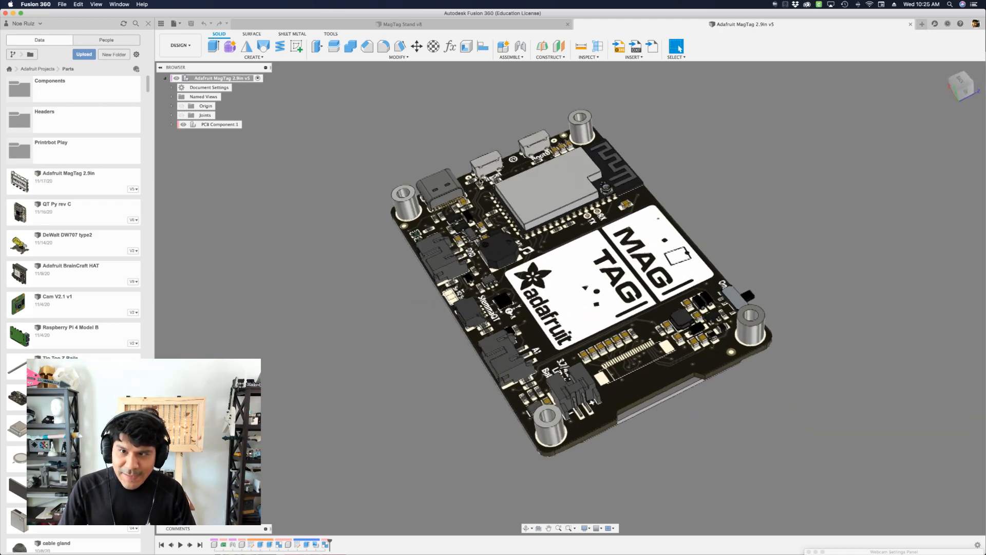
pyautogui.keyDown('shift'); pyautogui.scroll(-8, 480, 181); pyautogui.keyUp('shift')
pyautogui.keyDown('shift'); pyautogui.scroll(-10, 480, 181); pyautogui.keyUp('shift')
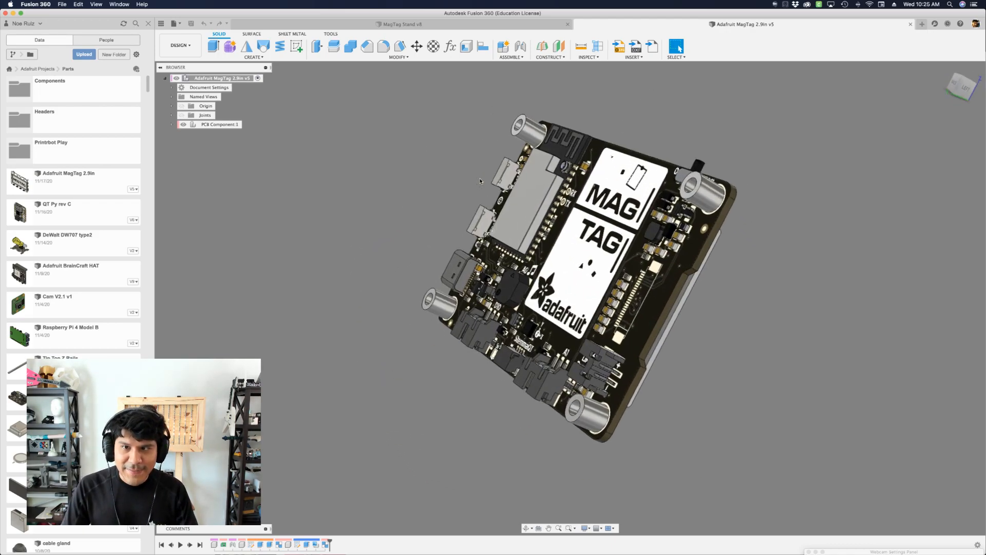
pyautogui.keyDown('shift'); pyautogui.hscroll(10, 480, 181); pyautogui.keyUp('shift')
pyautogui.keyDown('shift'); pyautogui.hscroll(-10, 480, 180); pyautogui.keyUp('shift')
# Bring up the existing MagTag Stand design and inspect how the board mounts on the stand in both orientations
pyautogui.click(415, 24)
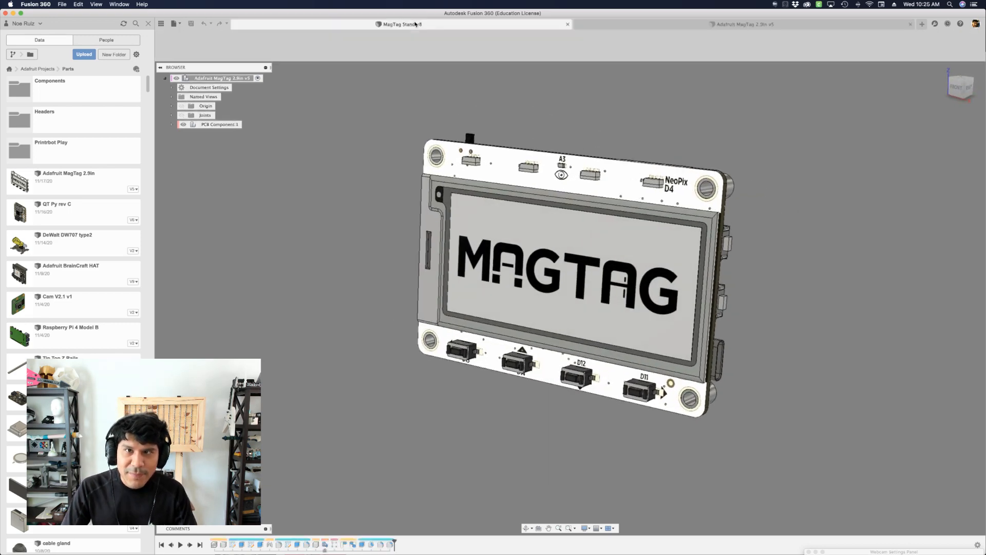
pyautogui.keyDown('shift'); pyautogui.hscroll(-10, 415, 24); pyautogui.keyUp('shift')
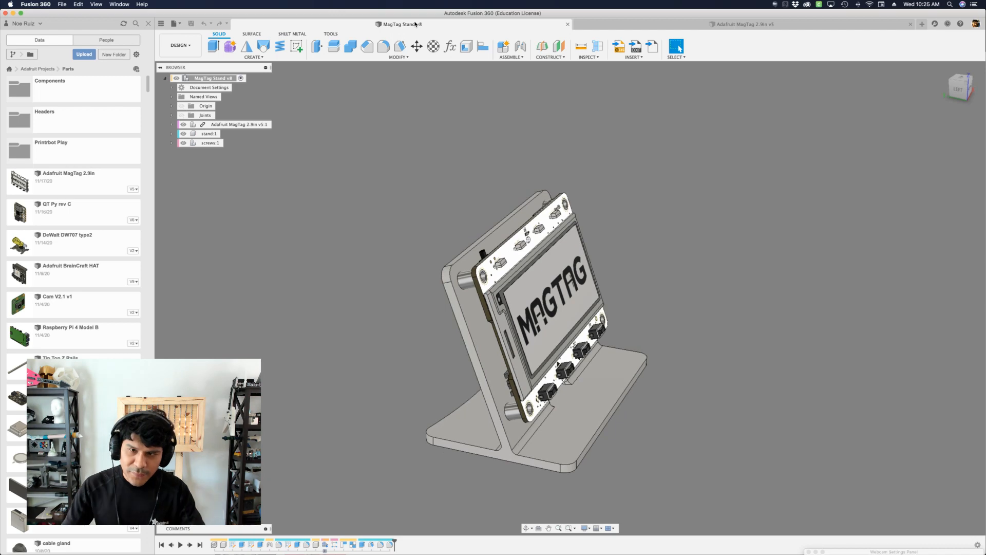
pyautogui.keyDown('shift'); pyautogui.hscroll(10, 415, 25); pyautogui.keyUp('shift')
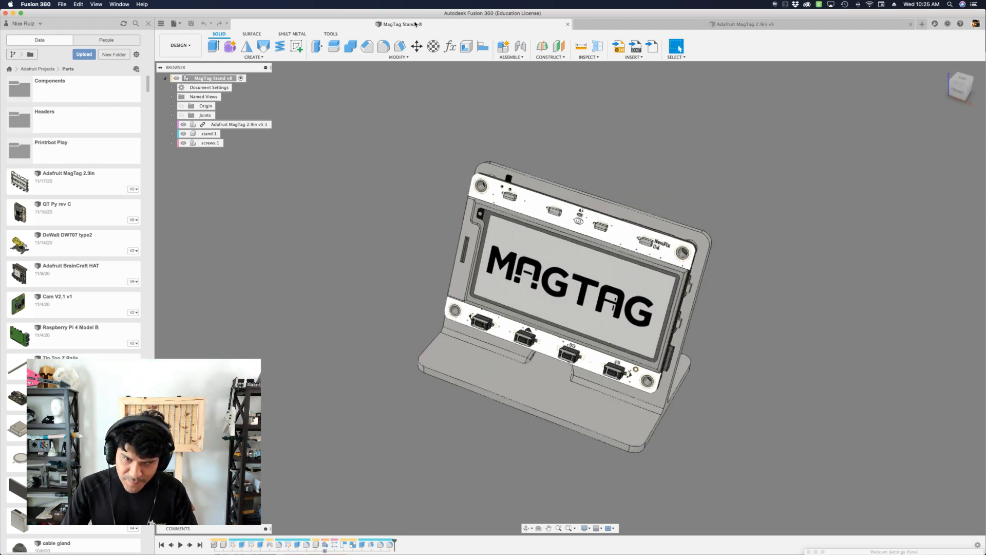
pyautogui.keyDown('shift'); pyautogui.hscroll(10, 415, 24); pyautogui.keyUp('shift')
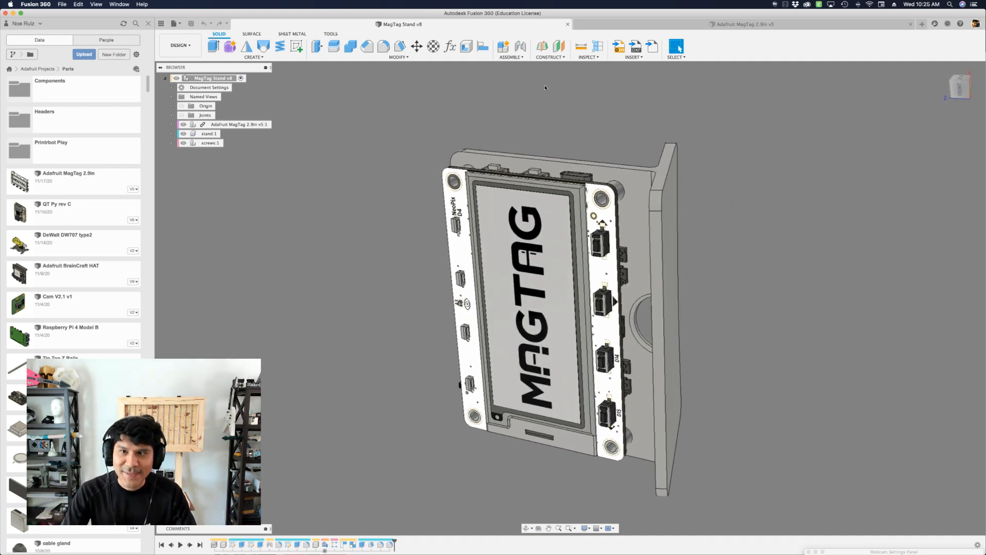
# Create a new design and save it as "Vertical Stand for MagTag" in Adafruit Projects > LXL Tutorials
pyautogui.click(922, 25)
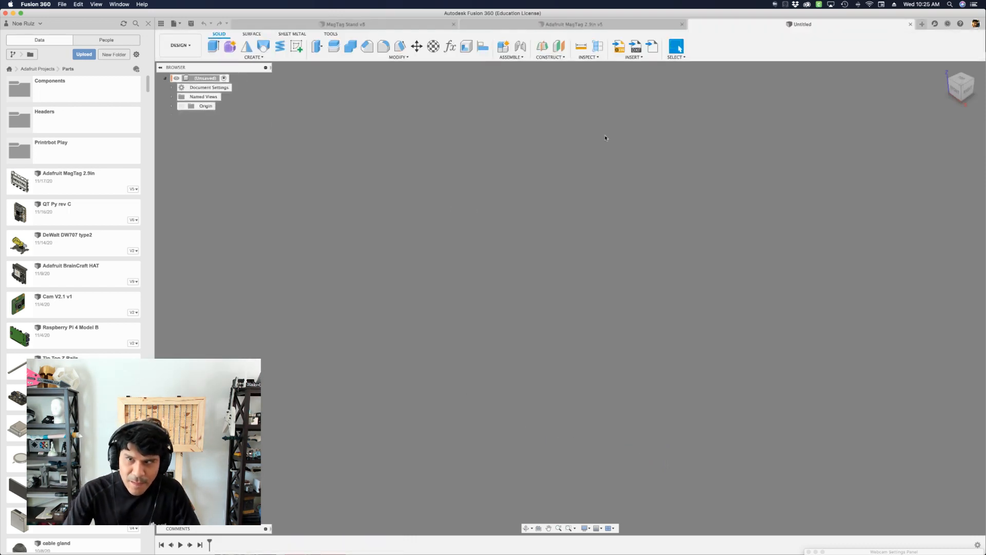
pyautogui.press('super+s')
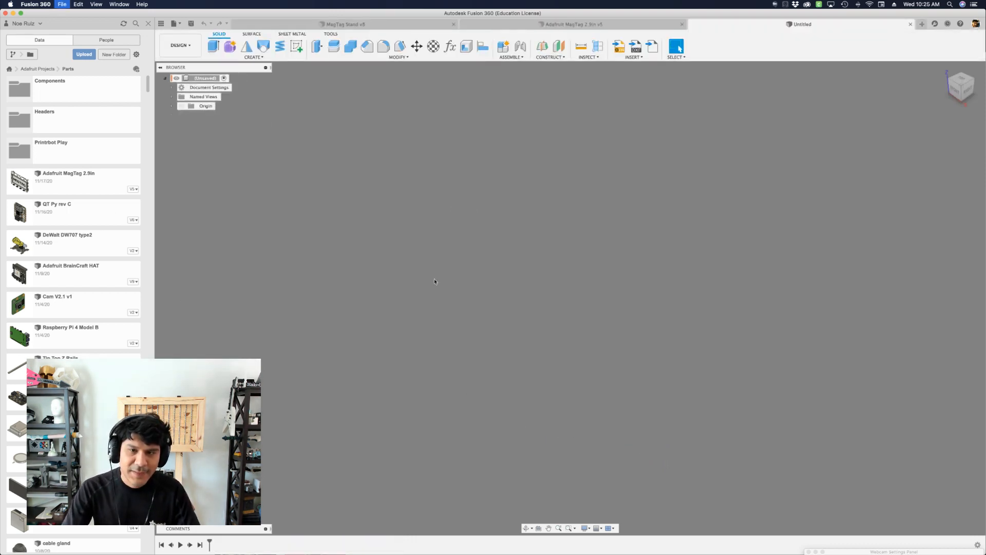
pyautogui.write('Stand')
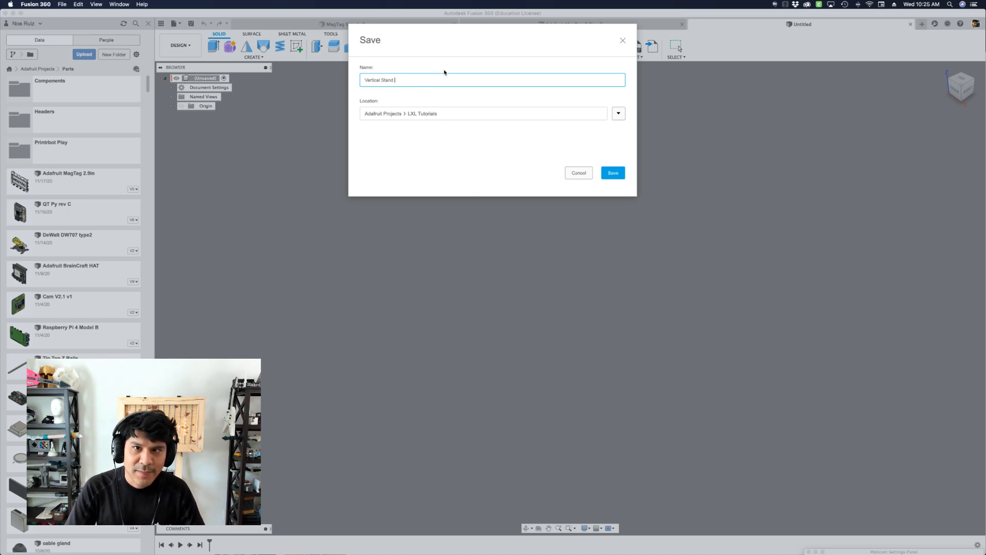
pyautogui.write('ertical Stand for MagTag')
pyautogui.press('Return')
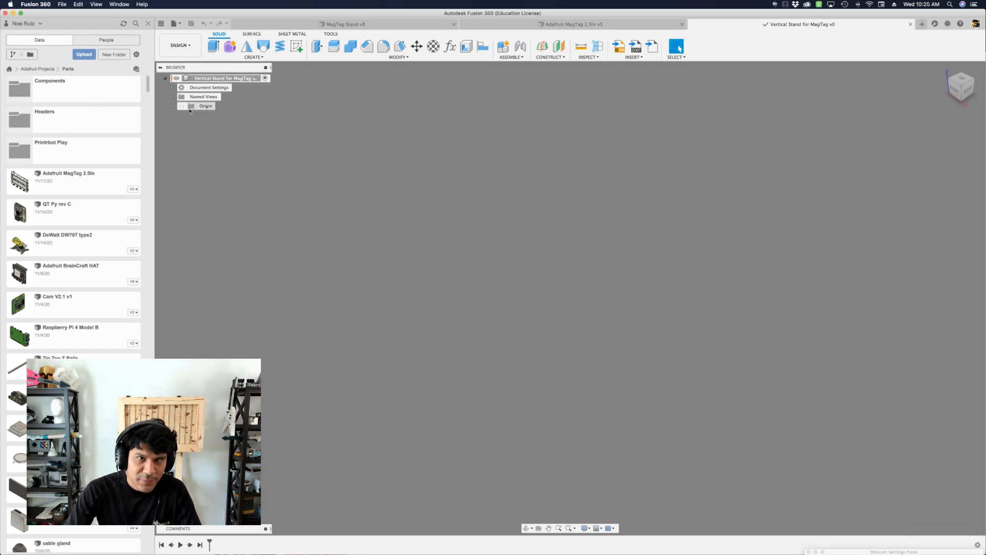
# Insert the Adafruit MagTag 2.9in part into the current design and rotate it 90 degrees about the Y axis to stand vertically
pyautogui.rightClick(111, 181)
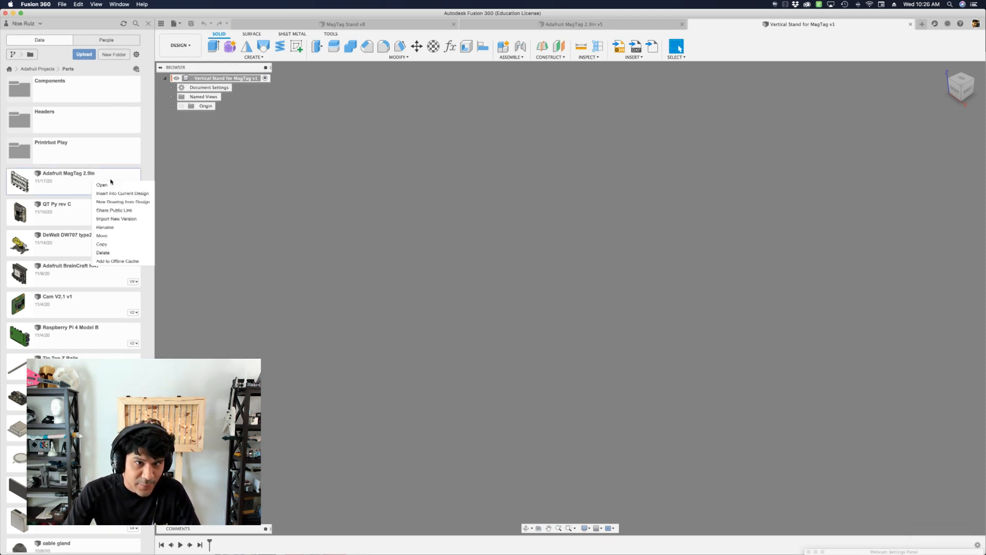
pyautogui.click(149, 193)
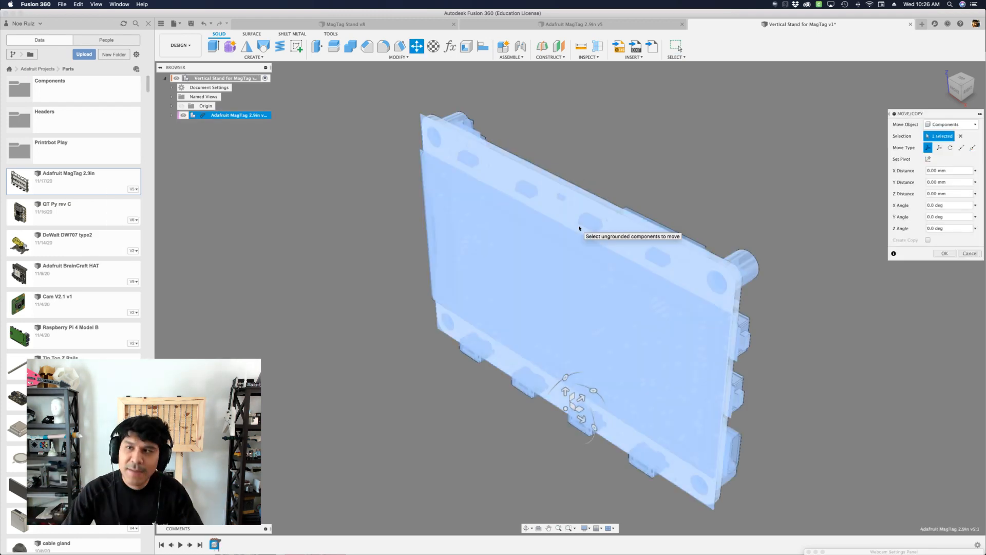
pyautogui.click(957, 91)
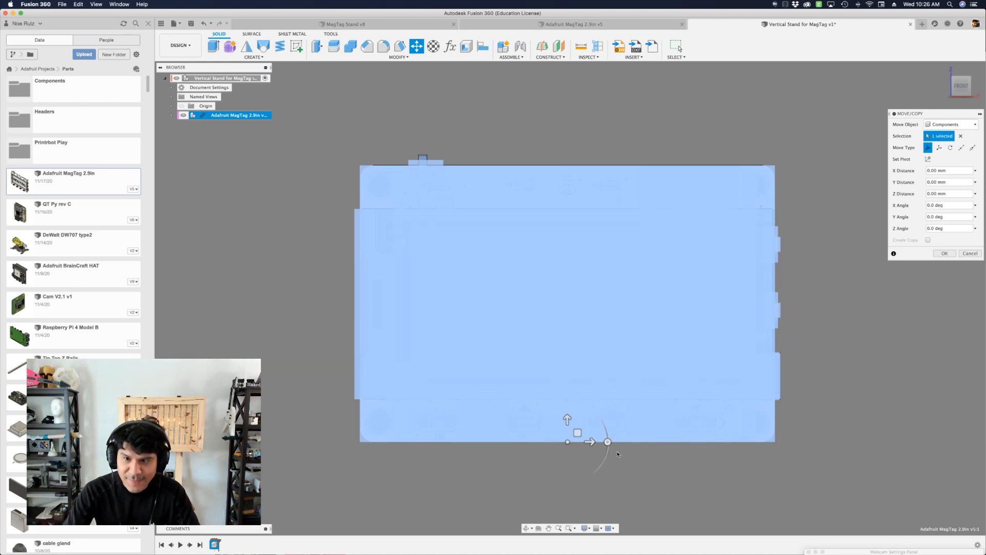
pyautogui.scroll(-2, 608, 443)
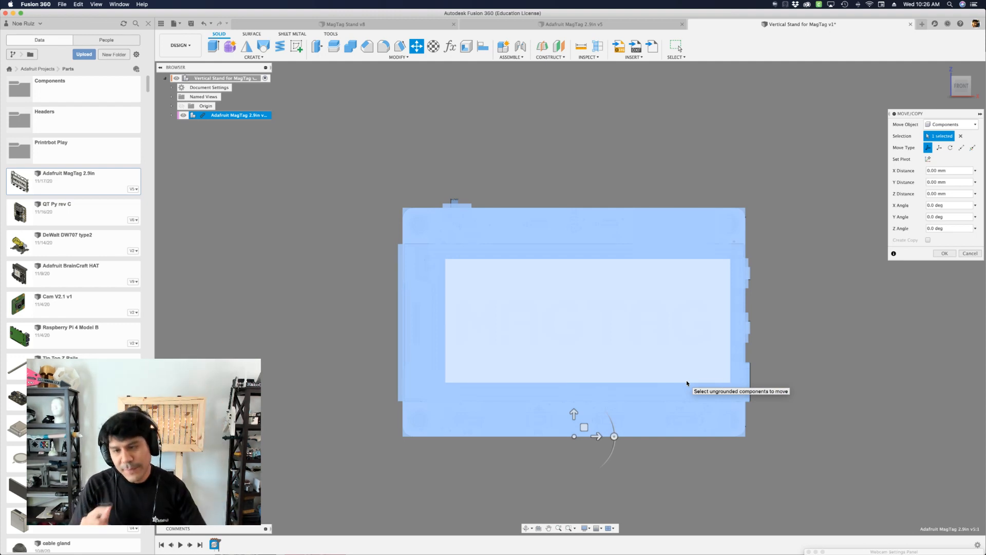
pyautogui.moveTo(614, 437); pyautogui.dragTo(575, 469)
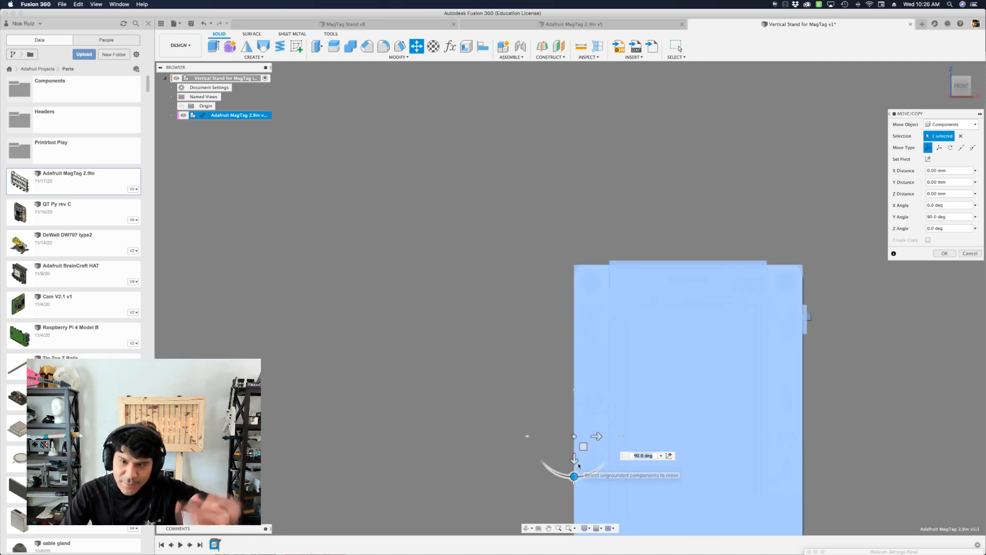
# Move the rotated MagTag board about -50.6 mm in X and about -27 mm in Z, and apply the placement
pyautogui.moveTo(583, 447); pyautogui.dragTo(458, 221)
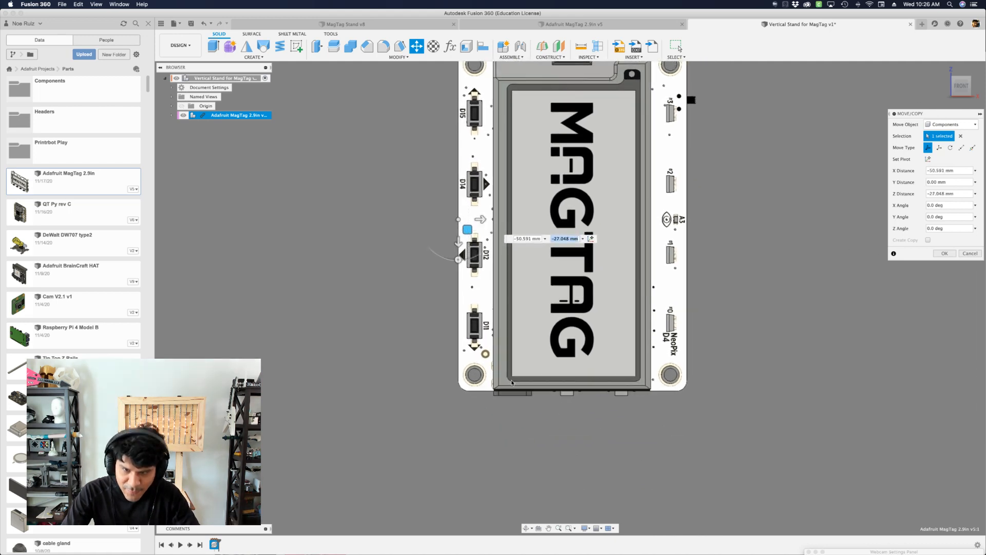
pyautogui.scroll(-2, 512, 383)
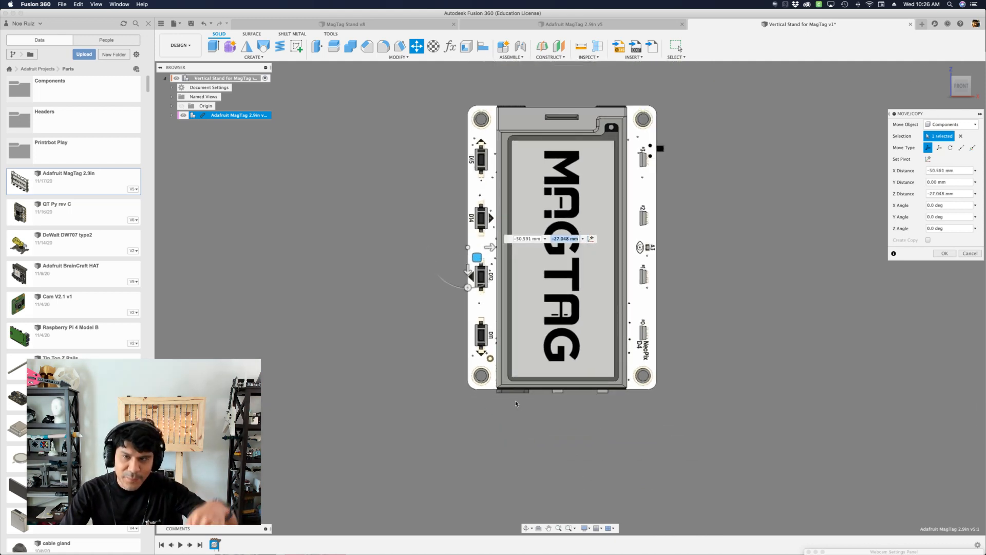
pyautogui.scroll(2, 546, 288)
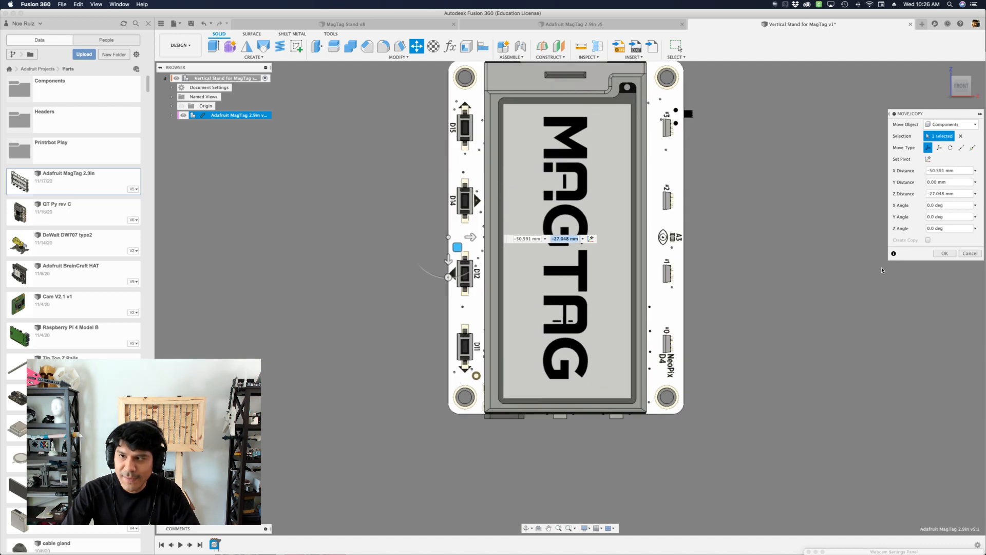
pyautogui.click(944, 254)
pyautogui.scroll(-2, 411, 238)
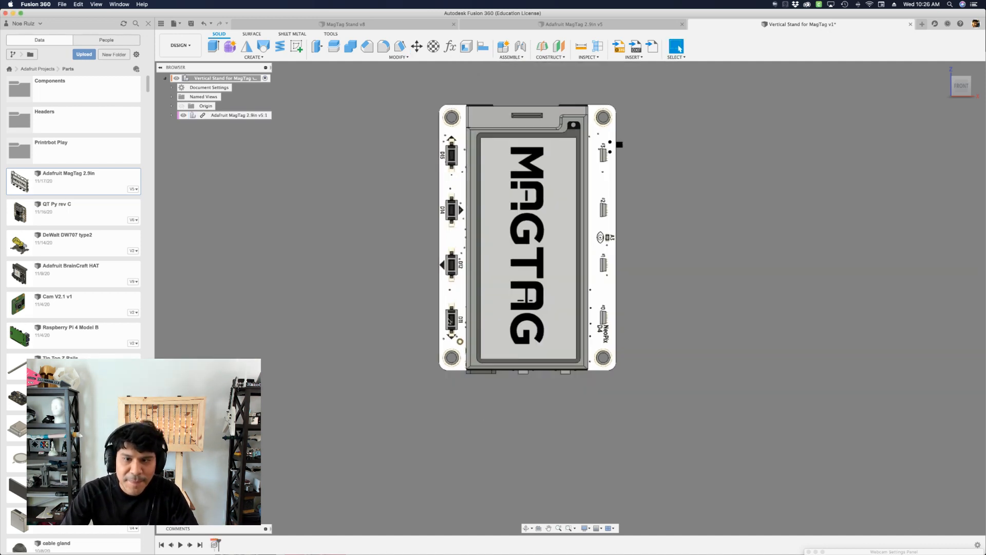
# Create a new internal component named "Stand" under the top-level design and make it active
pyautogui.keyDown('shift'); pyautogui.moveTo(399, 307); pyautogui.dragTo(418, 311, button='middle'); pyautogui.keyUp('shift')
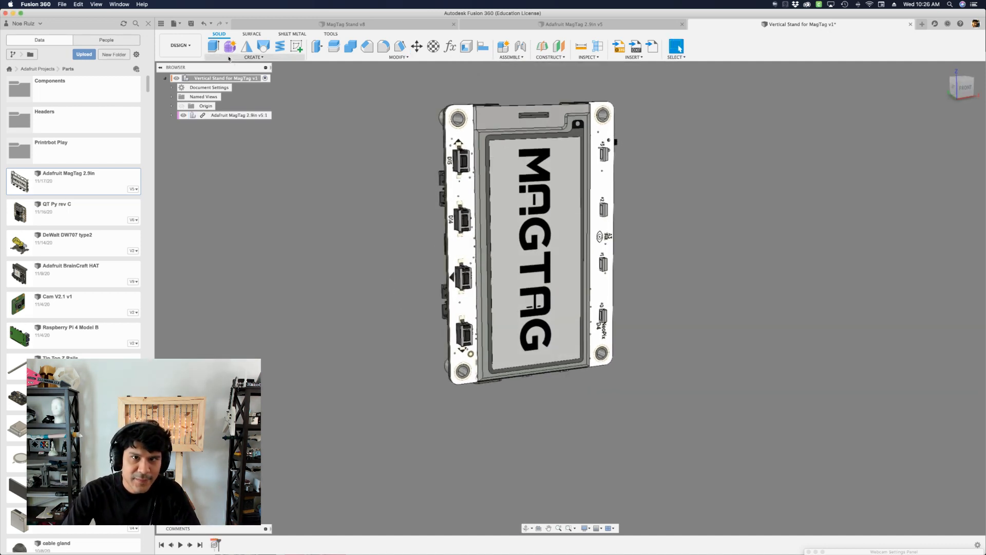
pyautogui.click(503, 46)
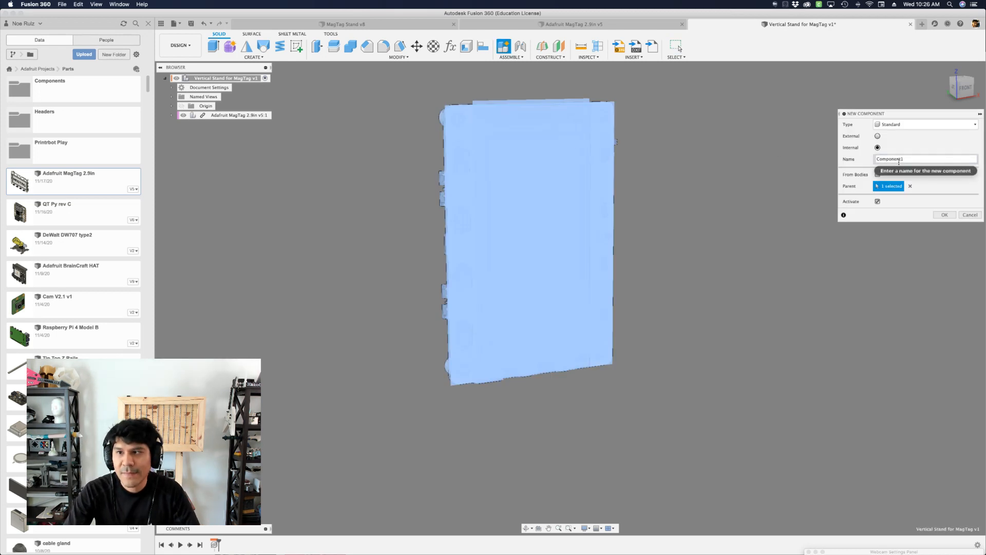
pyautogui.doubleClick(897, 160)
pyautogui.write('Stand')
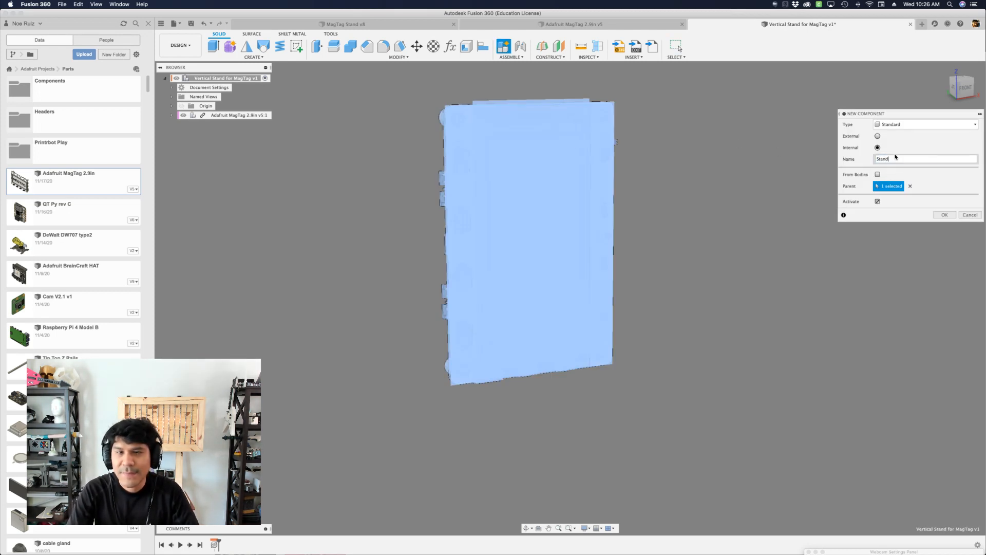
pyautogui.press('Return')
# Start a sketch in the Stand component on the vertical YZ plane, seen from the board's side
pyautogui.scroll(-1, 397, 196)
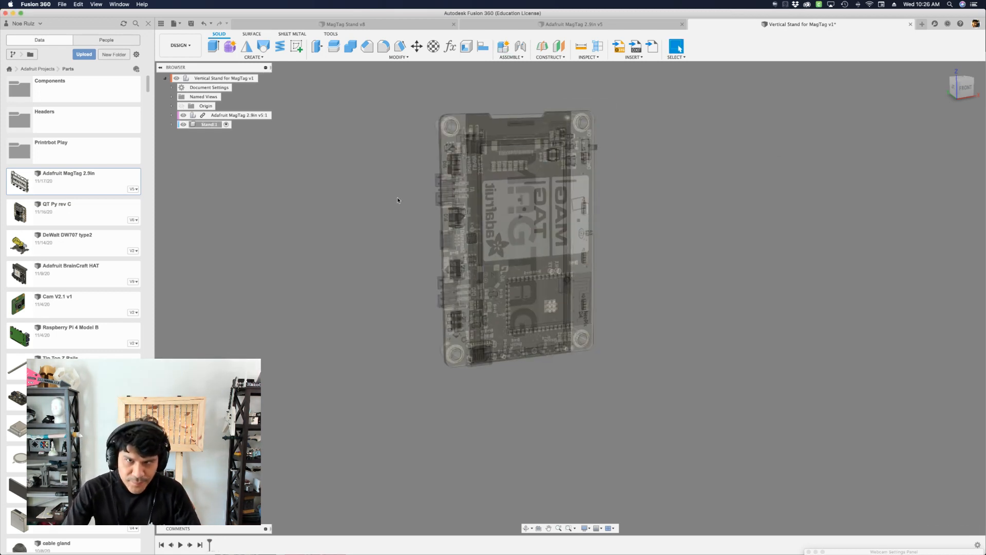
pyautogui.keyDown('shift'); pyautogui.moveTo(397, 268); pyautogui.dragTo(381, 272, button='middle'); pyautogui.keyUp('shift')
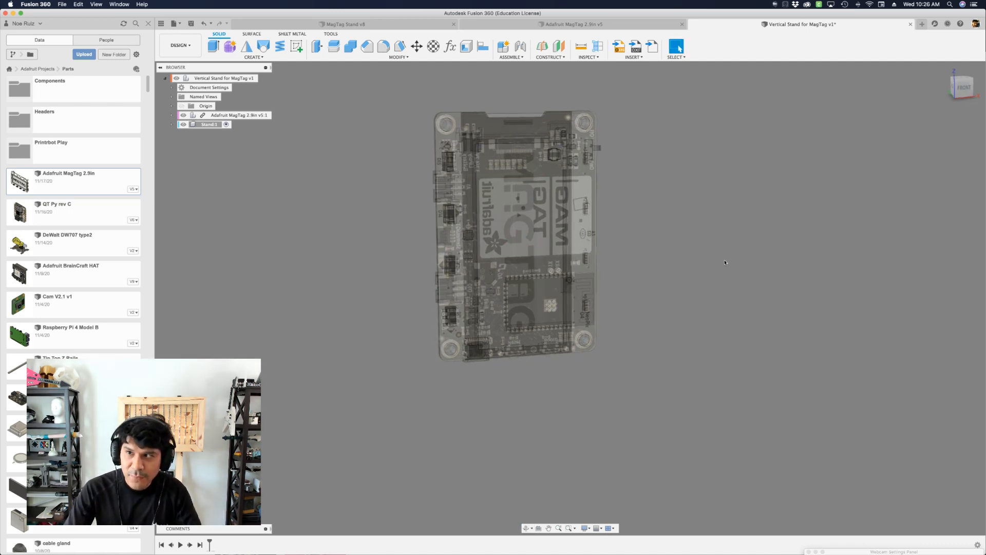
pyautogui.keyDown('shift'); pyautogui.moveTo(726, 263); pyautogui.dragTo(666, 246, button='middle'); pyautogui.keyUp('shift')
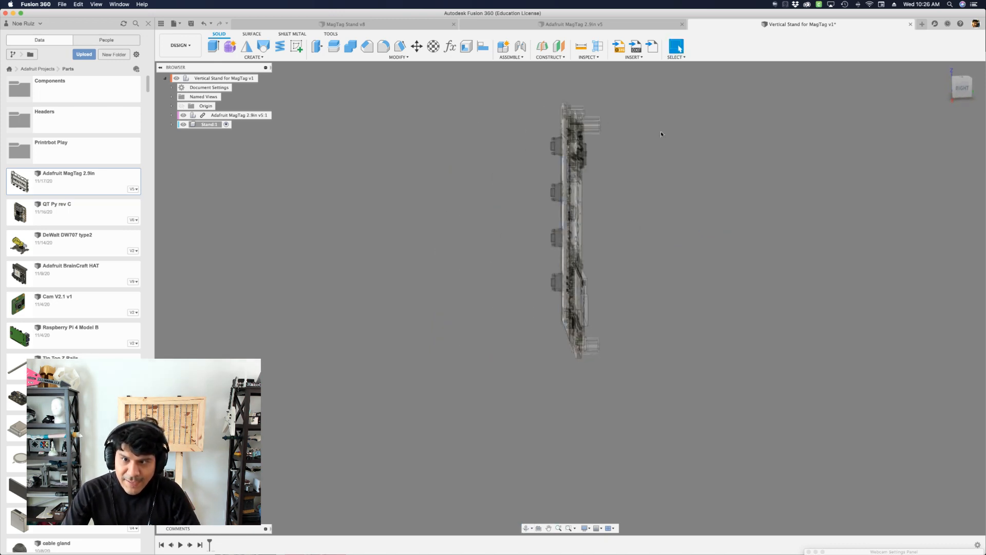
pyautogui.moveTo(630, 191); pyautogui.dragTo(623, 229, button='middle')
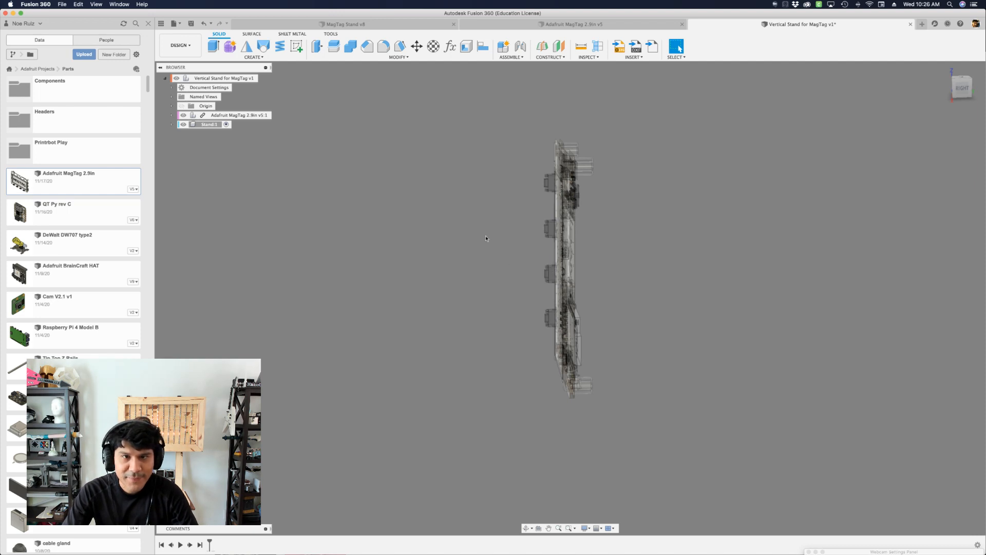
pyautogui.click(297, 46)
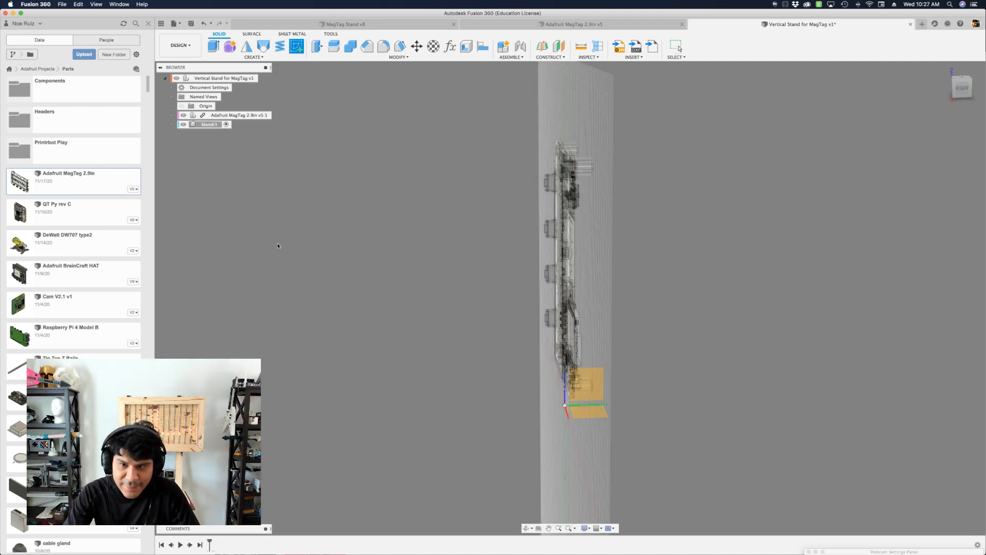
pyautogui.click(596, 390)
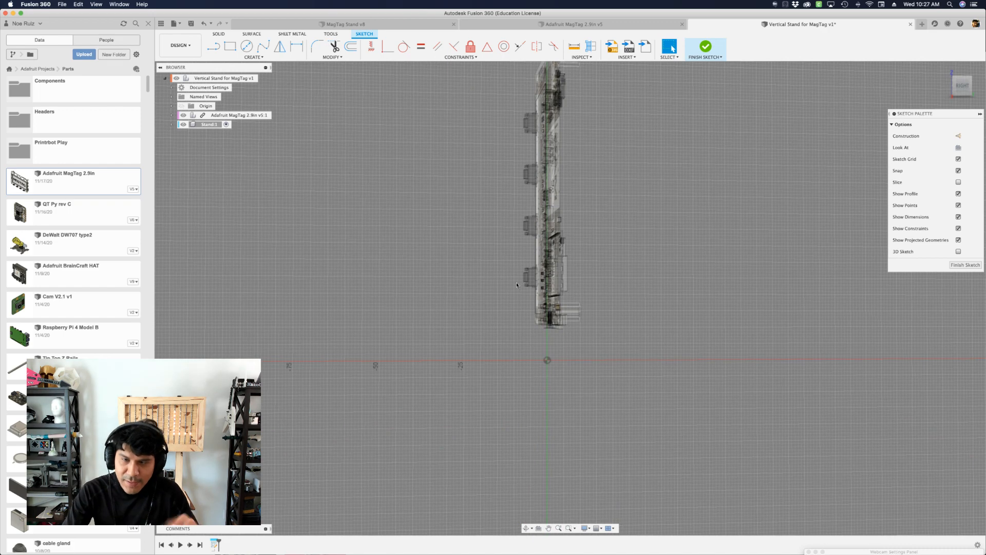
# Draw a long flat rectangle about 6 mm tall just below the board, spanning both sides of the origin
pyautogui.press('r')
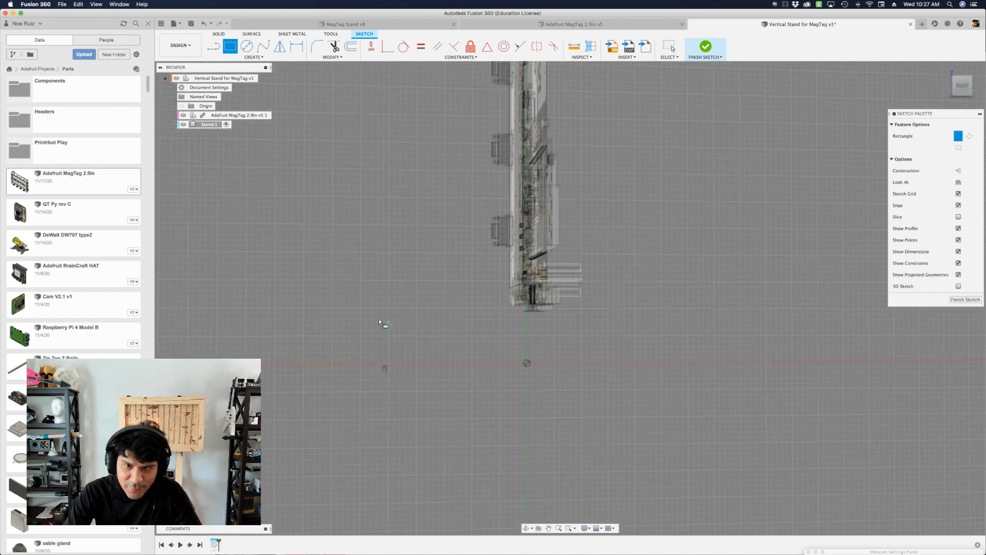
pyautogui.click(327, 319)
pyautogui.click(698, 353)
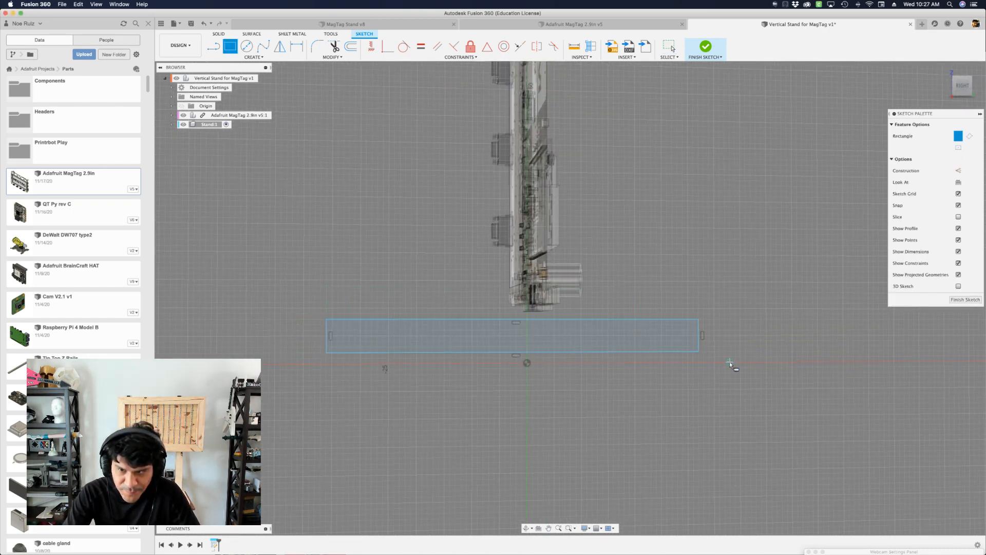
pyautogui.scroll(-3, 730, 363)
pyautogui.press('Escape')
pyautogui.moveTo(689, 325); pyautogui.dragTo(660, 359, button='middle')
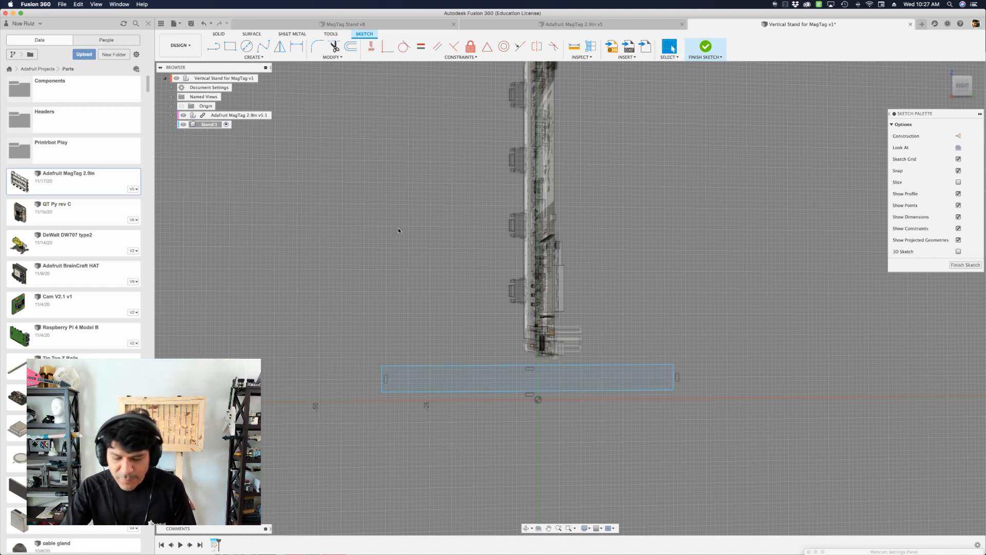
# Add a user parameter named WallThickness in millimetres with a value of 3 mm
pyautogui.moveTo(764, 257); pyautogui.dragTo(648, 201)
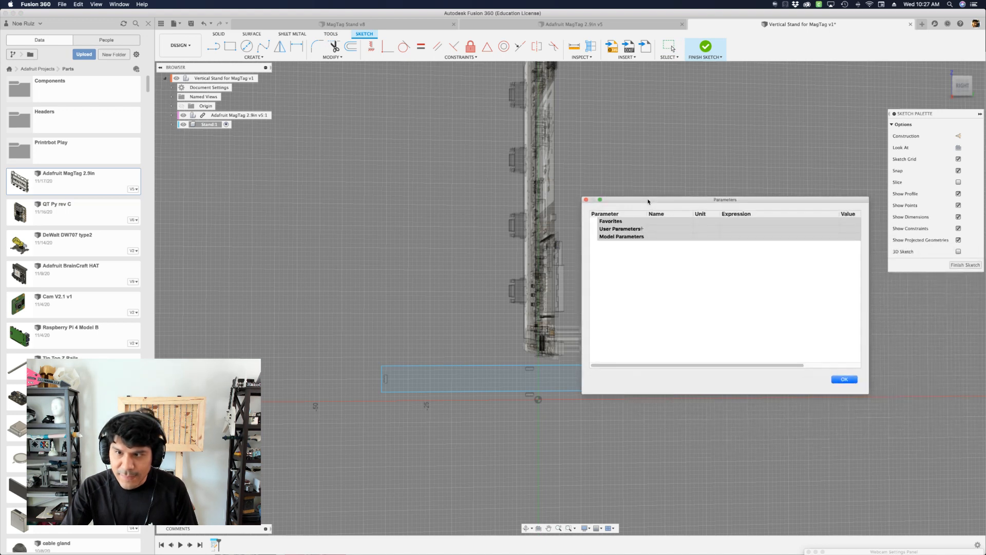
pyautogui.click(642, 229)
pyautogui.write('W')
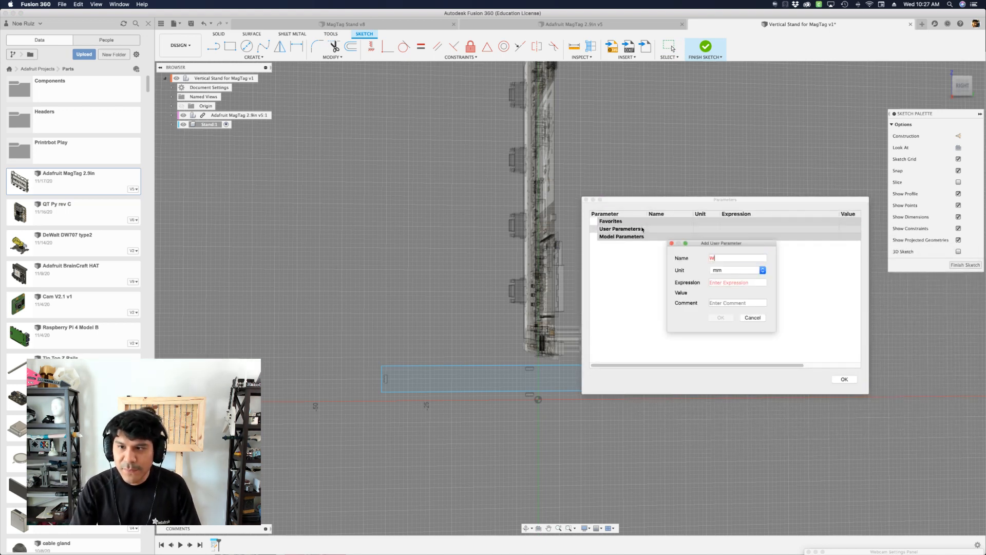
pyautogui.write('allThickness')
pyautogui.press('Tab')
pyautogui.press('Tab')
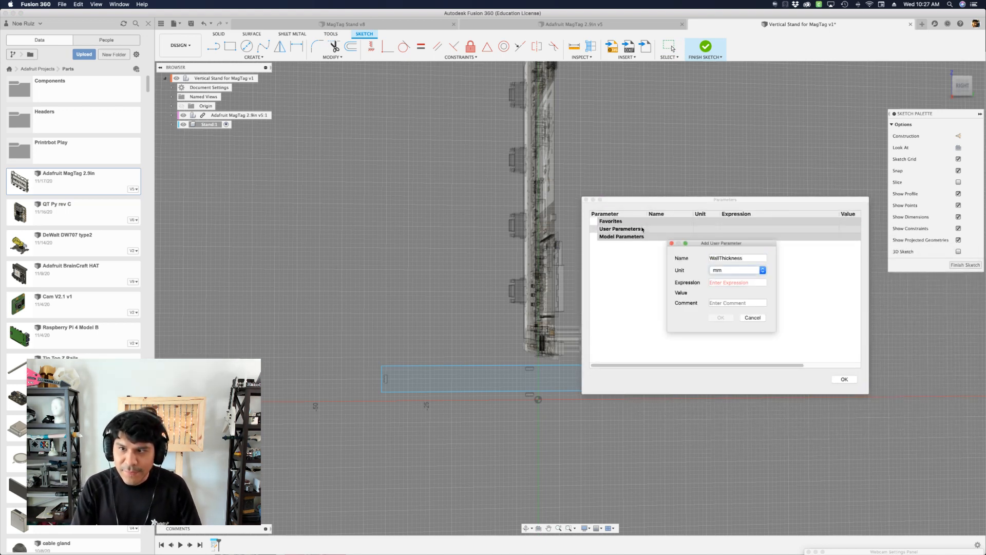
pyautogui.write('3')
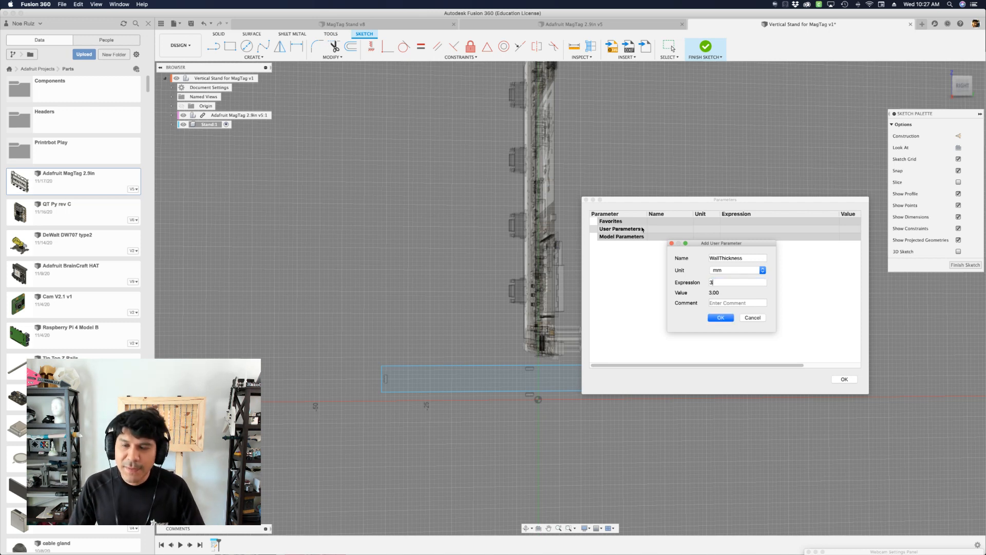
pyautogui.press('Return')
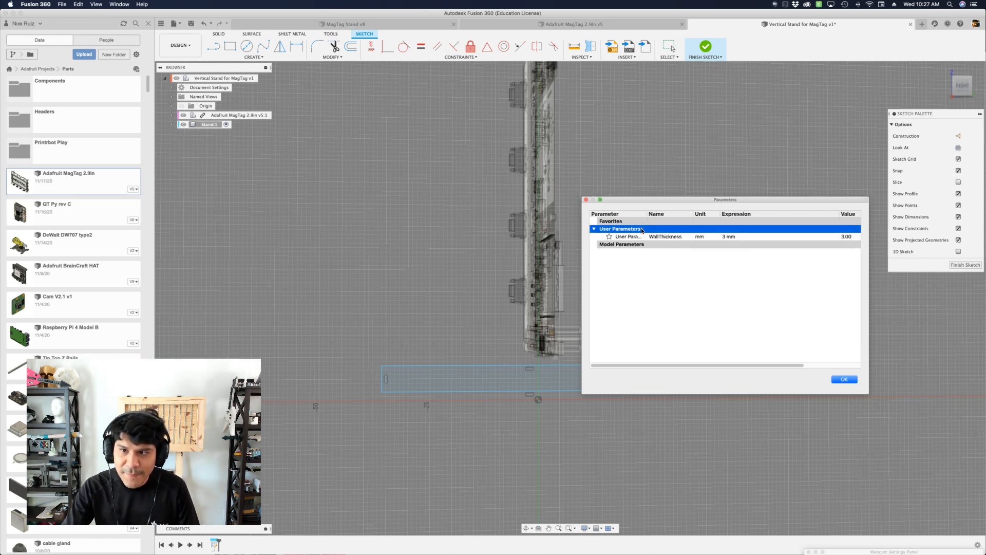
# Add a user parameter named baseLength with a value of 90 mm
pyautogui.press('super+Tab')
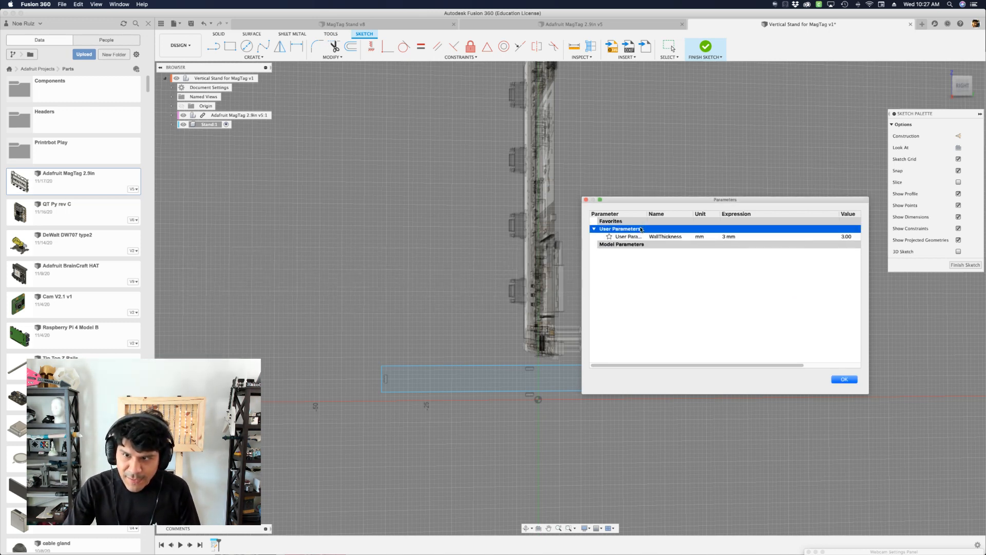
pyautogui.click(641, 230)
pyautogui.write('baseLength')
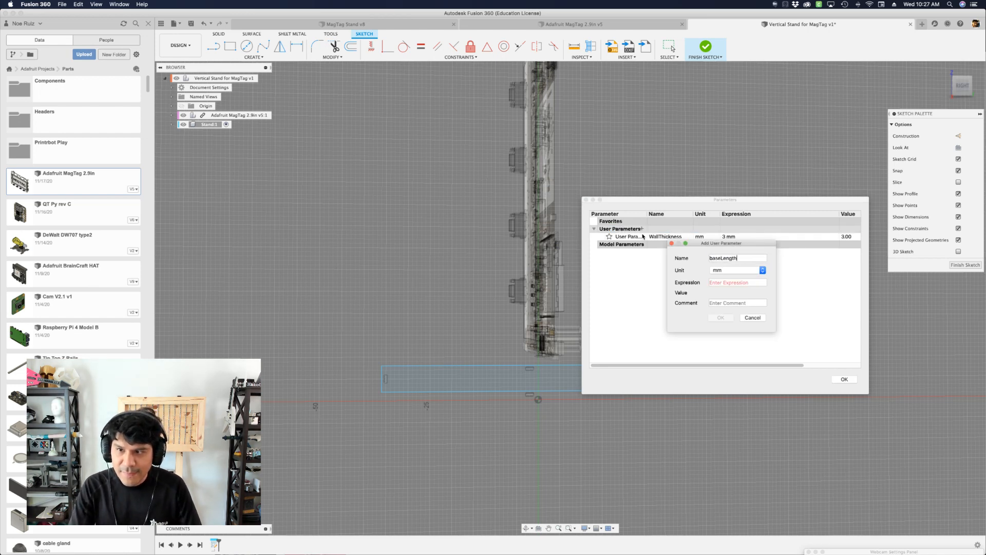
pyautogui.press('Tab')
pyautogui.write('9')
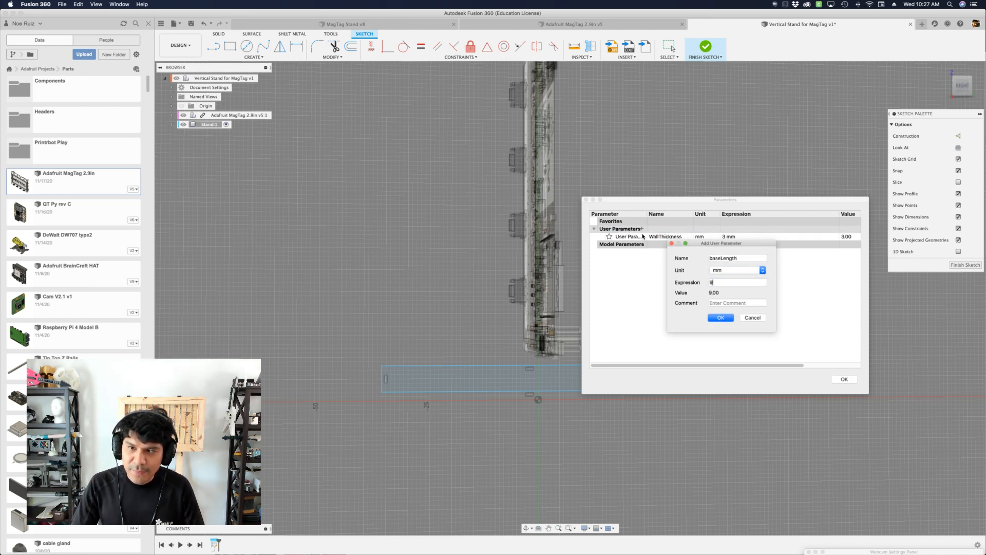
pyautogui.press('Return')
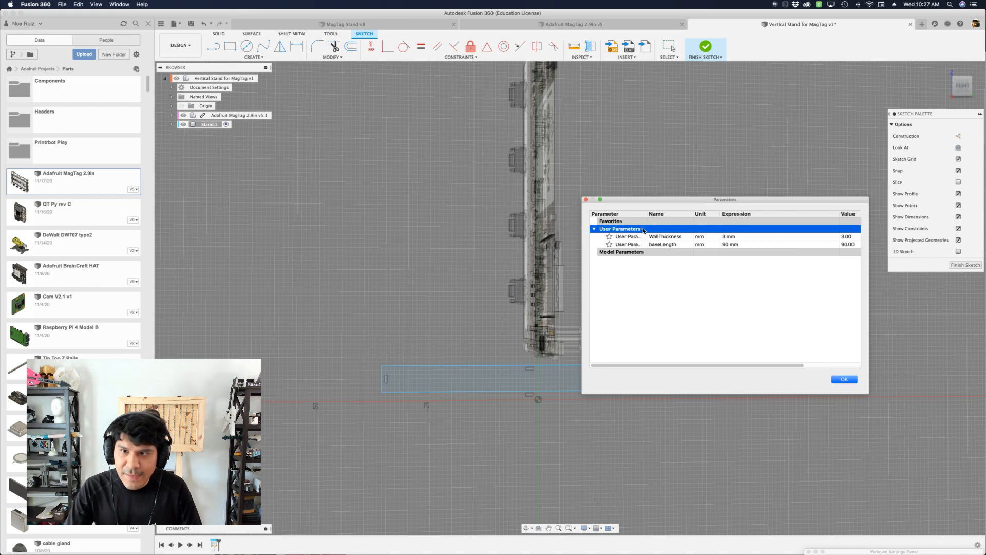
# Add a user parameter named standHeight with a value of 100 mm
pyautogui.click(642, 229)
pyautogui.write('standHeight')
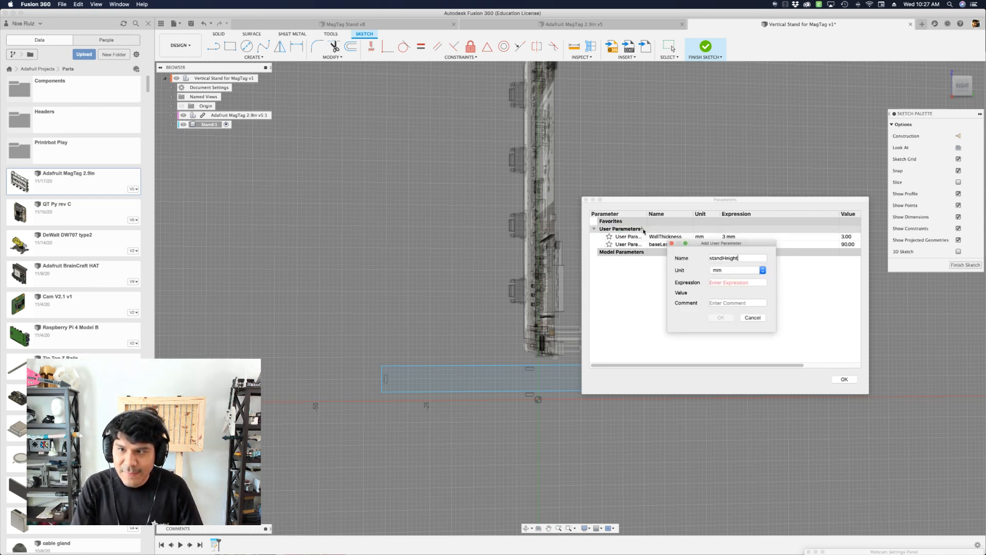
pyautogui.press('Tab')
pyautogui.write('100')
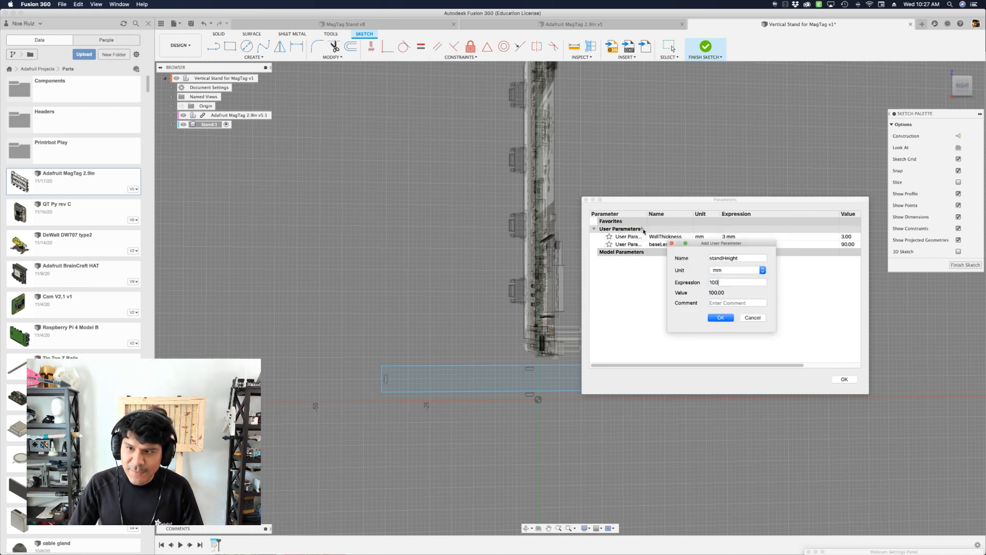
pyautogui.press('Return')
# Add a user parameter named standWidth with a value of 70 mm
pyautogui.click(642, 230)
pyautogui.write('standW')
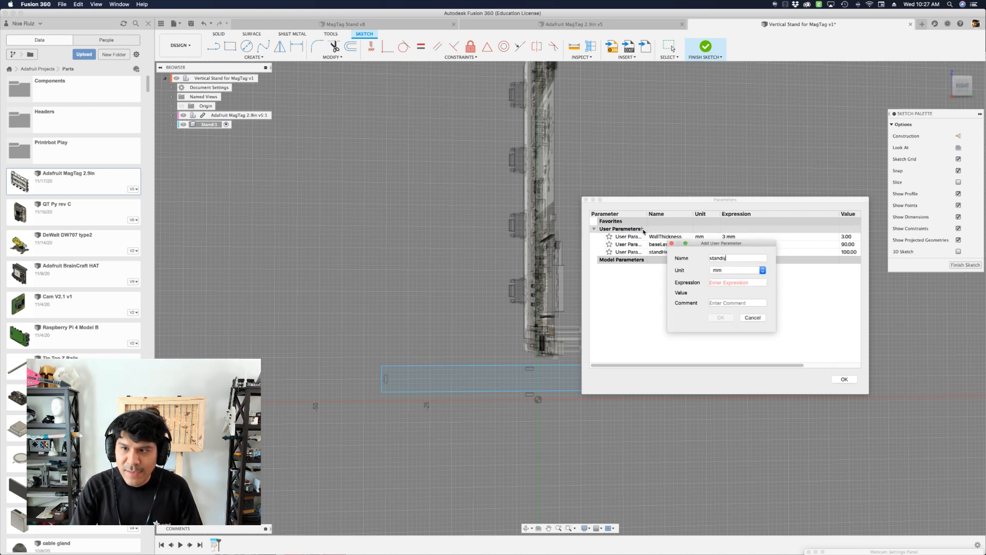
pyautogui.write('idth')
pyautogui.press('Tab')
pyautogui.press('Tab')
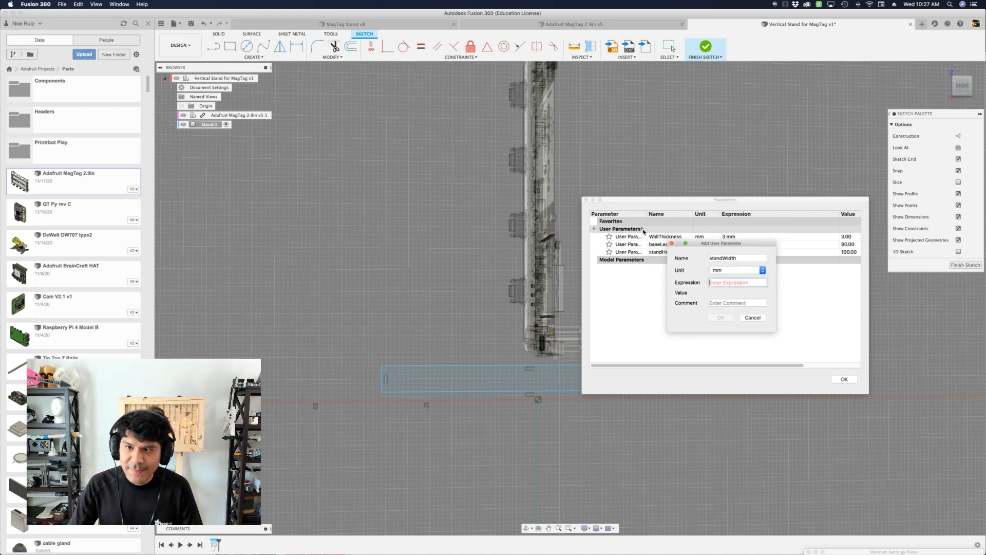
pyautogui.write('70')
pyautogui.press('Return')
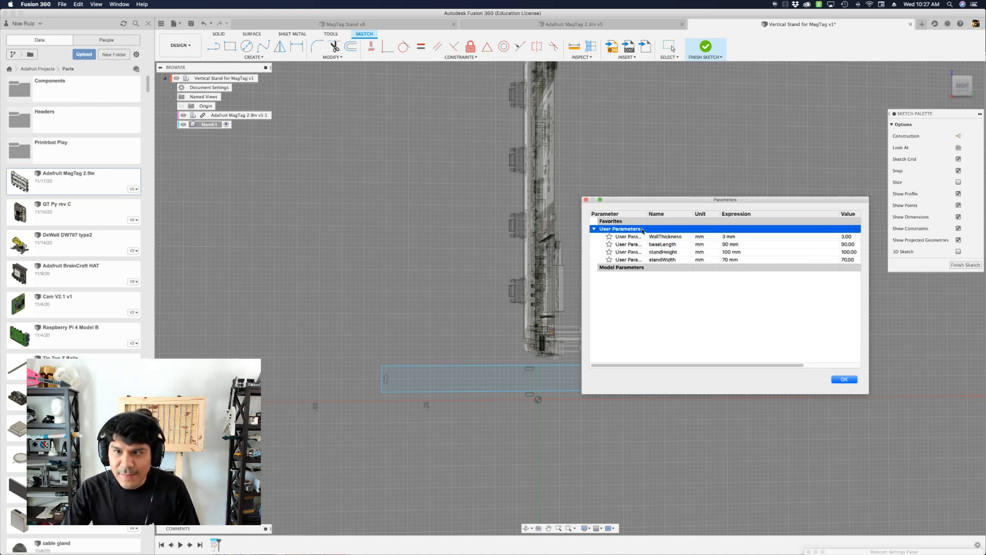
# Add an angle parameter named veiwAngle in degrees with a value of 70 deg, and close the parameter list
pyautogui.click(643, 229)
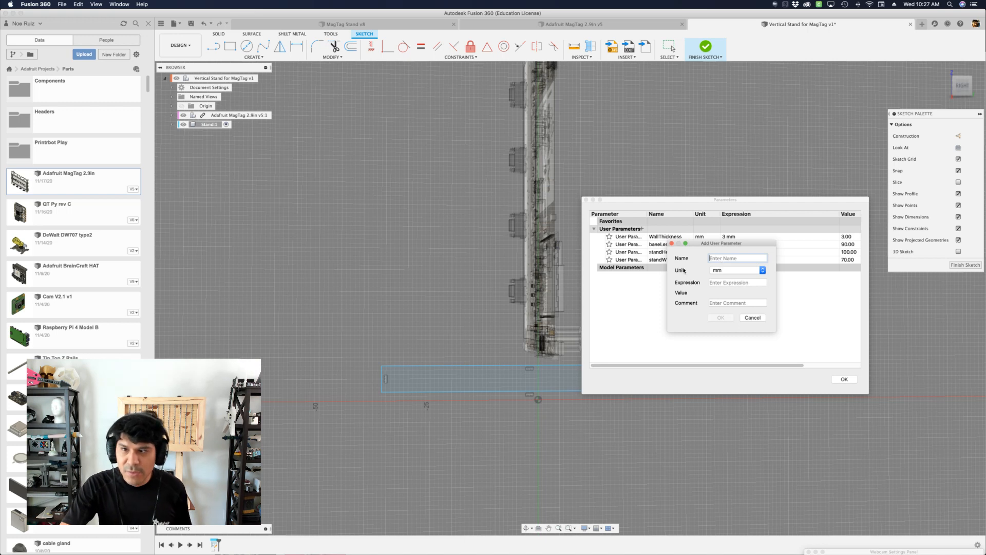
pyautogui.click(735, 270)
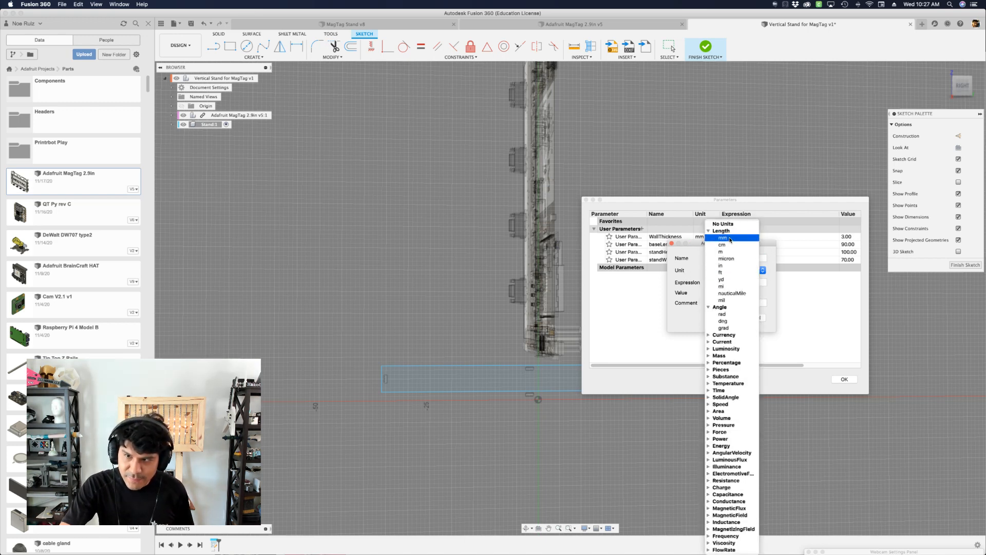
pyautogui.click(730, 322)
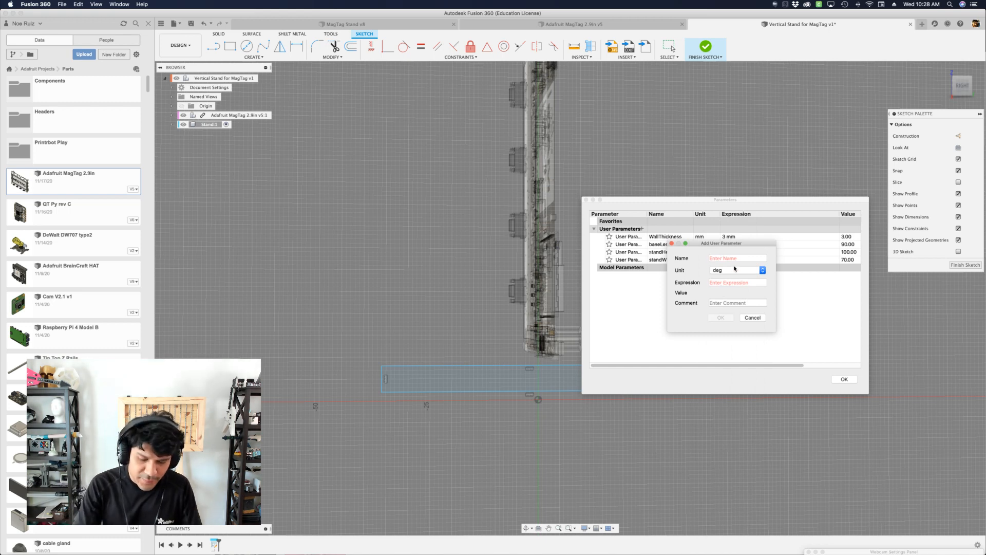
pyautogui.write('veiwAngle')
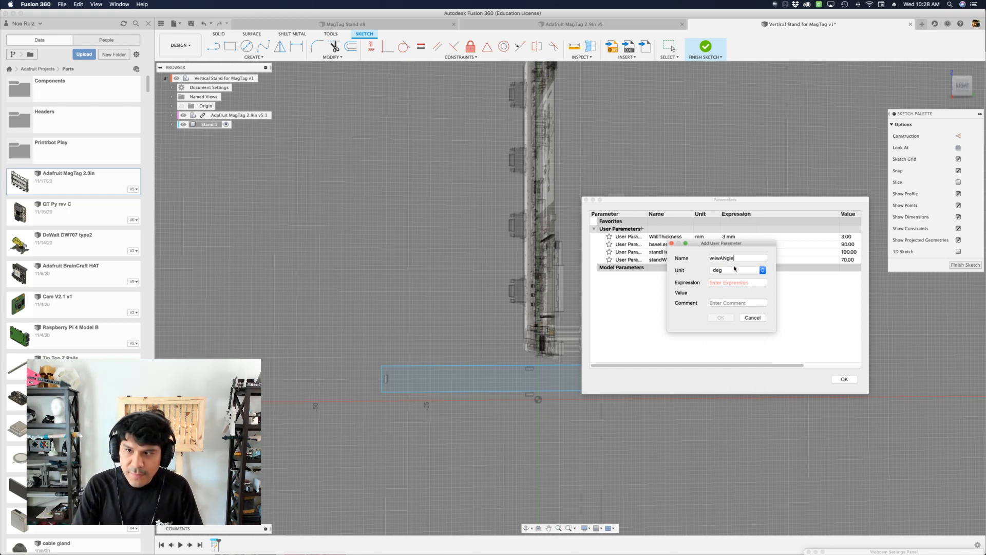
pyautogui.press('Tab')
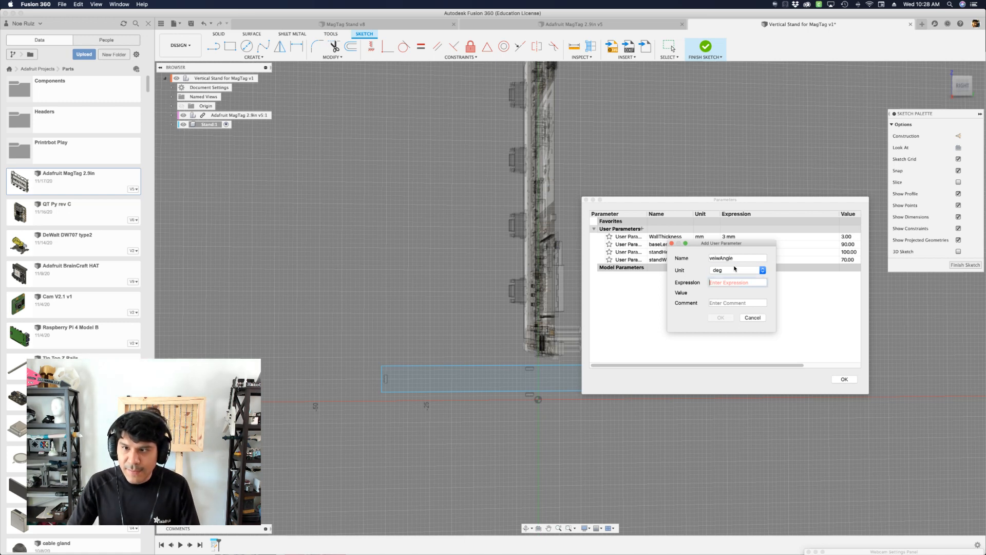
pyautogui.write('70')
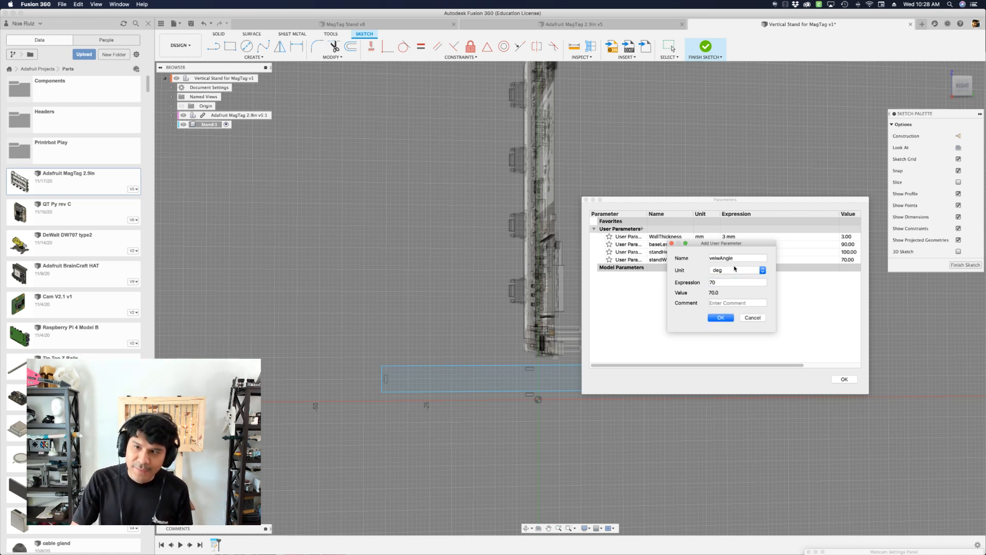
pyautogui.press('Return')
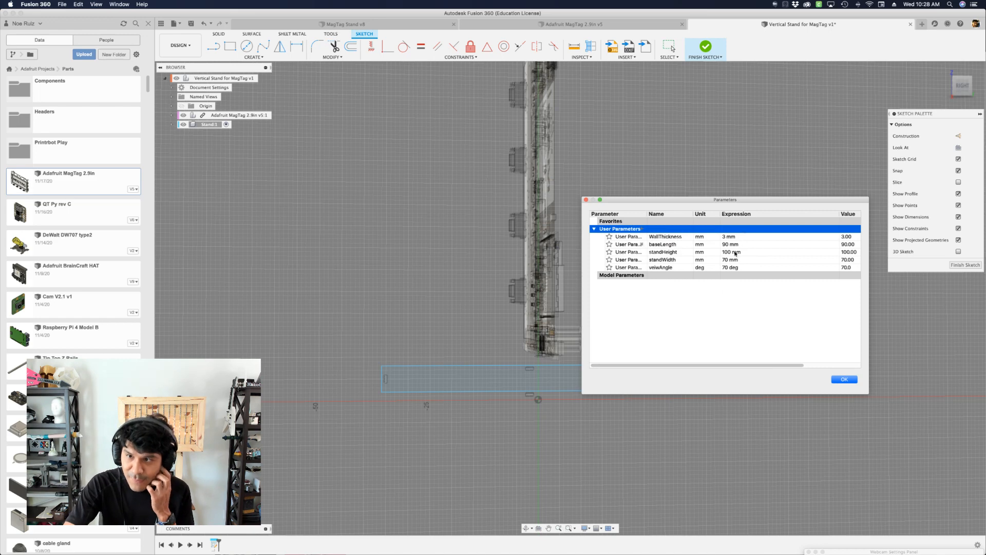
pyautogui.click(845, 380)
# Dimension the base rectangle's short side with the WallThickness parameter
pyautogui.scroll(2, 598, 333)
pyautogui.scroll(-2, 671, 394)
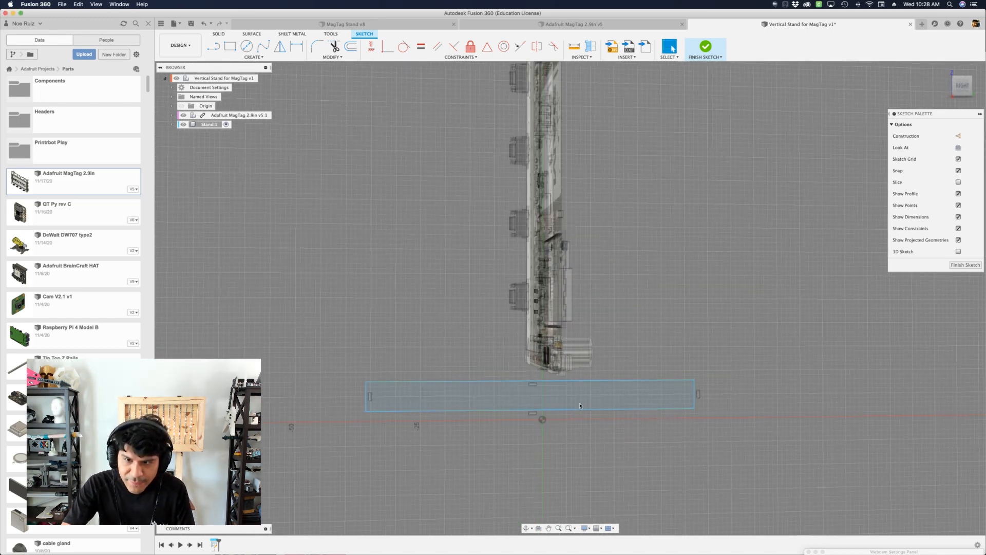
pyautogui.scroll(2, 581, 404)
pyautogui.press('d')
pyautogui.click(719, 394)
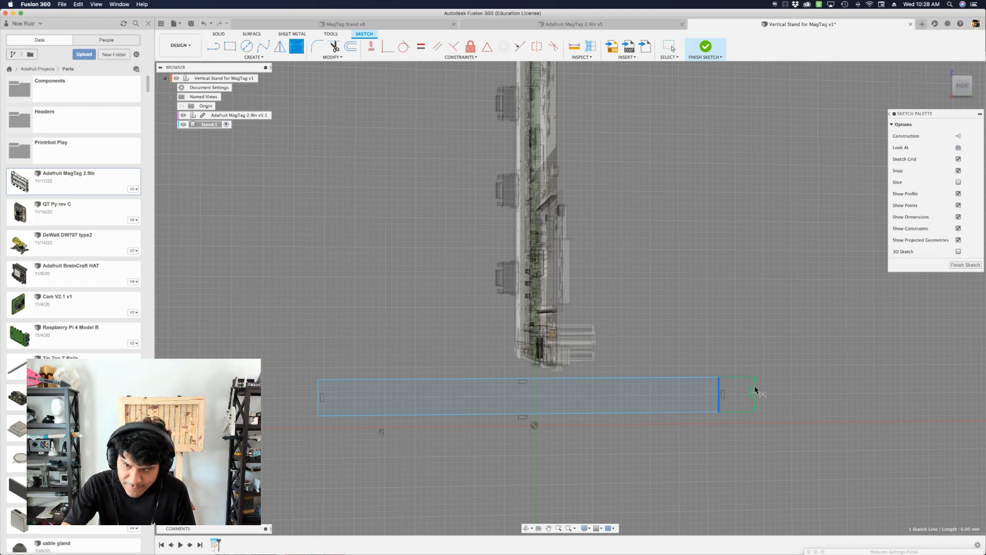
pyautogui.click(755, 392)
pyautogui.write('WallThickness')
pyautogui.press('Return')
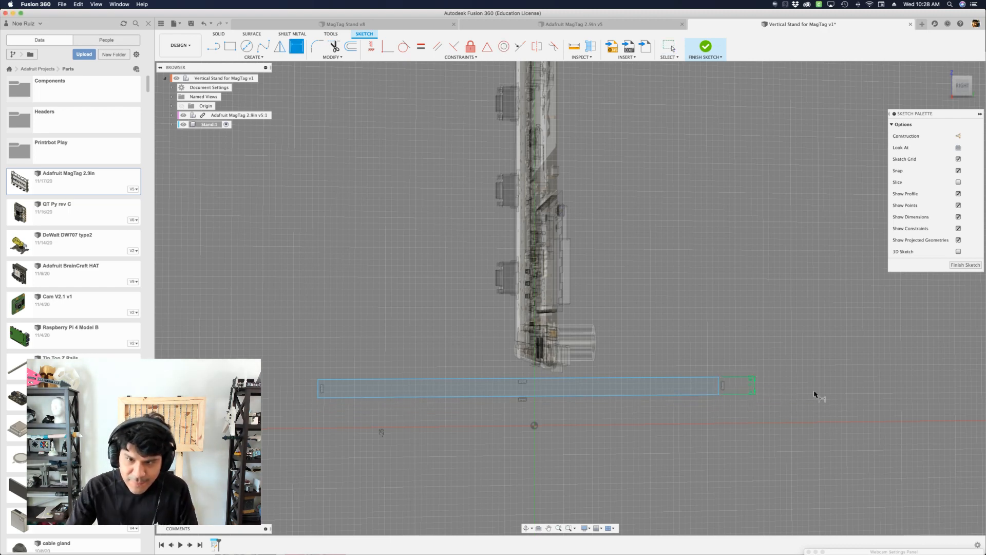
pyautogui.press('Escape')
# Move the base rectangle closer to the origin and constrain its lower long edge's midpoint to the origin point
pyautogui.scroll(1, 523, 380)
pyautogui.scroll(-2, 470, 406)
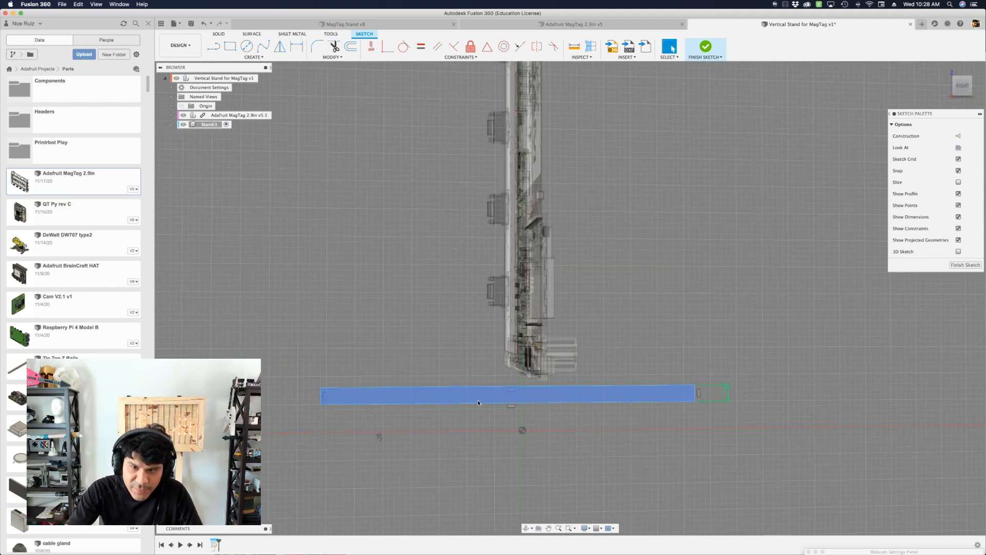
pyautogui.moveTo(479, 402); pyautogui.dragTo(528, 438)
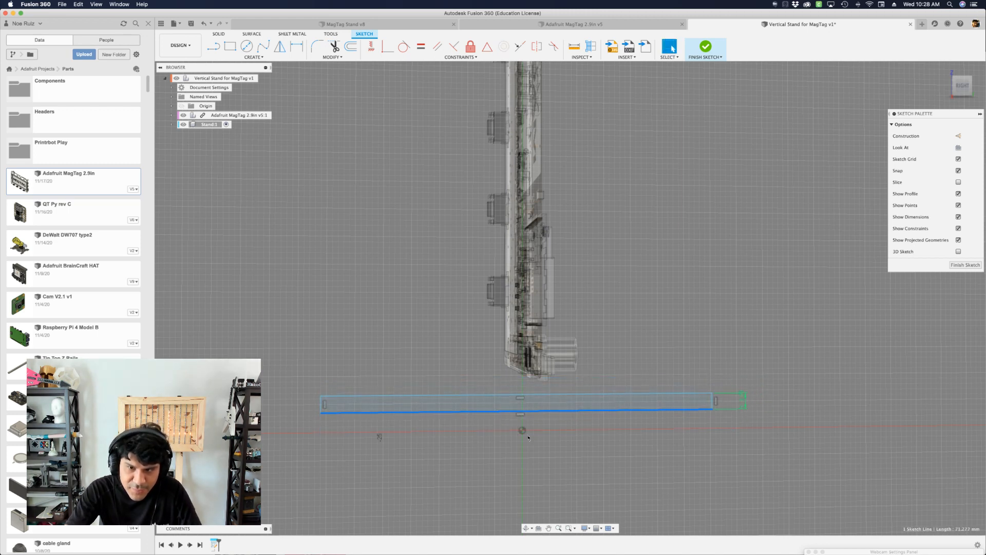
pyautogui.click(523, 431)
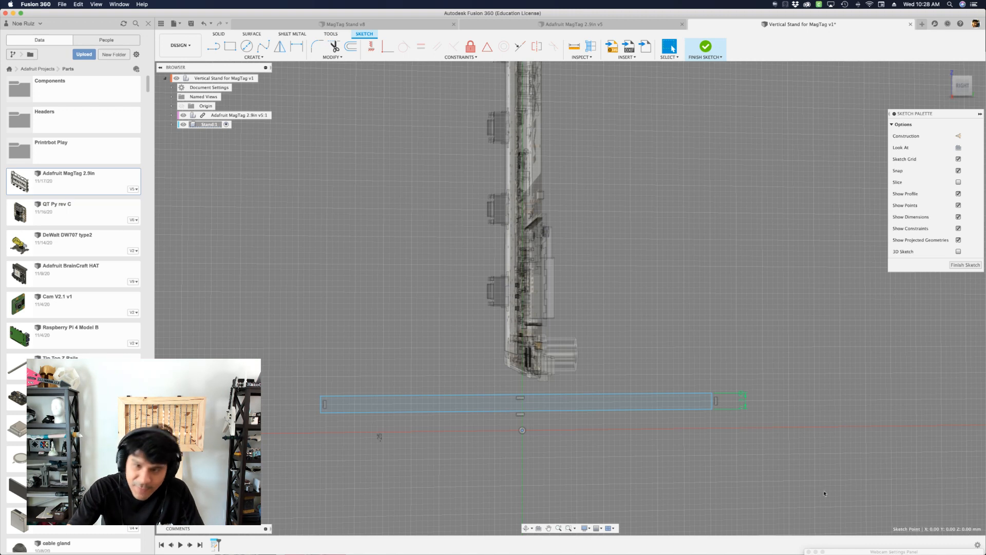
pyautogui.click(558, 453)
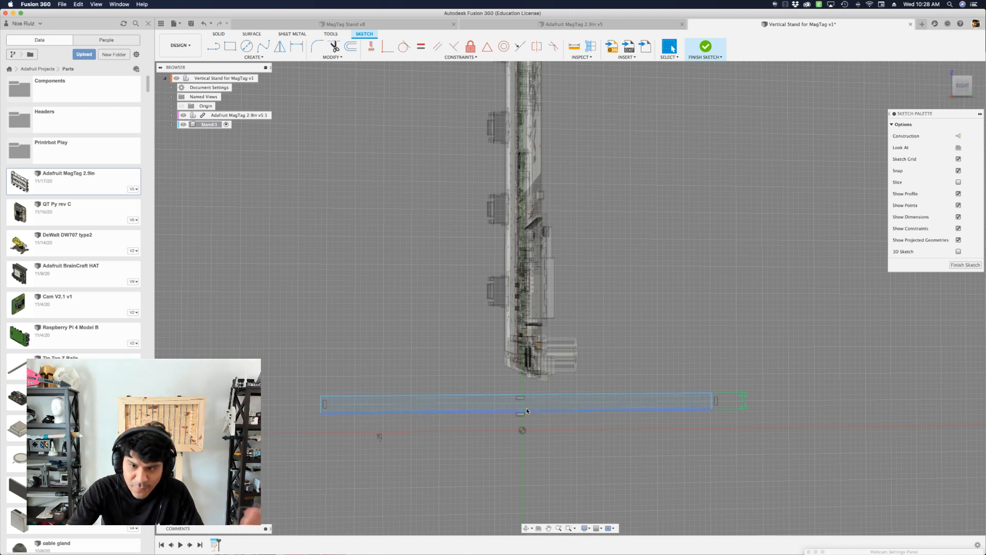
pyautogui.click(476, 412)
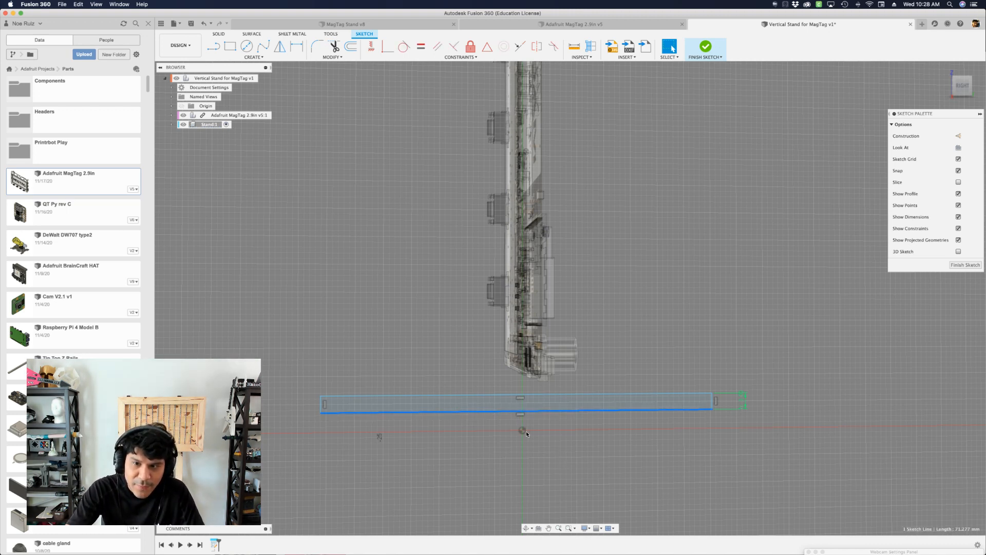
pyautogui.keyDown('shift'); pyautogui.click(522, 431); pyautogui.keyUp('shift')
pyautogui.press('s')
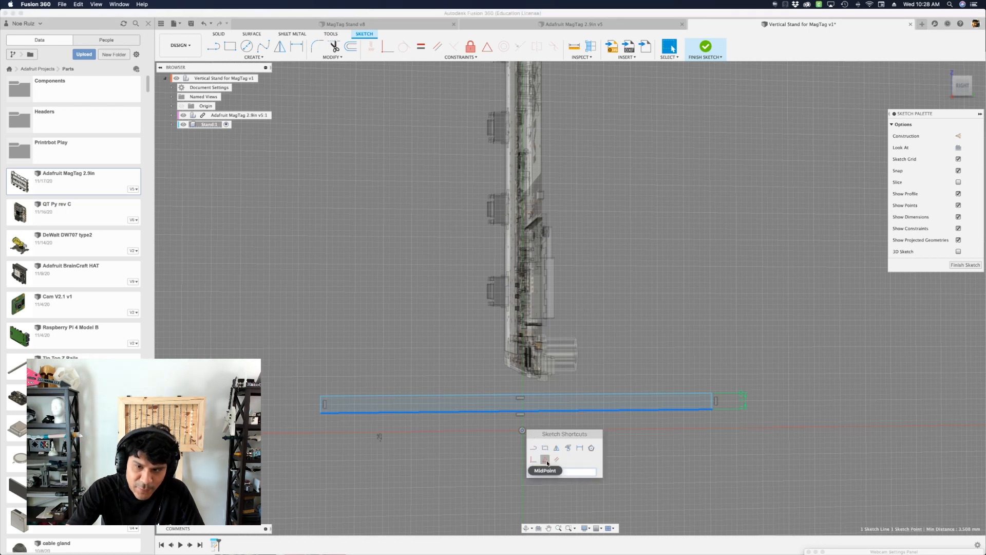
pyautogui.click(545, 459)
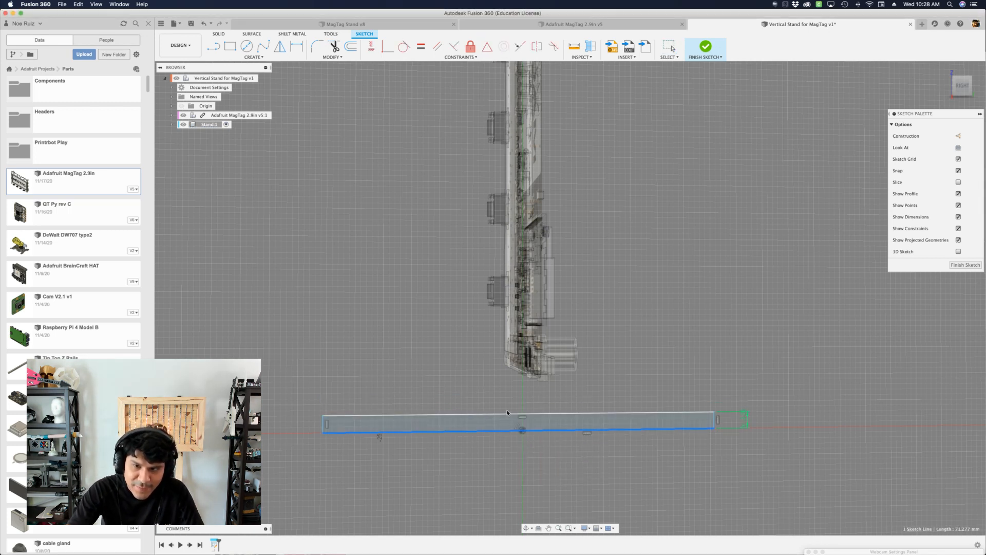
pyautogui.press('Escape')
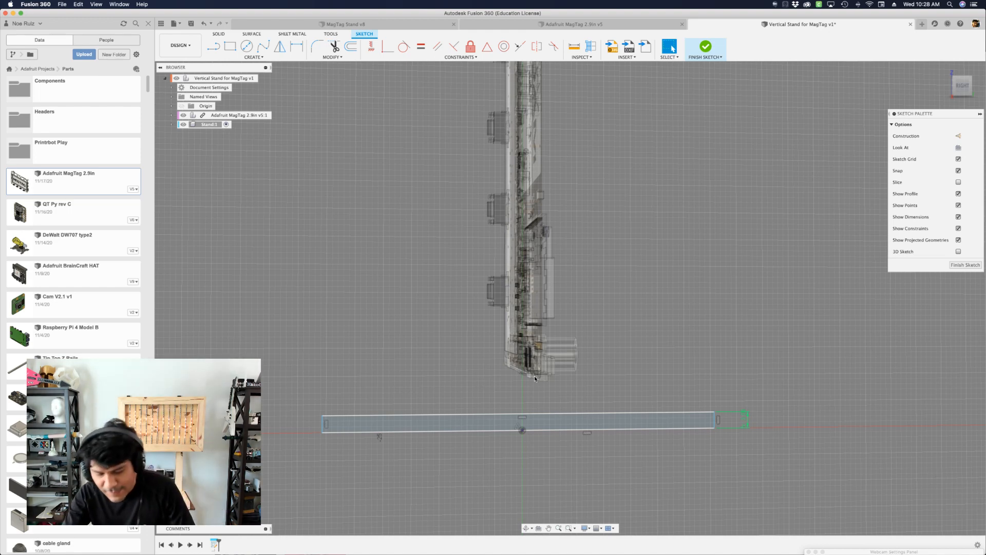
# Draw a slanted line up from the base's upper edge, with its length set to standHeight and its angle to veiwAngle
pyautogui.press('l')
pyautogui.scroll(2, 616, 395)
pyautogui.scroll(1, 616, 394)
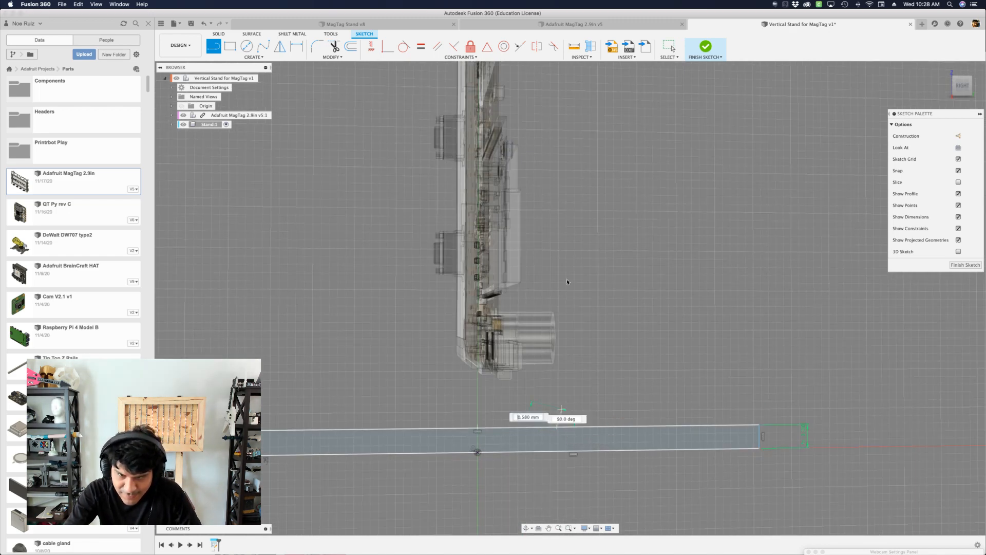
pyautogui.scroll(-3, 557, 425)
pyautogui.moveTo(547, 297); pyautogui.dragTo(539, 314, button='middle')
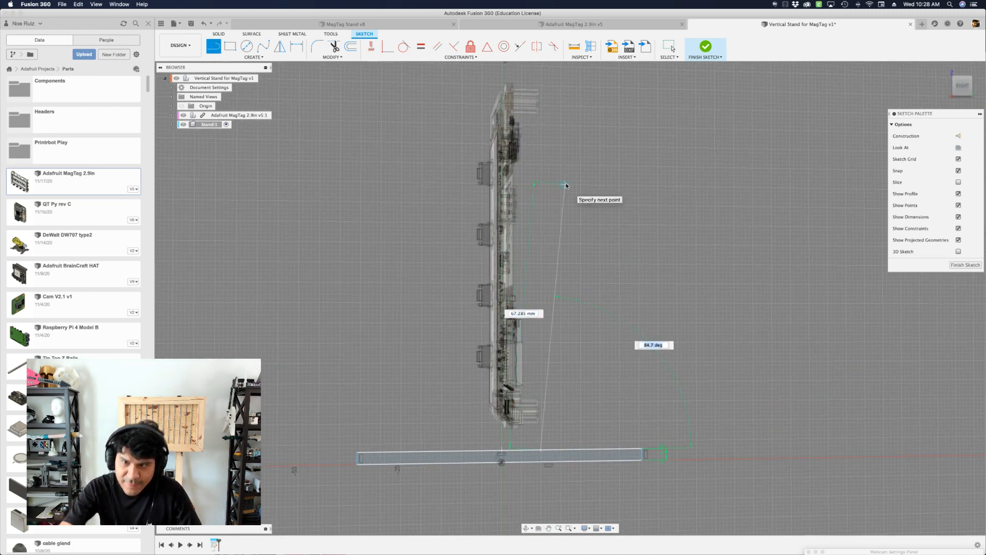
pyautogui.write('ang')
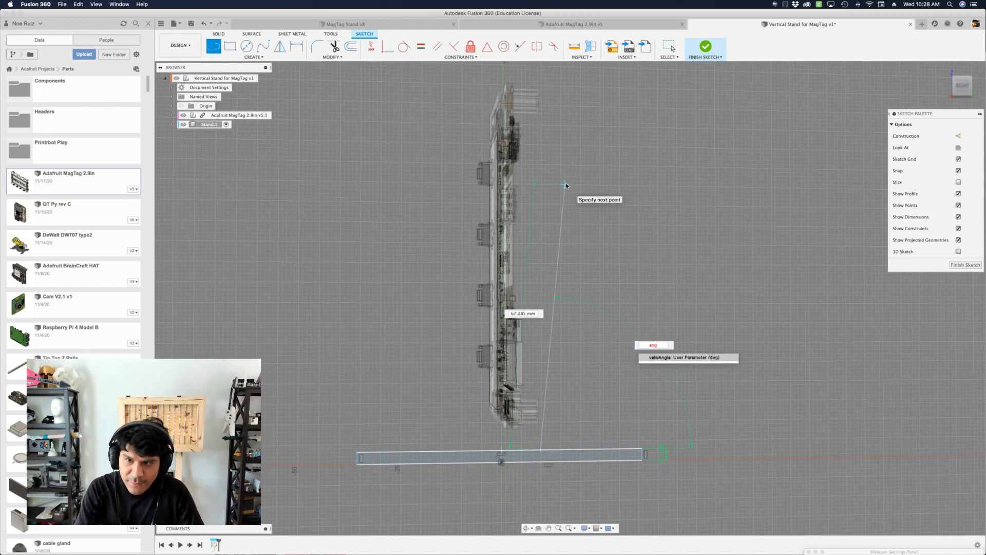
pyautogui.press('Tab')
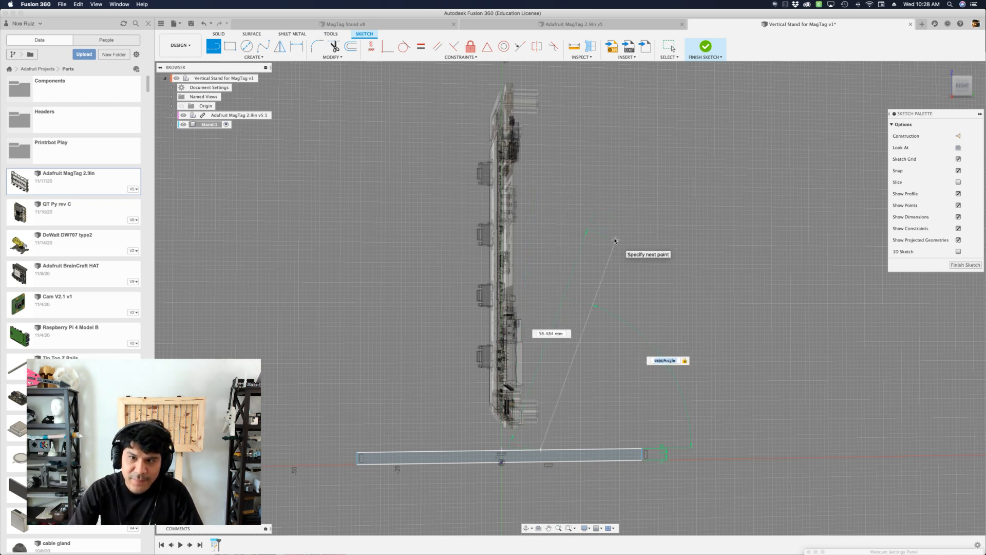
pyautogui.press('Tab')
pyautogui.write('height')
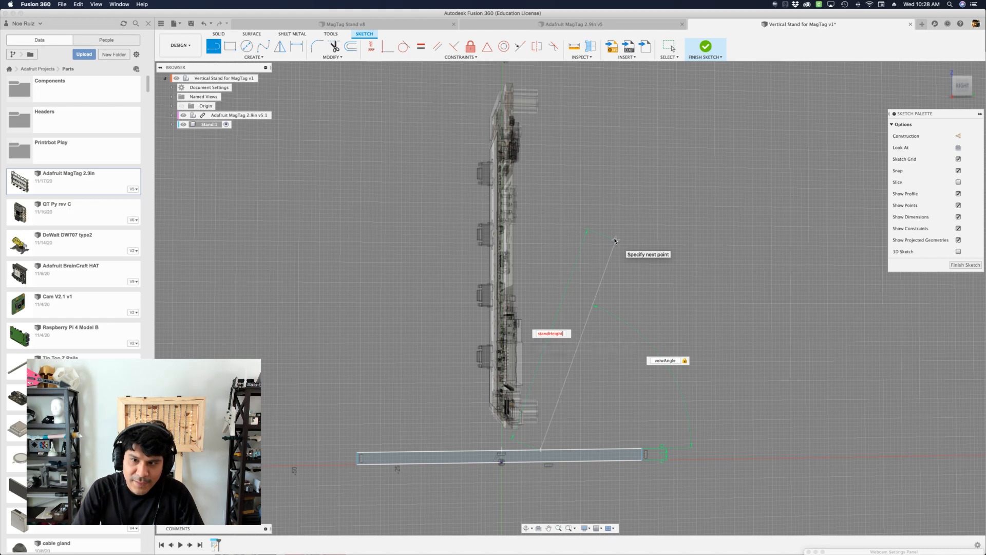
pyautogui.press('Return')
pyautogui.press('Escape')
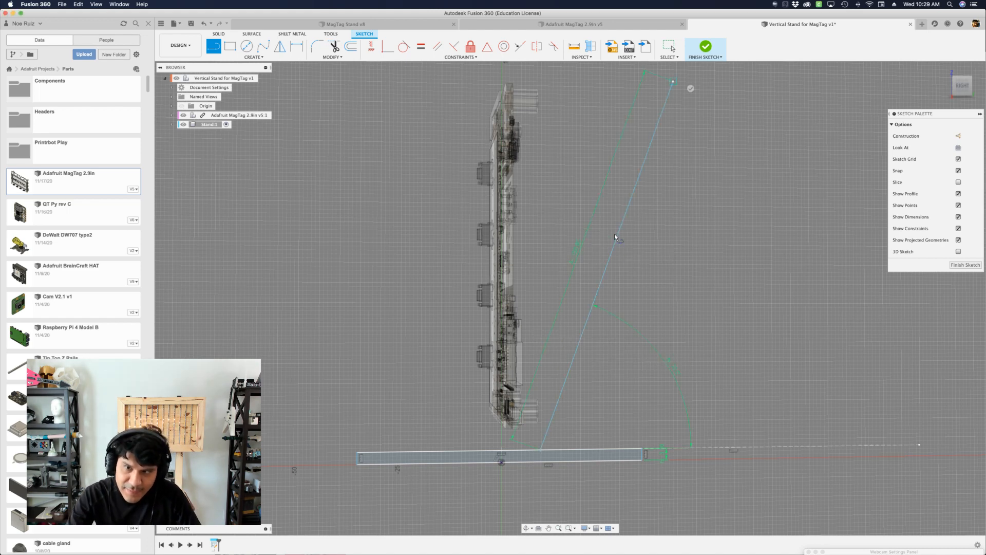
# Slide the slanted line's foot along the base's upper edge to about 12 mm from the origin, on the board's button side
pyautogui.scroll(-2, 658, 239)
pyautogui.moveTo(659, 239); pyautogui.dragTo(584, 280, button='middle')
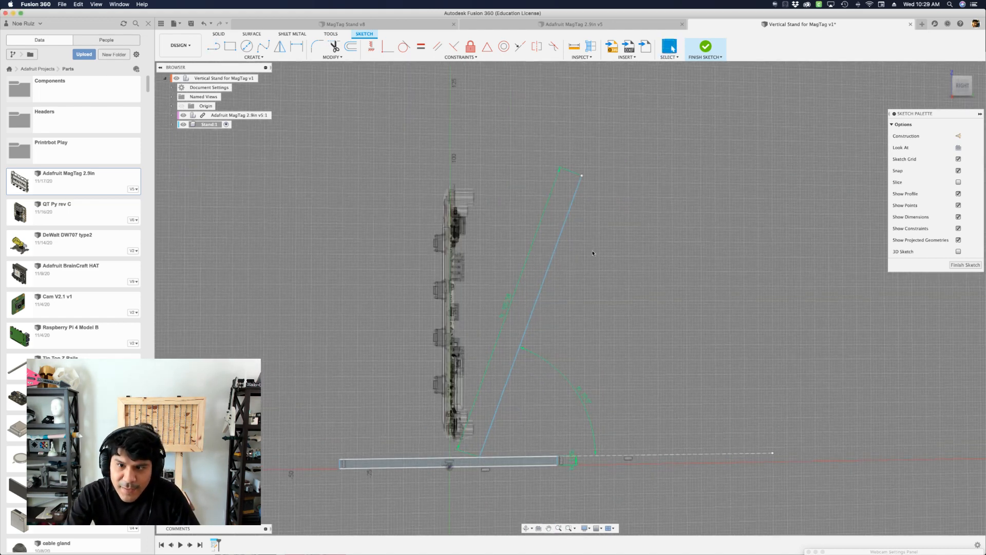
pyautogui.scroll(3, 578, 226)
pyautogui.scroll(-2, 576, 224)
pyautogui.moveTo(574, 355)
pyautogui.mouseDown(button='middle')
pyautogui.moveTo(603, 264)
pyautogui.moveTo(630, 224)
pyautogui.mouseUp(button='middle')
pyautogui.scroll(4, 576, 344)
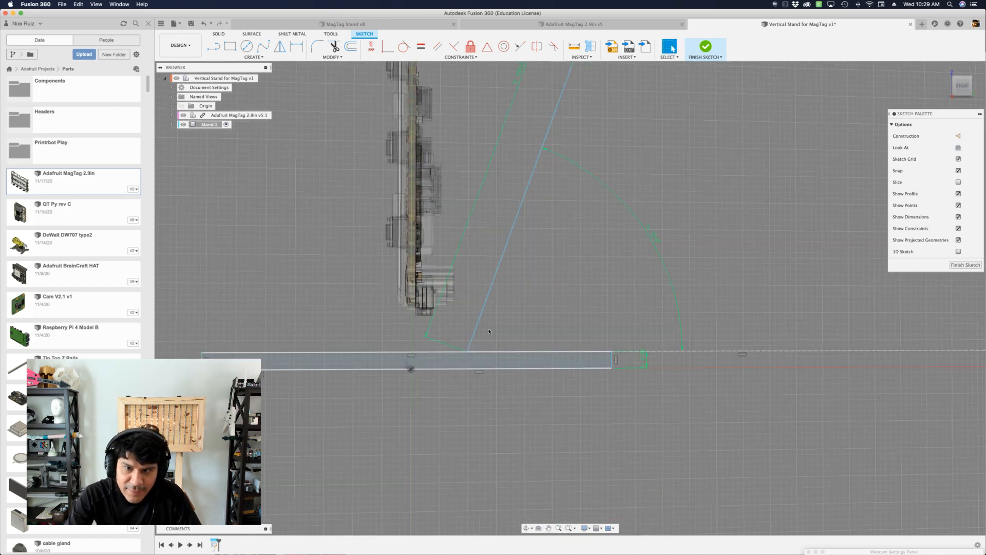
pyautogui.moveTo(484, 332); pyautogui.dragTo(582, 343, button='middle')
pyautogui.moveTo(583, 343)
pyautogui.mouseDown()
pyautogui.moveTo(436, 341)
pyautogui.moveTo(535, 350)
pyautogui.moveTo(449, 354)
pyautogui.moveTo(449, 369)
pyautogui.mouseUp()
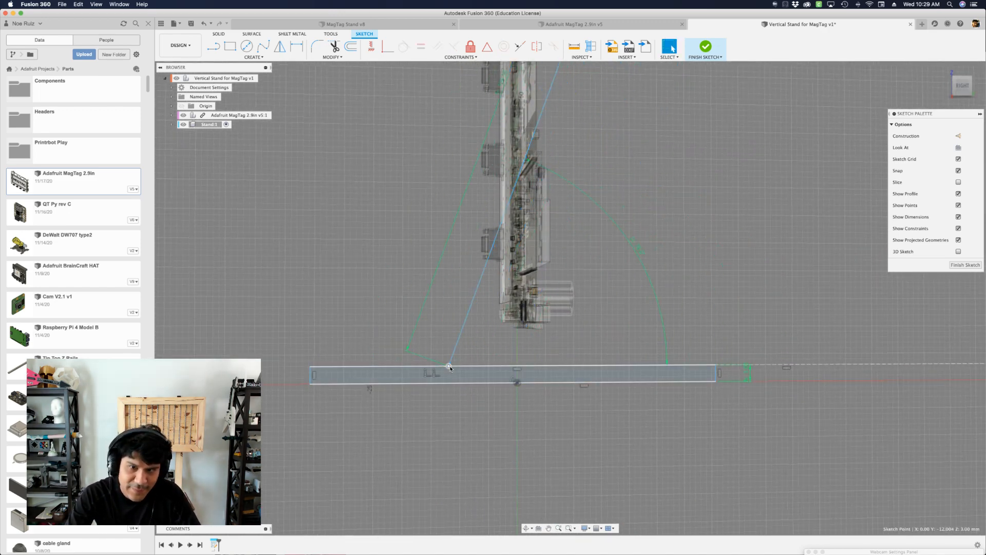
# Dimension the distance between the base's nearer short edge and the slanted line's foot, accepting the drawn value
pyautogui.press('r')
pyautogui.scroll(3, 308, 373)
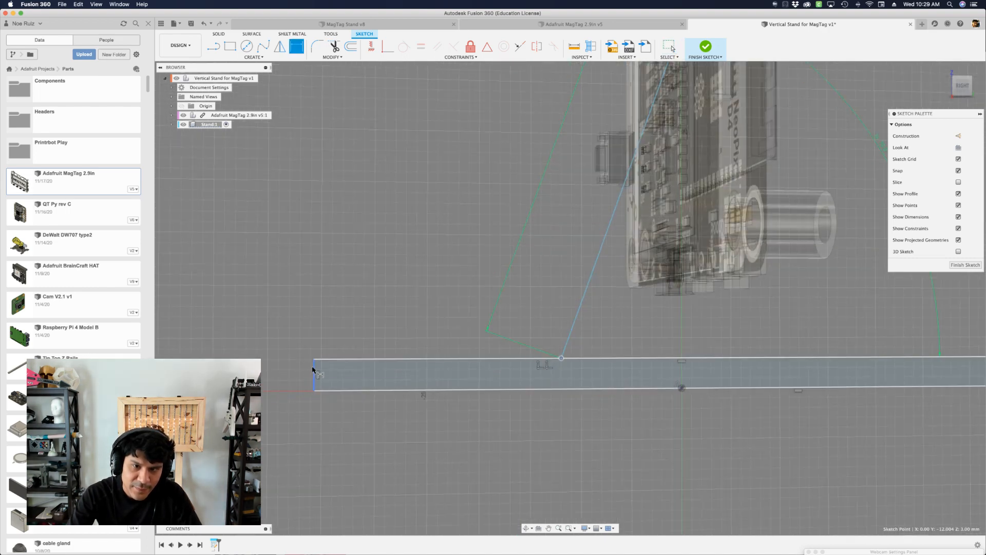
pyautogui.click(313, 371)
pyautogui.click(360, 259)
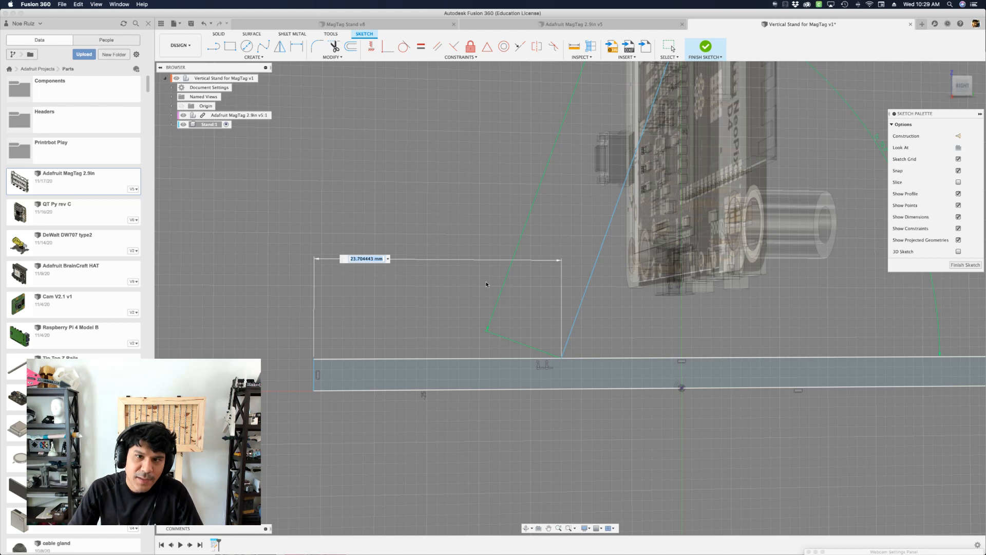
pyautogui.press('Return')
pyautogui.scroll(-5, 483, 291)
pyautogui.press('Escape')
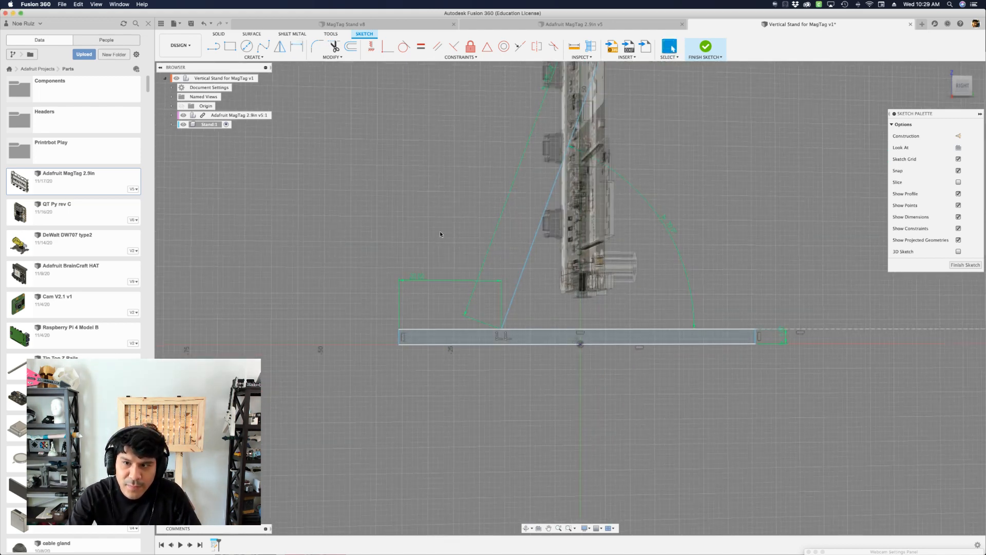
# Dimension the base rectangle's lower long edge with the baseLength parameter
pyautogui.moveTo(651, 350); pyautogui.dragTo(651, 384, button='middle')
pyautogui.scroll(5, 617, 369)
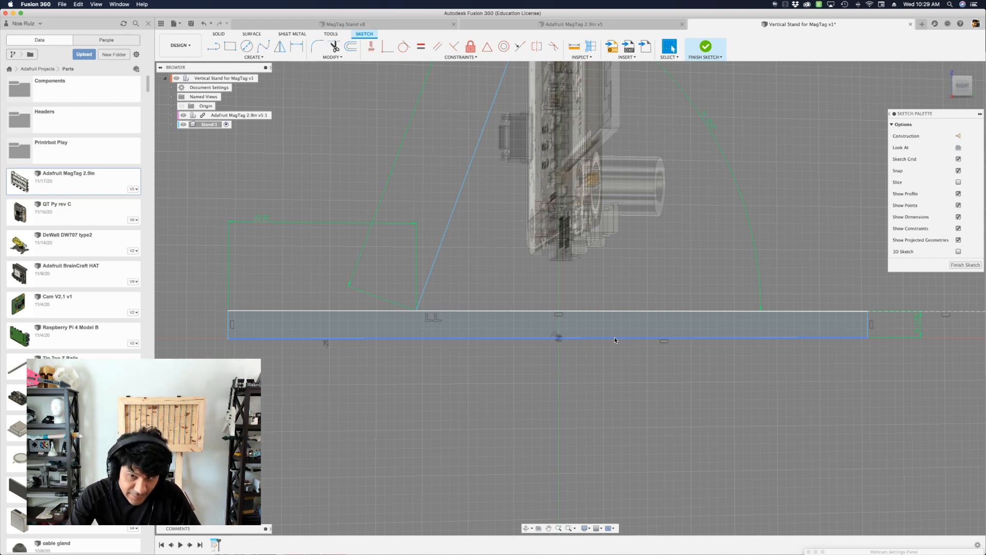
pyautogui.click(615, 338)
pyautogui.press('d')
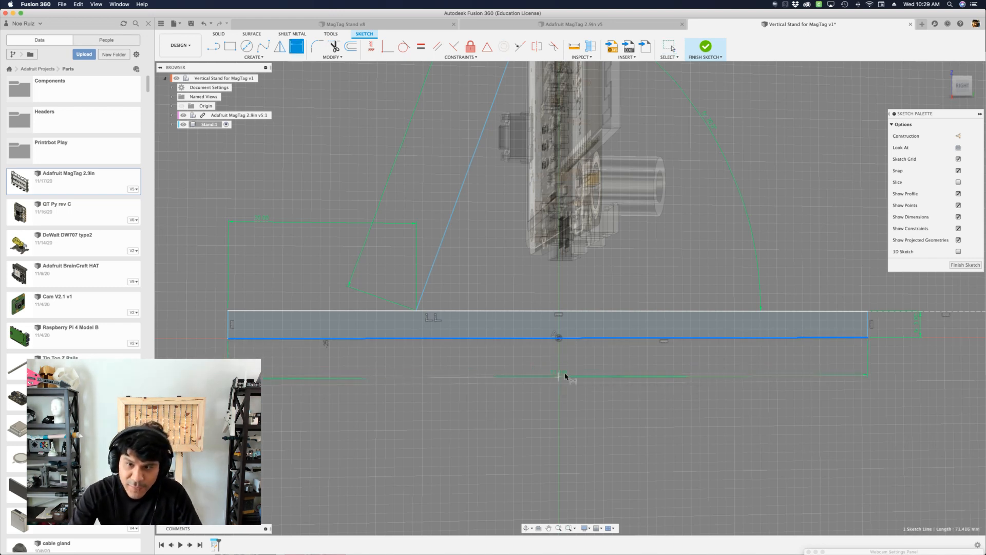
pyautogui.click(566, 379)
pyautogui.write('base')
pyautogui.press('Return')
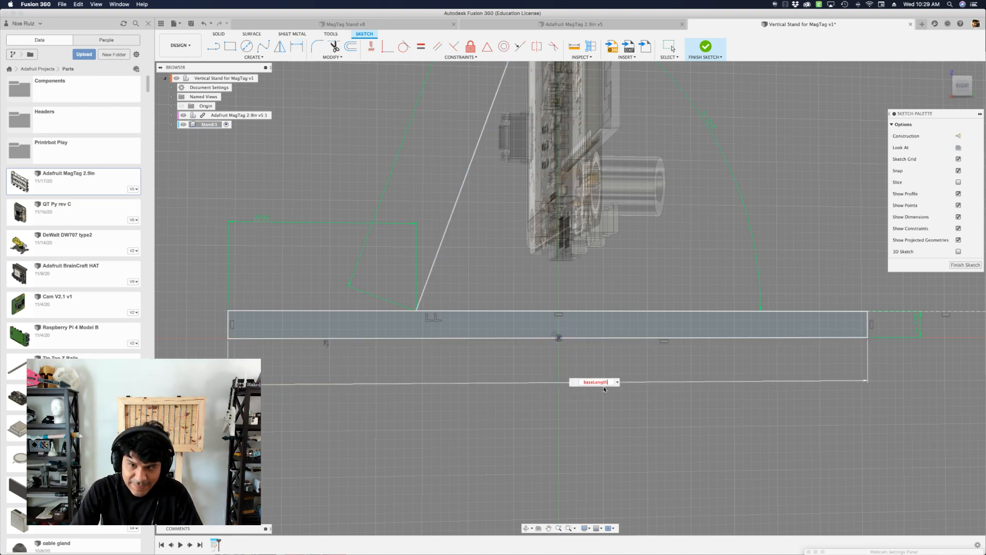
pyautogui.press('Return')
# Draw a short line from the slanted line's upper end, perpendicular to it and extending toward the board's standoff side
pyautogui.scroll(-3, 659, 377)
pyautogui.moveTo(658, 377)
pyautogui.keyDown('shift'); pyautogui.mouseDown(button='middle')
pyautogui.moveTo(647, 370)
pyautogui.moveTo(662, 354)
pyautogui.moveTo(658, 335)
pyautogui.moveTo(662, 370)
pyautogui.mouseUp(button='middle'); pyautogui.keyUp('shift')
pyautogui.scroll(-1, 662, 369)
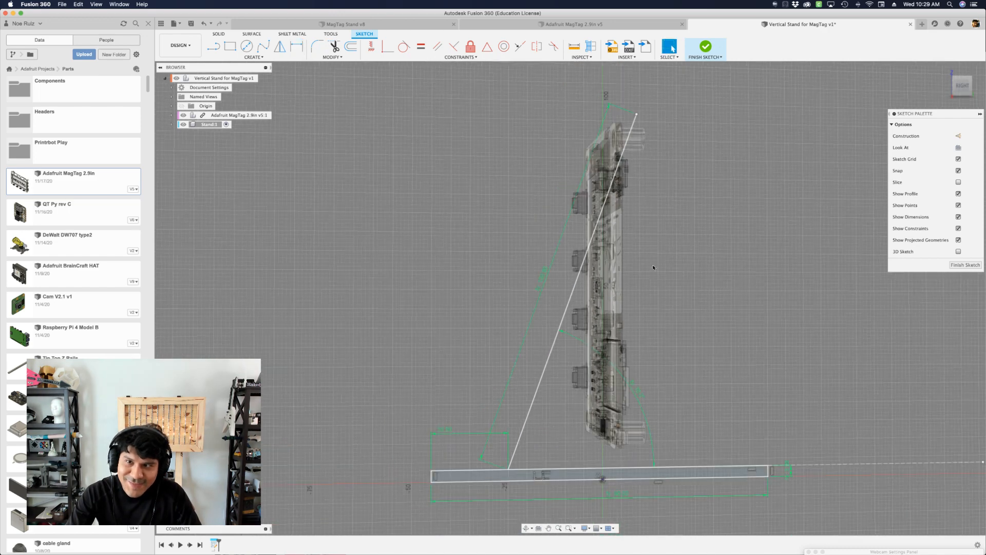
pyautogui.scroll(5, 642, 113)
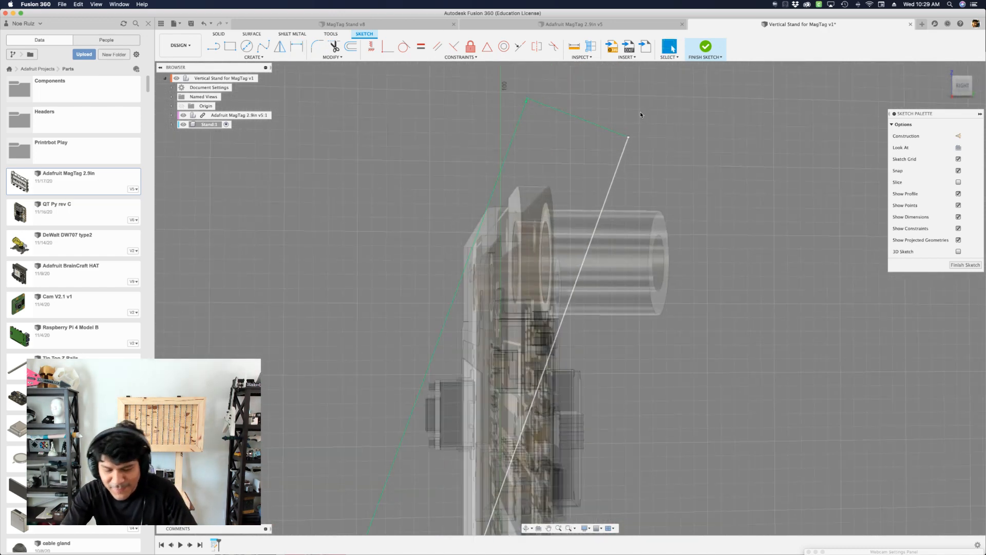
pyautogui.press('l')
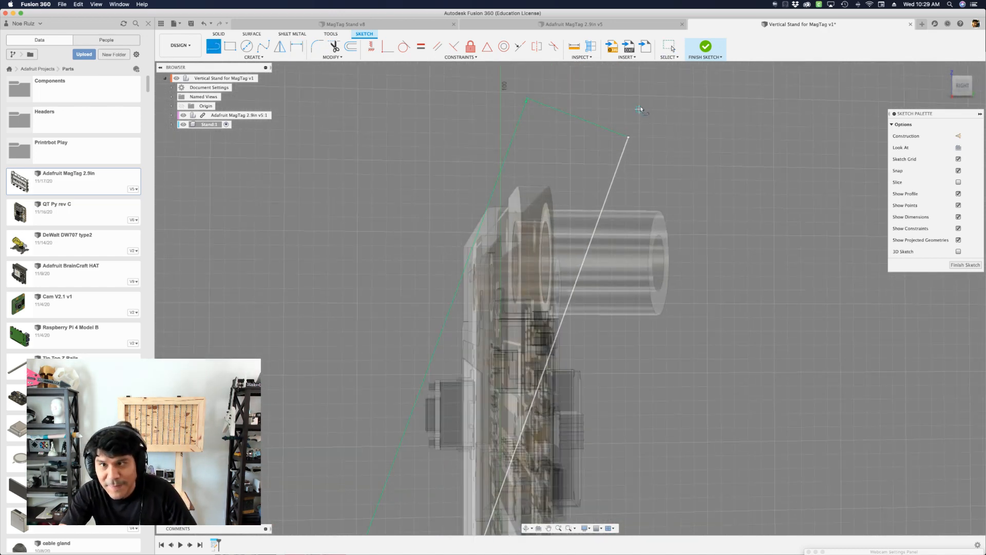
pyautogui.click(627, 136)
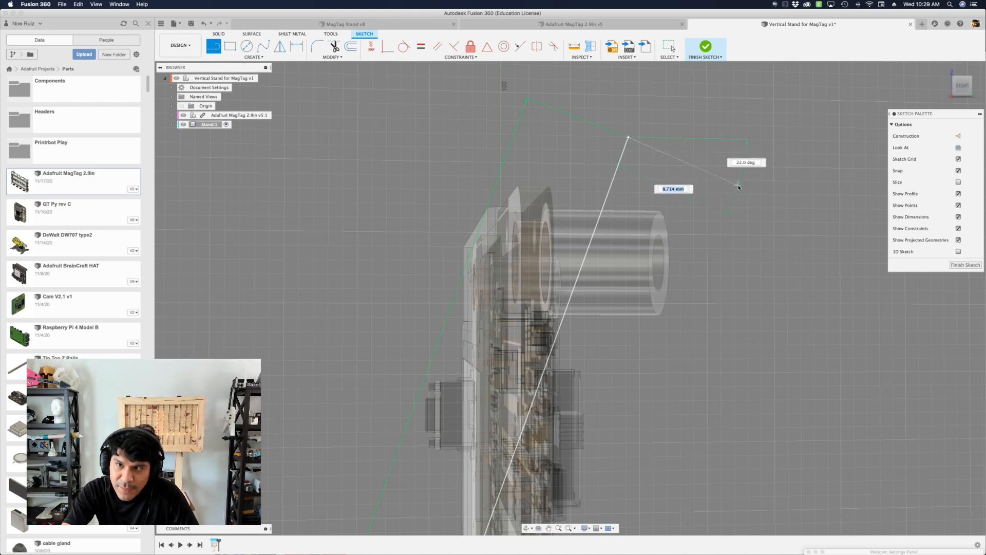
pyautogui.doubleClick(705, 167)
pyautogui.click(704, 166)
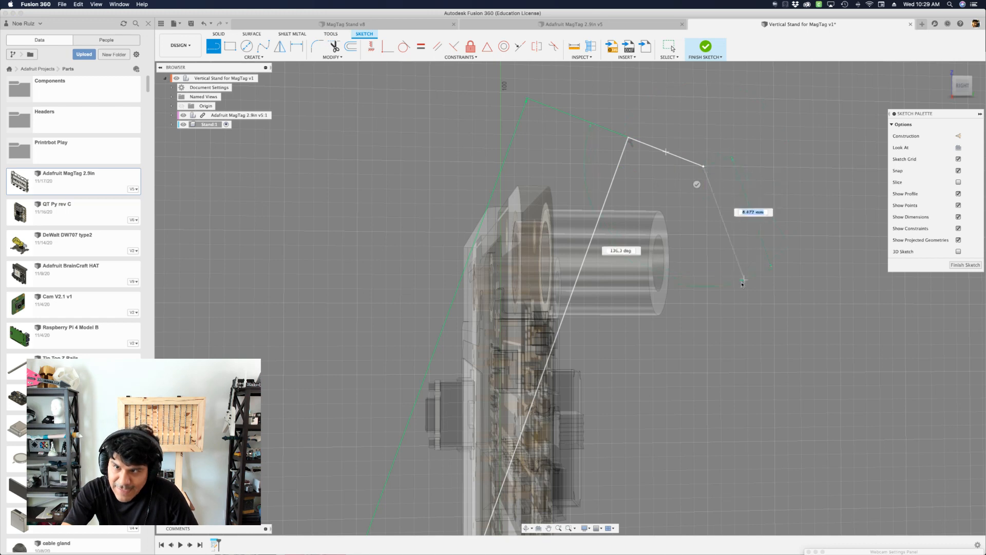
# Continue with a line running partway back down, parallel to the slanted line, and end the line chain there
pyautogui.doubleClick(645, 328)
pyautogui.click(645, 328)
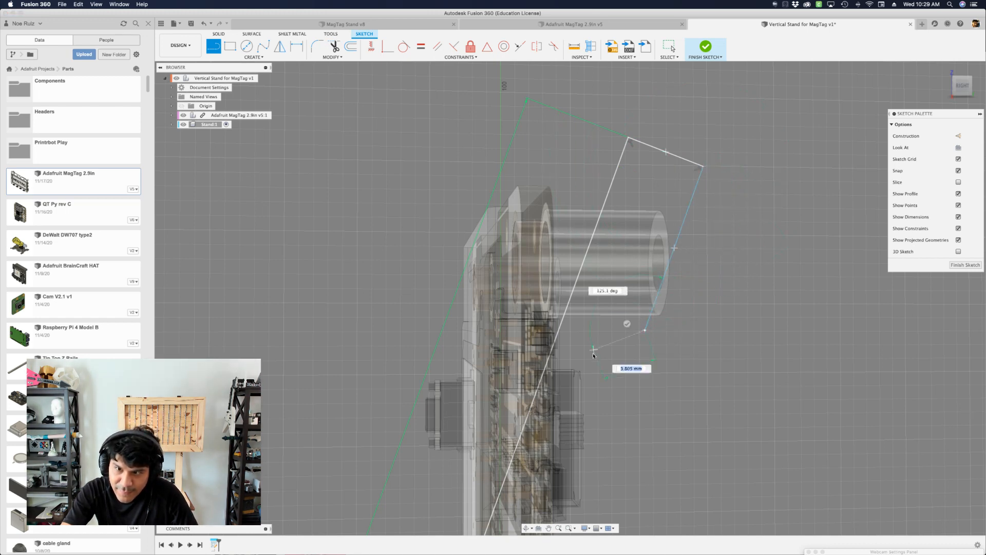
pyautogui.click(628, 326)
pyautogui.scroll(-4, 625, 325)
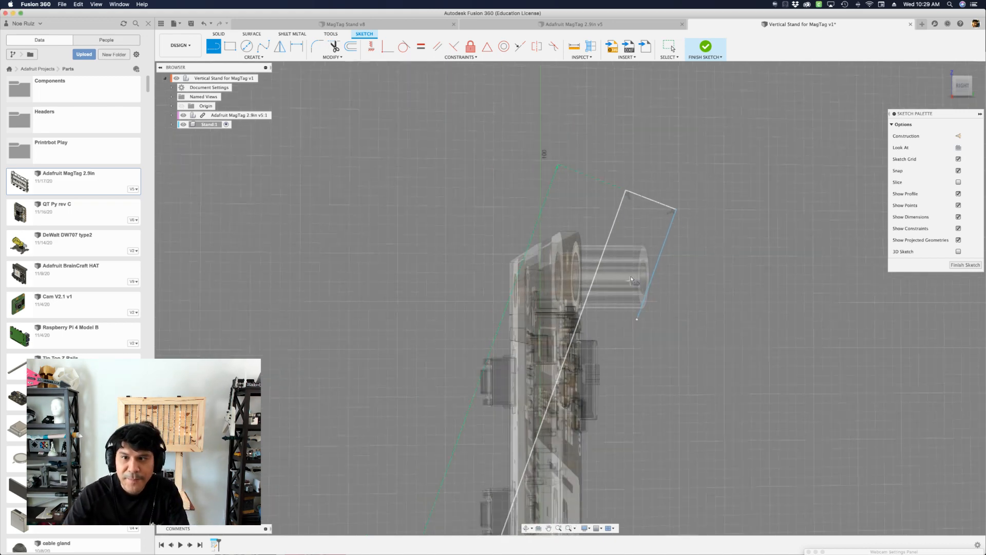
pyautogui.moveTo(741, 361); pyautogui.dragTo(776, 250, button='middle')
pyautogui.scroll(-2, 719, 278)
pyautogui.moveTo(716, 280); pyautogui.dragTo(728, 180, button='middle')
pyautogui.press('Escape')
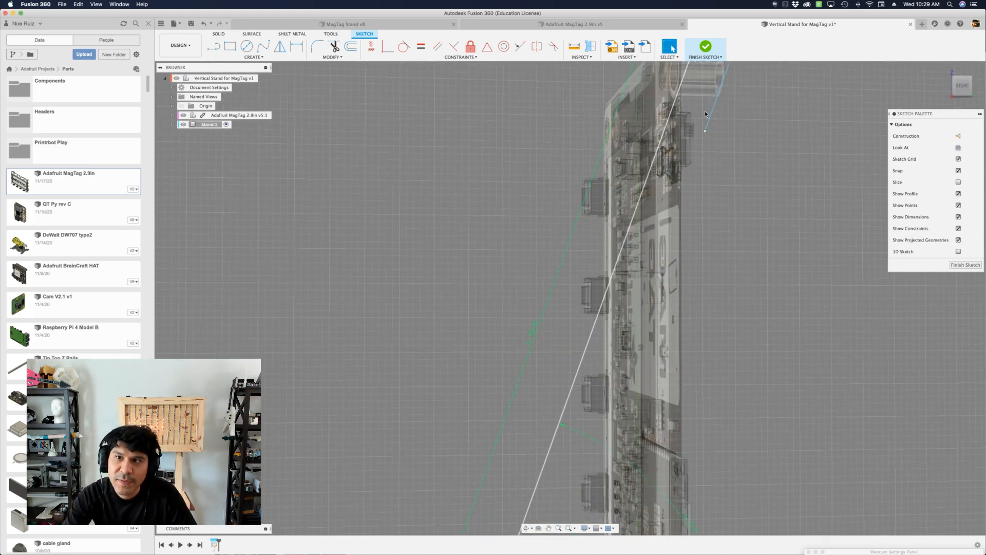
pyautogui.scroll(-4, 706, 131)
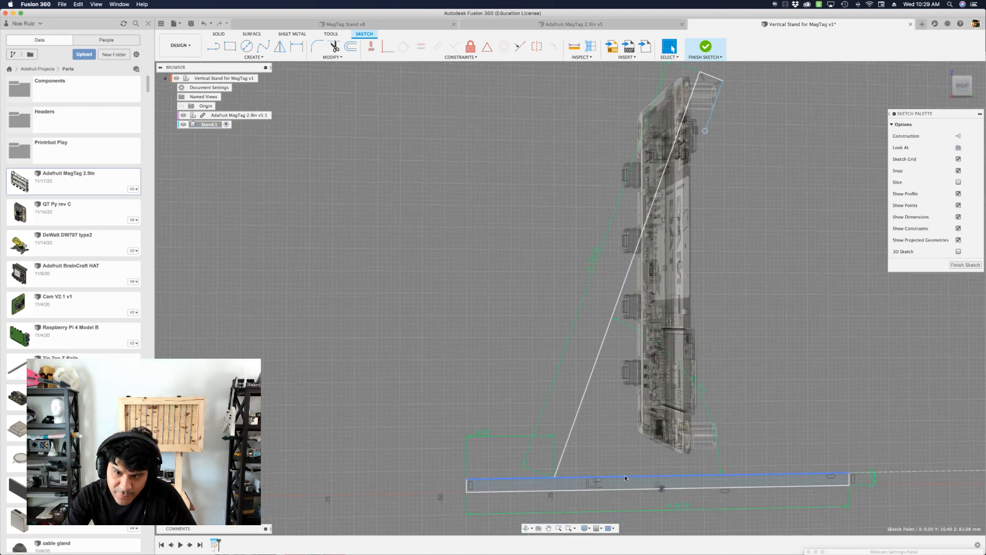
# Constrain the free end of the short parallel line coincident with the base rectangle's upper edge to close the slanted wall profile
pyautogui.keyDown('shift'); pyautogui.click(625, 478); pyautogui.keyUp('shift')
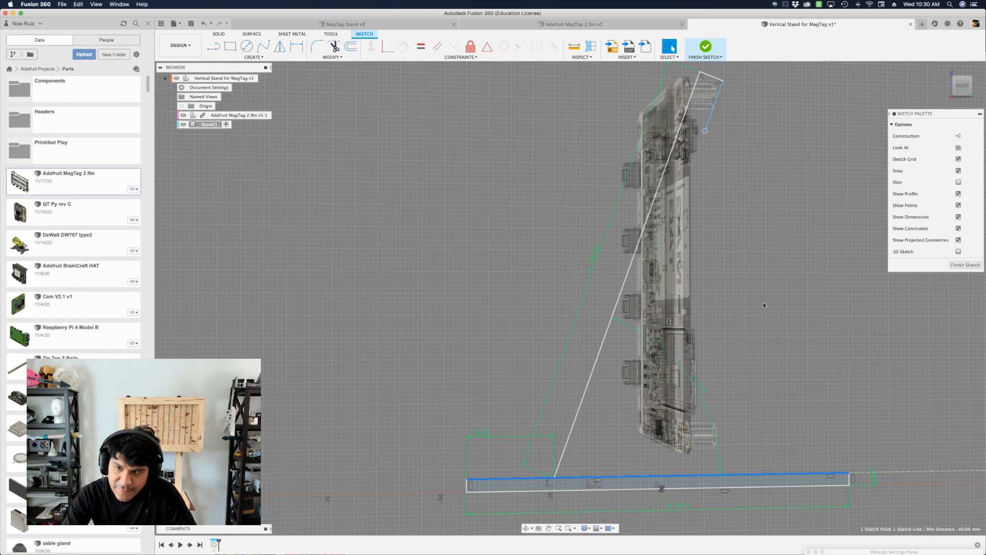
pyautogui.press('s')
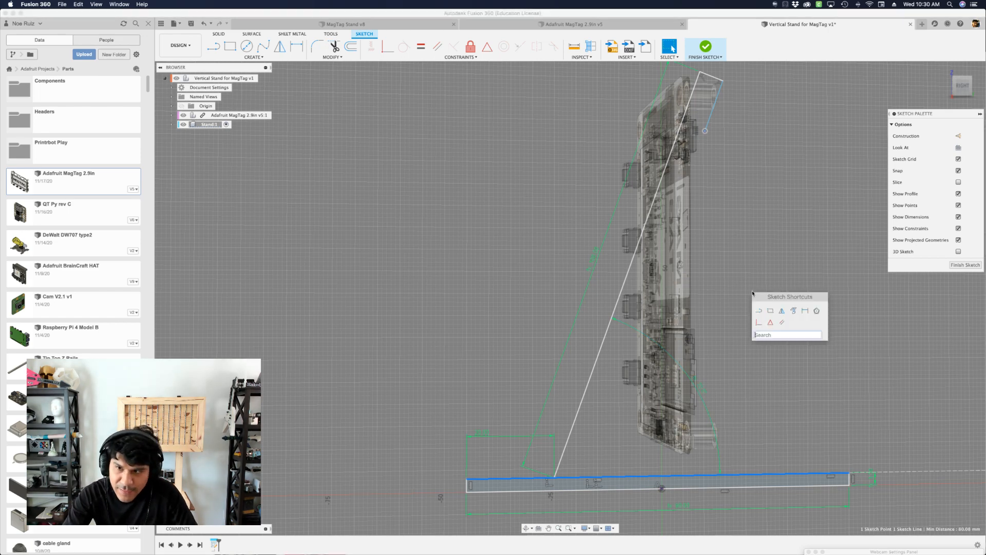
pyautogui.click(761, 322)
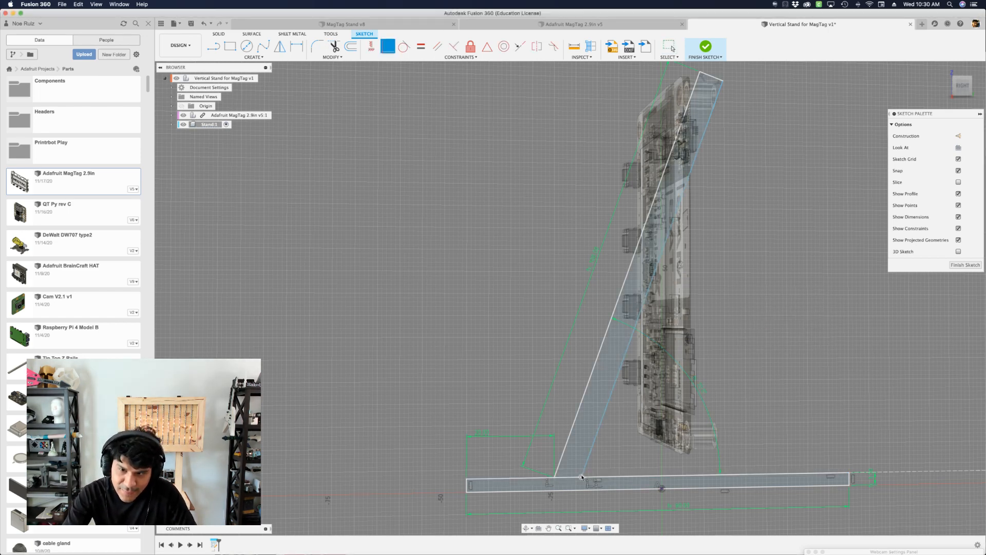
# Dimension the short line at the top of the slanted wall with the WallThickness parameter
pyautogui.scroll(-3, 588, 459)
pyautogui.scroll(6, 683, 170)
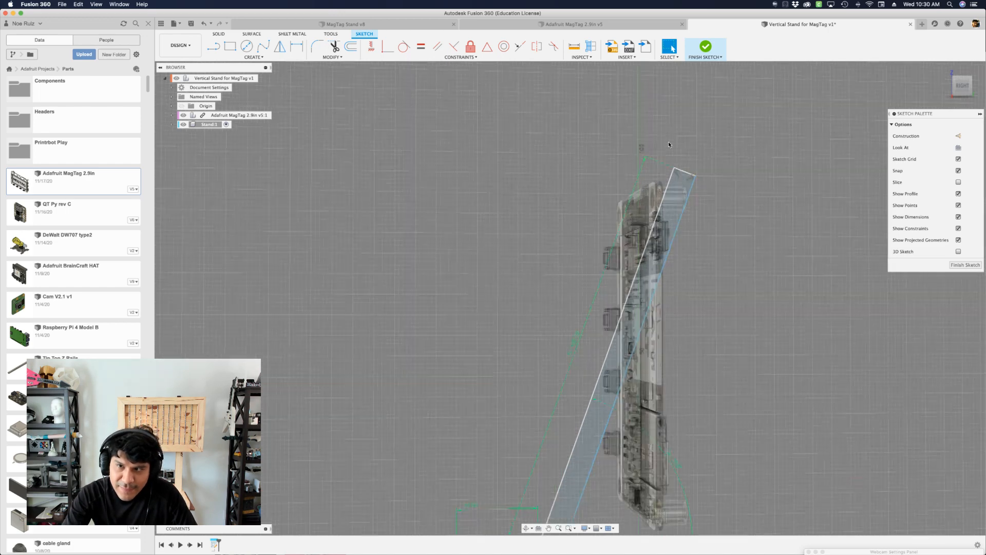
pyautogui.click(680, 207)
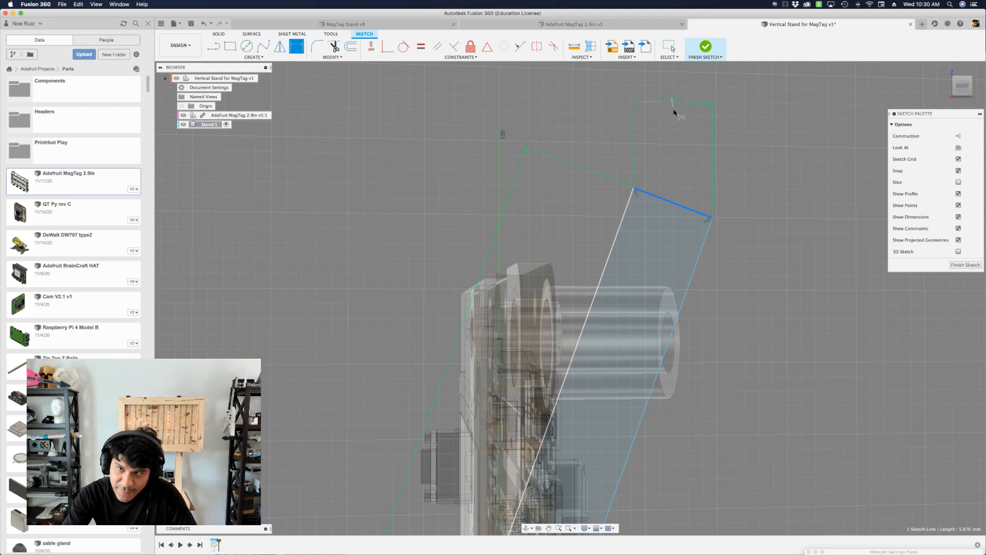
pyautogui.press('d')
pyautogui.click(701, 194)
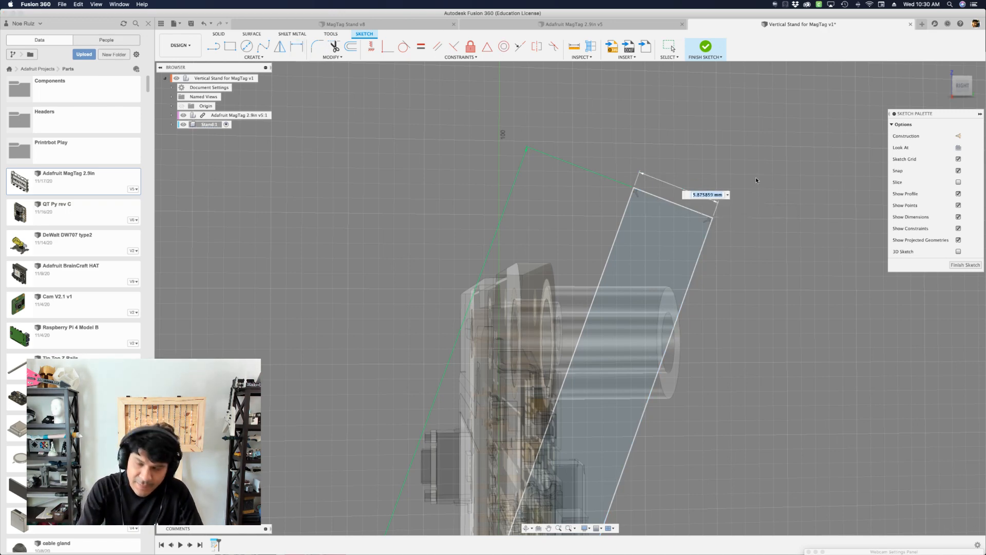
pyautogui.write('WallThickness')
pyautogui.press('Return')
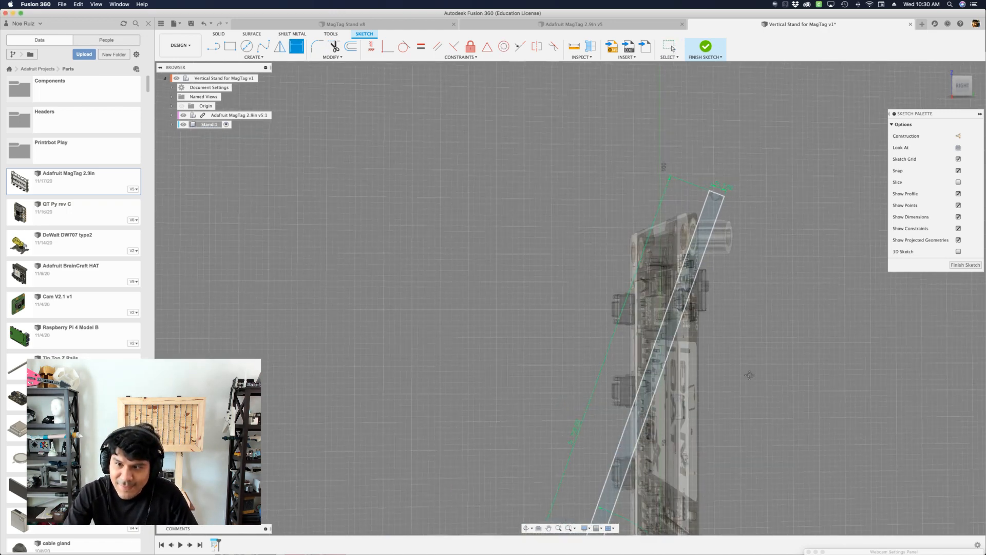
pyautogui.scroll(-4, 656, 275)
pyautogui.press('Escape')
pyautogui.moveTo(693, 353); pyautogui.dragTo(678, 291, button='middle')
pyautogui.scroll(3, 632, 333)
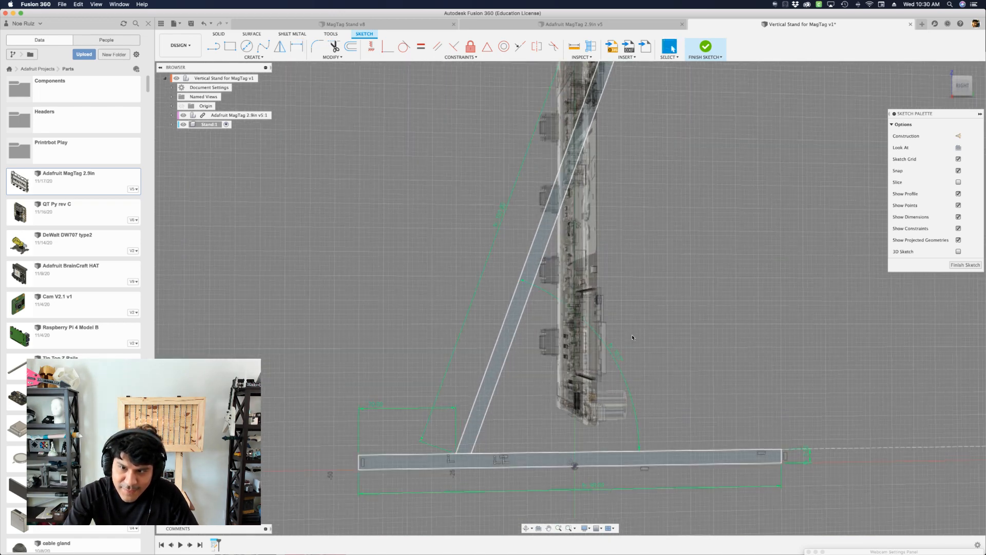
pyautogui.scroll(-3, 636, 342)
pyautogui.scroll(3, 635, 343)
pyautogui.scroll(-3, 631, 347)
pyautogui.scroll(2, 624, 354)
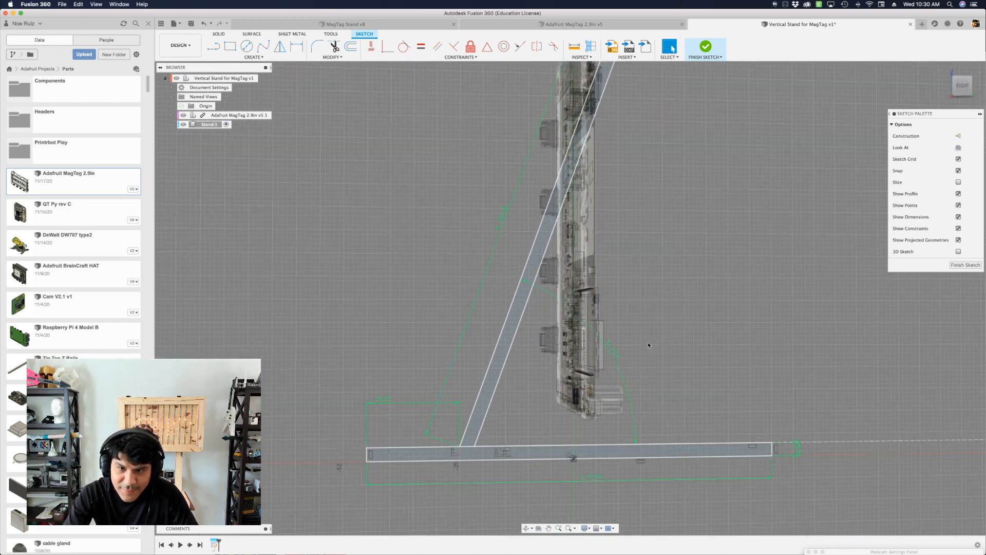
pyautogui.scroll(-1, 567, 356)
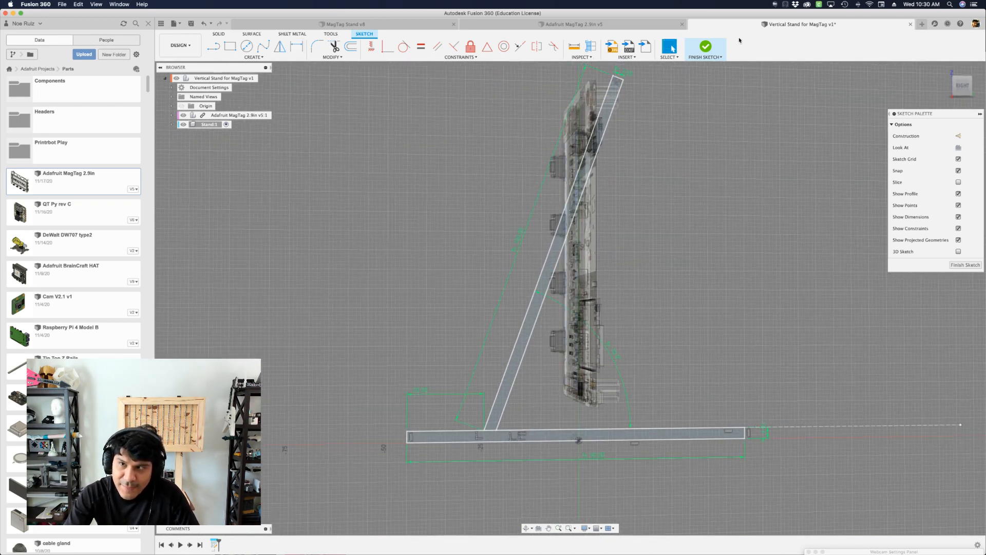
# Finish the sketch and start extruding the base and slanted wall profiles together, pulled out to 40 mm
pyautogui.click(705, 46)
pyautogui.keyDown('shift'); pyautogui.moveTo(368, 216); pyautogui.dragTo(649, 334, button='middle'); pyautogui.keyUp('shift')
pyautogui.scroll(2, 647, 334)
pyautogui.click(588, 370)
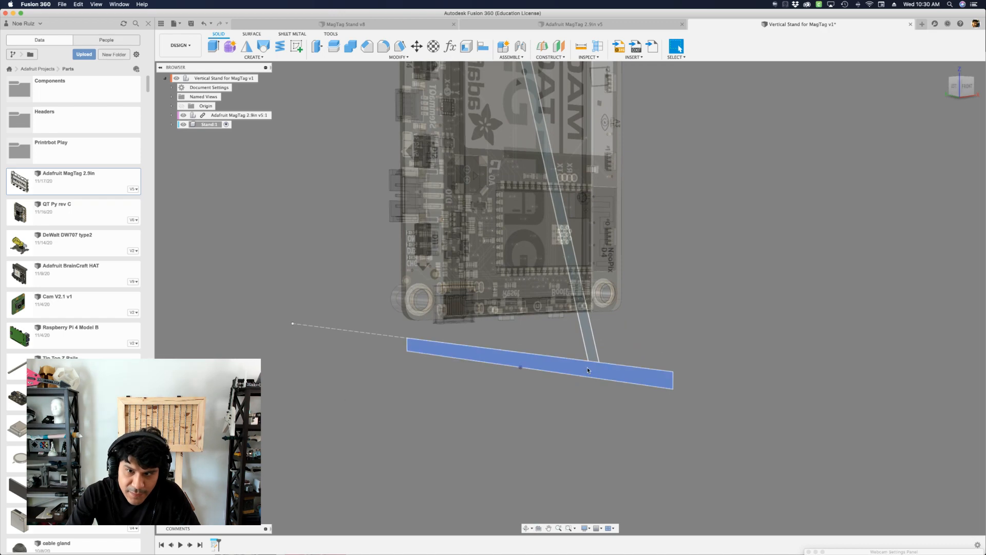
pyautogui.click(588, 369)
pyautogui.scroll(-2, 588, 359)
pyautogui.keyDown('shift'); pyautogui.click(589, 344); pyautogui.keyUp('shift')
pyautogui.scroll(-3, 590, 344)
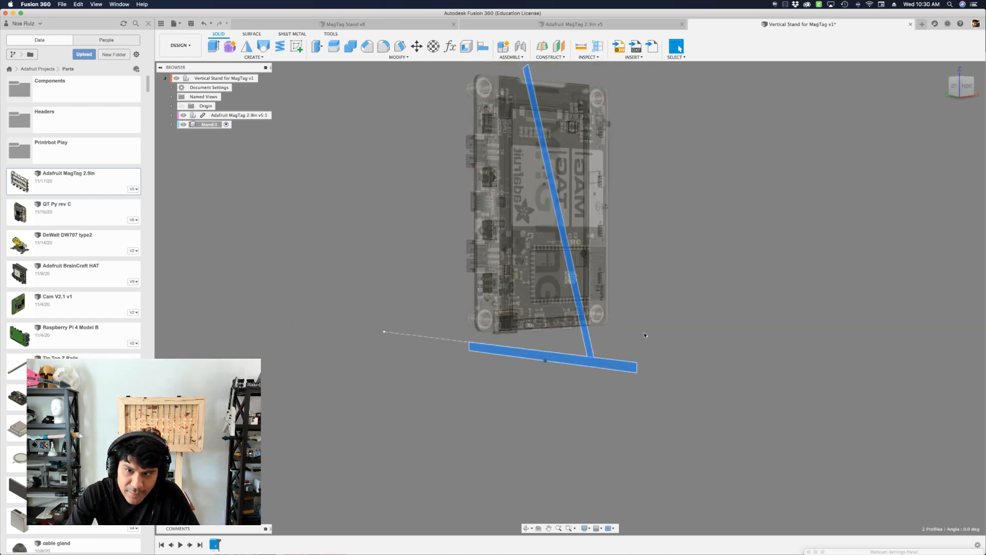
pyautogui.keyDown('shift'); pyautogui.moveTo(645, 334); pyautogui.dragTo(606, 344, button='middle'); pyautogui.keyUp('shift')
pyautogui.press('e')
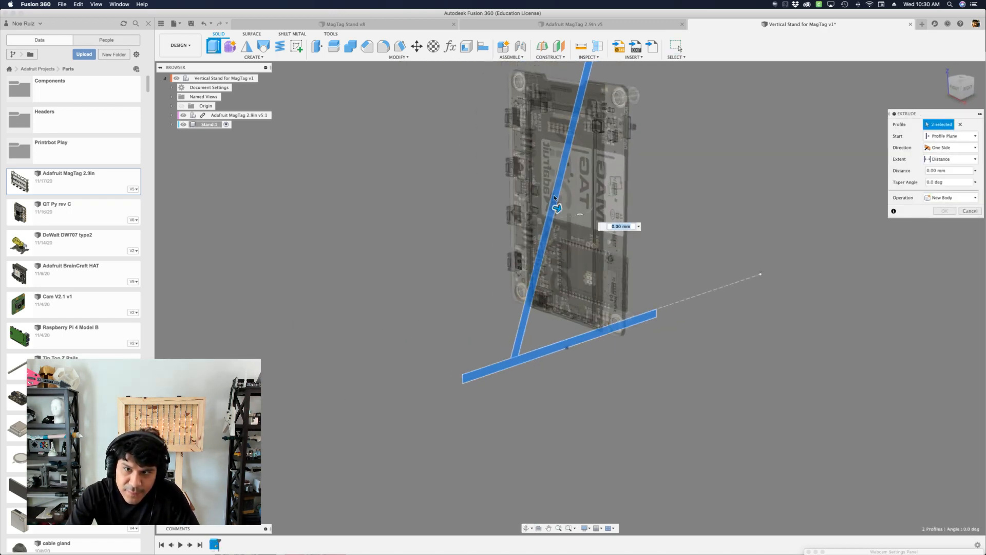
pyautogui.moveTo(554, 198); pyautogui.dragTo(787, 241)
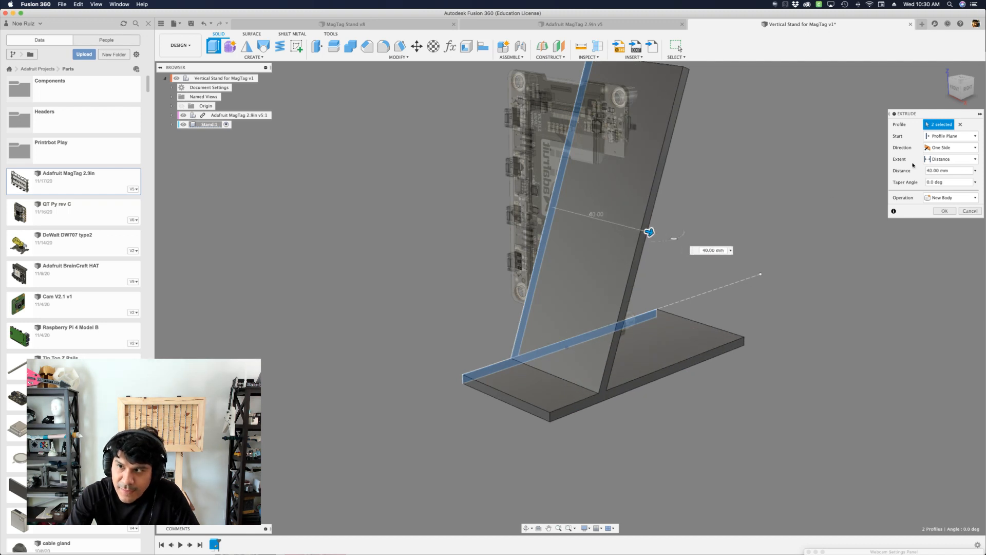
# Make the extrusion symmetric about the profile plane, measured over its whole length
pyautogui.click(947, 160)
pyautogui.click(944, 169)
pyautogui.click(950, 147)
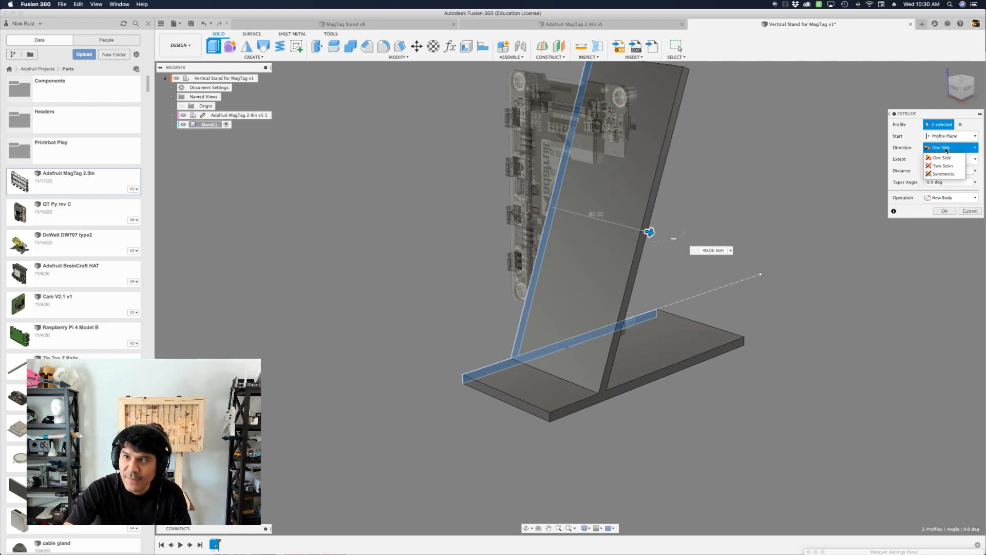
pyautogui.click(948, 174)
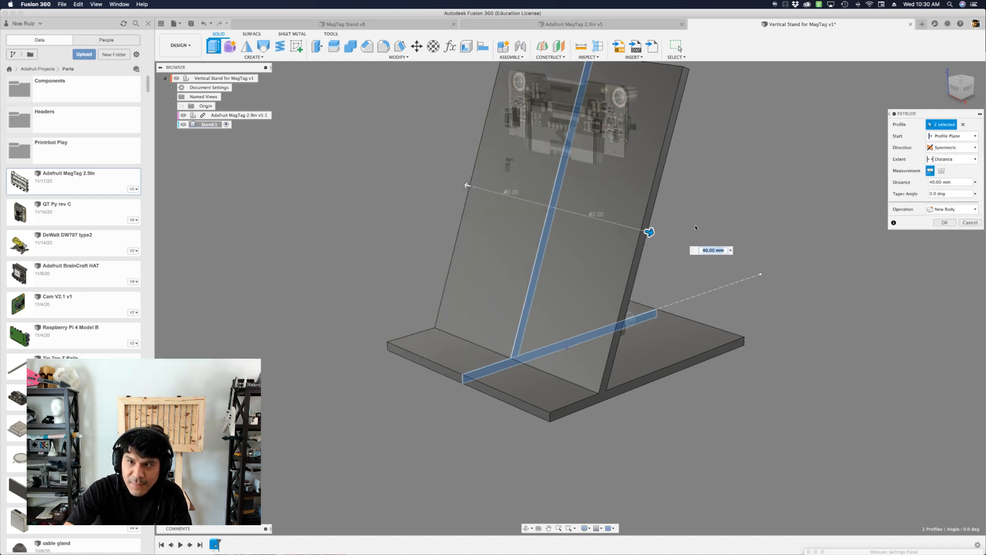
pyautogui.click(941, 172)
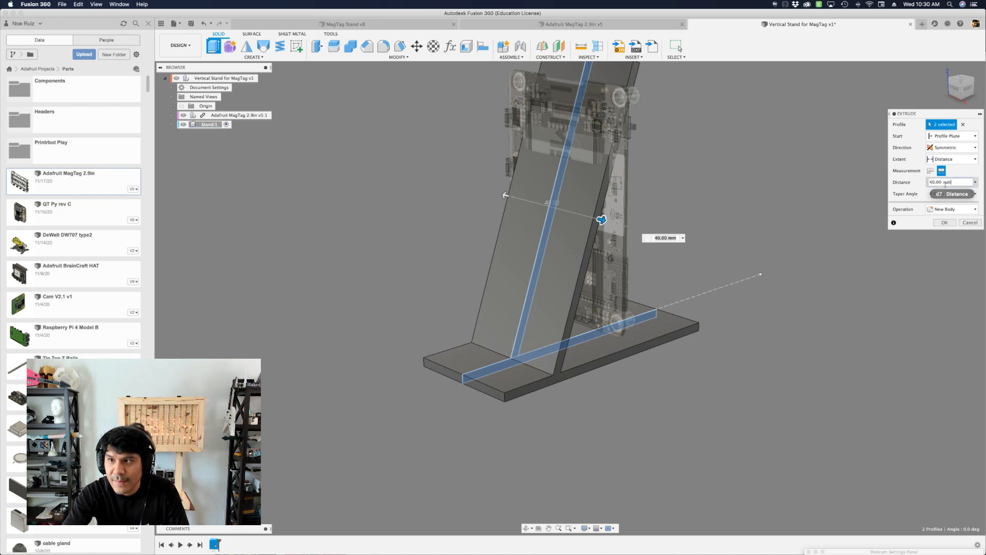
# Set the extrusion distance to the standWidth parameter and complete it as a new body
pyautogui.moveTo(956, 182); pyautogui.dragTo(885, 166)
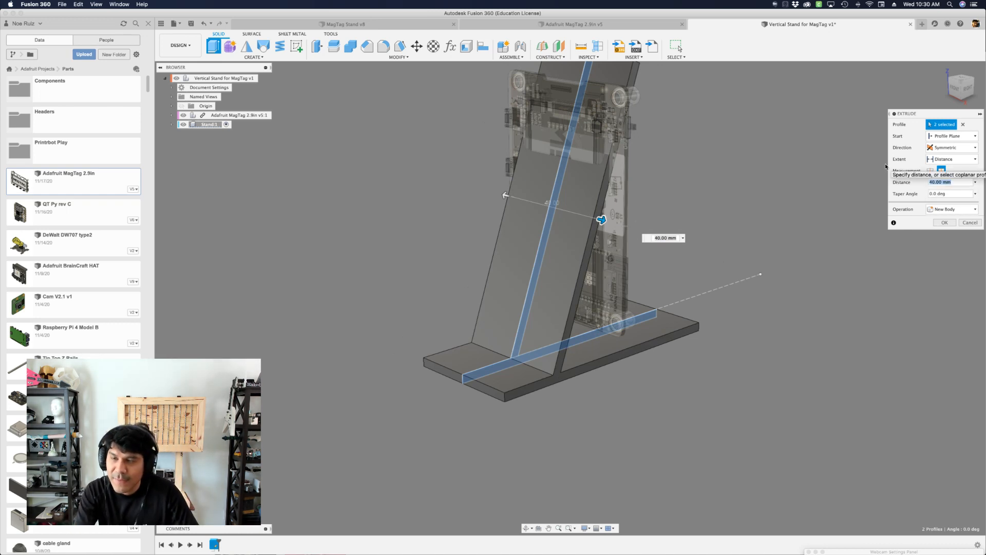
pyautogui.write('w')
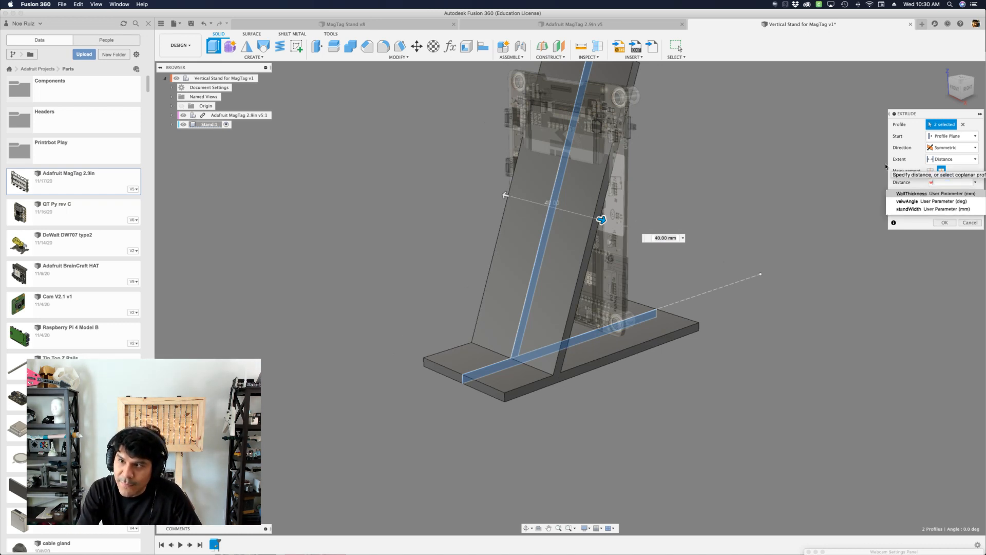
pyautogui.press('Down')
pyautogui.press('Down')
pyautogui.press('Return')
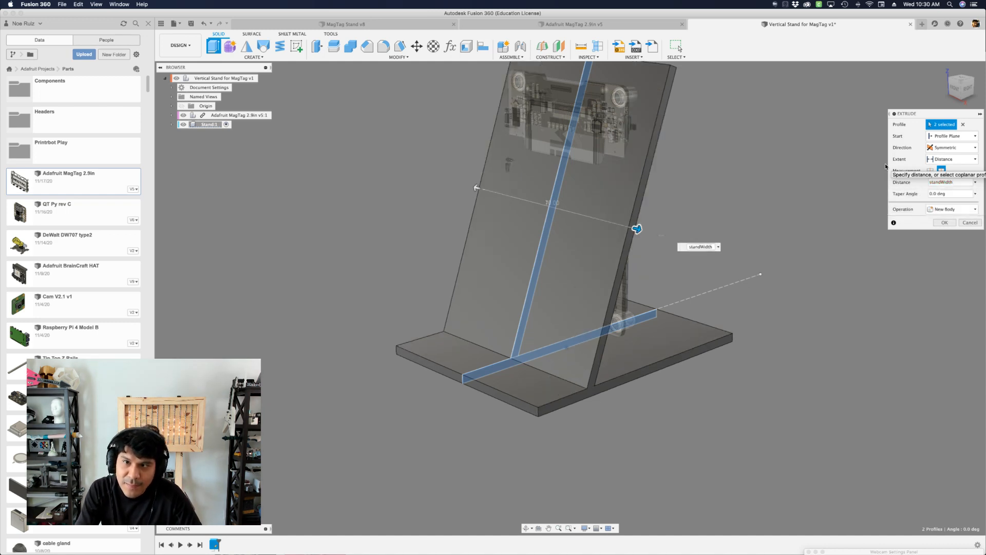
pyautogui.press('Return')
# Reopen the stand's profile sketch and delete the long construction line running along the base's upper edge
pyautogui.moveTo(740, 227)
pyautogui.keyDown('shift'); pyautogui.mouseDown(button='middle')
pyautogui.moveTo(727, 229)
pyautogui.moveTo(744, 298)
pyautogui.mouseUp(button='middle'); pyautogui.keyUp('shift')
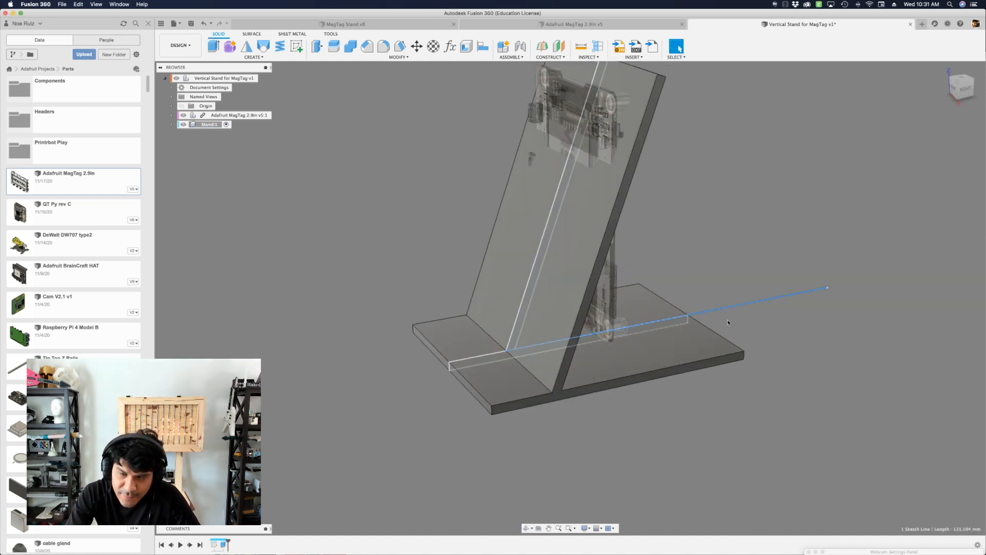
pyautogui.doubleClick(215, 546)
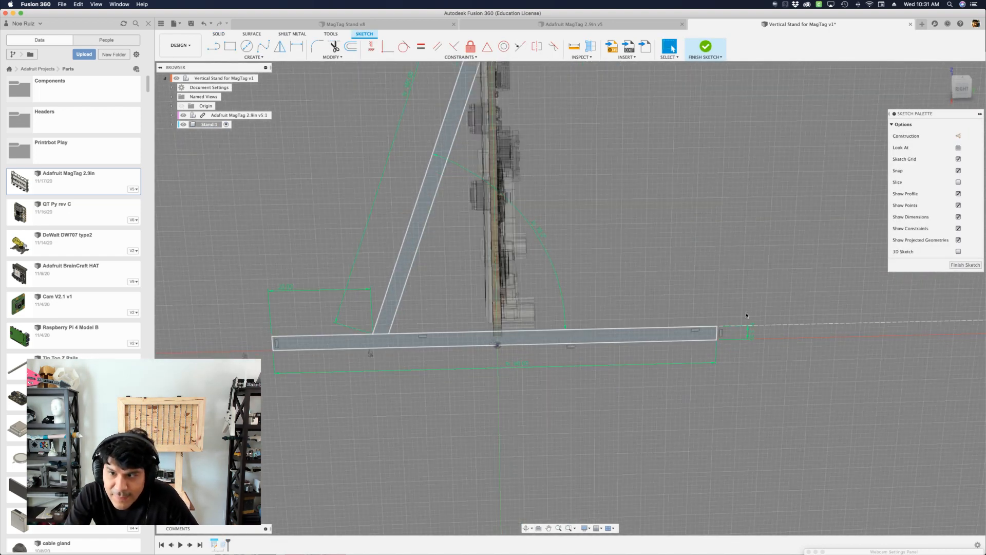
pyautogui.click(760, 327)
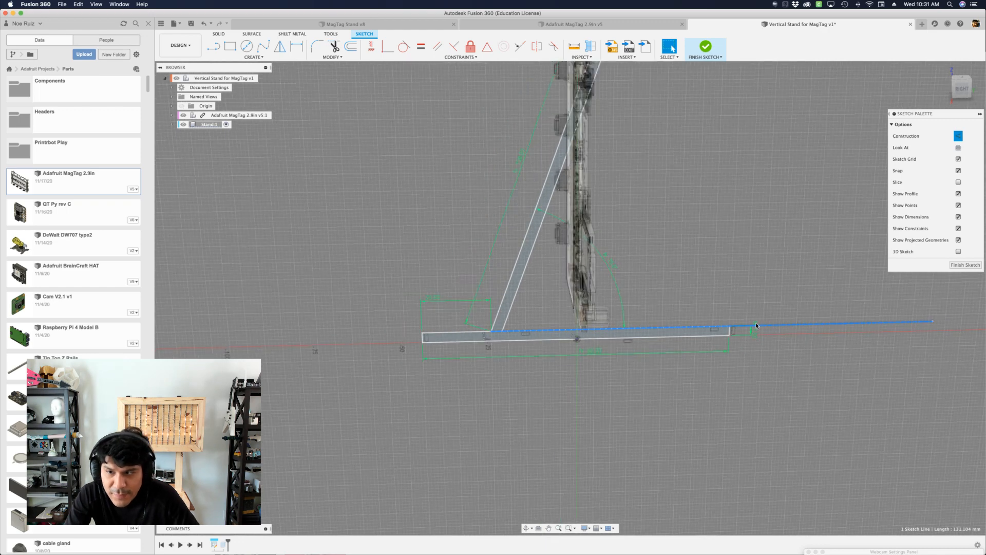
pyautogui.press('Delete')
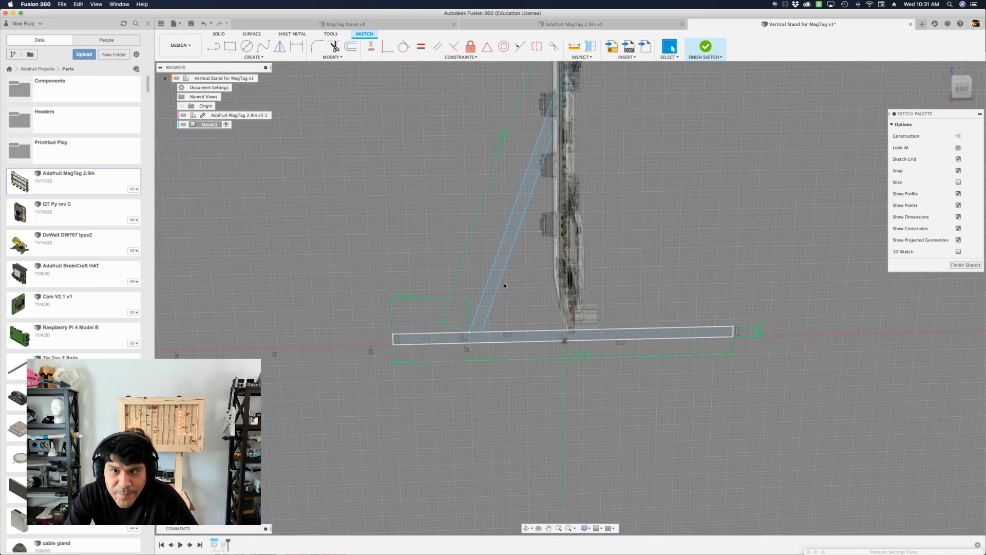
# Tilt the slanted wall freehand, and dimension the angle between its inner line and the base's upper edge with the veiwAngle parameter
pyautogui.click(493, 279)
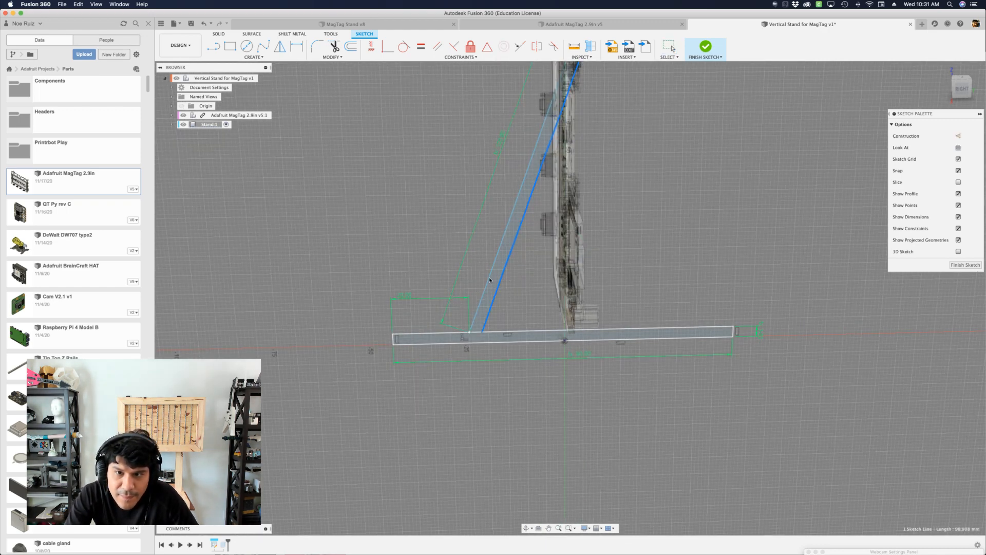
pyautogui.click(624, 216)
pyautogui.scroll(5, 509, 317)
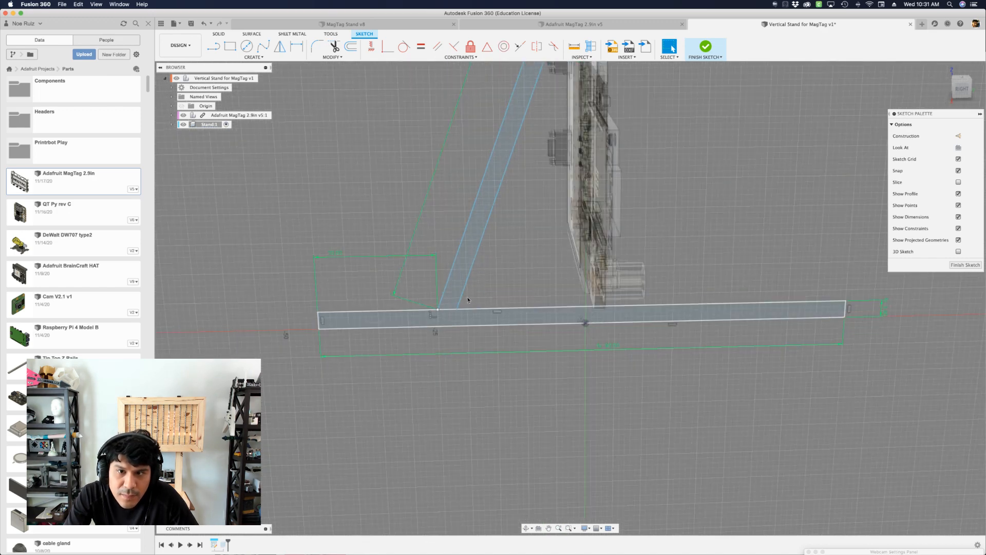
pyautogui.moveTo(459, 310)
pyautogui.mouseDown()
pyautogui.moveTo(462, 293)
pyautogui.moveTo(482, 289)
pyautogui.mouseUp()
pyautogui.press('d')
pyautogui.click(502, 307)
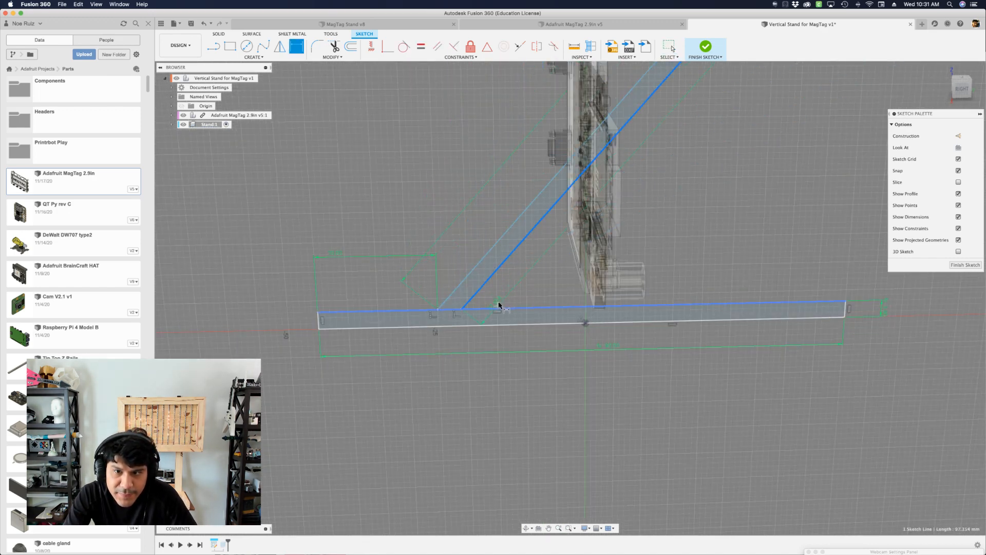
pyautogui.click(534, 289)
pyautogui.write('view')
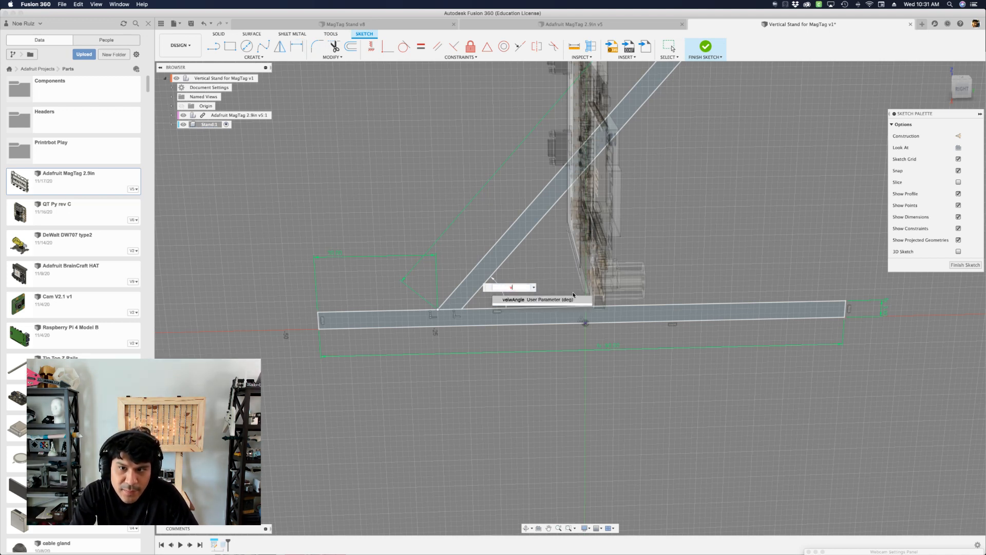
pyautogui.press('Return')
pyautogui.press('Return')
pyautogui.scroll(-3, 560, 300)
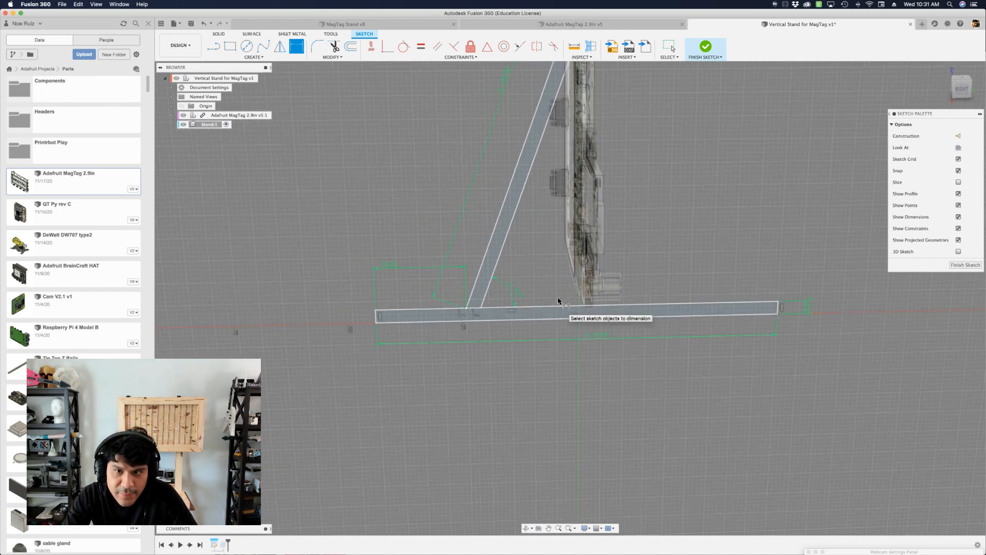
# Correct the misspelled angle user parameter's name to viewAngle
pyautogui.hotkey('shift', 'p')
pyautogui.doubleClick(667, 268)
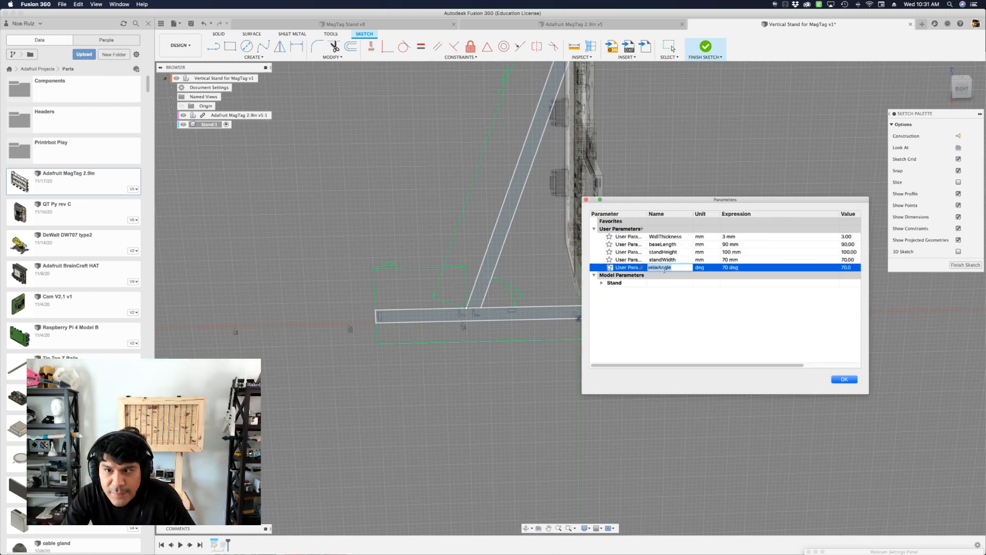
pyautogui.click(655, 267)
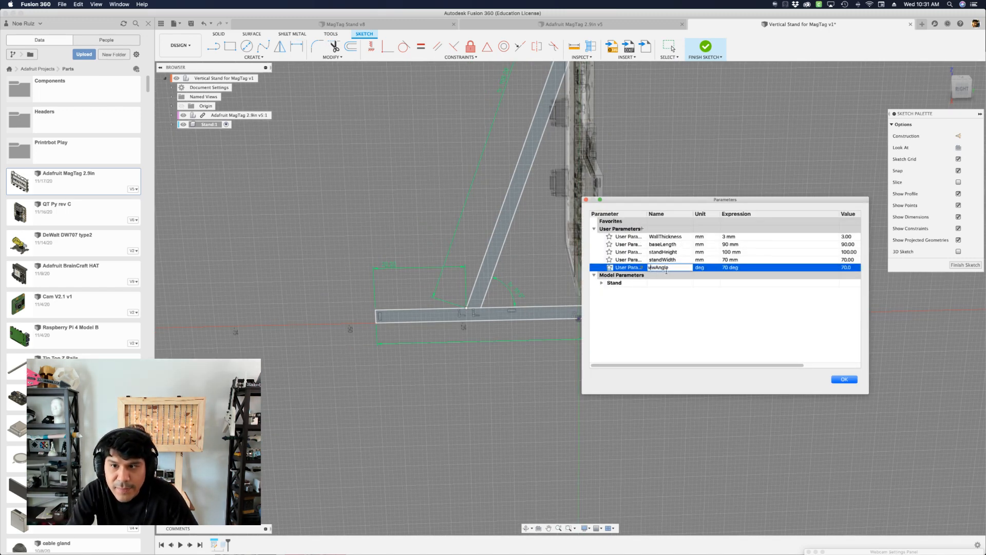
pyautogui.press('Return')
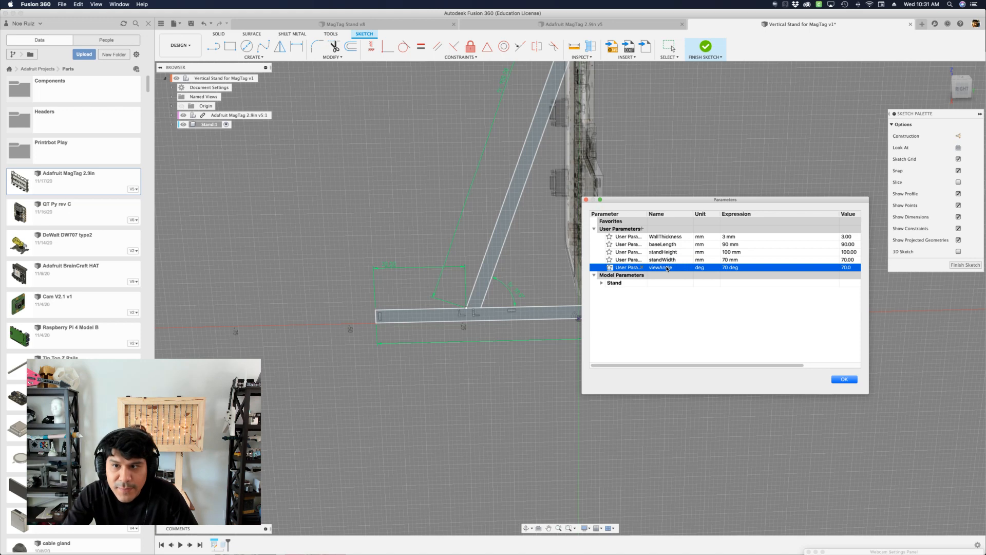
pyautogui.click(844, 380)
# Finish the sketch and inspect the extruded stand from the side and below
pyautogui.scroll(-2, 796, 216)
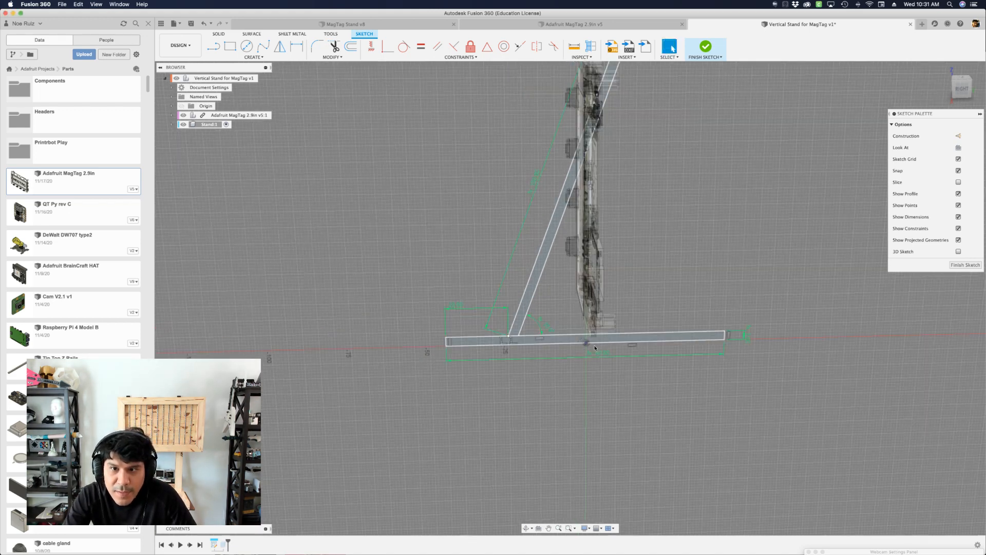
pyautogui.click(705, 47)
pyautogui.keyDown('shift'); pyautogui.moveTo(780, 256); pyautogui.dragTo(740, 261, button='middle'); pyautogui.keyUp('shift')
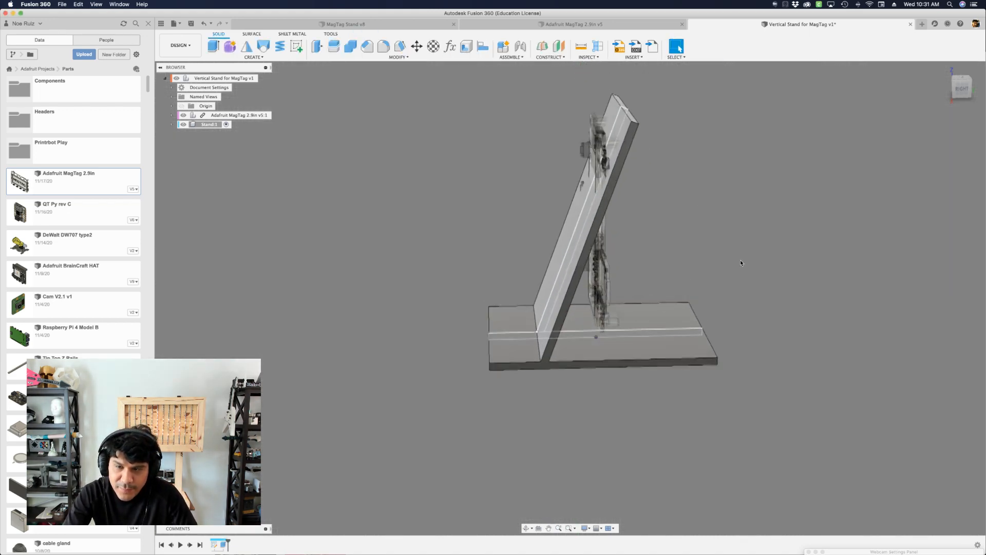
pyautogui.keyDown('shift'); pyautogui.moveTo(676, 273); pyautogui.dragTo(673, 251, button='middle'); pyautogui.keyUp('shift')
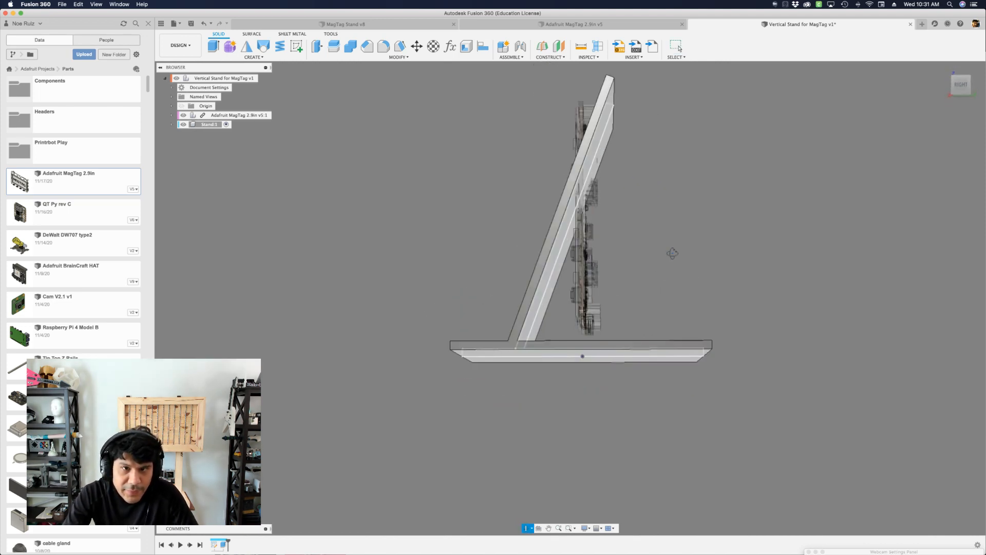
# Expand the Stand component's sketches and show the dimensions of its profile sketch in the model view
pyautogui.click(172, 125)
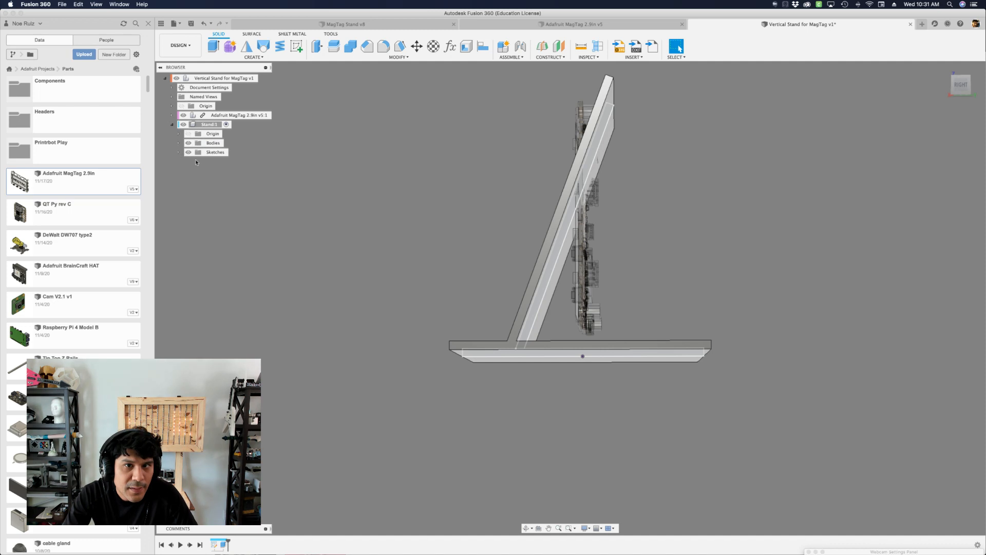
pyautogui.click(179, 152)
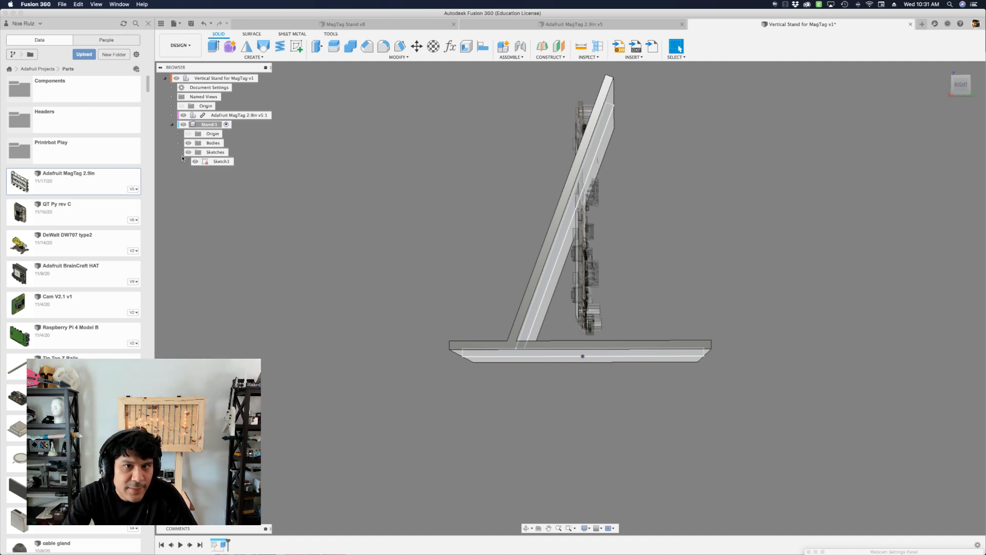
pyautogui.rightClick(216, 161)
pyautogui.click(268, 251)
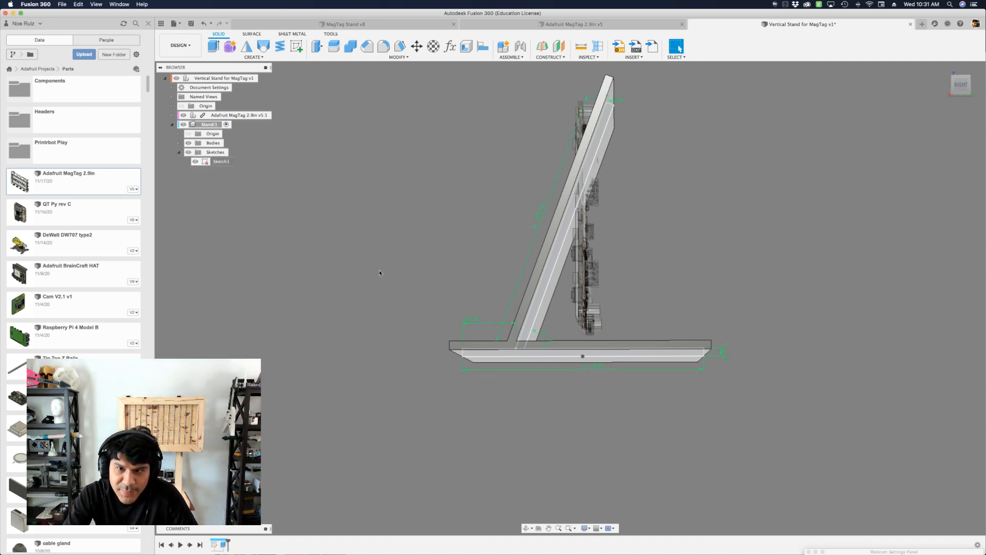
# Increase the 20 mm dimension that sets the slanted wall's distance from the base's edge, shifting the wall farther along the base
pyautogui.keyDown('shift'); pyautogui.moveTo(359, 280); pyautogui.dragTo(485, 327, button='middle'); pyautogui.keyUp('shift')
pyautogui.doubleClick(478, 321)
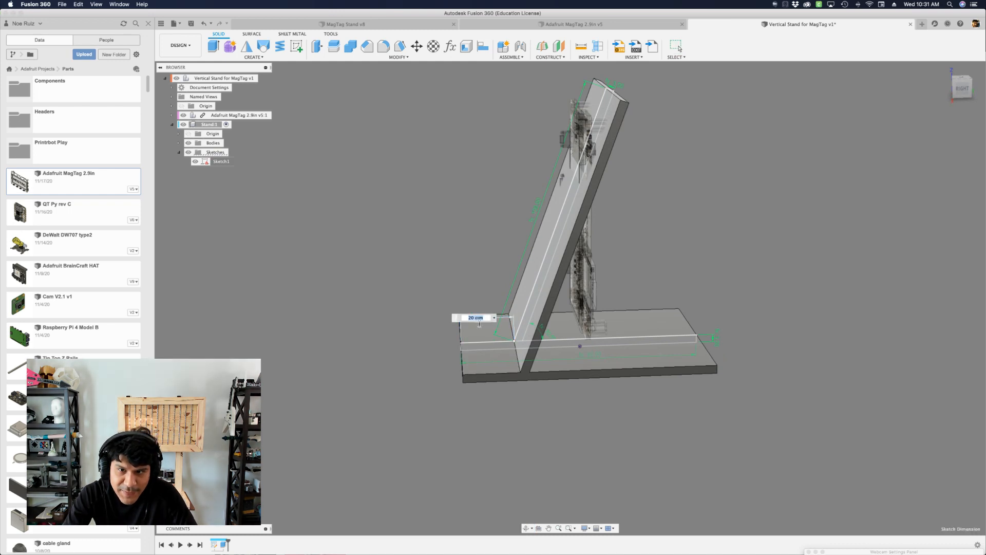
pyautogui.press('Return')
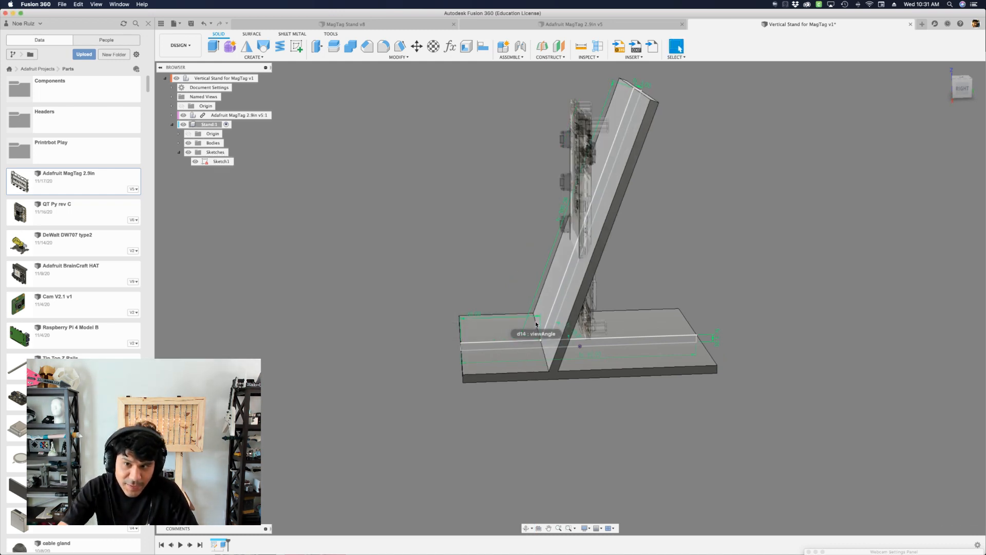
pyautogui.keyDown('shift'); pyautogui.moveTo(522, 258); pyautogui.dragTo(520, 257, button='middle'); pyautogui.keyUp('shift')
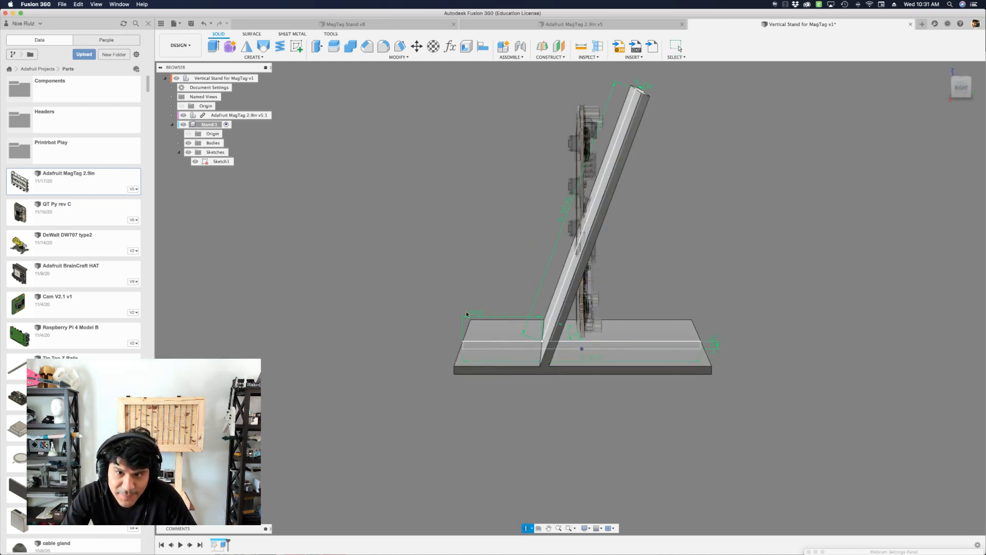
pyautogui.moveTo(475, 313); pyautogui.dragTo(475, 286)
pyautogui.keyDown('shift'); pyautogui.moveTo(488, 253); pyautogui.dragTo(480, 286, button='middle'); pyautogui.keyUp('shift')
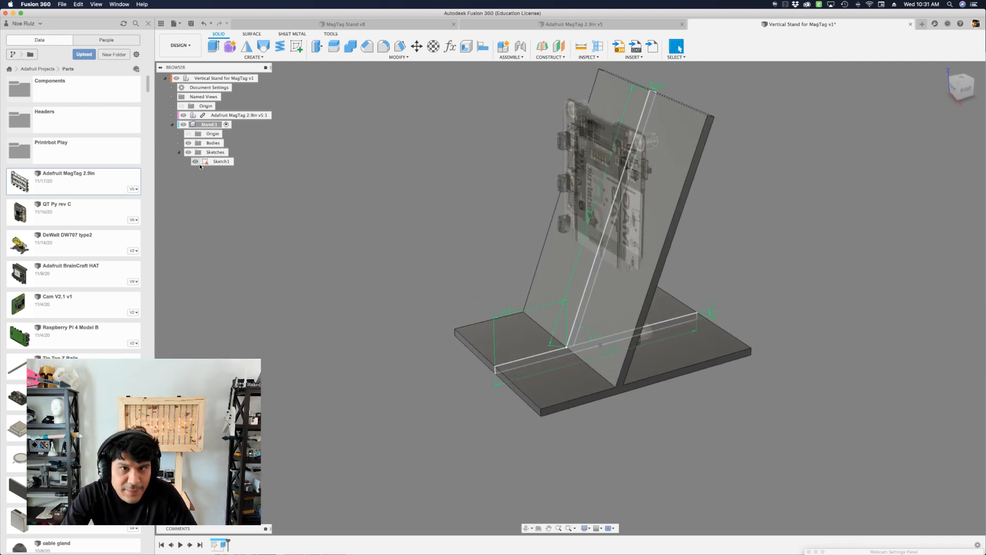
# Hide the profile sketch and start a new sketch on the slanted wall's large outer face
pyautogui.click(545, 257)
pyautogui.moveTo(544, 257)
pyautogui.keyDown('shift'); pyautogui.mouseDown(button='middle')
pyautogui.moveTo(455, 255)
pyautogui.moveTo(416, 238)
pyautogui.moveTo(424, 260)
pyautogui.mouseUp(button='middle'); pyautogui.keyUp('shift')
pyautogui.press('Escape')
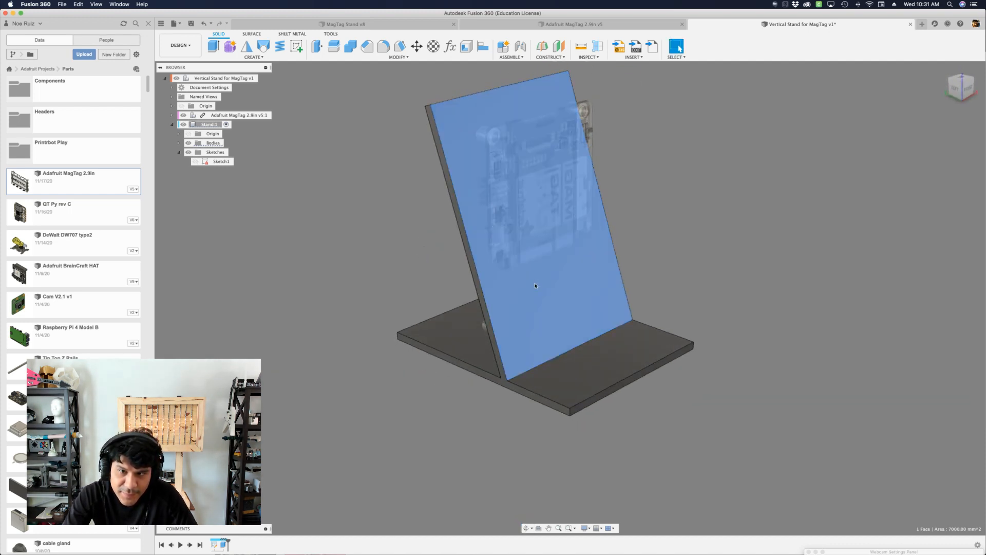
pyautogui.scroll(2, 488, 301)
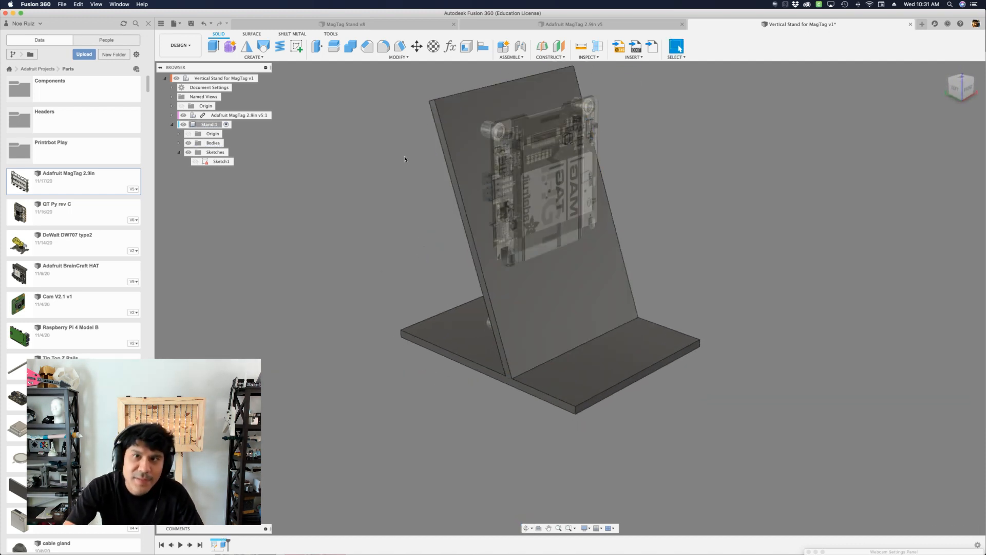
pyautogui.click(471, 109)
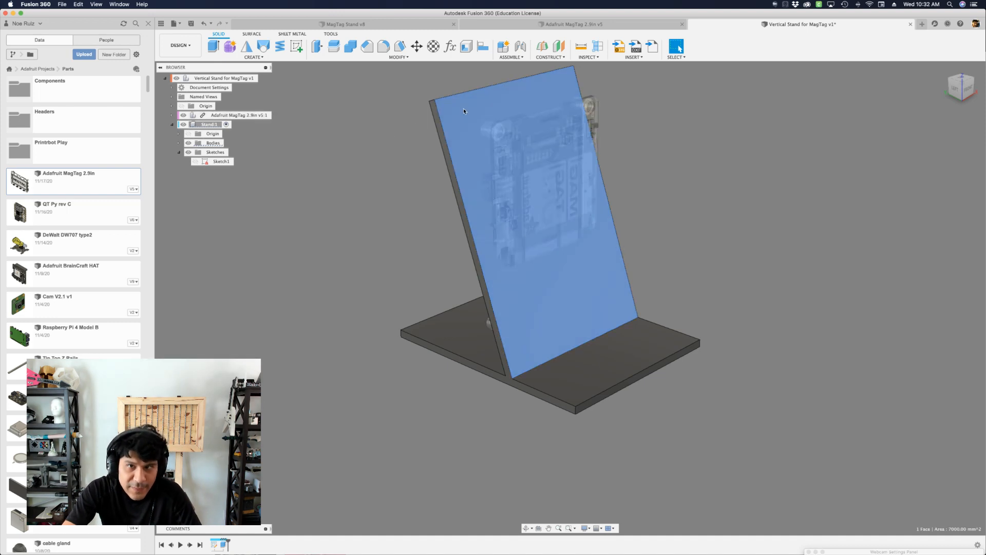
pyautogui.keyDown('shift'); pyautogui.moveTo(446, 125); pyautogui.dragTo(390, 216, button='middle'); pyautogui.keyUp('shift')
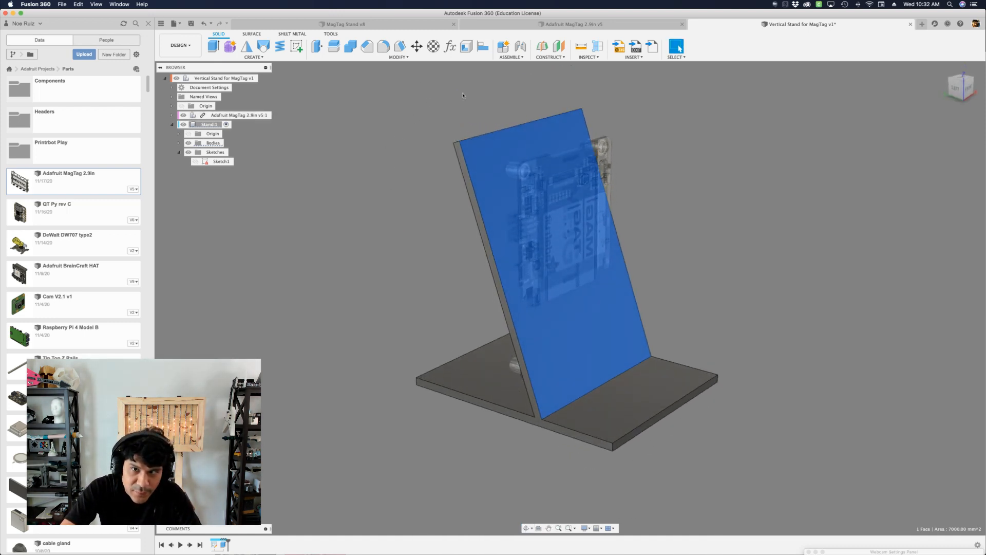
pyautogui.click(295, 47)
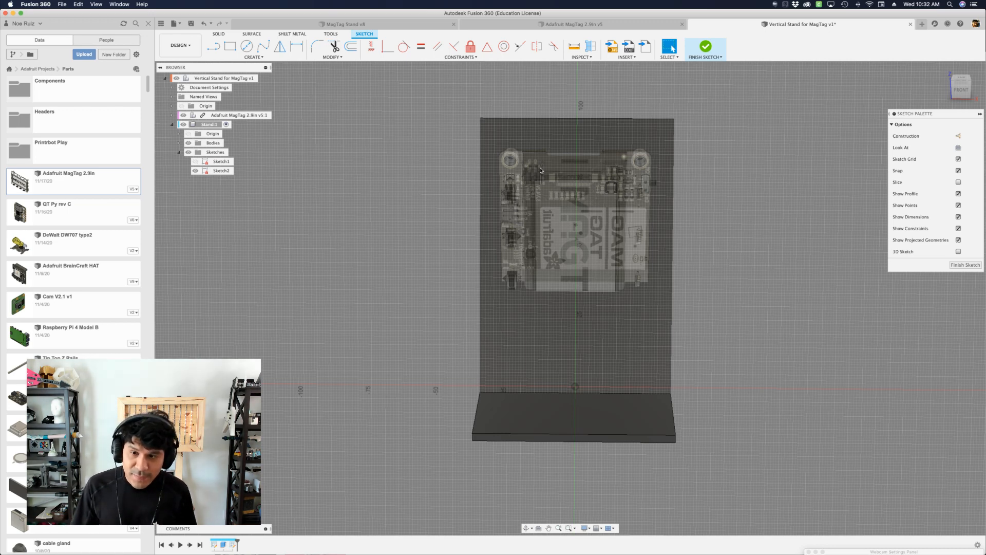
pyautogui.scroll(5, 592, 176)
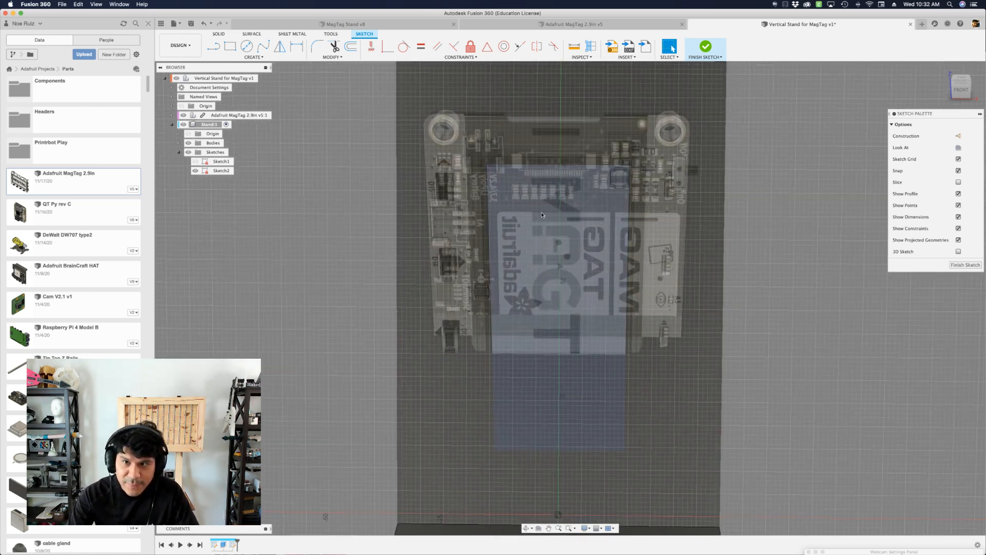
pyautogui.scroll(-2, 585, 218)
# Hide the MagTag board and sketch a freehand upright two-point rectangle in the middle of the wall face
pyautogui.press('r')
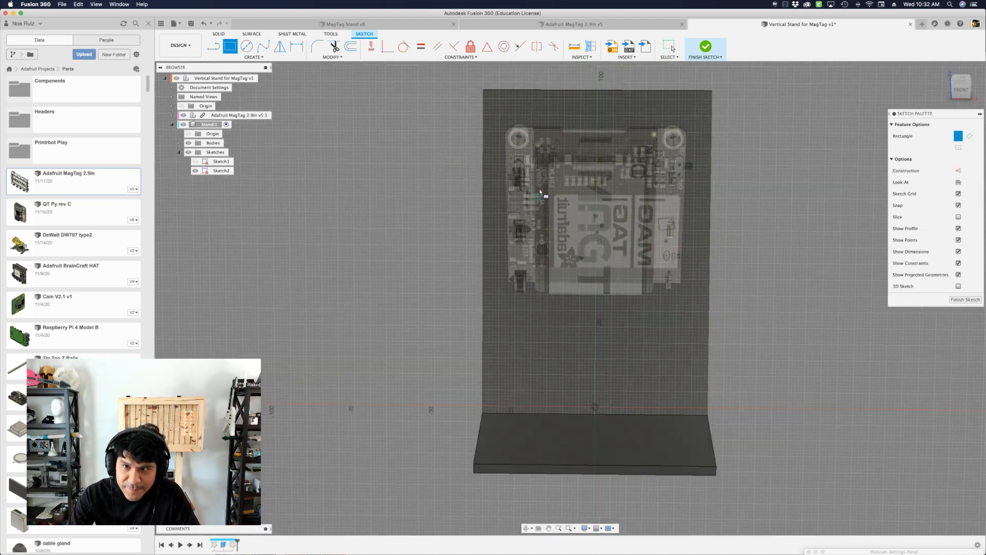
pyautogui.click(183, 115)
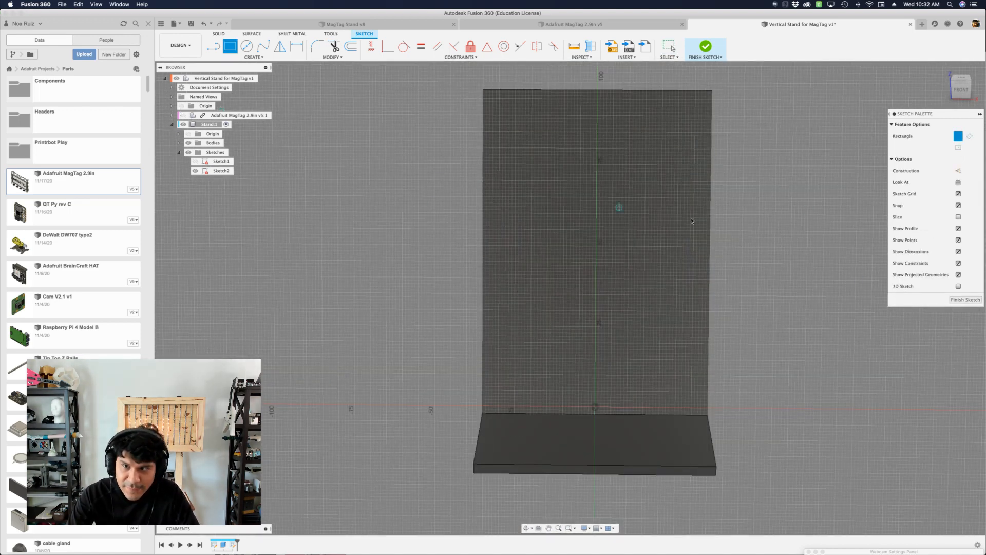
pyautogui.scroll(3, 605, 187)
pyautogui.click(483, 134)
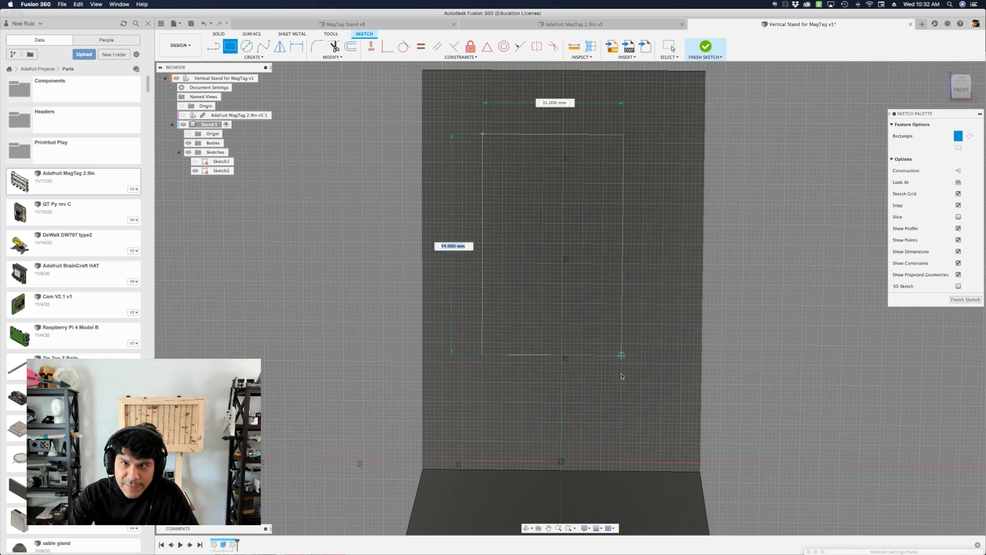
pyautogui.click(642, 398)
# Draw a 3.5 mm diameter circle centred on the rectangle's upper-left corner
pyautogui.press('c')
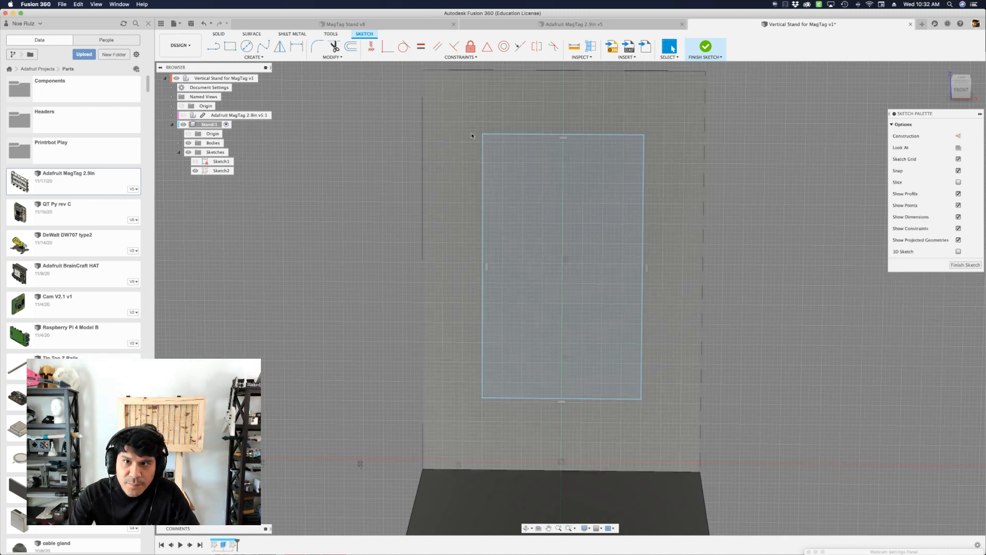
pyautogui.scroll(5, 441, 175)
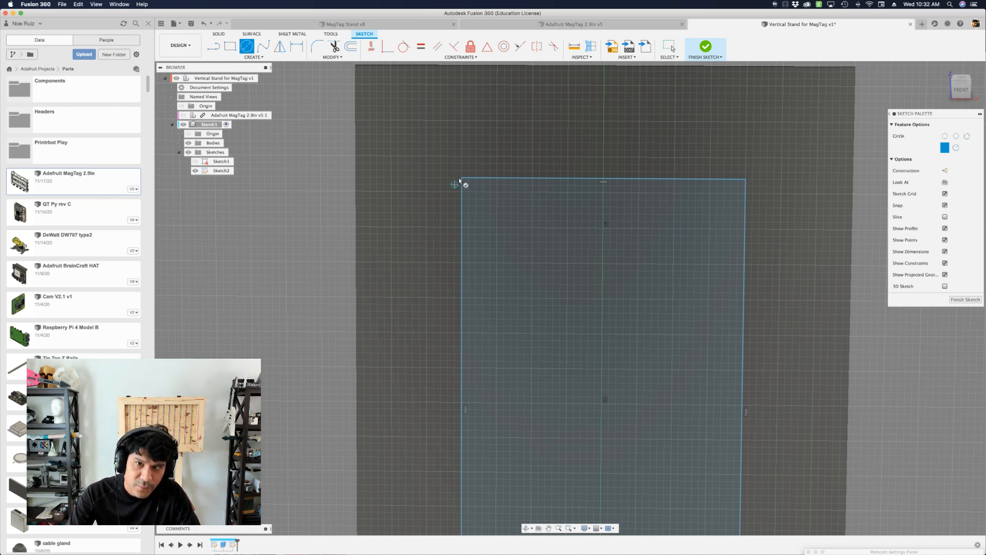
pyautogui.click(461, 178)
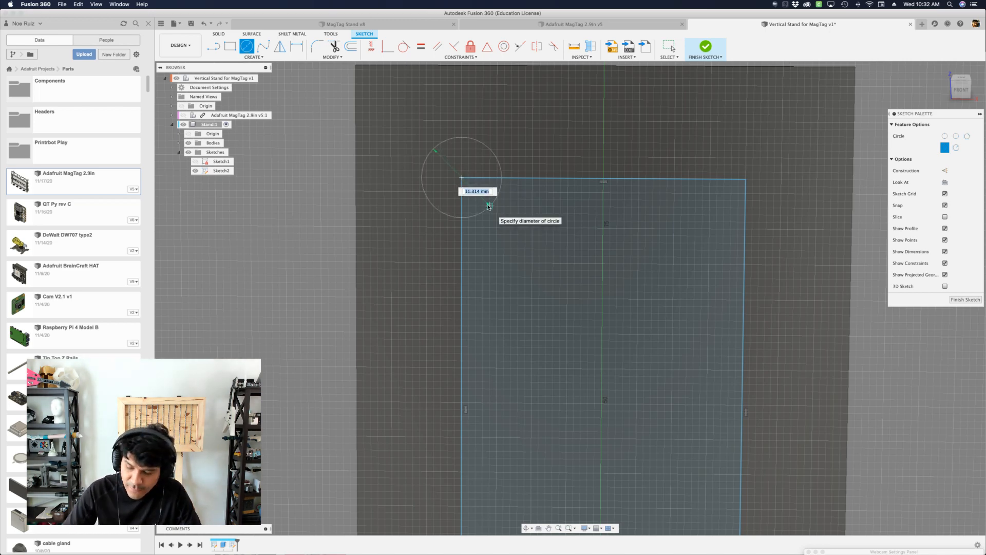
pyautogui.write('3.5')
pyautogui.press('Return')
pyautogui.press('Escape')
pyautogui.scroll(3, 424, 181)
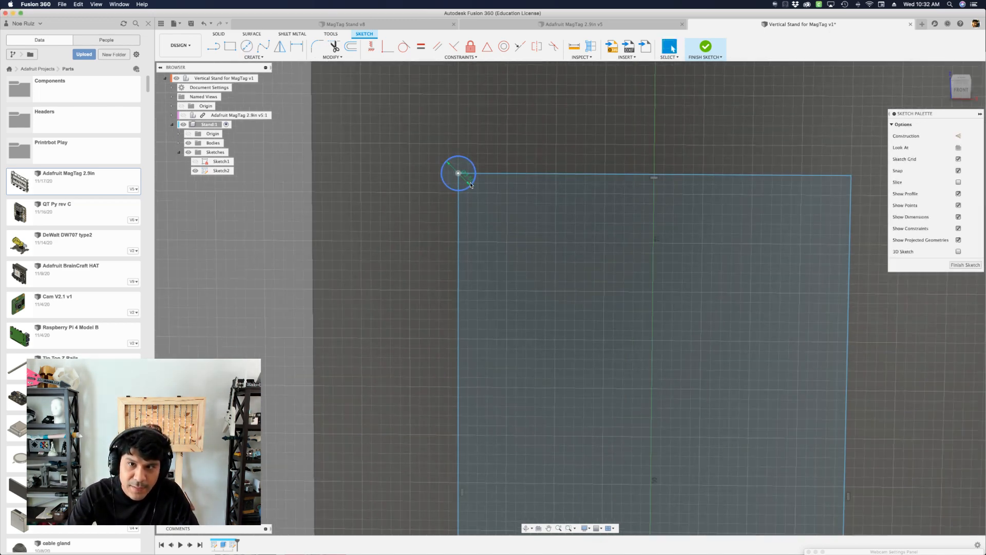
pyautogui.scroll(-5, 439, 149)
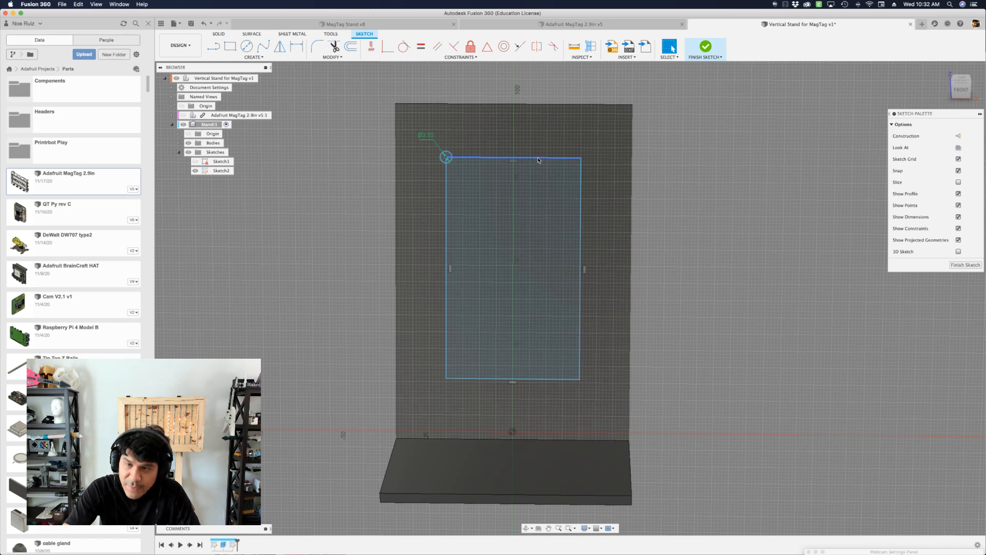
# Finish the sketch, activate the top-level assembly, and show only the MagTag board with the stand hidden, viewed from its back
pyautogui.click(705, 47)
pyautogui.click(184, 125)
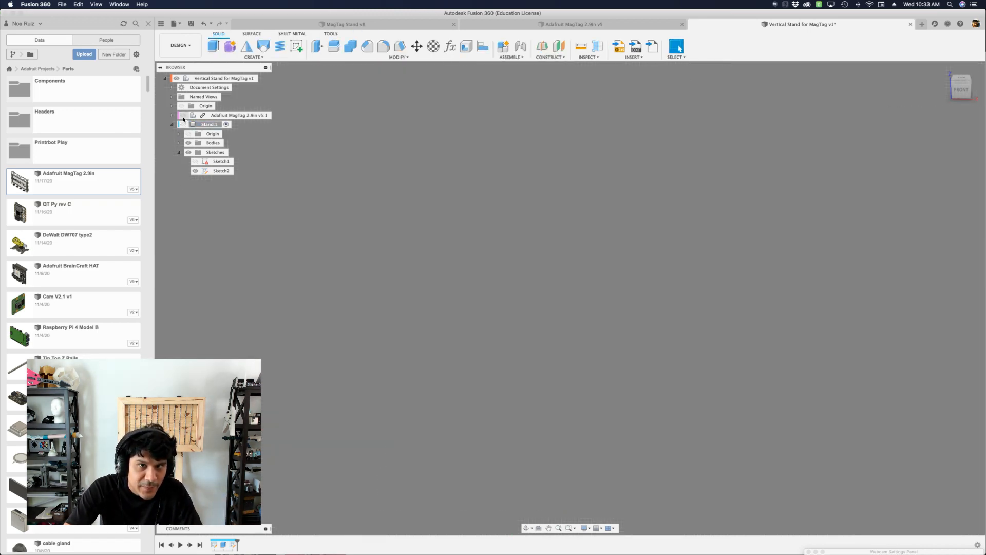
pyautogui.click(183, 116)
pyautogui.rightClick(222, 78)
pyautogui.click(237, 83)
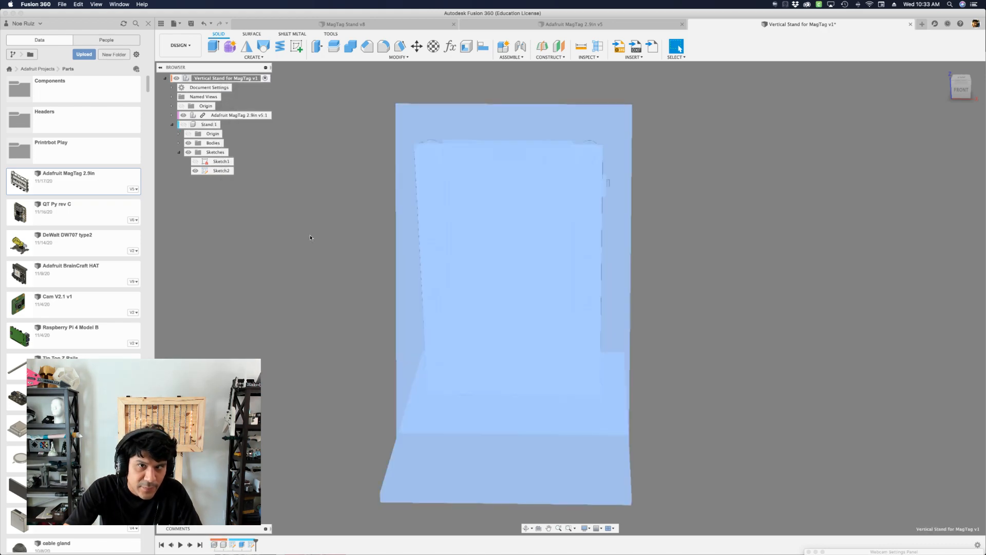
pyautogui.keyDown('shift'); pyautogui.moveTo(285, 247); pyautogui.dragTo(418, 251, button='middle'); pyautogui.keyUp('shift')
pyautogui.moveTo(479, 184); pyautogui.dragTo(440, 188, button='middle')
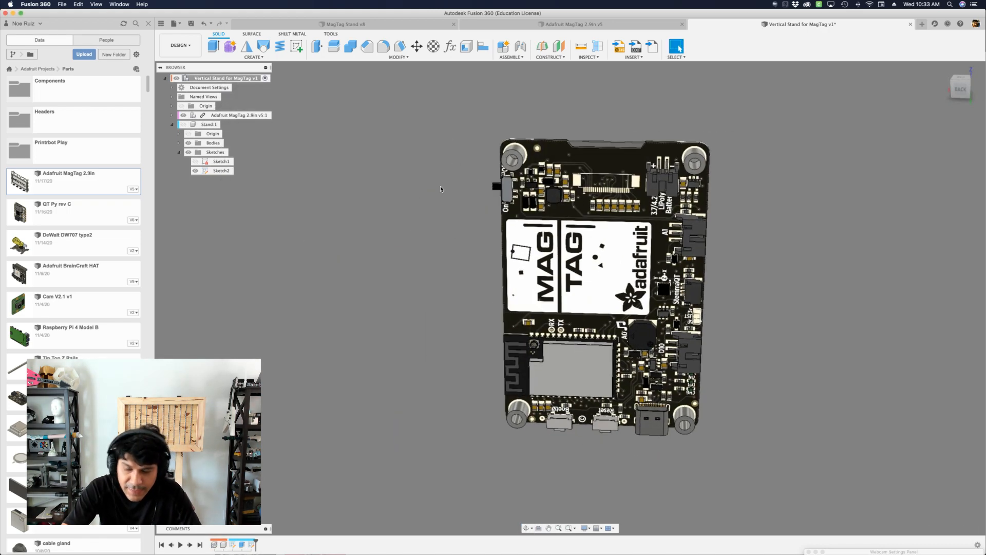
# Measure between the holes of the two upper standoffs on the back of the MagTag board
pyautogui.press('i')
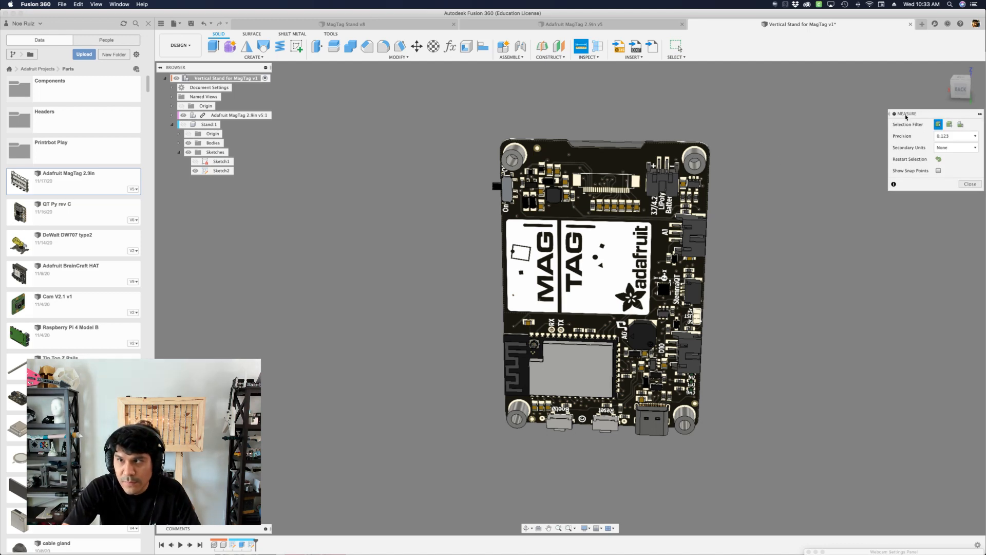
pyautogui.scroll(8, 511, 154)
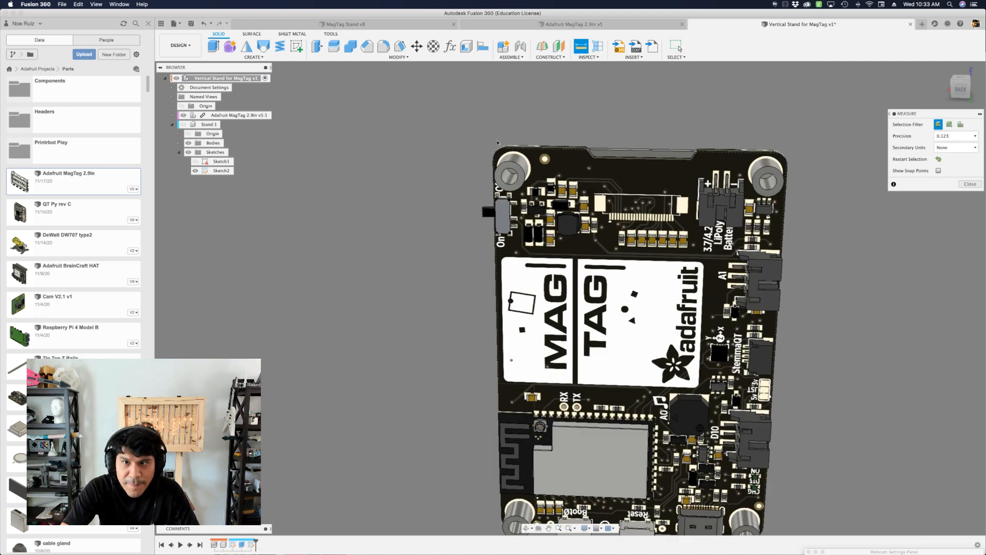
pyautogui.click(497, 184)
pyautogui.scroll(-10, 497, 184)
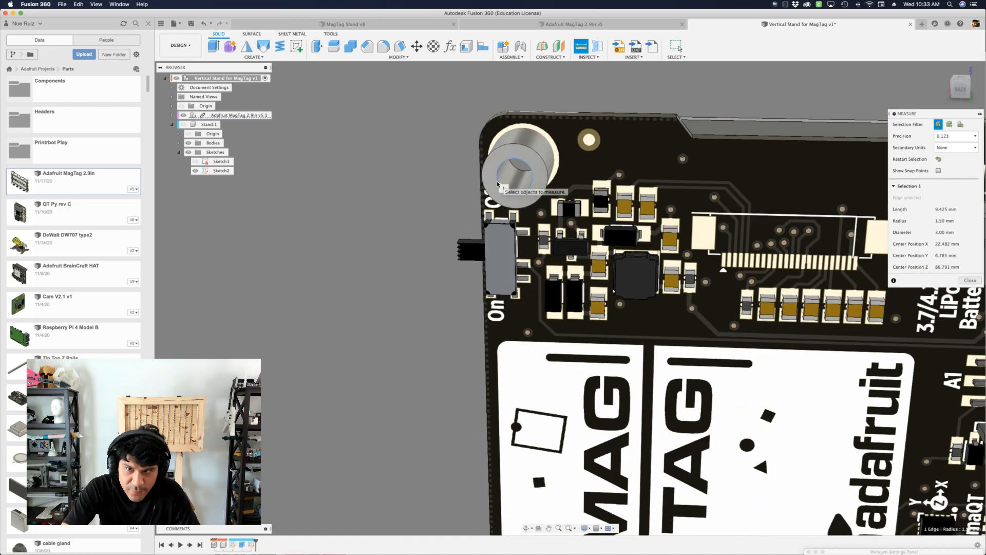
pyautogui.scroll(10, 719, 179)
pyautogui.click(737, 188)
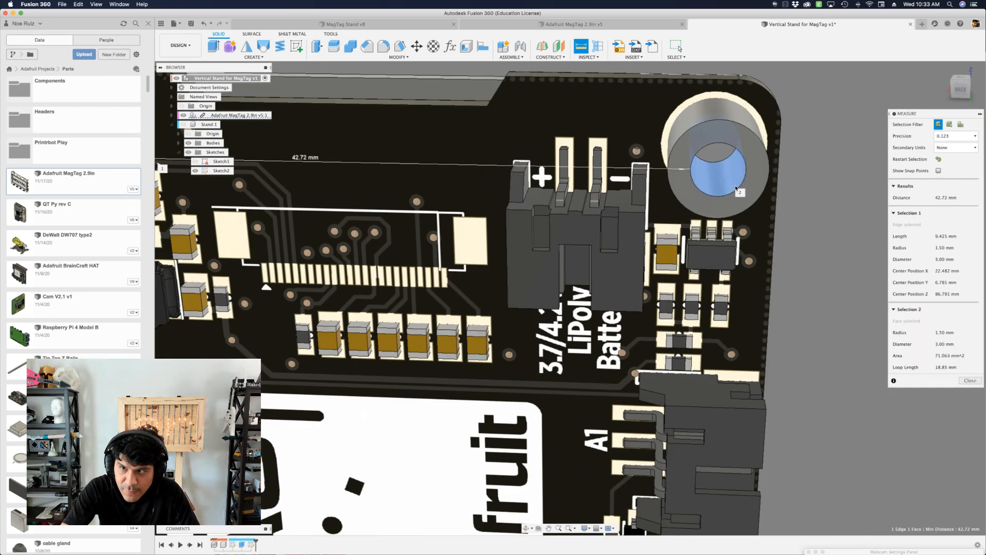
pyautogui.scroll(-8, 719, 180)
pyautogui.moveTo(659, 147)
pyautogui.keyDown('shift'); pyautogui.mouseDown(button='middle')
pyautogui.moveTo(656, 162)
pyautogui.moveTo(666, 130)
pyautogui.mouseUp(button='middle'); pyautogui.keyUp('shift')
pyautogui.scroll(1, 771, 166)
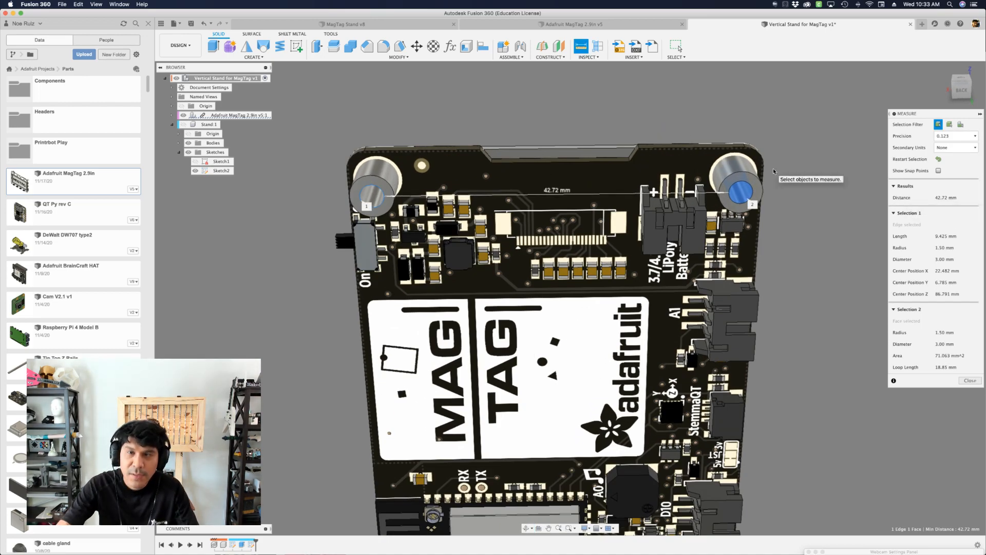
pyautogui.scroll(-5, 669, 210)
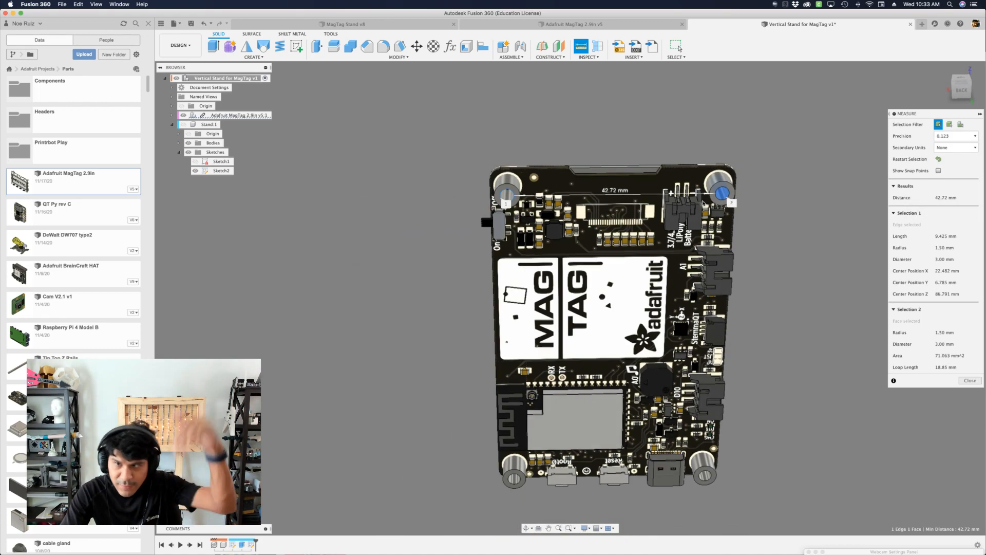
# Restart the measurement and measure between the hole edges of the upper and lower standoffs on the board's USB connector side
pyautogui.scroll(4, 760, 198)
pyautogui.click(763, 200)
pyautogui.scroll(3, 764, 199)
pyautogui.click(701, 203)
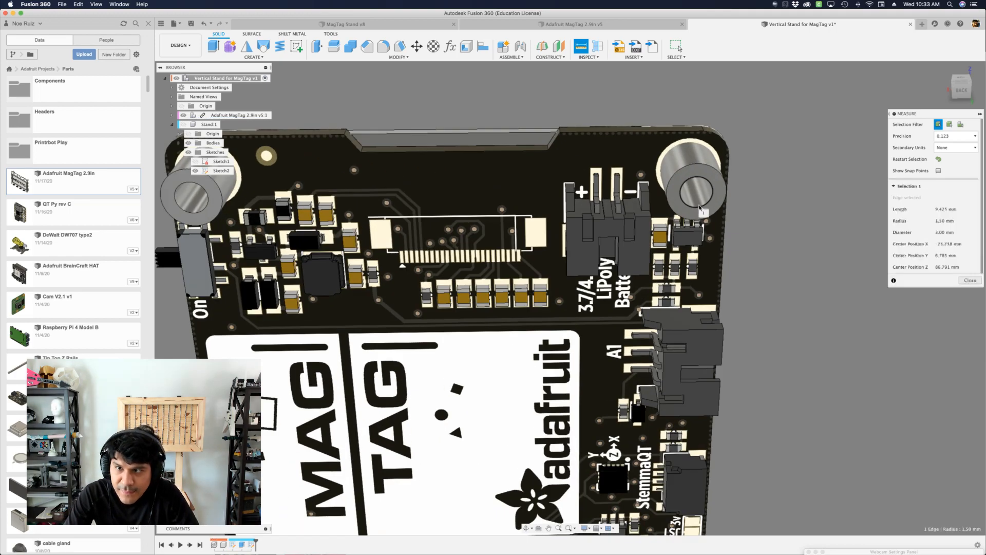
pyautogui.scroll(-3, 725, 185)
pyautogui.scroll(-3, 709, 190)
pyautogui.scroll(6, 667, 463)
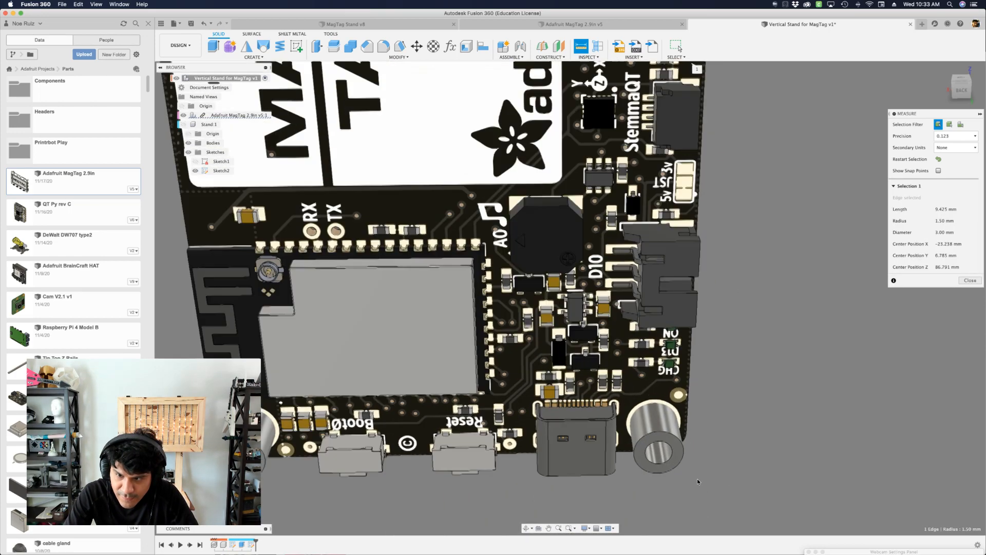
pyautogui.click(653, 463)
pyautogui.scroll(-5, 654, 463)
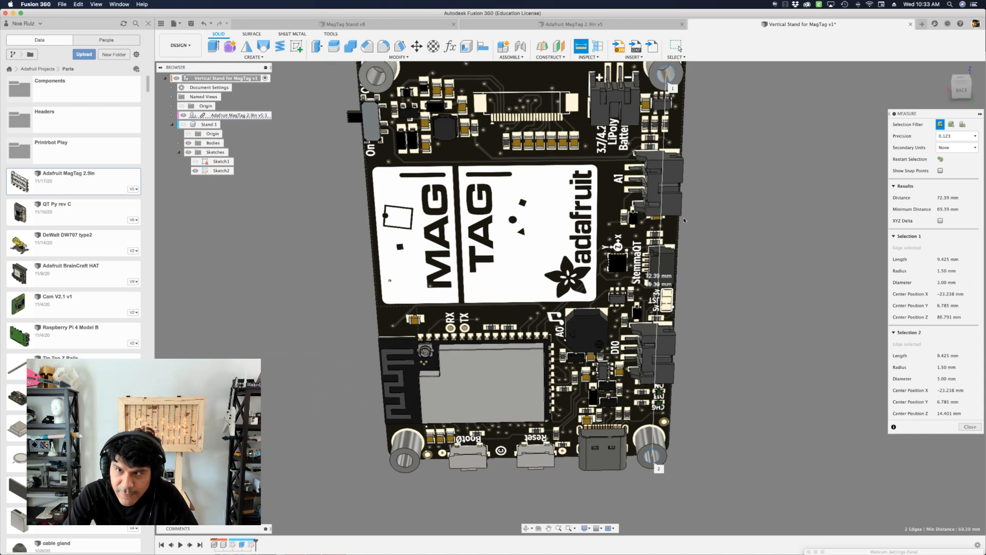
pyautogui.scroll(-2, 654, 461)
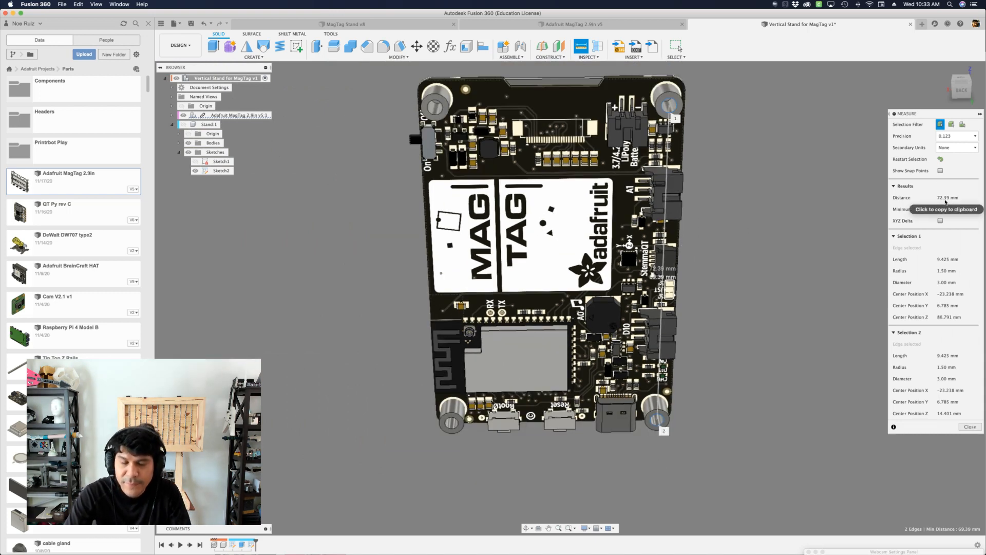
# Switch to the TextEdit notes, copy the 45.72 mm standoff spacing, and return to Fusion 360
pyautogui.press('super+Tab')
pyautogui.press('super+Tab')
pyautogui.press('super+Tab')
pyautogui.press('super+Tab')
pyautogui.press('super+Tab')
pyautogui.press('super+Tab')
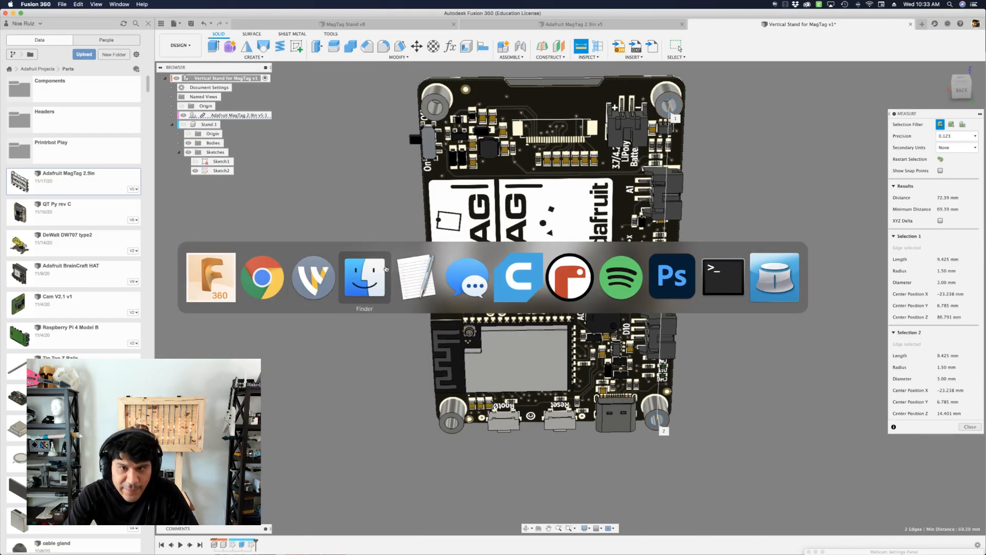
pyautogui.moveTo(316, 119); pyautogui.dragTo(170, 72)
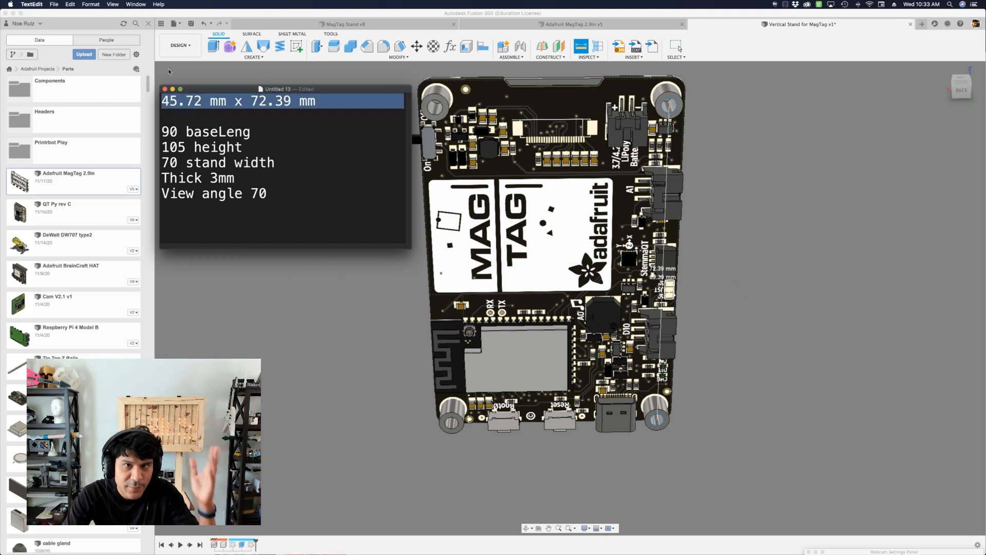
pyautogui.moveTo(313, 198); pyautogui.dragTo(275, 129)
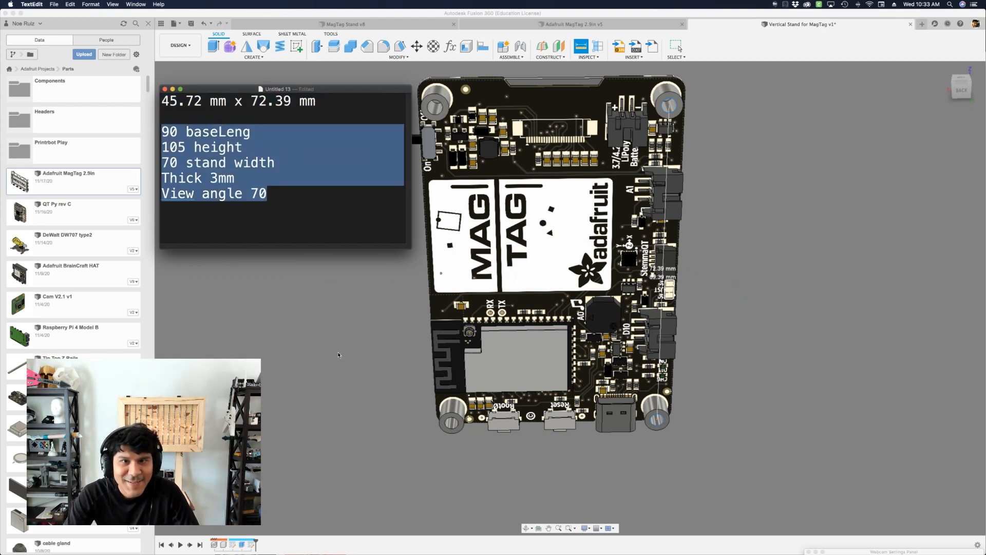
pyautogui.click(227, 104)
pyautogui.moveTo(228, 104); pyautogui.dragTo(163, 102)
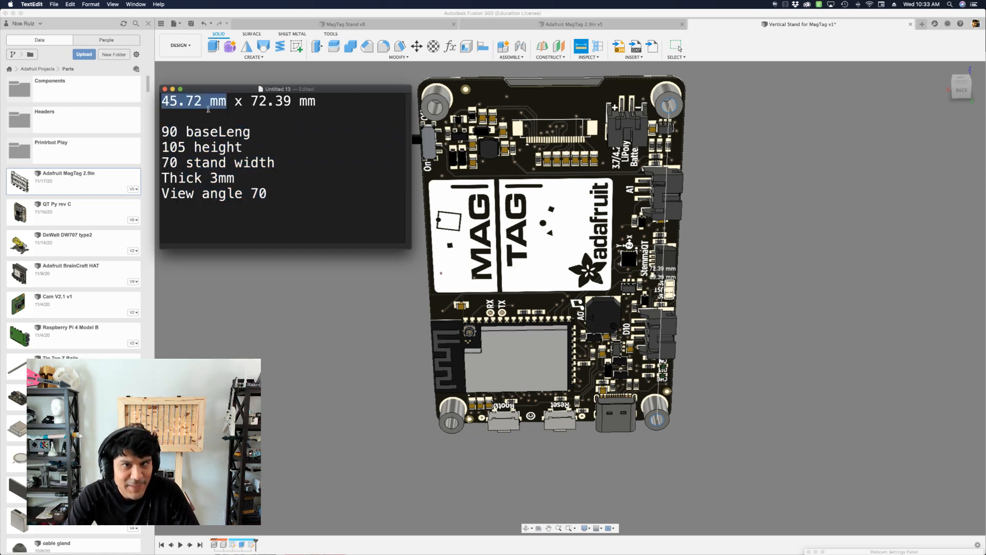
pyautogui.click(312, 319)
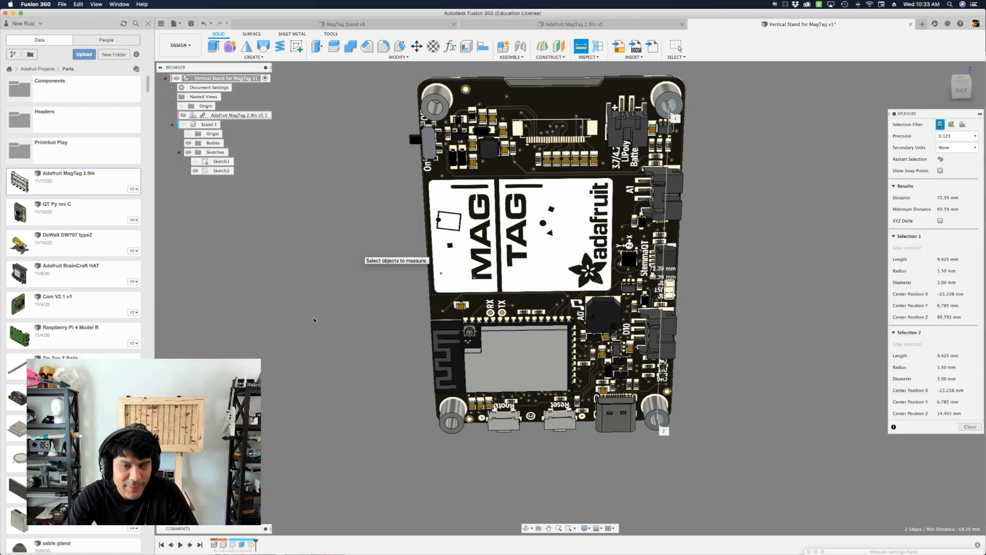
# End the measurement, show and activate the Stand component, reopen Sketch2 for editing, and hide the MagTag board
pyautogui.press('Escape')
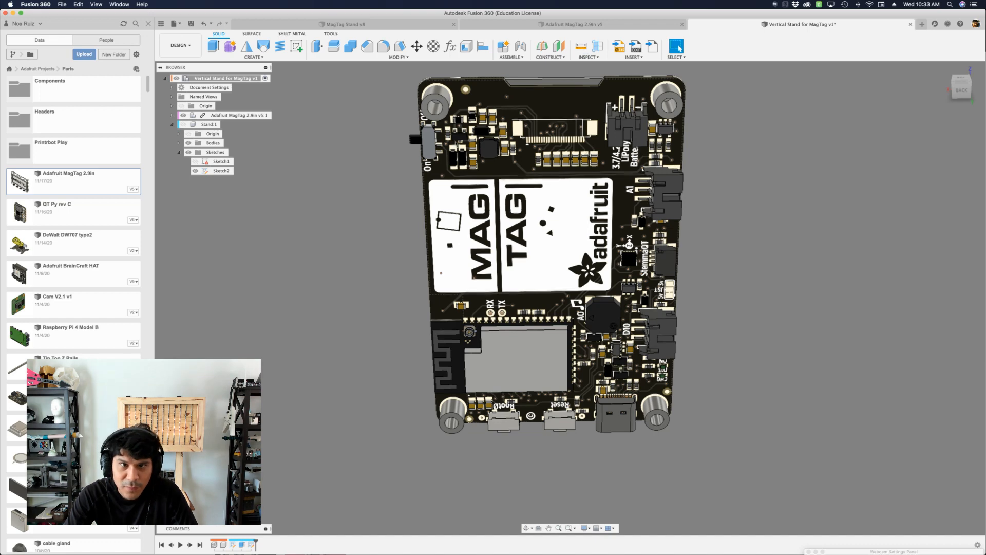
pyautogui.click(183, 124)
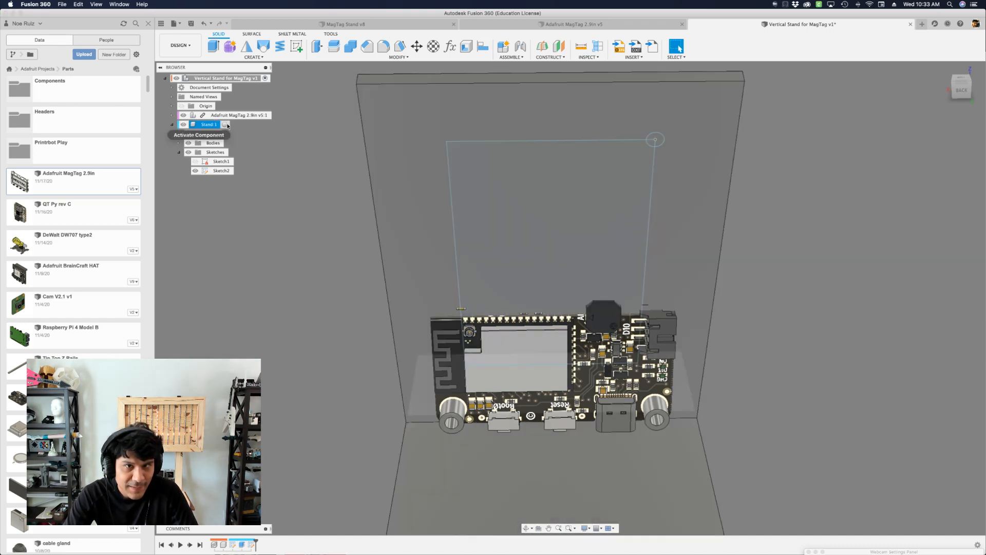
pyautogui.click(227, 125)
pyautogui.click(251, 142)
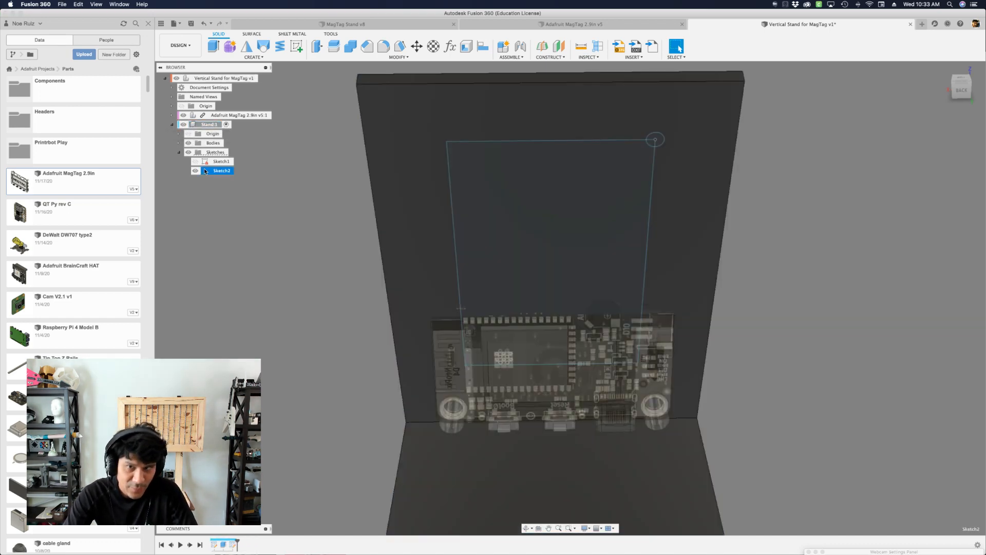
pyautogui.doubleClick(204, 170)
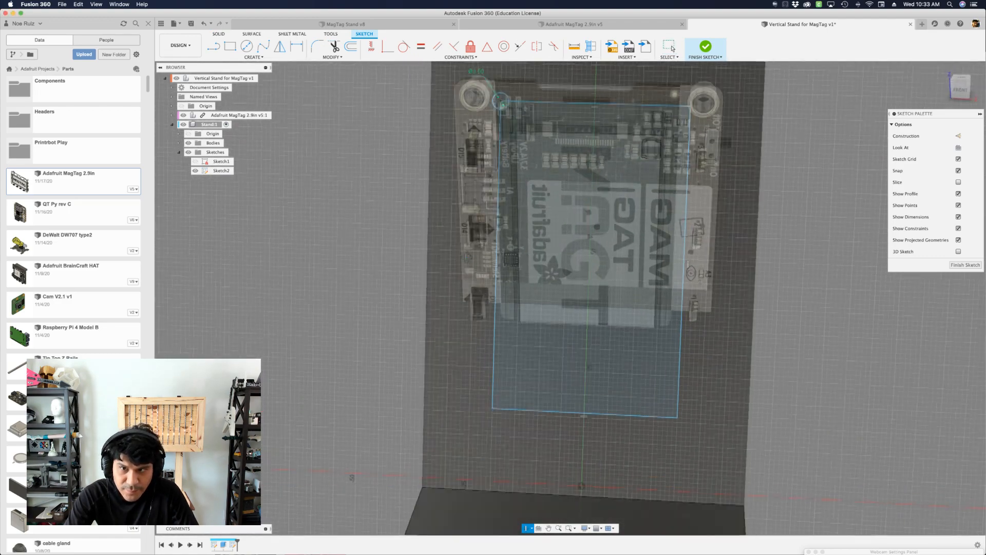
pyautogui.keyDown('shift'); pyautogui.moveTo(589, 212); pyautogui.dragTo(584, 214, button='middle'); pyautogui.keyUp('shift')
pyautogui.click(183, 115)
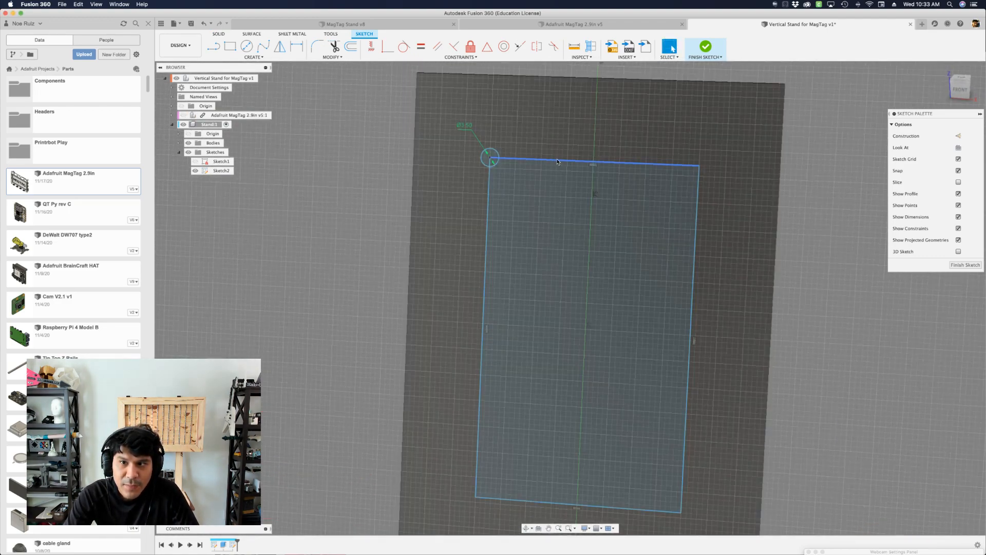
# Dimension the rectangle's upper edge to 45.72 mm
pyautogui.click(565, 163)
pyautogui.press('d')
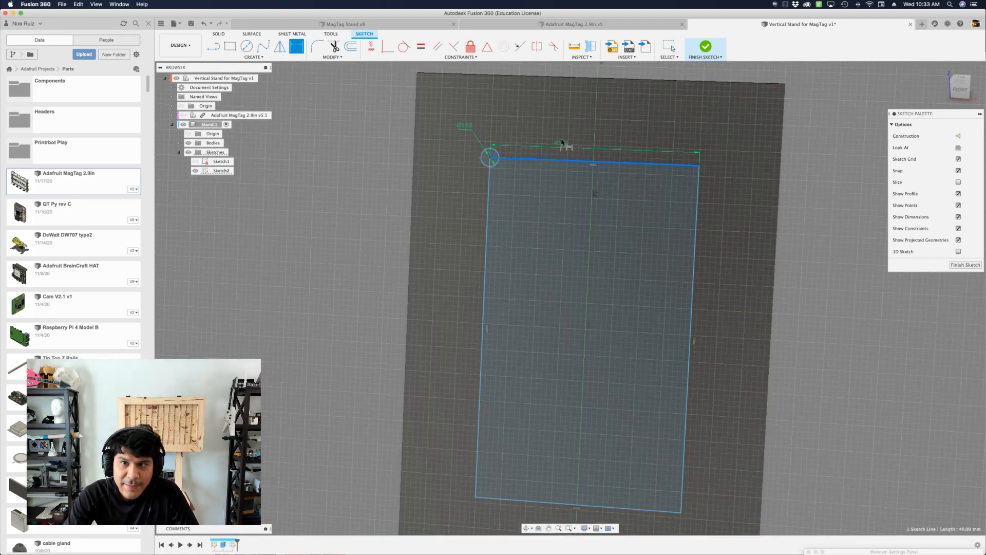
pyautogui.click(573, 120)
pyautogui.write('45.72 mm')
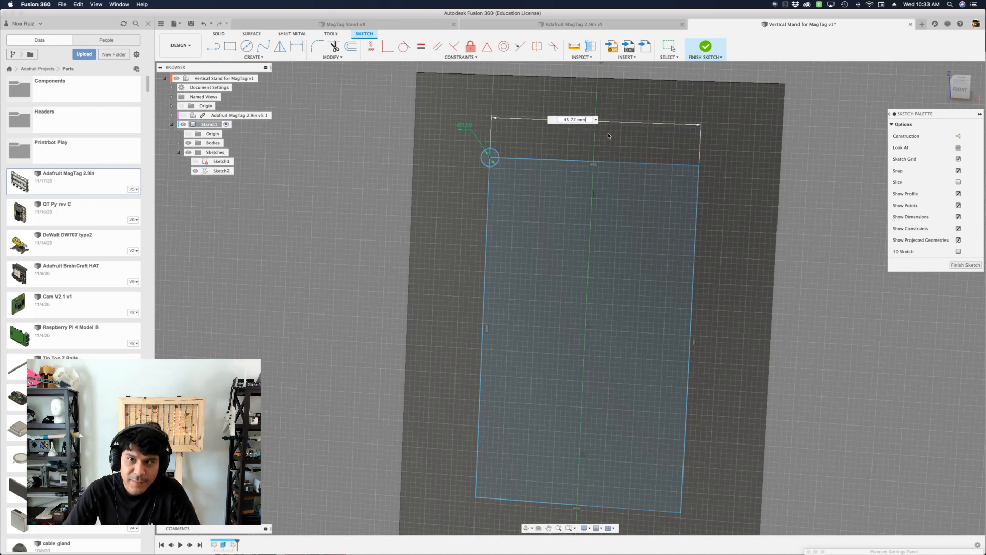
pyautogui.press('Return')
# Copy 72.39 from the TextEdit notes and dimension the rectangle's left edge to 72.39 mm
pyautogui.press('super+Tab')
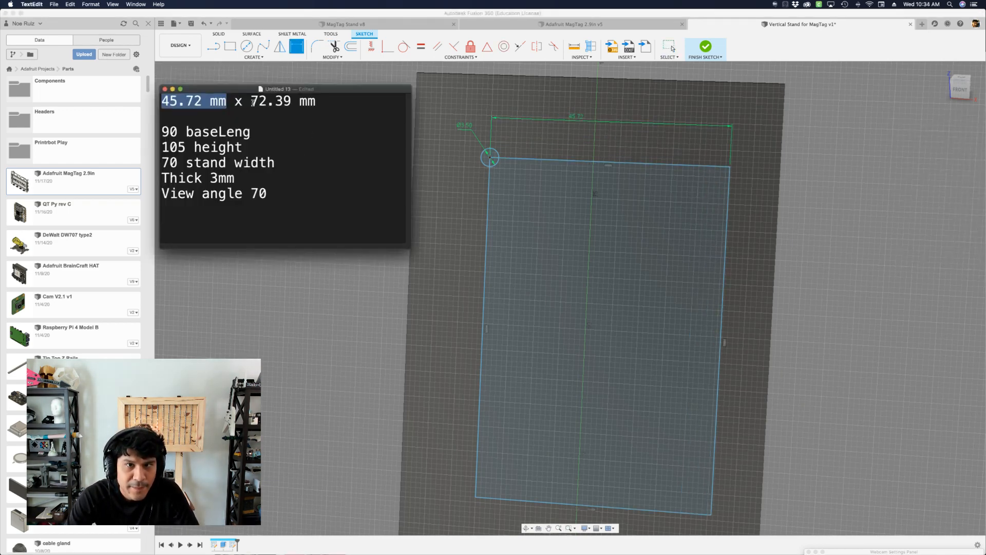
pyautogui.moveTo(251, 102); pyautogui.dragTo(290, 105)
pyautogui.press('super+c')
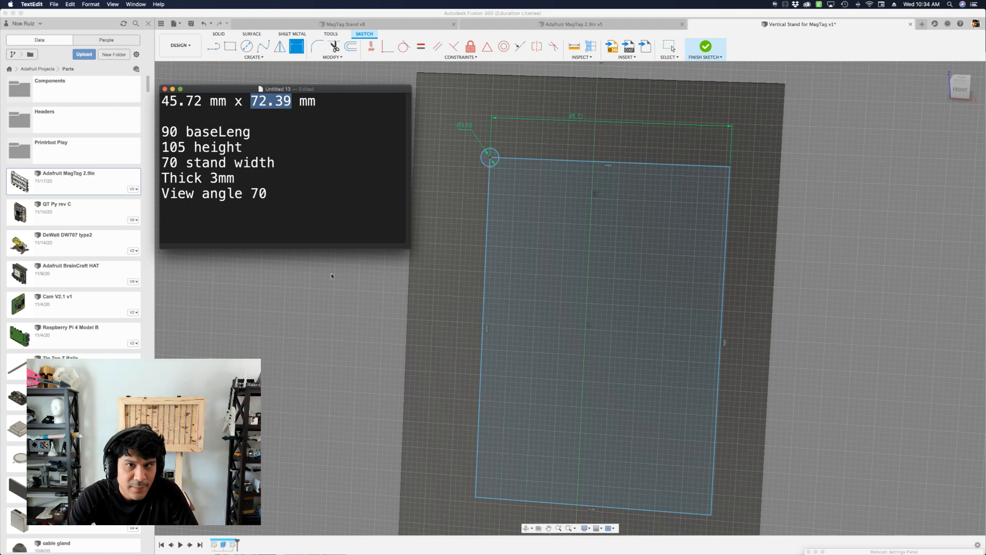
pyautogui.press('super+Tab')
pyautogui.click(484, 288)
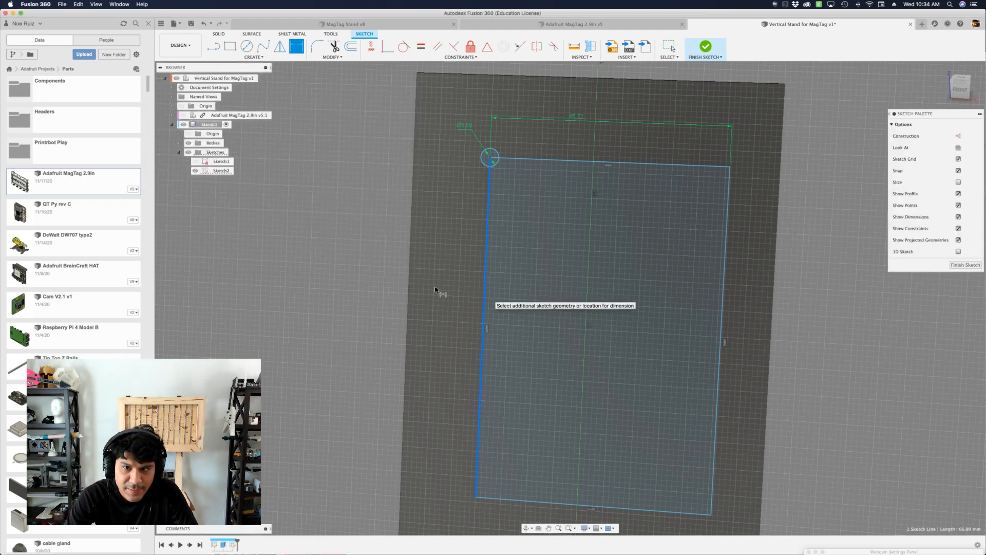
pyautogui.click(445, 284)
pyautogui.press('super+v')
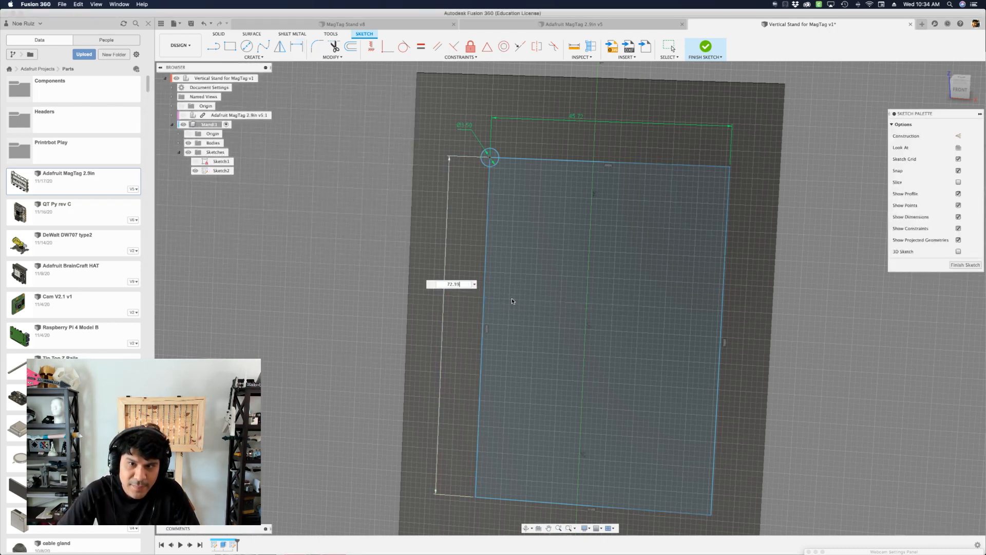
pyautogui.press('Return')
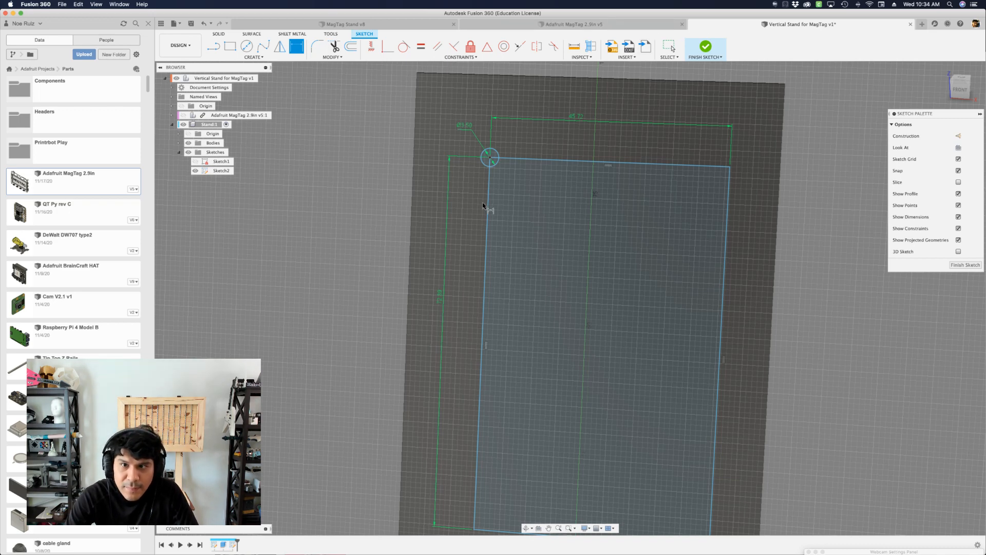
pyautogui.press('Escape')
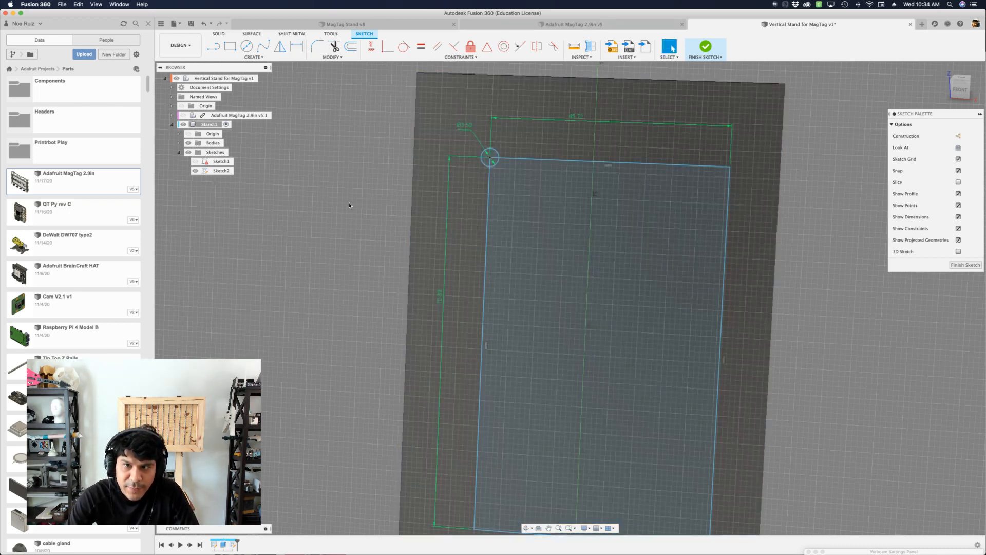
# Move the dimensioned rectangle toward the wall's left side by its lower edge, and select the corner circle
pyautogui.scroll(-3, 350, 205)
pyautogui.moveTo(349, 205)
pyautogui.mouseDown(button='middle')
pyautogui.moveTo(363, 174)
pyautogui.moveTo(374, 181)
pyautogui.mouseUp(button='middle')
pyautogui.moveTo(571, 423)
pyautogui.mouseDown()
pyautogui.moveTo(493, 412)
pyautogui.moveTo(560, 406)
pyautogui.moveTo(548, 423)
pyautogui.mouseUp()
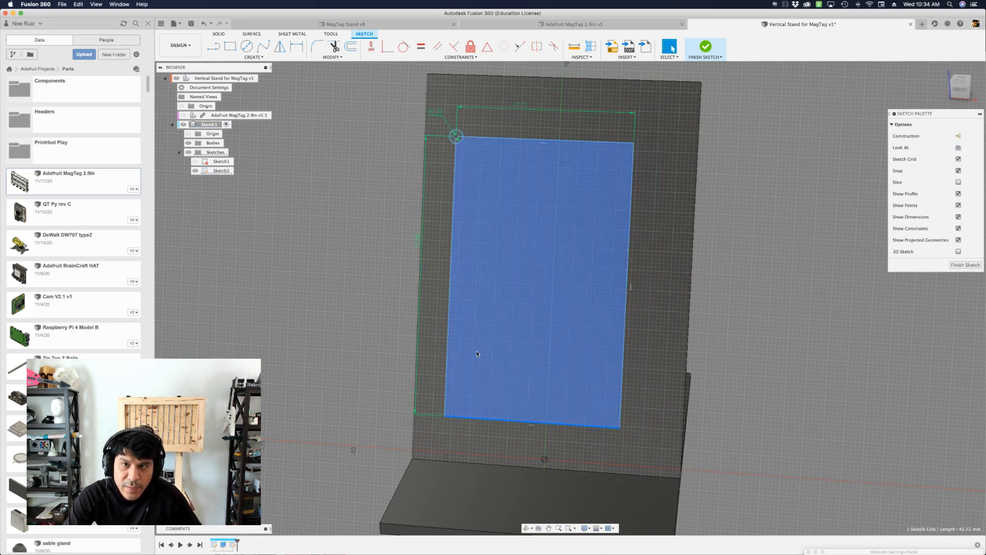
pyautogui.scroll(-1, 477, 353)
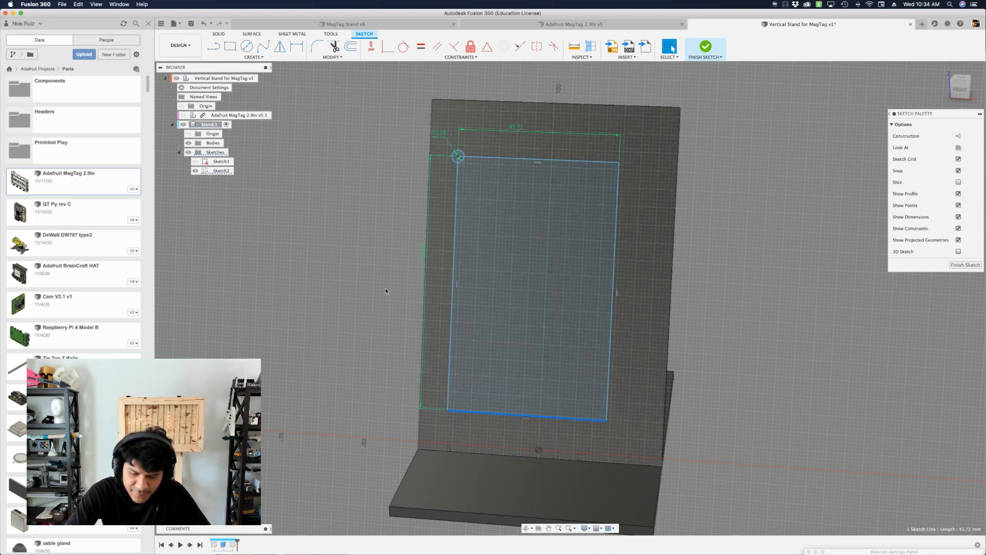
pyautogui.scroll(3, 459, 157)
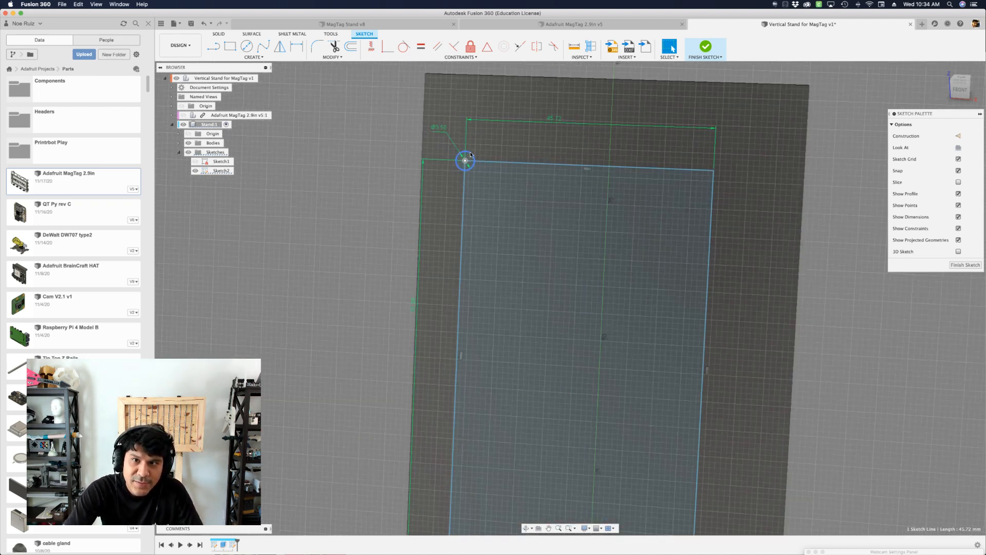
pyautogui.click(462, 158)
pyautogui.scroll(-2, 460, 157)
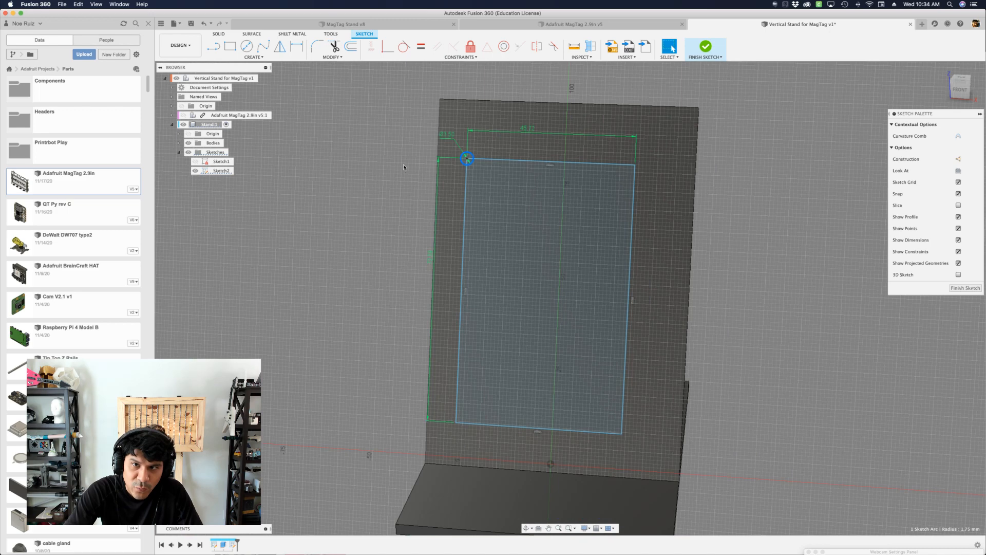
pyautogui.click(374, 190)
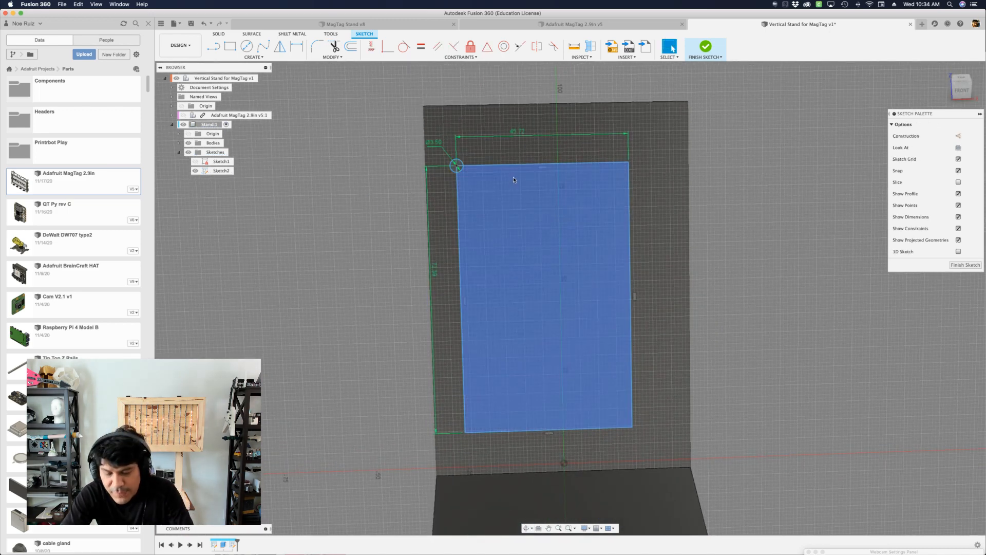
# Sketch a vertical line about 28 mm long from the midpoint of the rectangle's upper edge into its interior
pyautogui.press('l')
pyautogui.scroll(2, 513, 179)
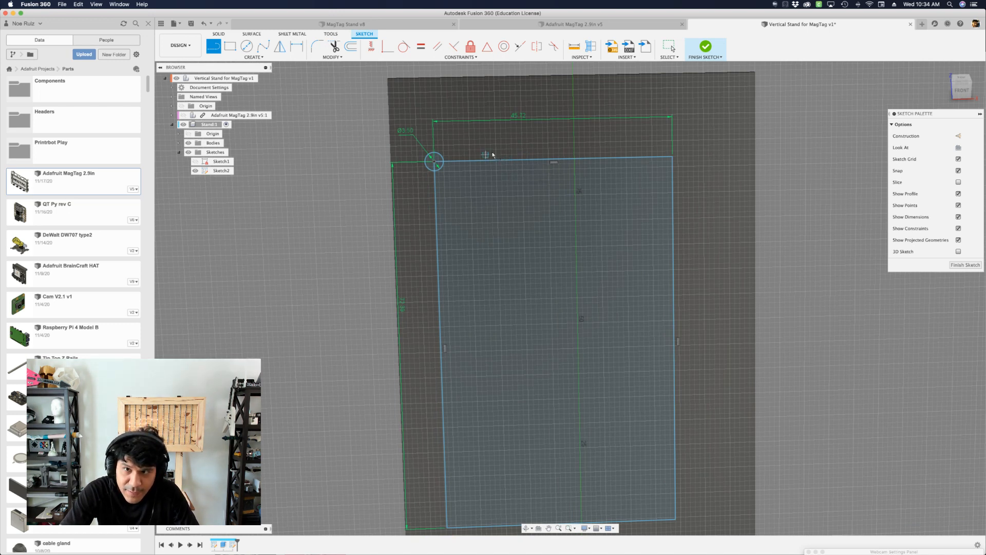
pyautogui.click(553, 162)
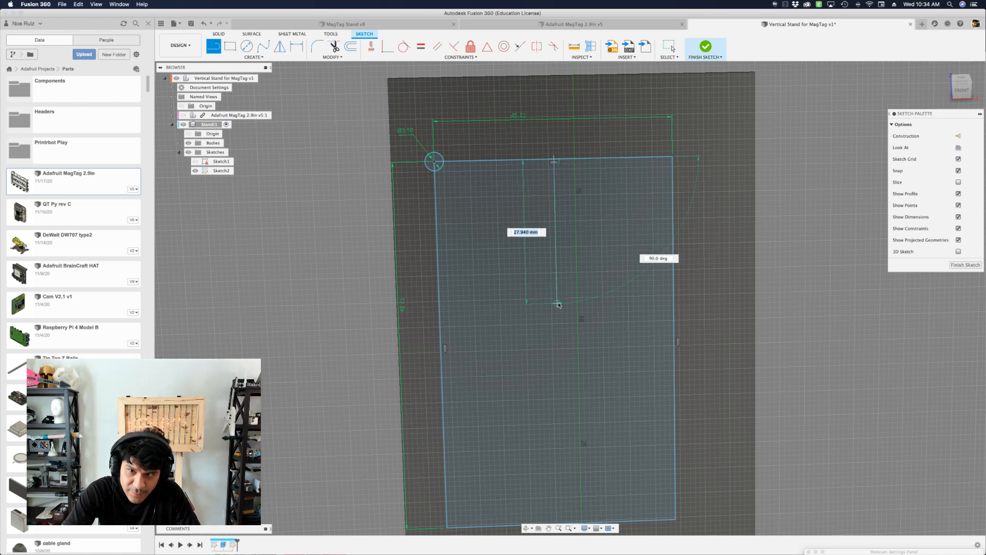
pyautogui.click(557, 304)
pyautogui.press('Escape')
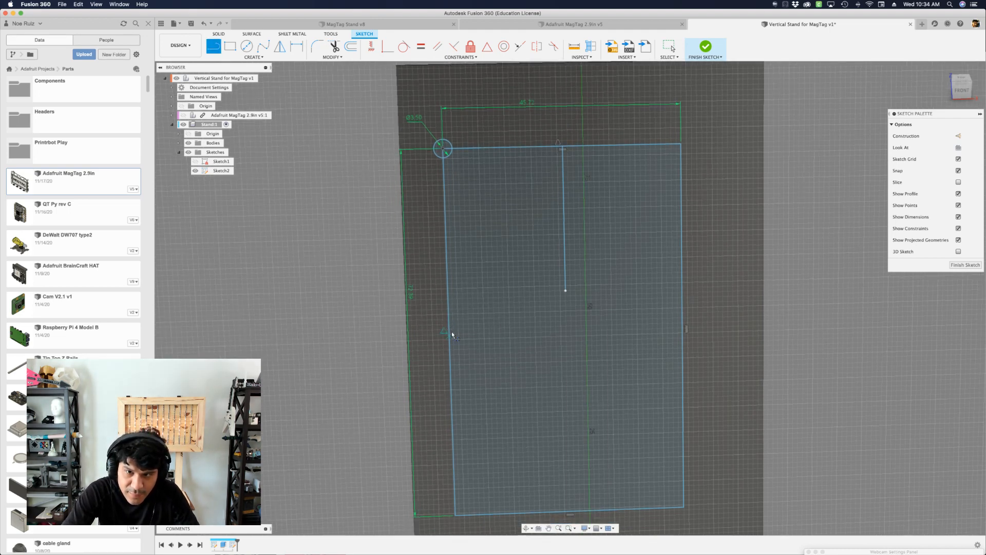
# Sketch a horizontal line about 16 mm long inward from the midpoint of the rectangle's left edge
pyautogui.click(450, 333)
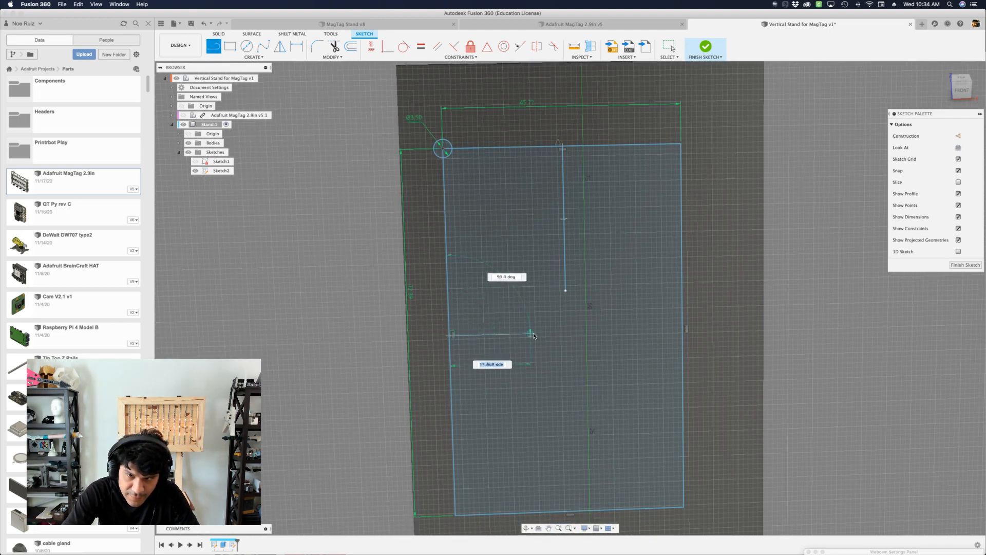
pyautogui.click(530, 334)
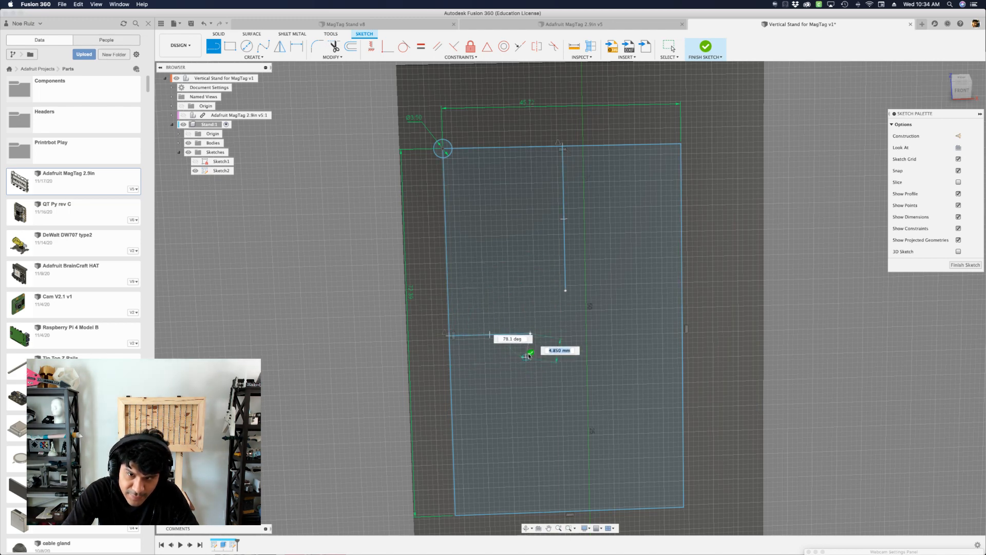
pyautogui.press('Escape')
pyautogui.press('Escape')
# Make the free ends of the two midpoint lines coincident, and move the rectangle toward the wall's vertical centre axis
pyautogui.click(566, 302)
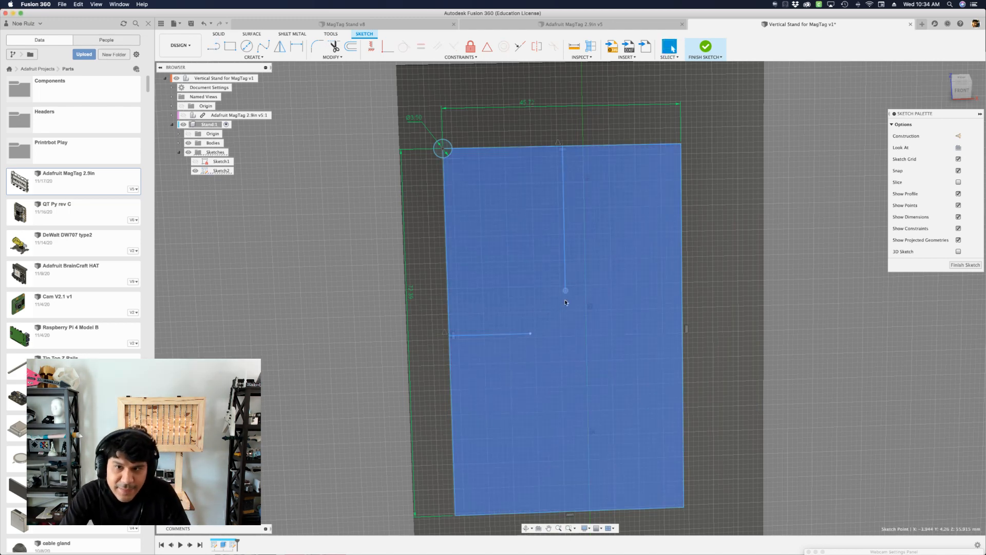
pyautogui.keyDown('shift'); pyautogui.click(530, 333); pyautogui.keyUp('shift')
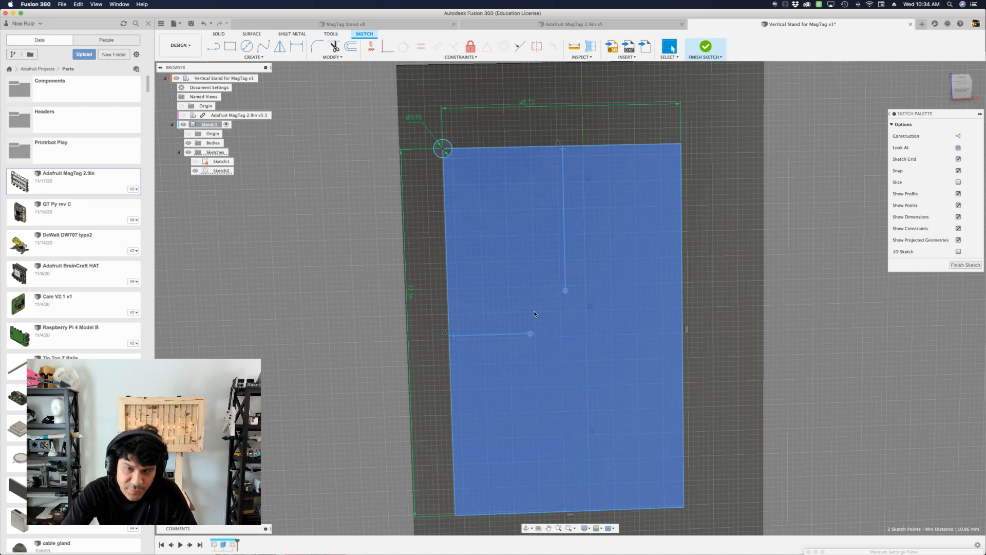
pyautogui.press('s')
pyautogui.click(572, 342)
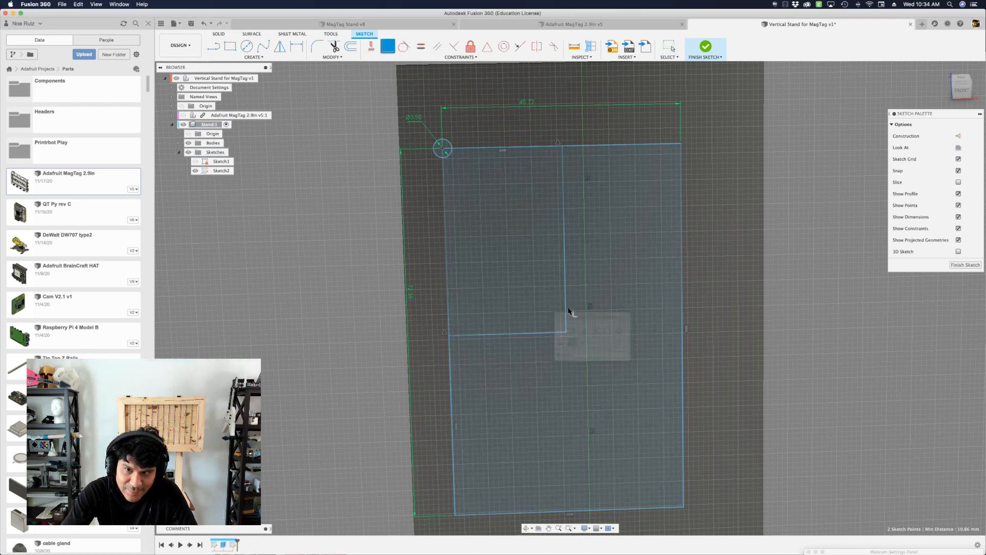
pyautogui.click(561, 279)
pyautogui.scroll(-2, 560, 267)
pyautogui.click(564, 272)
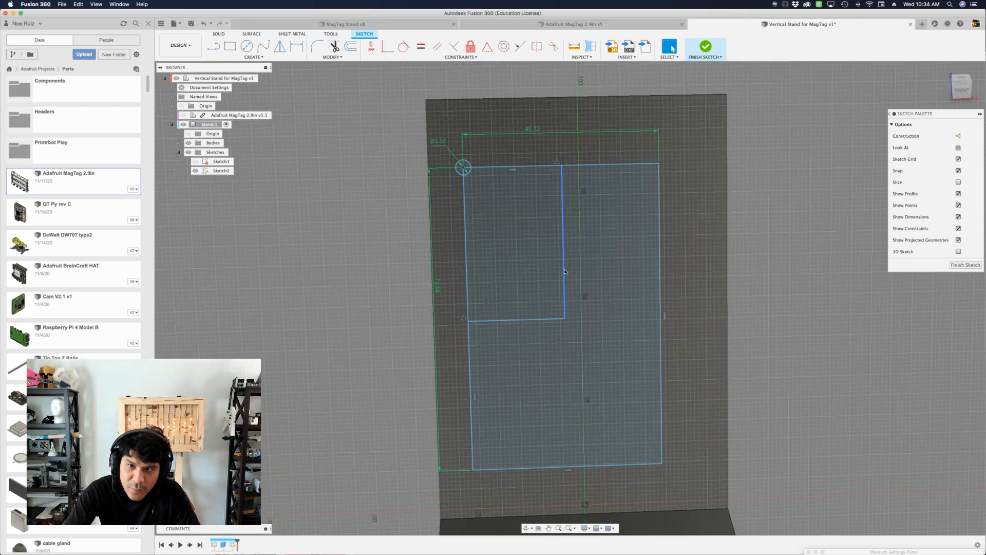
pyautogui.moveTo(564, 270); pyautogui.dragTo(586, 304)
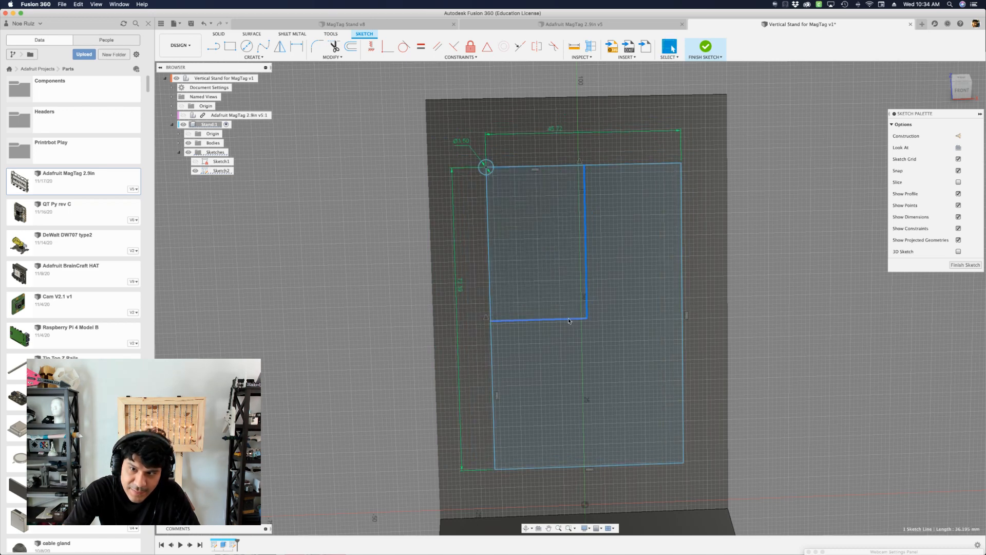
# Convert the joined horizontal and vertical midpoint lines to construction geometry
pyautogui.click(569, 320)
pyautogui.keyDown('shift'); pyautogui.click(588, 301); pyautogui.keyUp('shift')
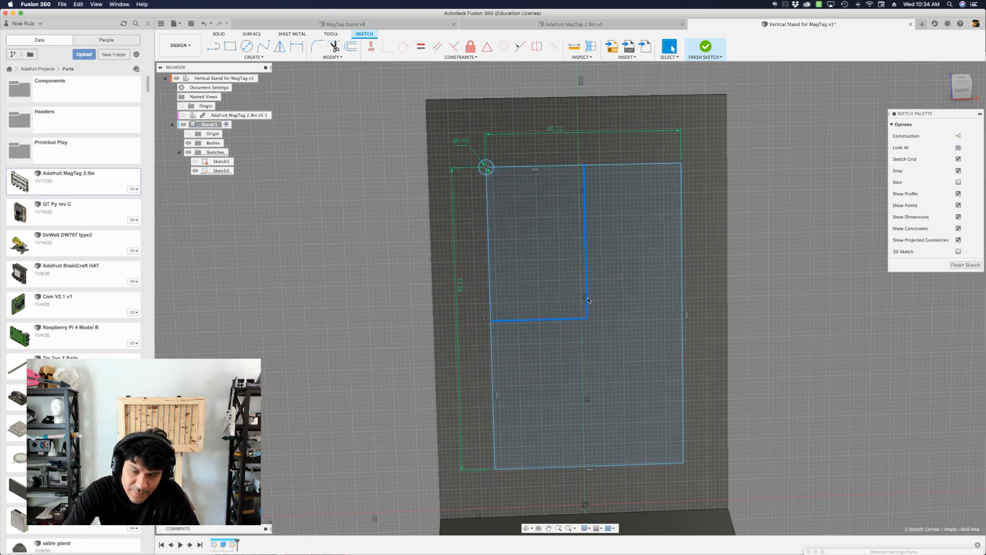
pyautogui.click(605, 239)
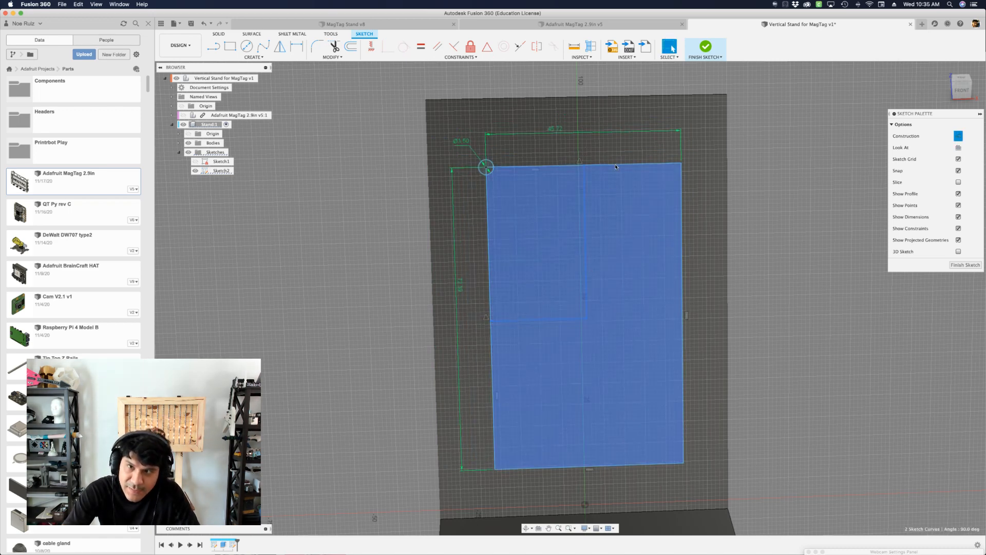
# Convert the four edges of the mounting-hole rectangle to construction geometry
pyautogui.doubleClick(672, 166)
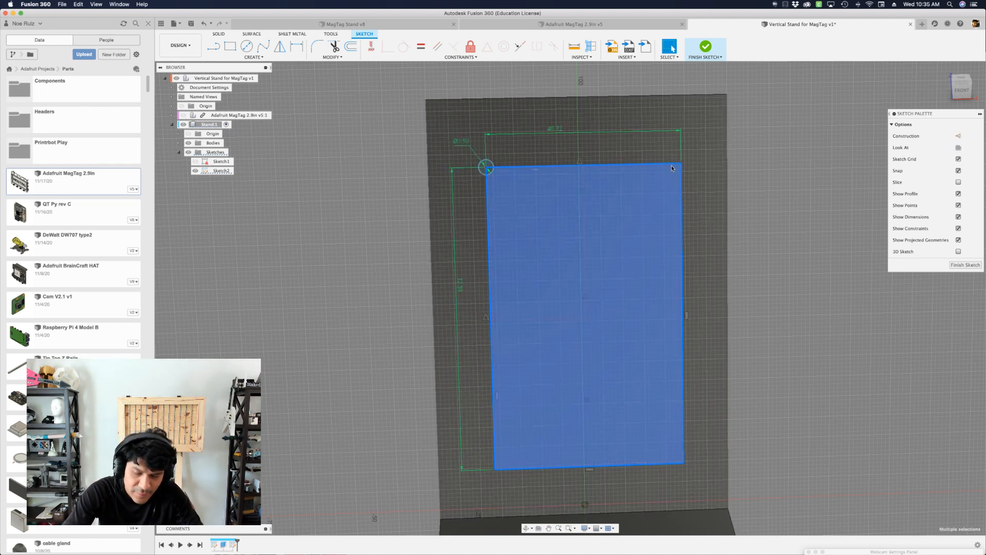
pyautogui.press('Escape')
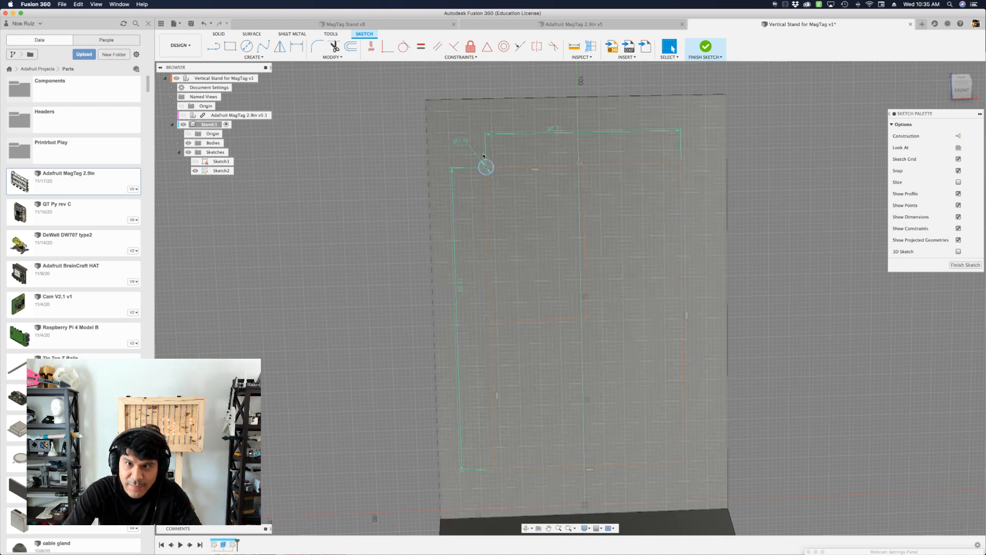
pyautogui.scroll(5, 483, 155)
pyautogui.scroll(-4, 482, 187)
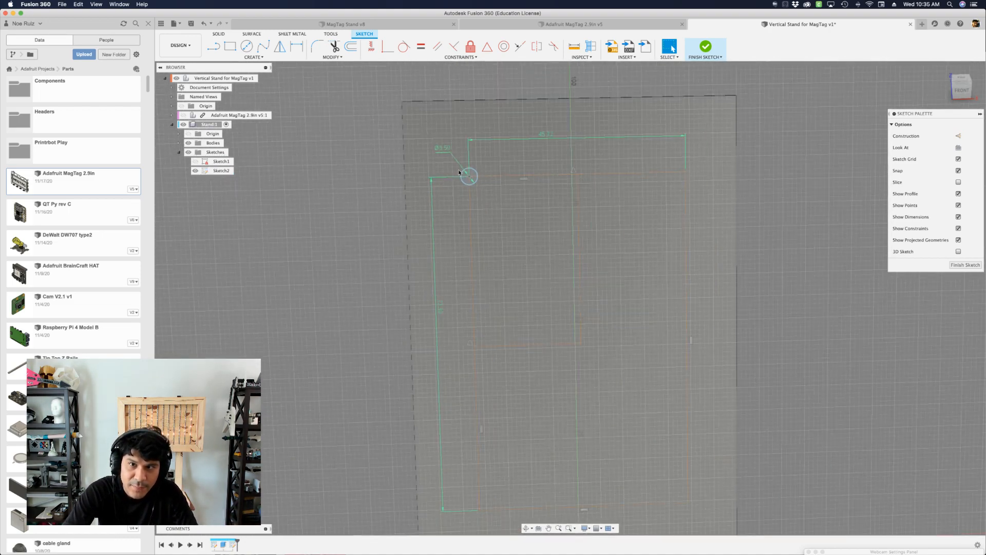
# Turn the rectangle back into normal geometry and select the corner circle's profile regions divided by its edges
pyautogui.scroll(5, 460, 174)
pyautogui.click(485, 181)
pyautogui.scroll(-2, 487, 180)
pyautogui.doubleClick(525, 179)
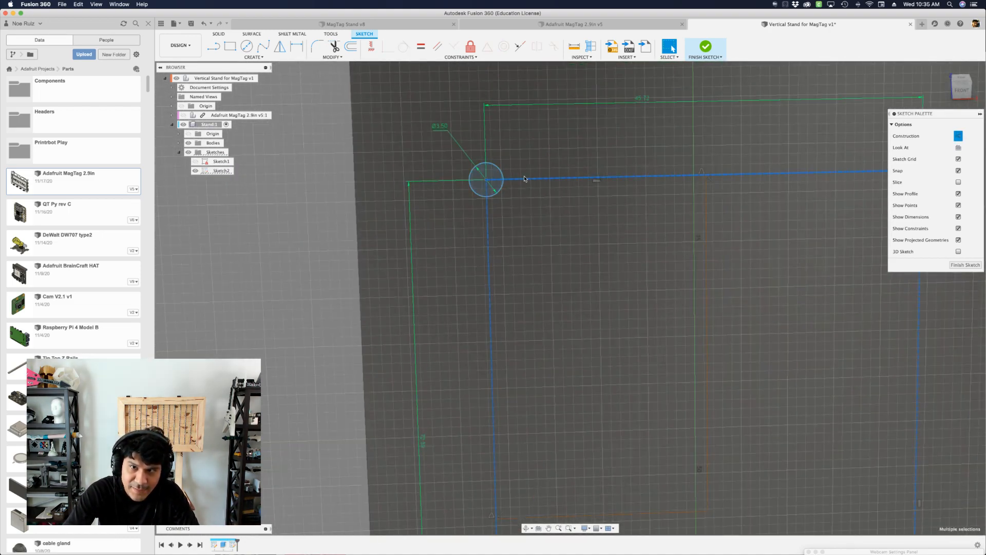
pyautogui.scroll(3, 480, 178)
pyautogui.click(491, 187)
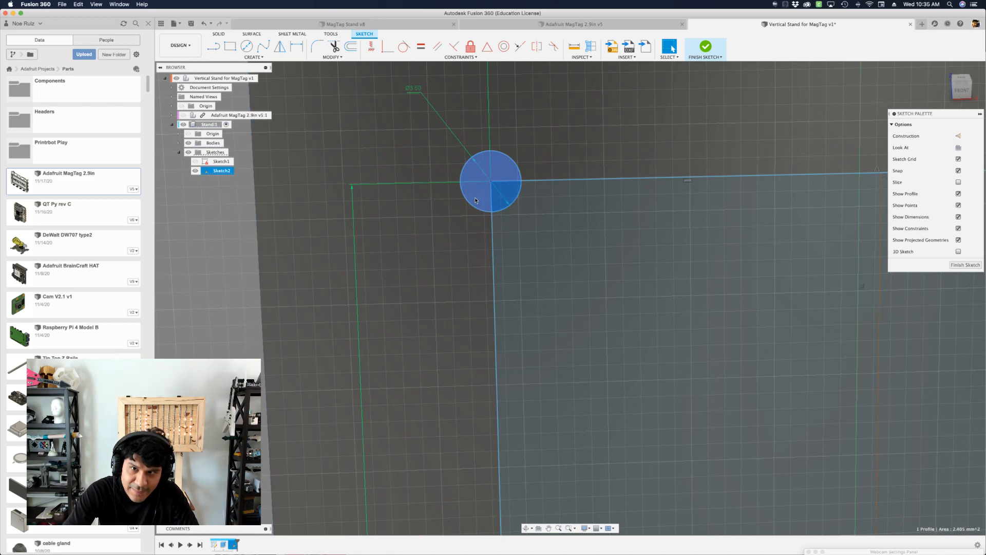
pyautogui.keyDown('shift'); pyautogui.click(475, 200); pyautogui.keyUp('shift')
pyautogui.scroll(-5, 437, 200)
pyautogui.click(307, 211)
pyautogui.scroll(3, 436, 207)
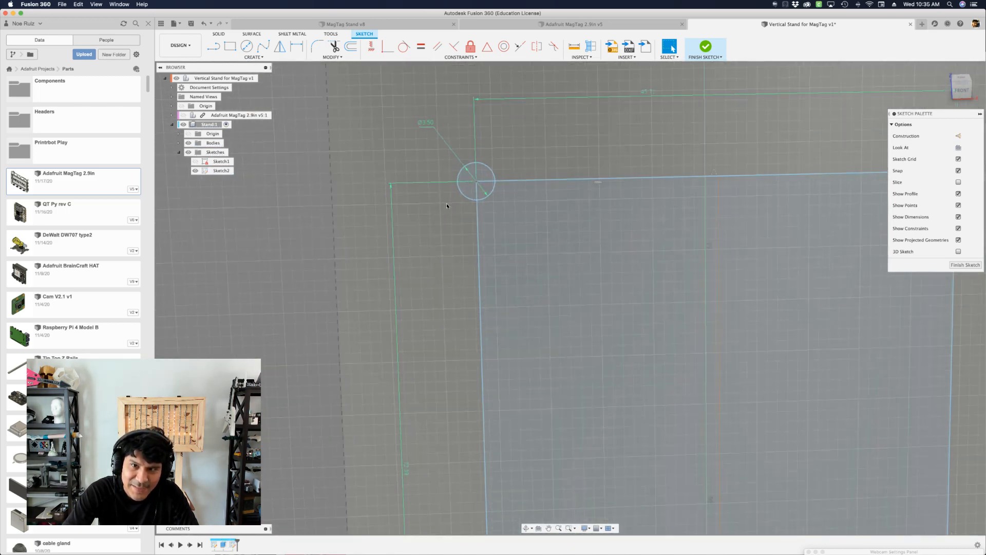
pyautogui.scroll(-2, 447, 206)
# Select the whole rectangle and return its edges to construction geometry
pyautogui.doubleClick(479, 216)
pyautogui.scroll(-3, 320, 152)
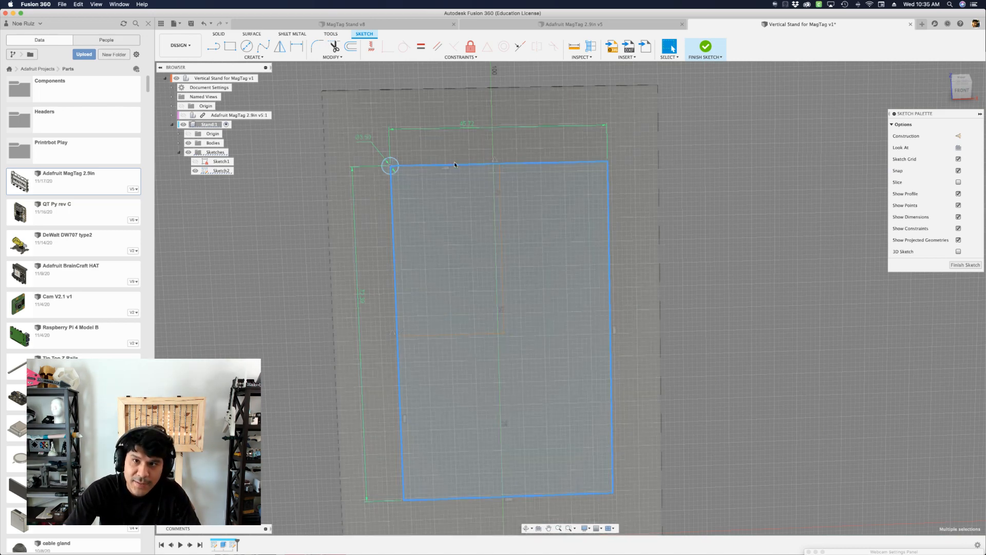
pyautogui.press('x')
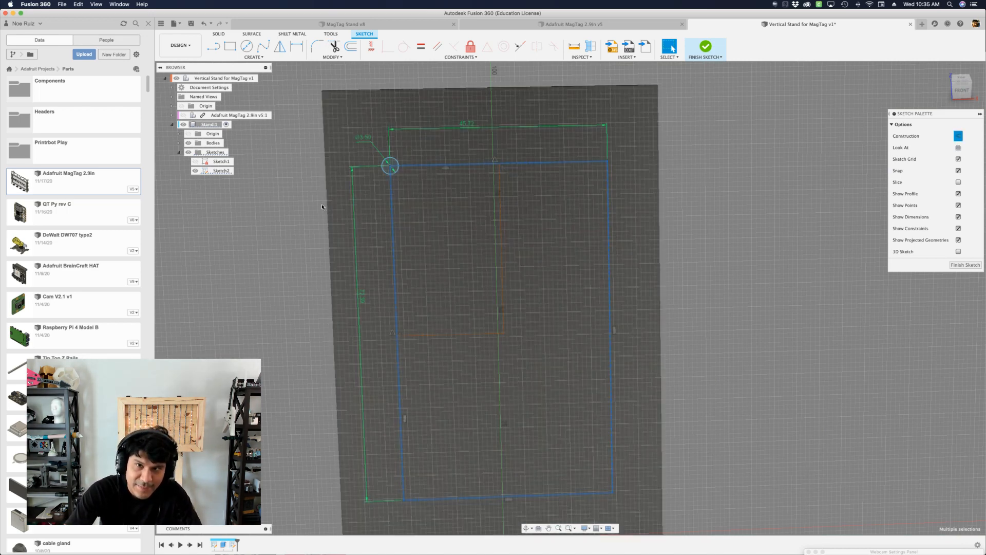
pyautogui.scroll(-2, 389, 191)
pyautogui.scroll(2, 389, 191)
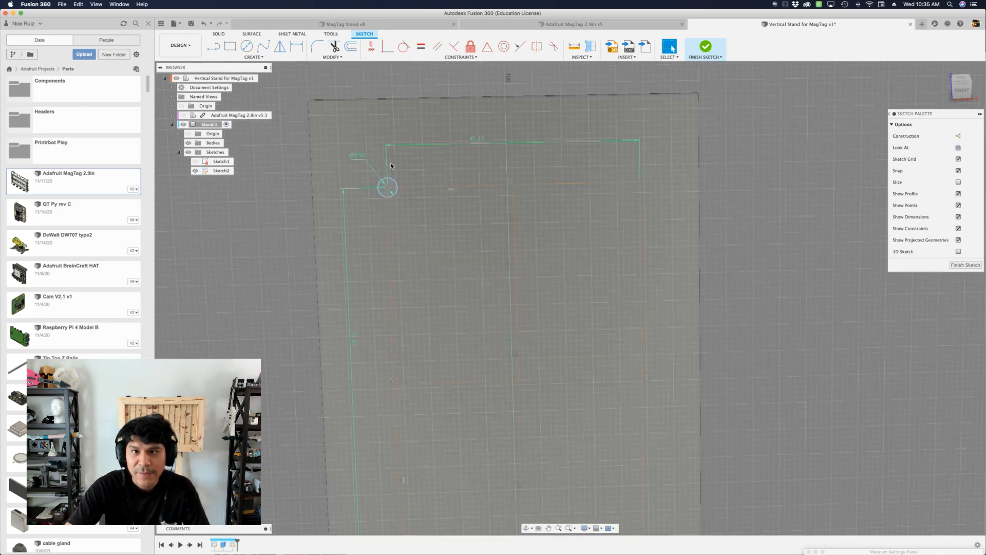
pyautogui.click(530, 226)
pyautogui.click(530, 226)
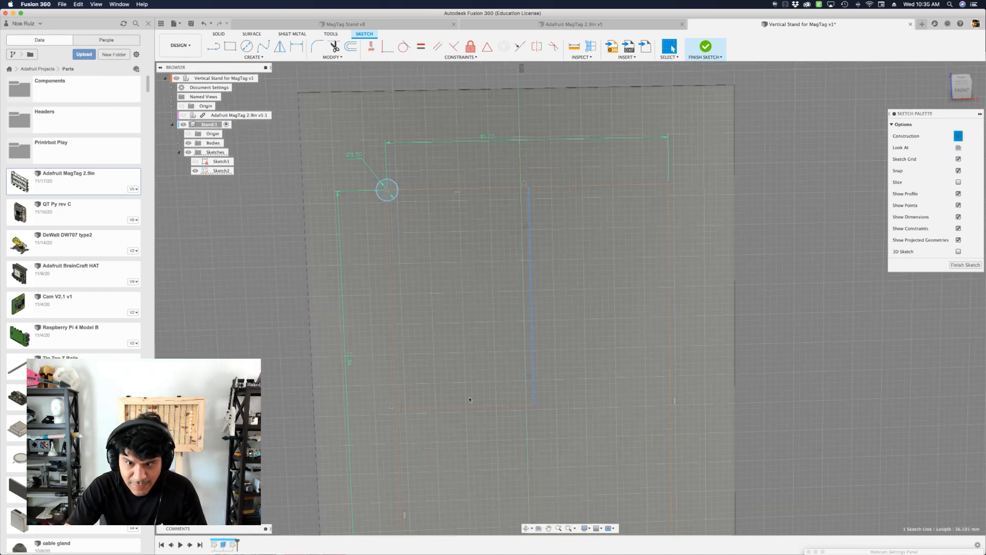
pyautogui.press('x')
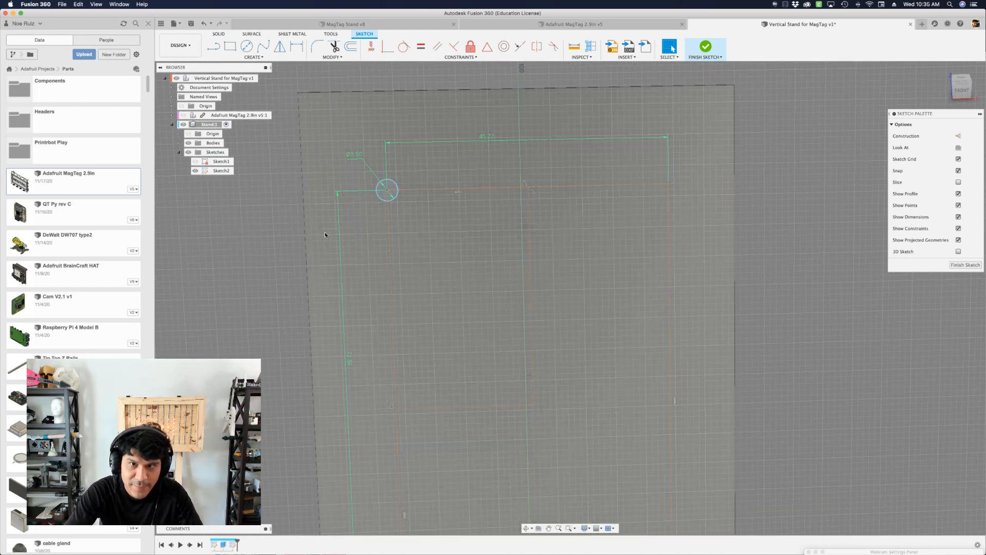
pyautogui.scroll(2, 324, 231)
pyautogui.scroll(-2, 414, 206)
# Mirror the upper-left corner circle across the vertical construction line
pyautogui.press('s')
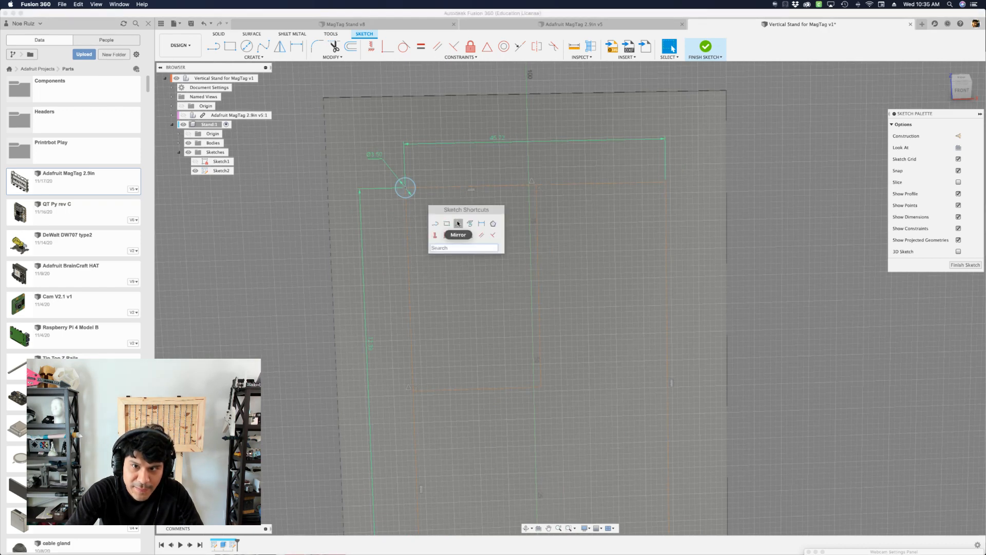
pyautogui.click(458, 224)
pyautogui.click(411, 198)
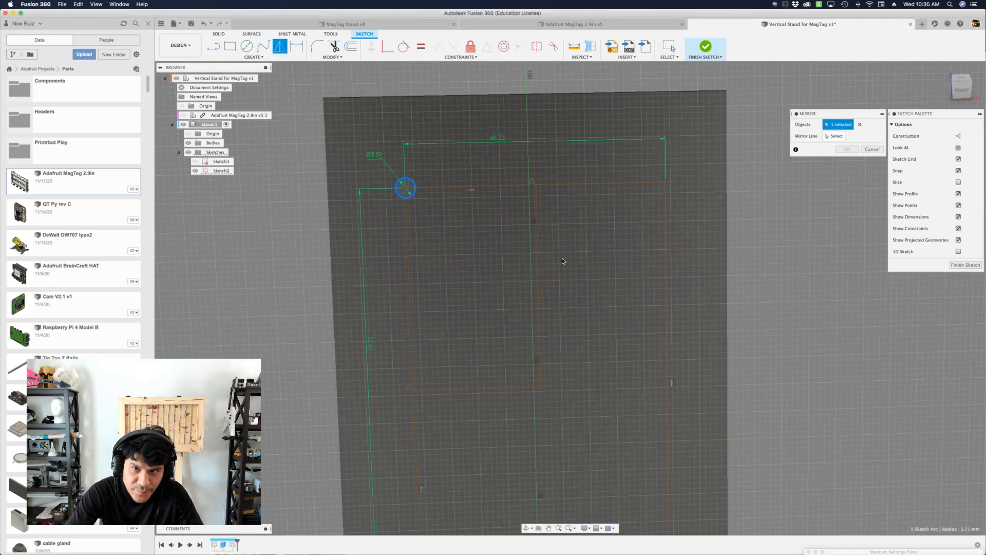
pyautogui.click(834, 136)
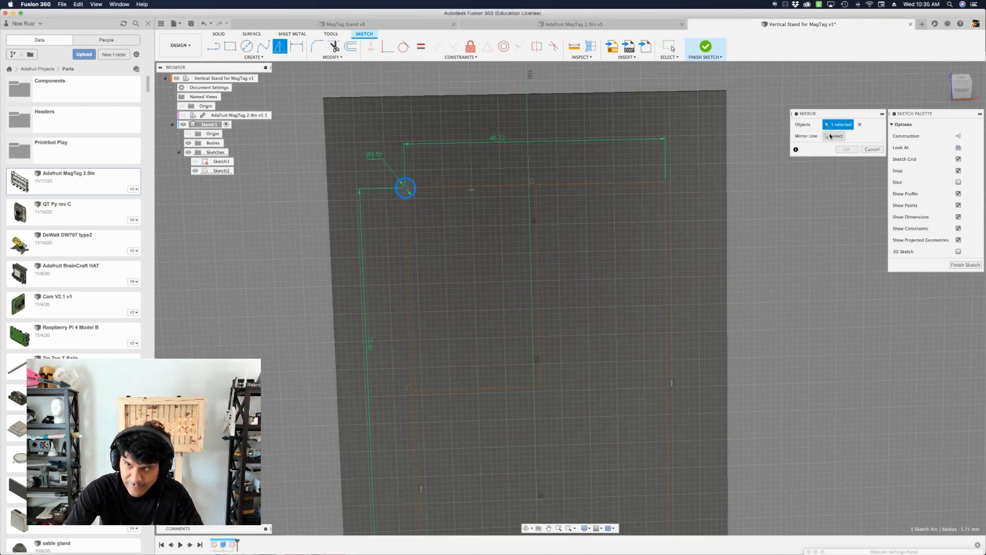
pyautogui.click(538, 213)
pyautogui.press('Return')
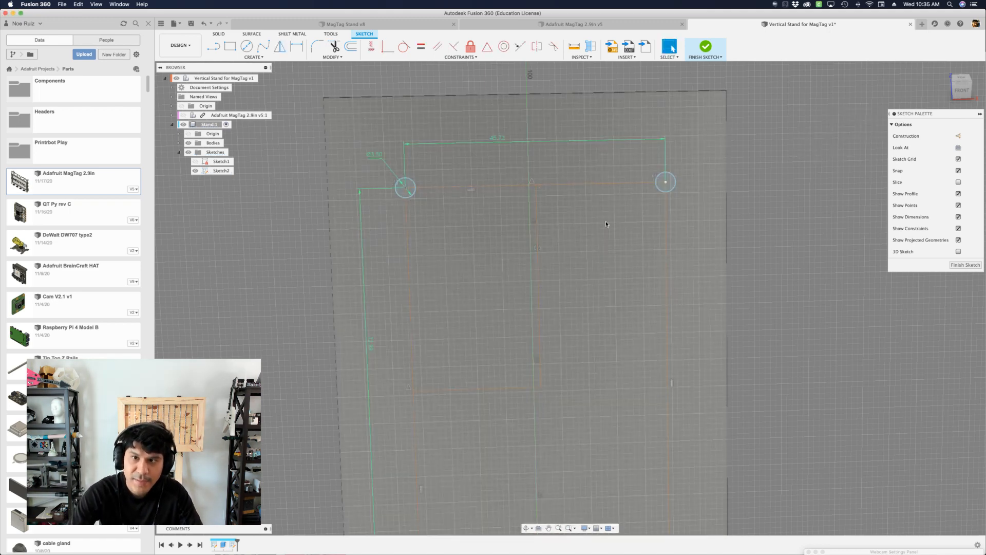
# Mirror both upper circles across the horizontal construction line onto the rectangle's lower corners
pyautogui.press('s')
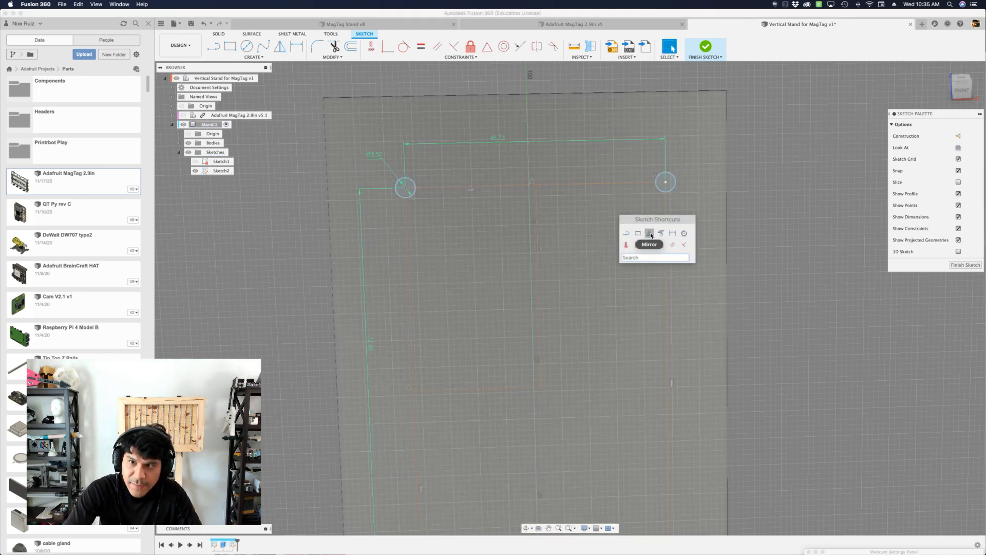
pyautogui.click(650, 234)
pyautogui.click(676, 183)
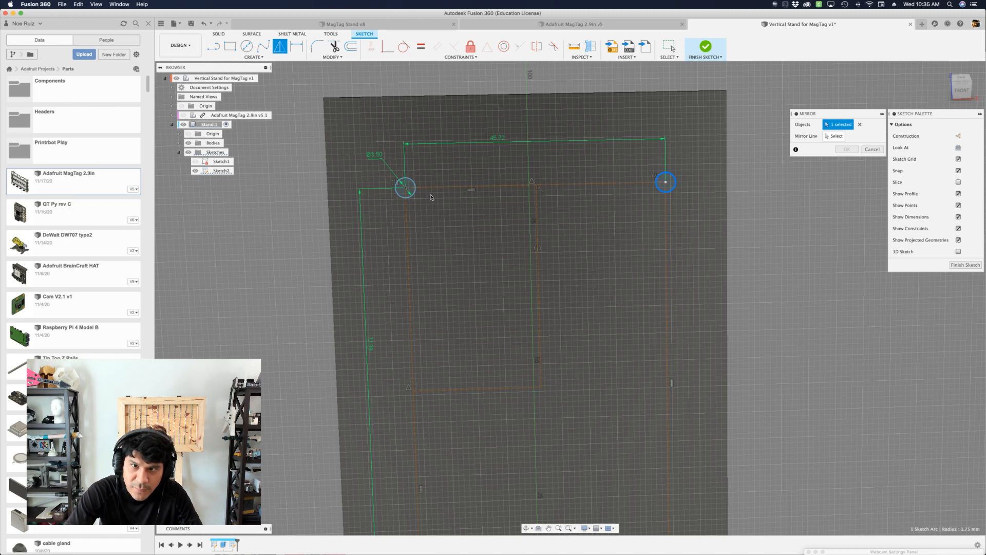
pyautogui.click(416, 192)
pyautogui.click(835, 136)
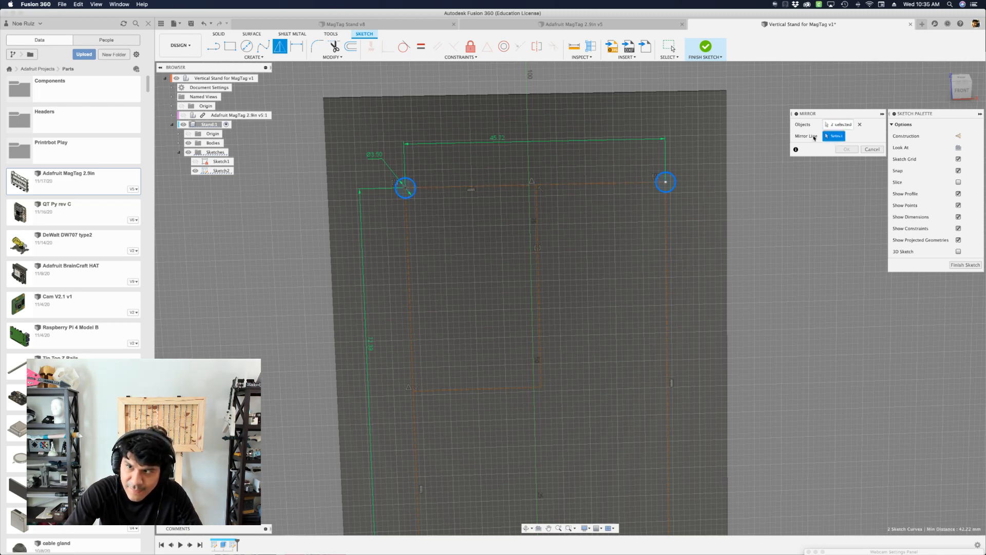
pyautogui.click(466, 388)
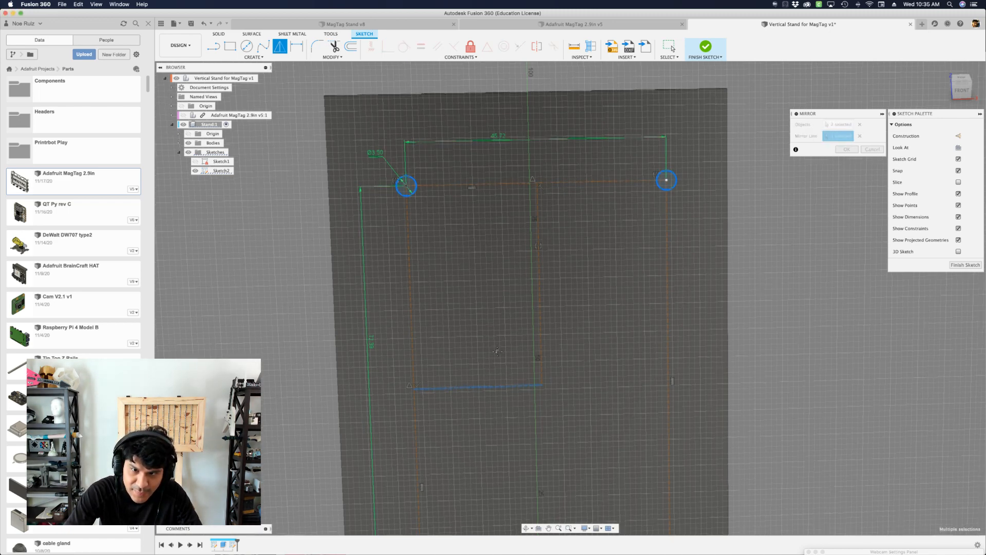
pyautogui.scroll(-5, 452, 411)
pyautogui.scroll(-3, 436, 443)
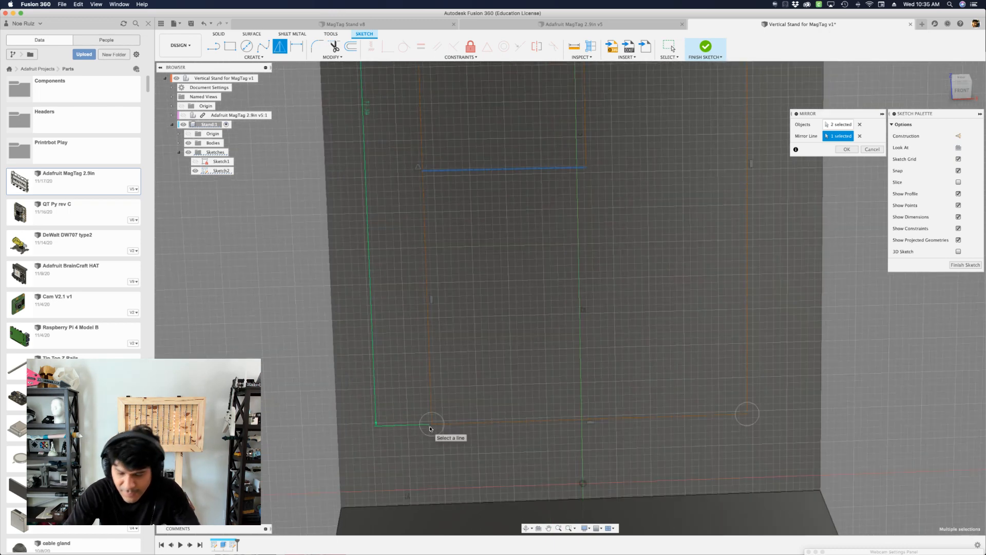
pyautogui.press('Return')
pyautogui.scroll(4, 431, 427)
pyautogui.scroll(2, 430, 426)
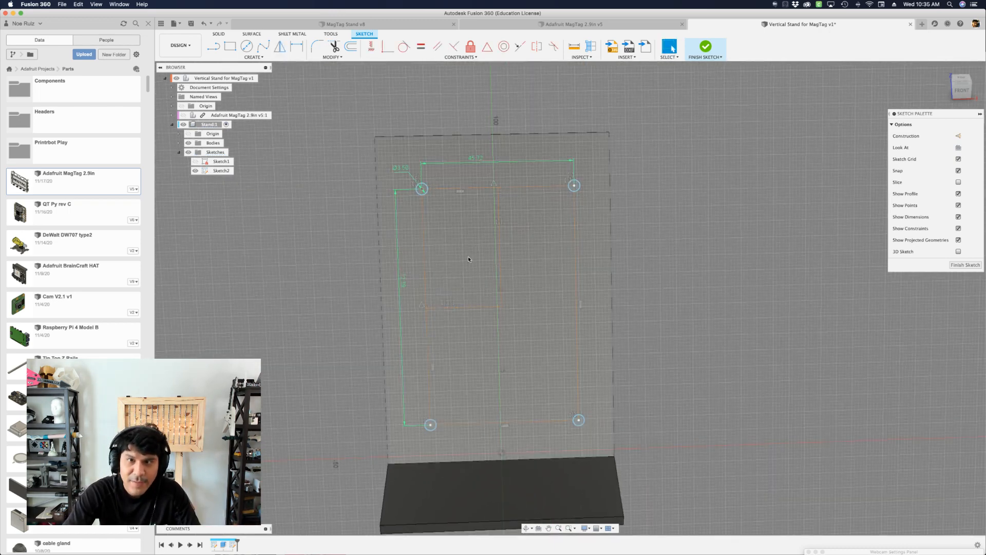
# Try a 6 mm diameter on the upper-left mounting hole, and return it to 3.5 mm
pyautogui.doubleClick(405, 167)
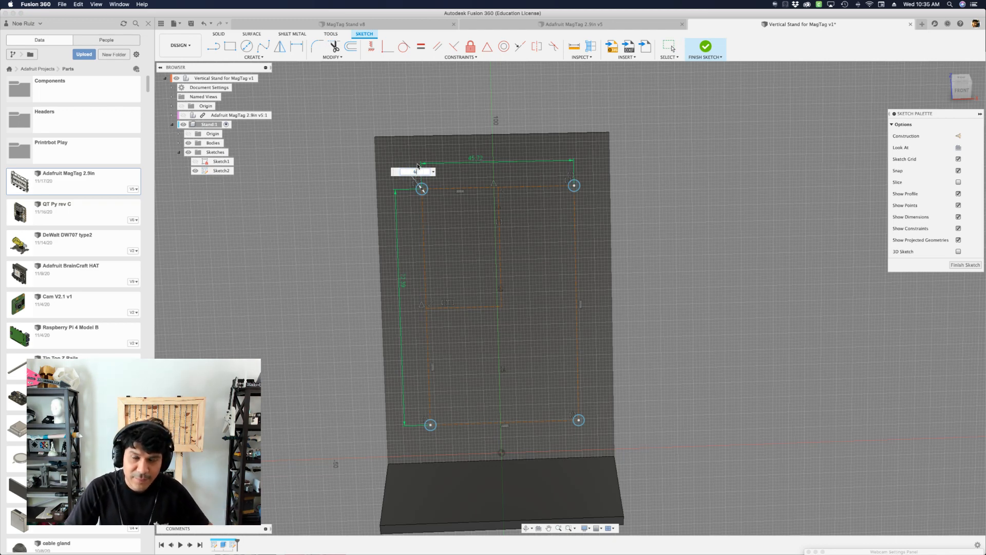
pyautogui.press('Return')
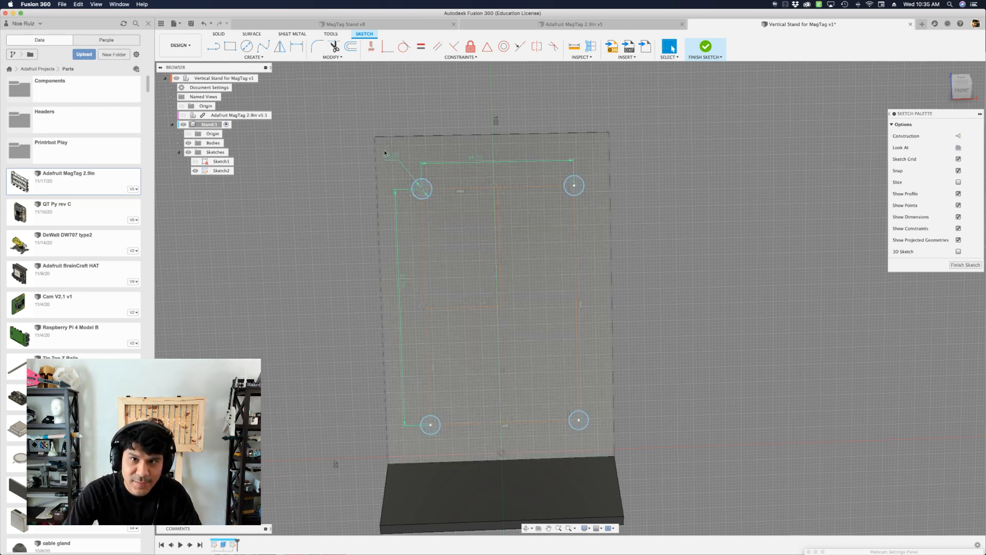
pyautogui.doubleClick(399, 159)
pyautogui.press('Return')
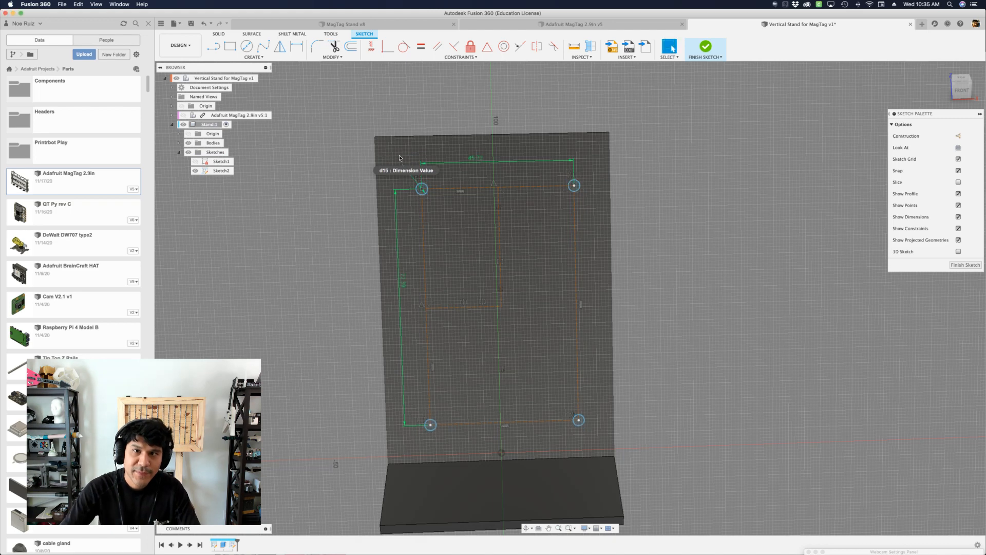
# Move the mounting-hole rectangle up the wall and sideways until its left edge is near the wall's vertical centre axis
pyautogui.scroll(3, 399, 156)
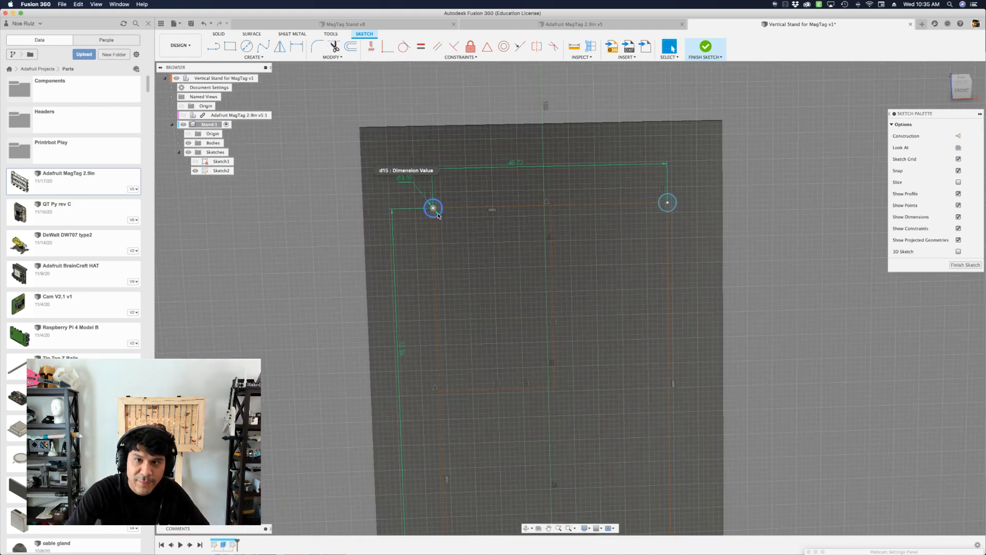
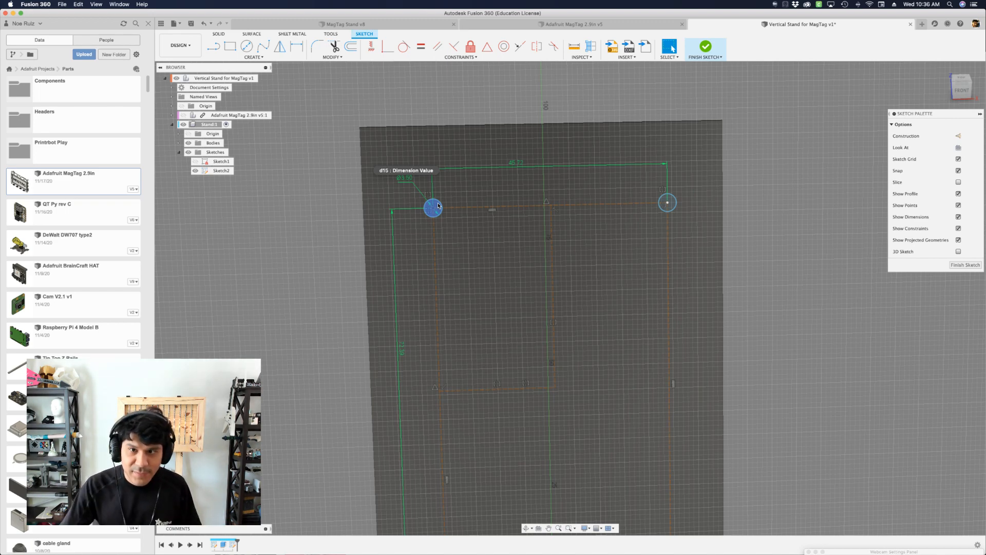
pyautogui.scroll(5, 417, 206)
pyautogui.scroll(-6, 441, 206)
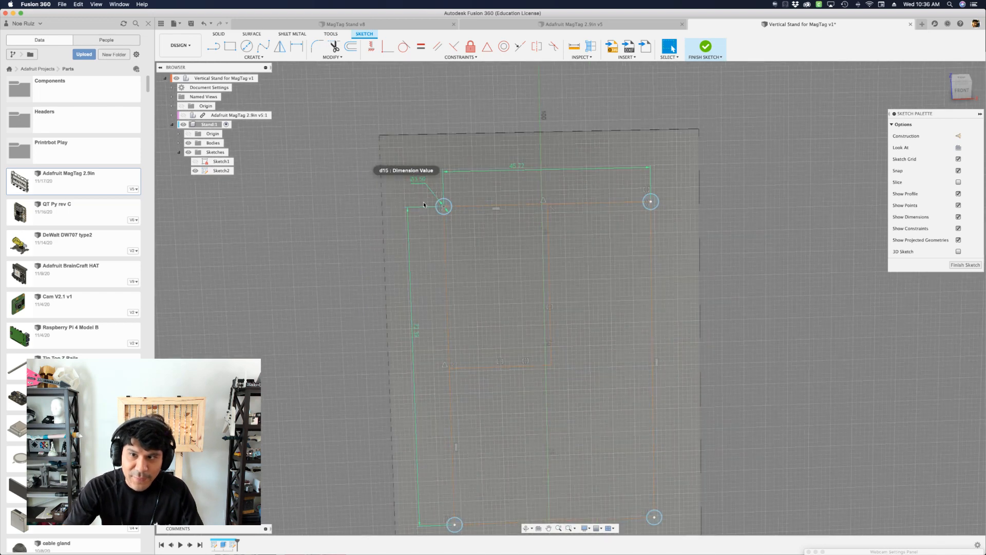
pyautogui.scroll(-2, 424, 204)
pyautogui.scroll(5, 544, 361)
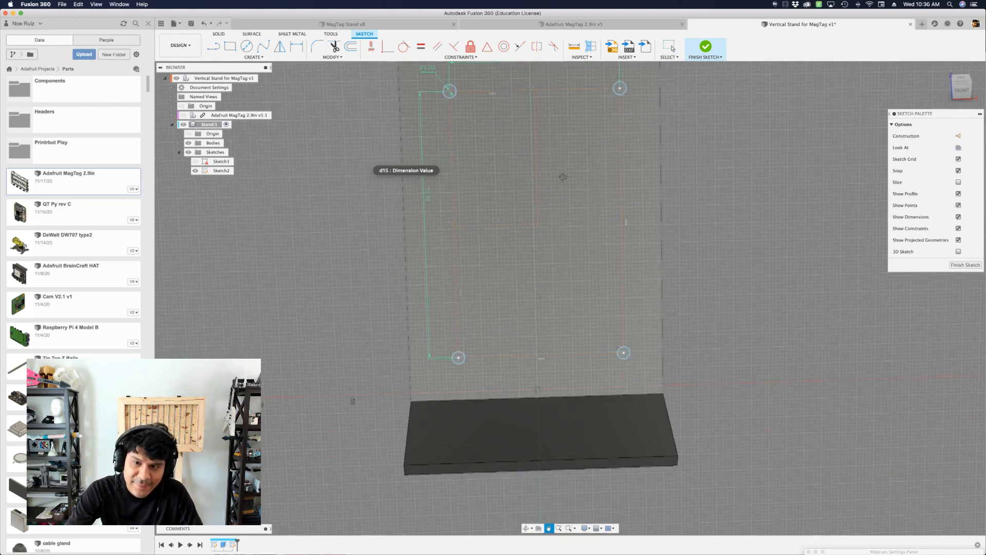
pyautogui.scroll(-1, 555, 369)
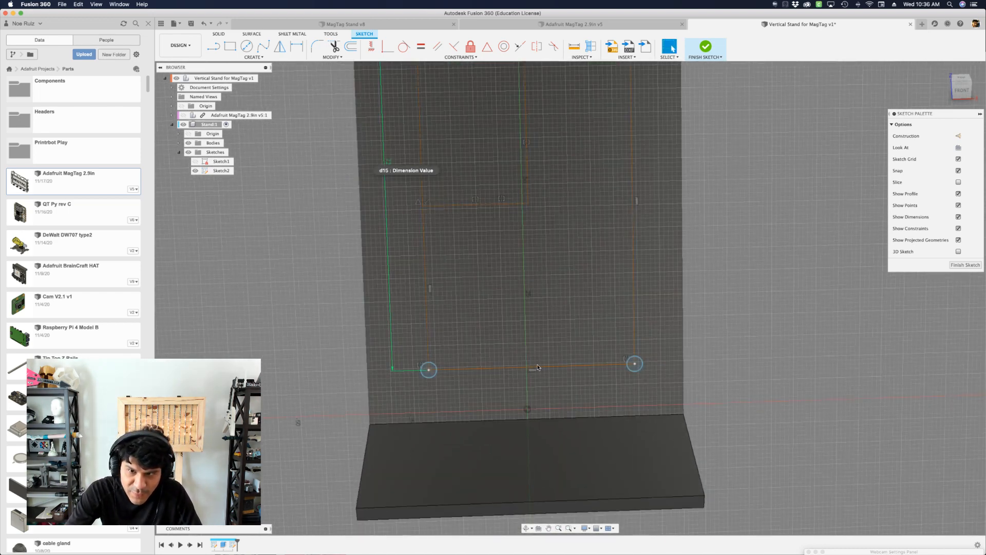
pyautogui.click(537, 368)
pyautogui.moveTo(545, 319); pyautogui.dragTo(545, 310)
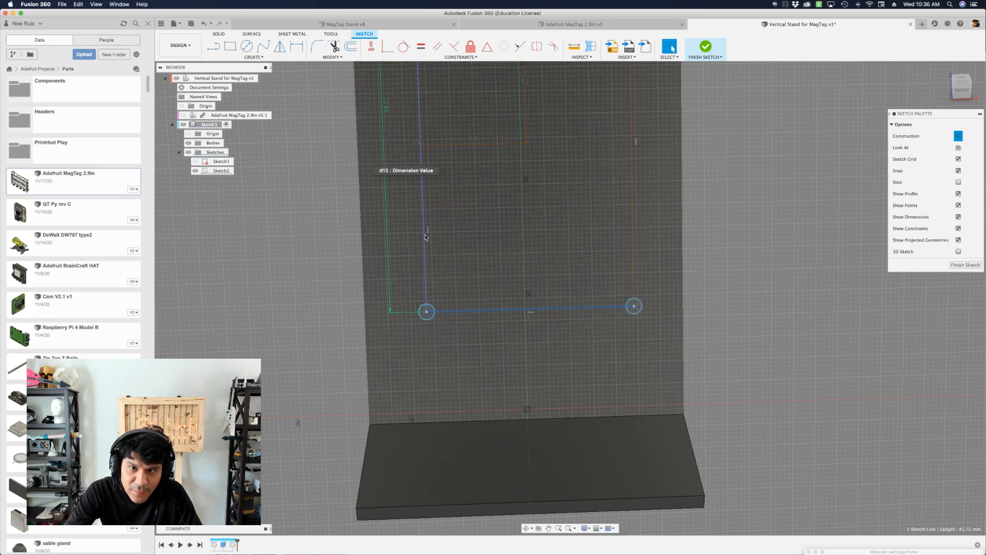
pyautogui.moveTo(424, 234)
pyautogui.mouseDown()
pyautogui.moveTo(564, 229)
pyautogui.moveTo(519, 217)
pyautogui.mouseUp()
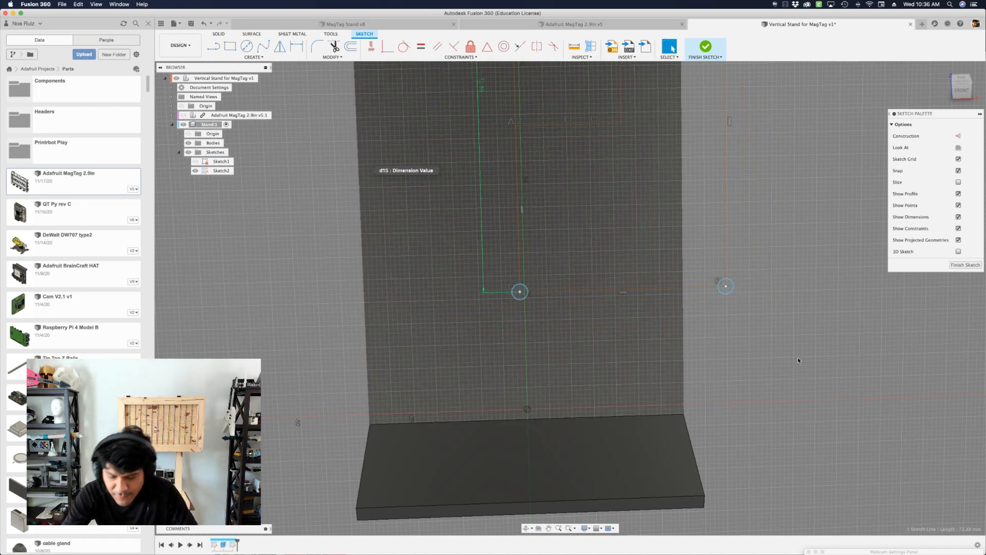
pyautogui.press('l')
pyautogui.press('Escape')
# Project the edge where the slanted wall meets the base into the hole sketch with the projection link on, and select the projected line
pyautogui.scroll(-2, 629, 407)
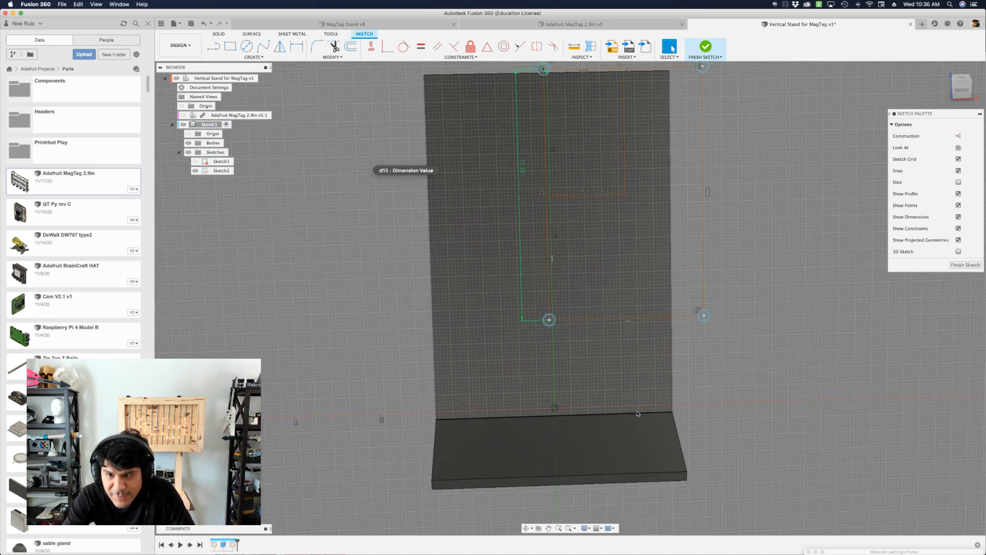
pyautogui.keyDown('shift'); pyautogui.moveTo(405, 442); pyautogui.dragTo(436, 429, button='middle'); pyautogui.keyUp('shift')
pyautogui.click(590, 402)
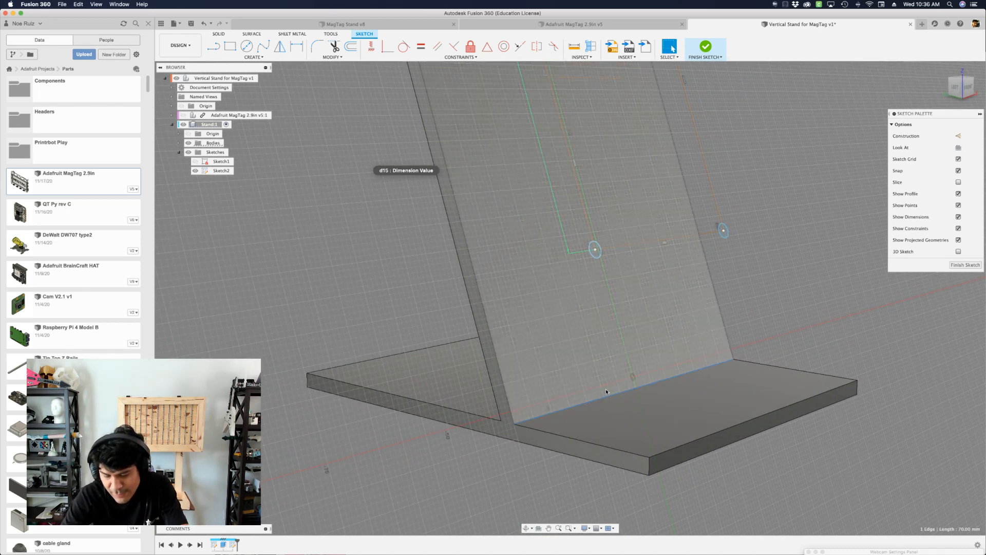
pyautogui.press('p')
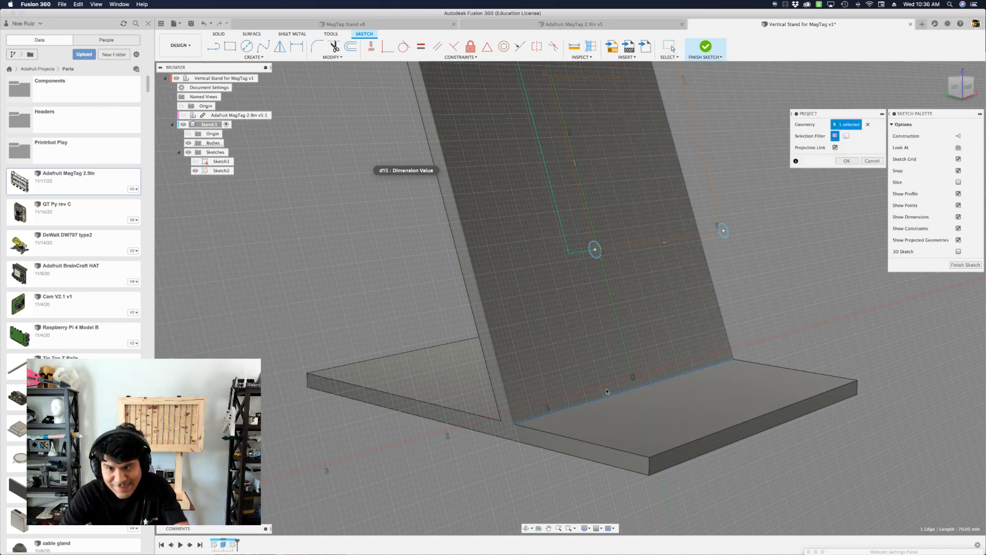
pyautogui.click(847, 161)
pyautogui.scroll(3, 654, 415)
pyautogui.click(643, 377)
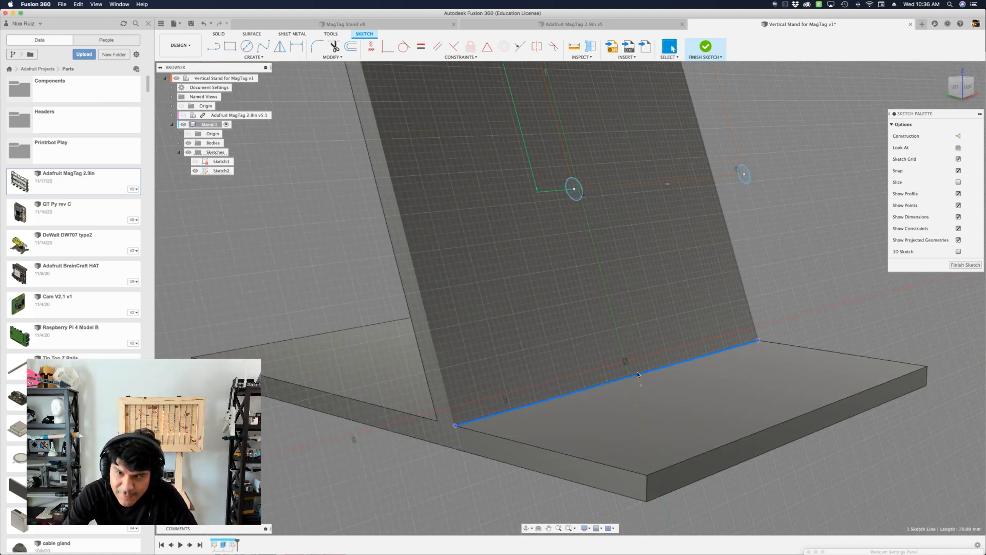
# Draw a line from the midpoint of the projected base edge to the midpoint of the mounting-hole rectangle's lower edge
pyautogui.scroll(-3, 645, 395)
pyautogui.keyDown('shift'); pyautogui.moveTo(795, 325); pyautogui.dragTo(782, 333, button='middle'); pyautogui.keyUp('shift')
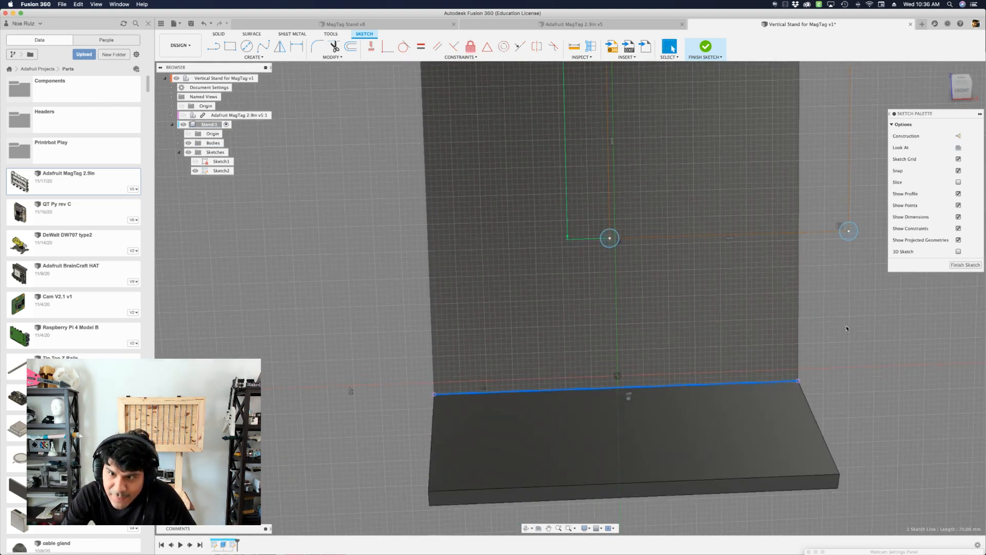
pyautogui.press('Escape')
pyautogui.press('l')
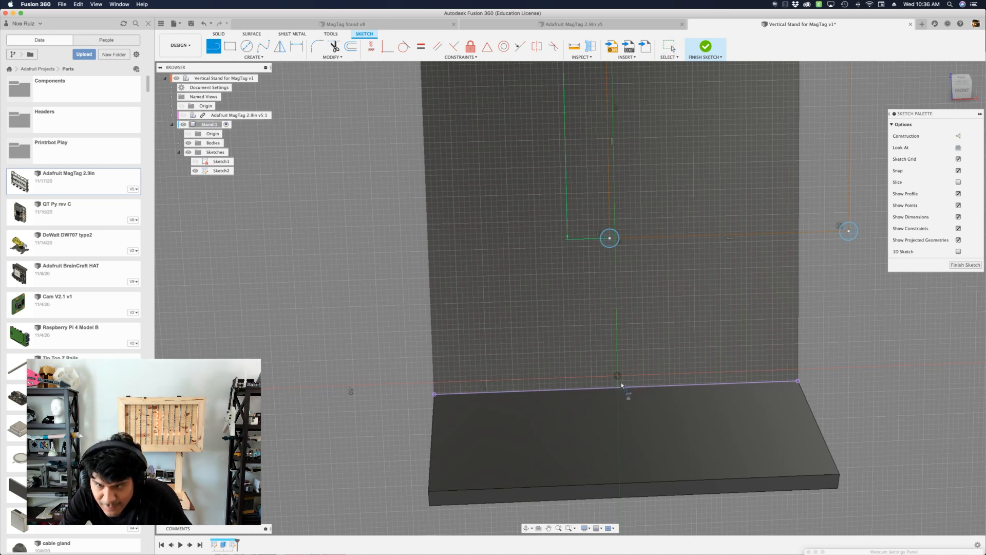
pyautogui.click(618, 386)
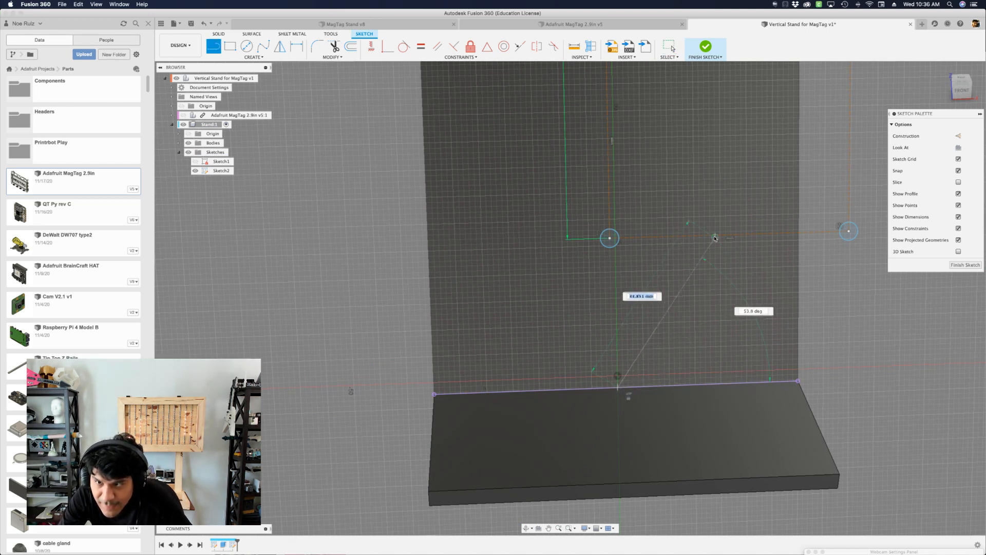
pyautogui.click(729, 235)
pyautogui.press('Escape')
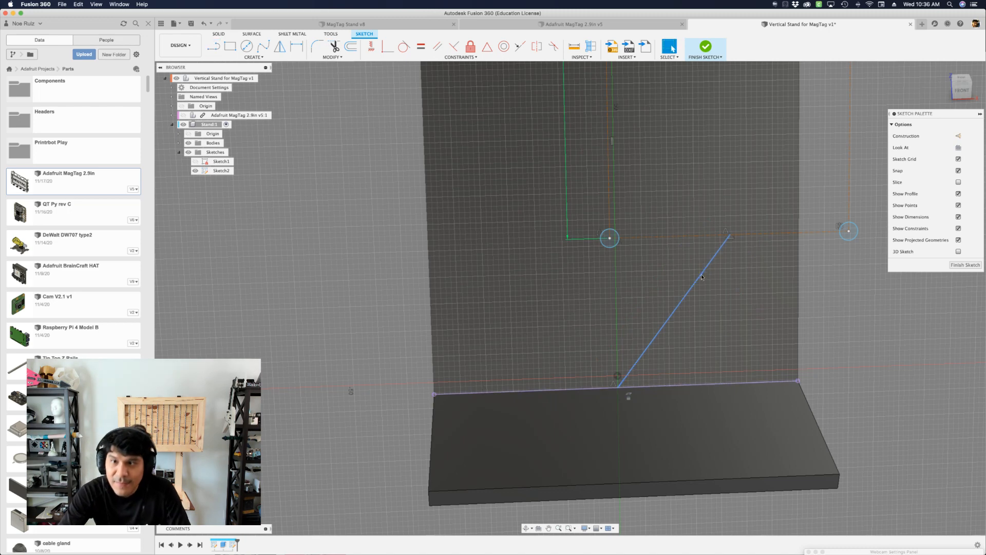
# Apply a Horizontal/Vertical constraint to the slanted connecting line so the hole rectangle centres on the wall
pyautogui.click(705, 269)
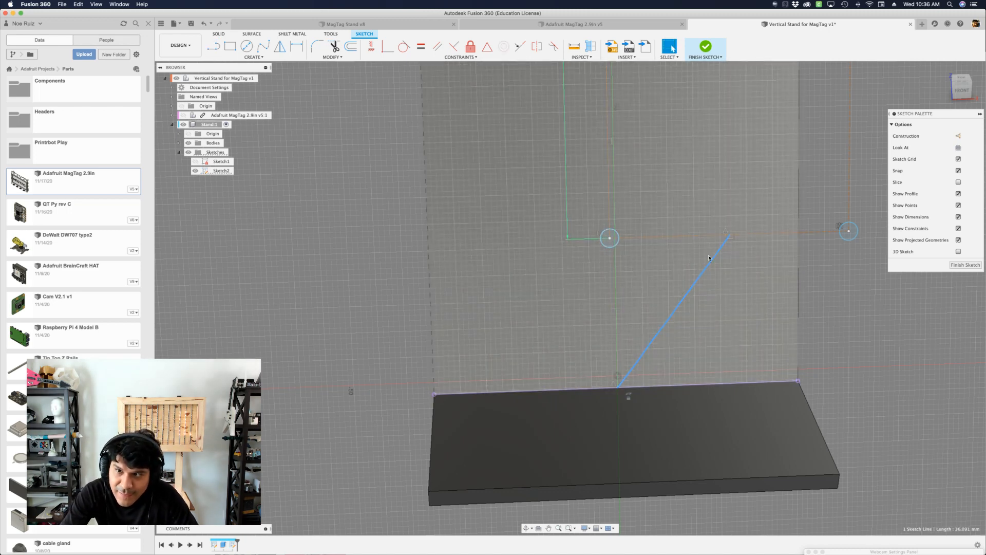
pyautogui.press('s')
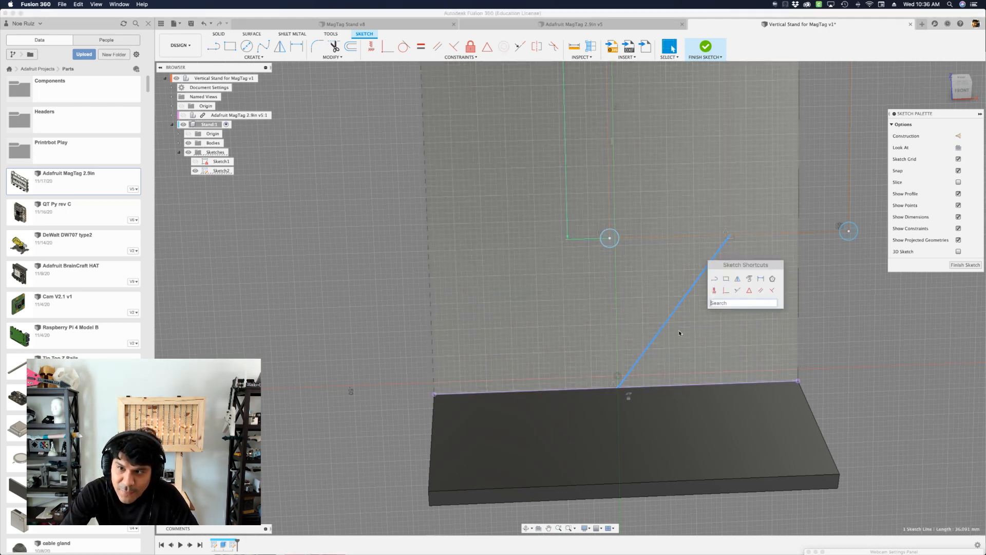
pyautogui.click(715, 291)
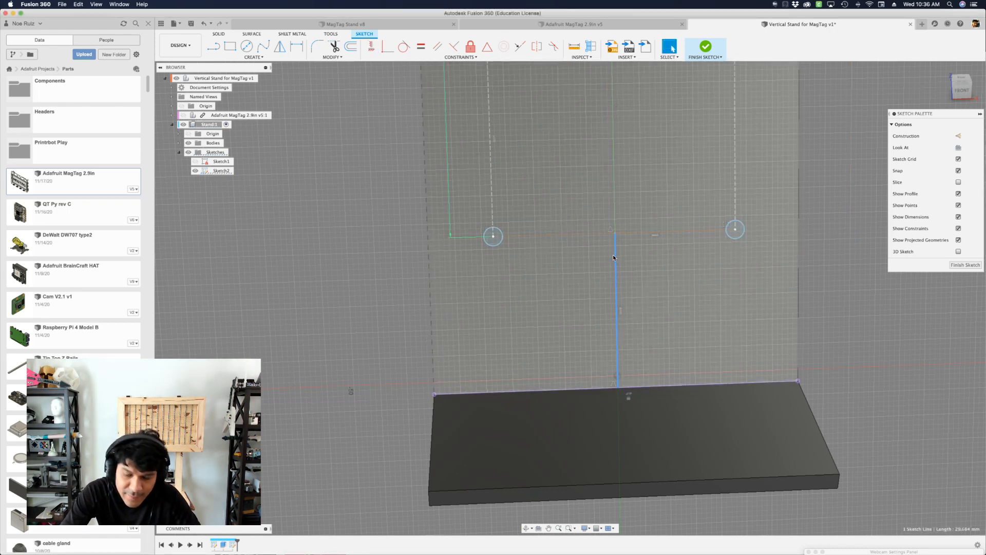
# Dimension the vertical connecting line to 12 mm, placing the dimension beside the wall
pyautogui.press('d')
pyautogui.click(616, 256)
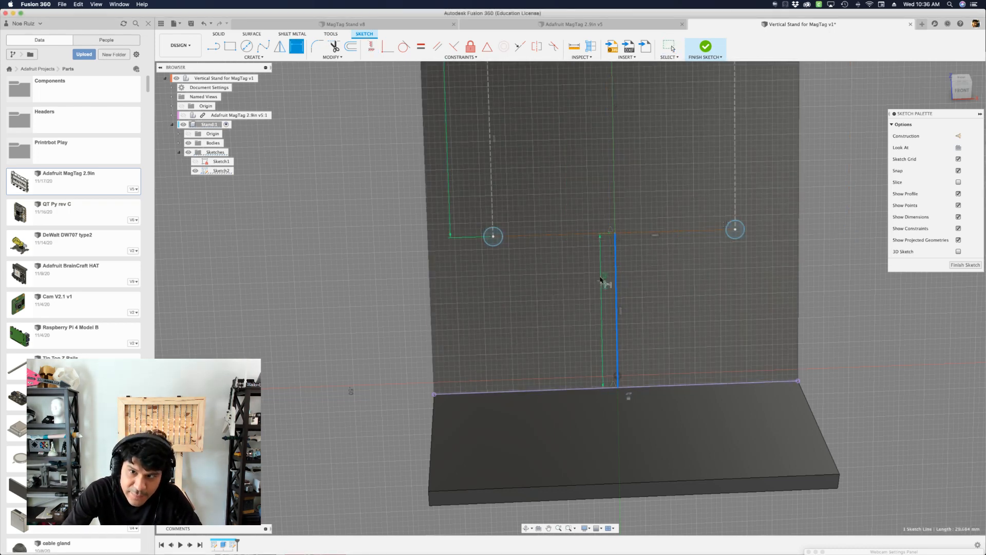
pyautogui.click(390, 287)
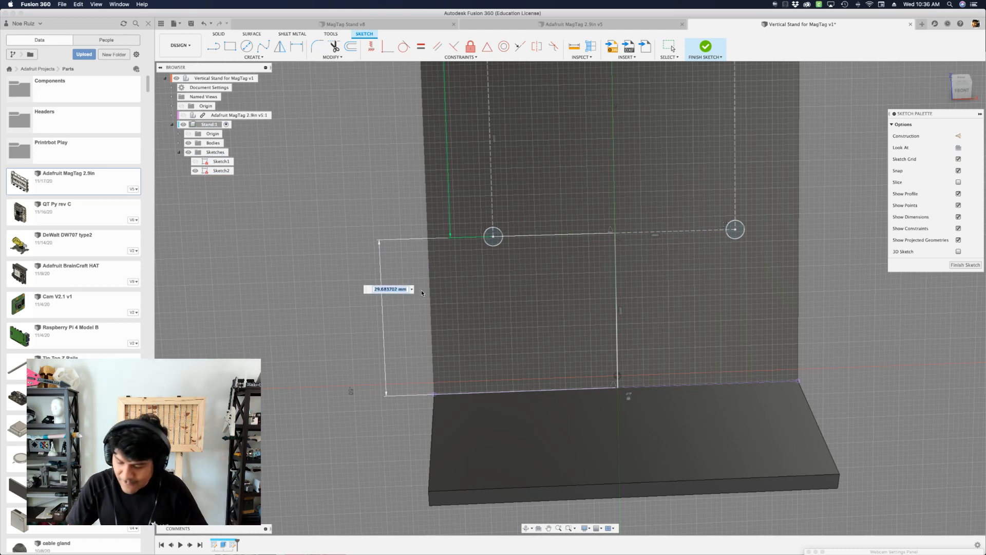
pyautogui.write('12')
pyautogui.press('Return')
pyautogui.press('Escape')
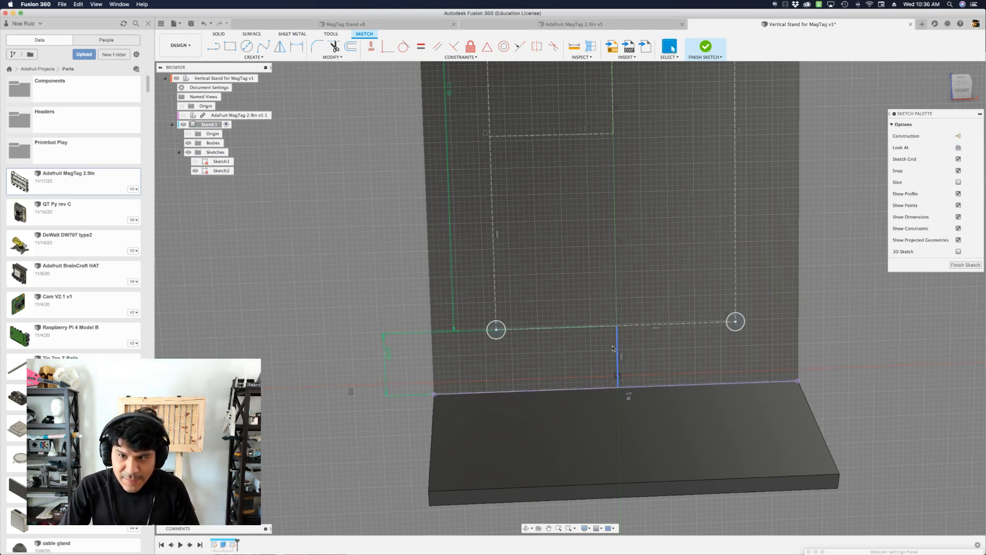
pyautogui.scroll(-3, 610, 312)
pyautogui.scroll(-1, 610, 312)
pyautogui.moveTo(611, 312); pyautogui.dragTo(610, 360, button='middle')
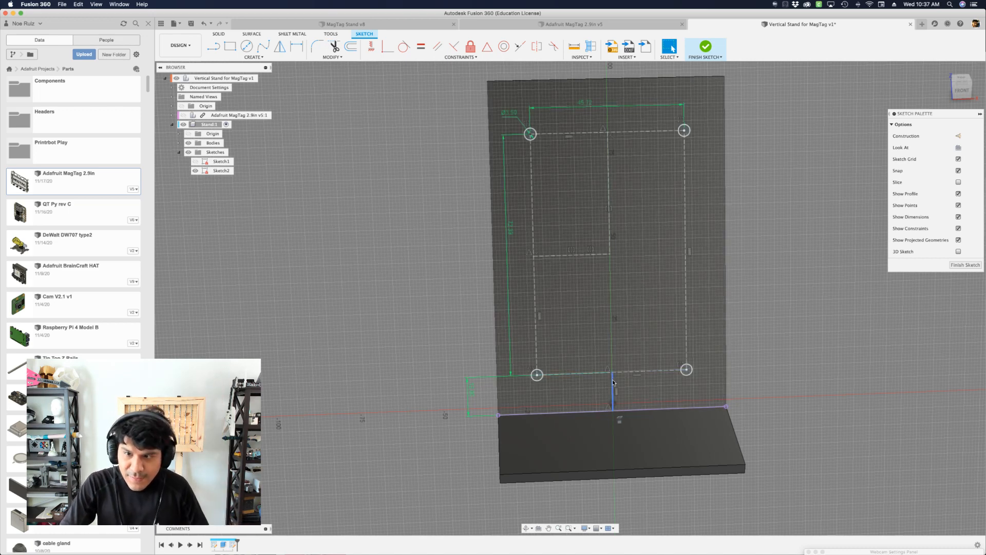
# Convert the 12 mm vertical connecting line to construction geometry
pyautogui.click(612, 379)
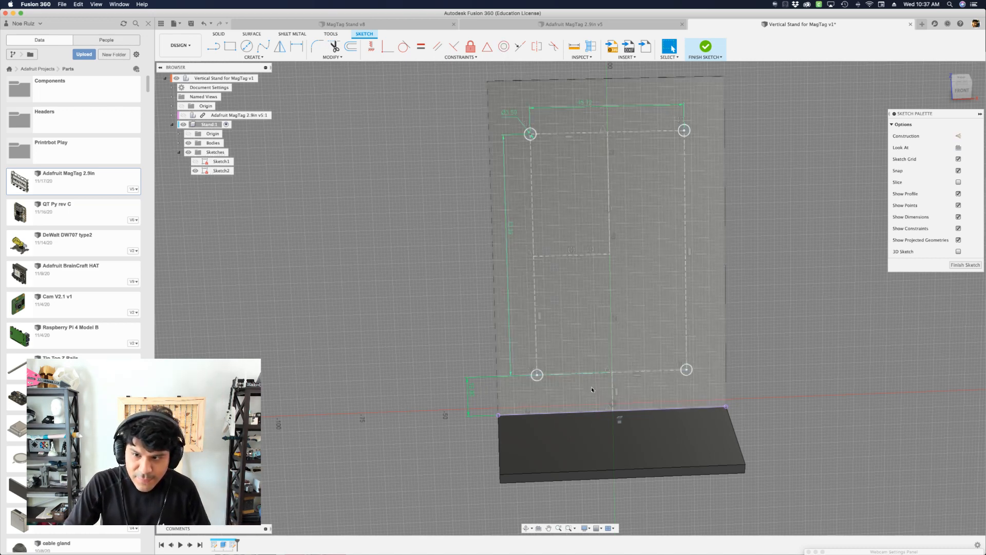
pyautogui.scroll(2, 617, 388)
pyautogui.click(622, 387)
pyautogui.click(621, 388)
pyautogui.press('x')
pyautogui.click(810, 359)
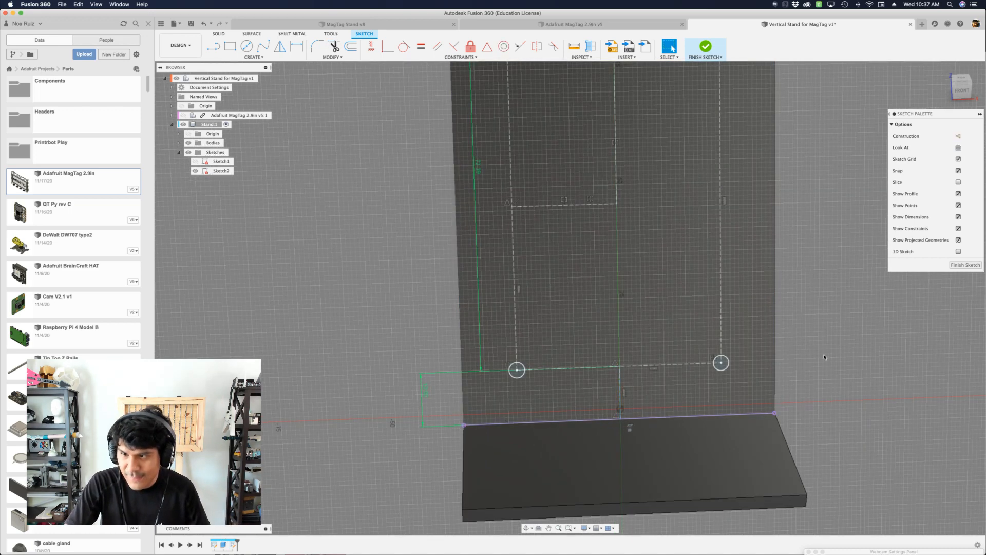
# Convert the projected base edge to a construction line and finish the hole sketch
pyautogui.scroll(-3, 810, 358)
pyautogui.moveTo(833, 305); pyautogui.dragTo(767, 341, button='middle')
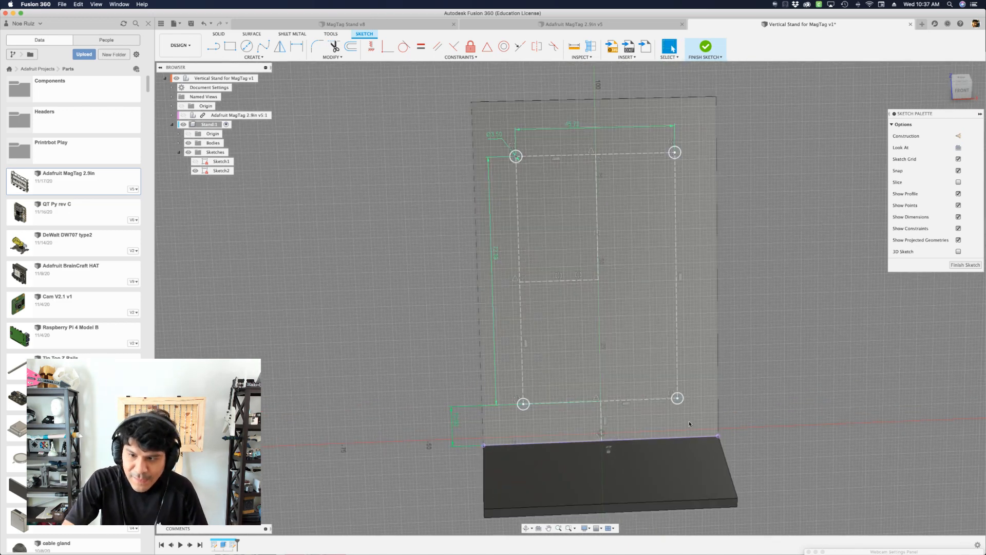
pyautogui.click(693, 438)
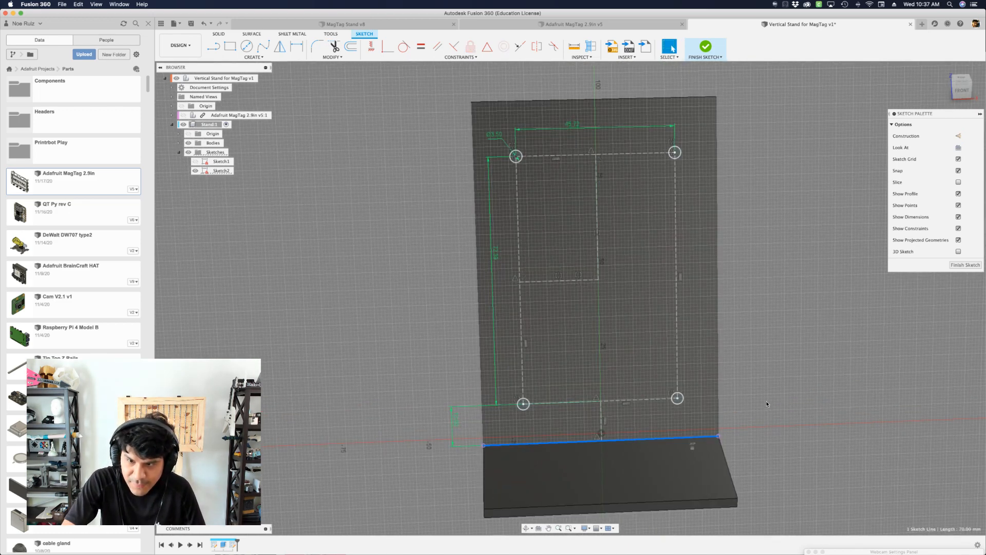
pyautogui.press('x')
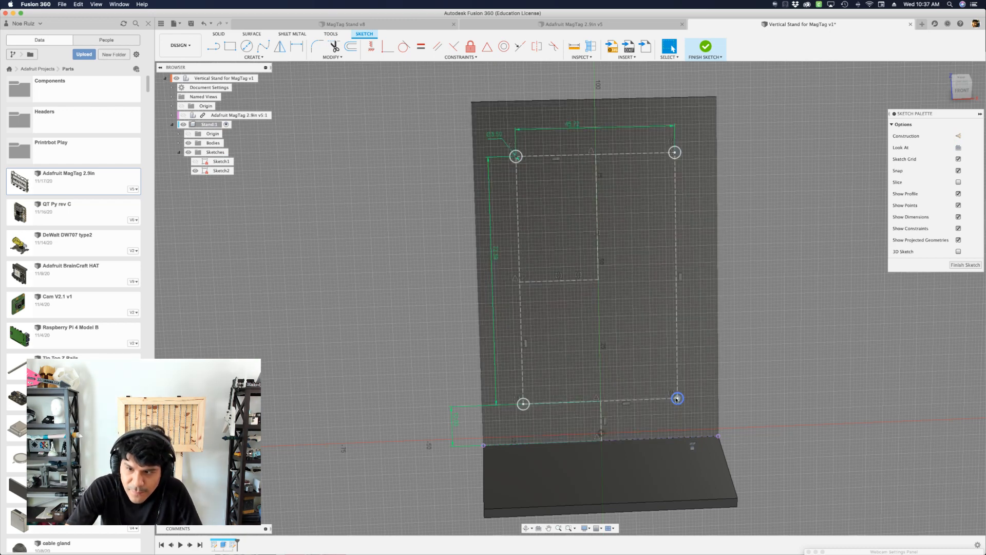
pyautogui.click(704, 47)
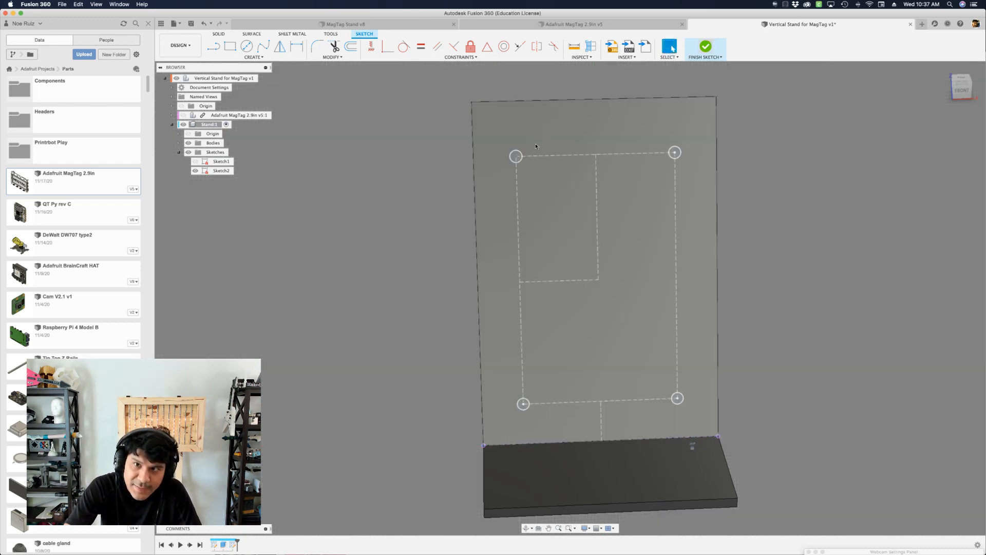
# Start an Extrude with all four mounting-hole circles selected as profiles
pyautogui.scroll(5, 488, 187)
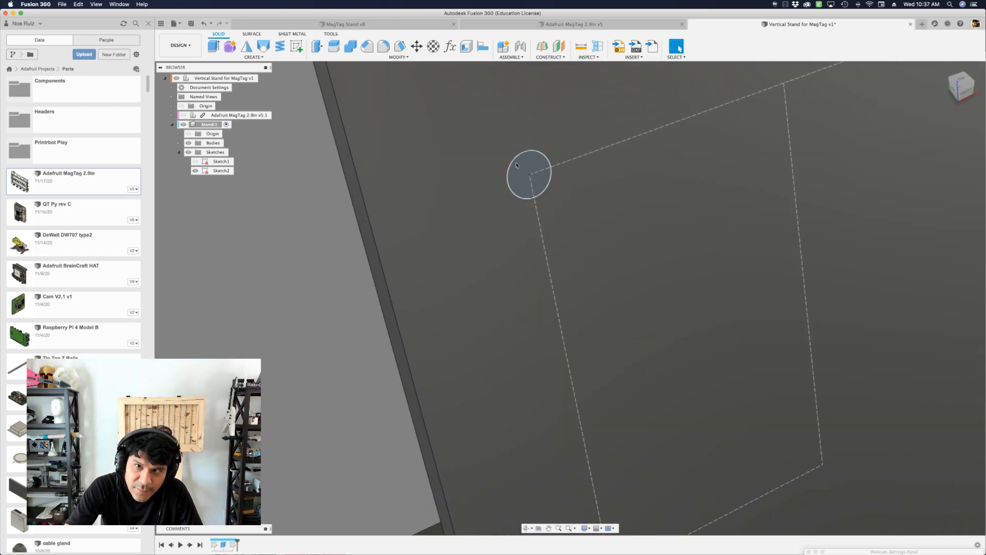
pyautogui.click(522, 162)
pyautogui.press('e')
pyautogui.scroll(-5, 522, 167)
pyautogui.scroll(4, 686, 101)
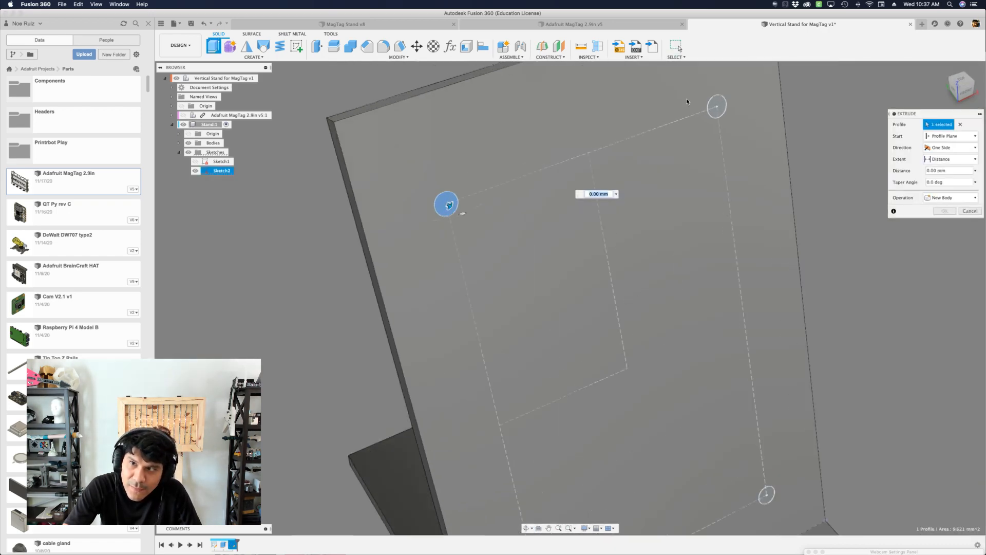
pyautogui.click(721, 107)
pyautogui.scroll(-3, 701, 104)
pyautogui.scroll(3, 739, 318)
pyautogui.click(747, 309)
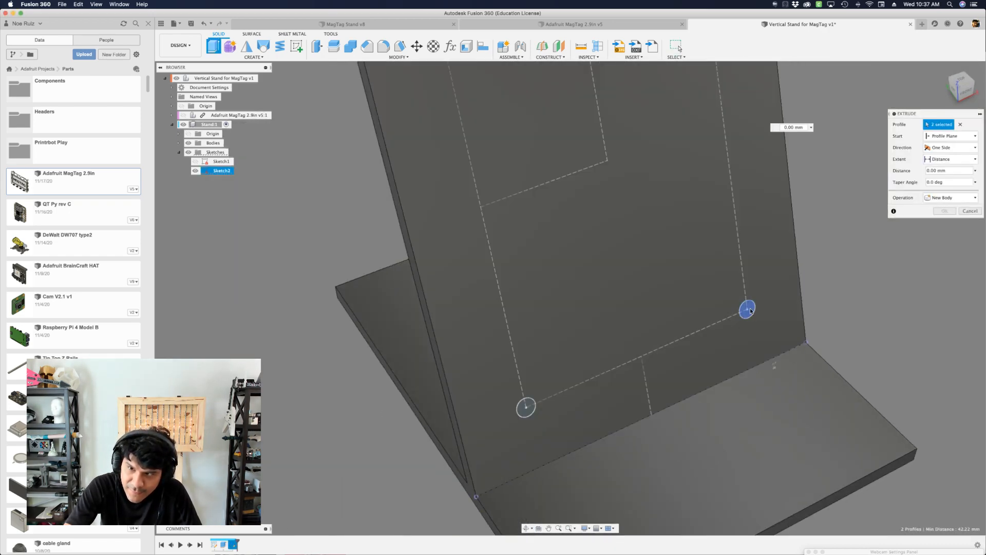
pyautogui.click(531, 405)
pyautogui.scroll(-3, 531, 405)
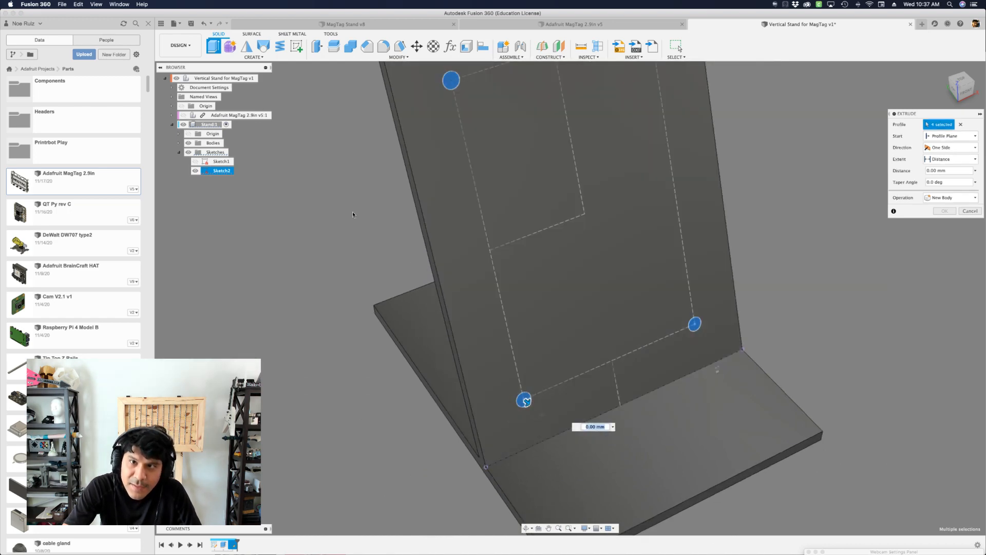
# Cut the four hole profiles through the slanted wall, with the extent set to To Object at the wall's back face
pyautogui.keyDown('shift'); pyautogui.moveTo(375, 212); pyautogui.dragTo(441, 200, button='middle'); pyautogui.keyUp('shift')
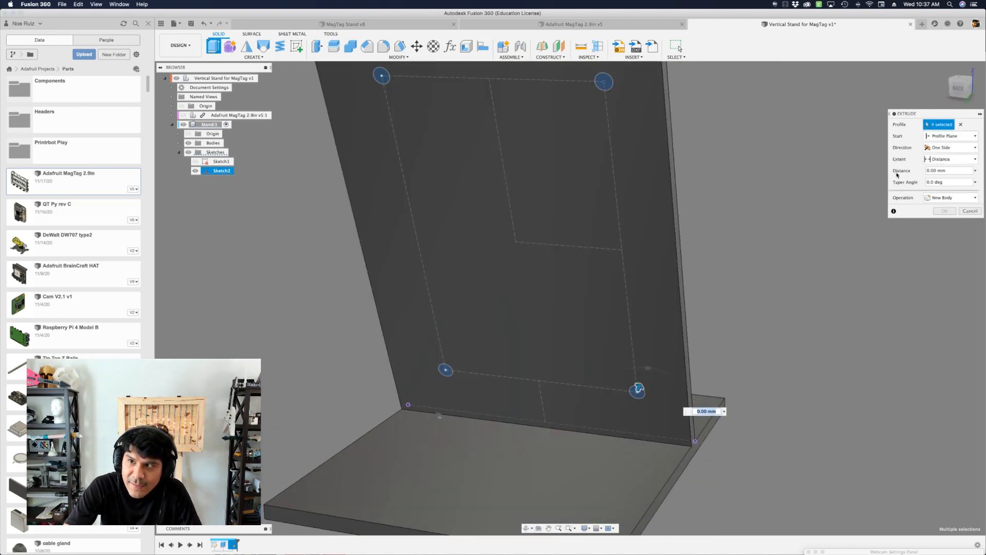
pyautogui.click(955, 159)
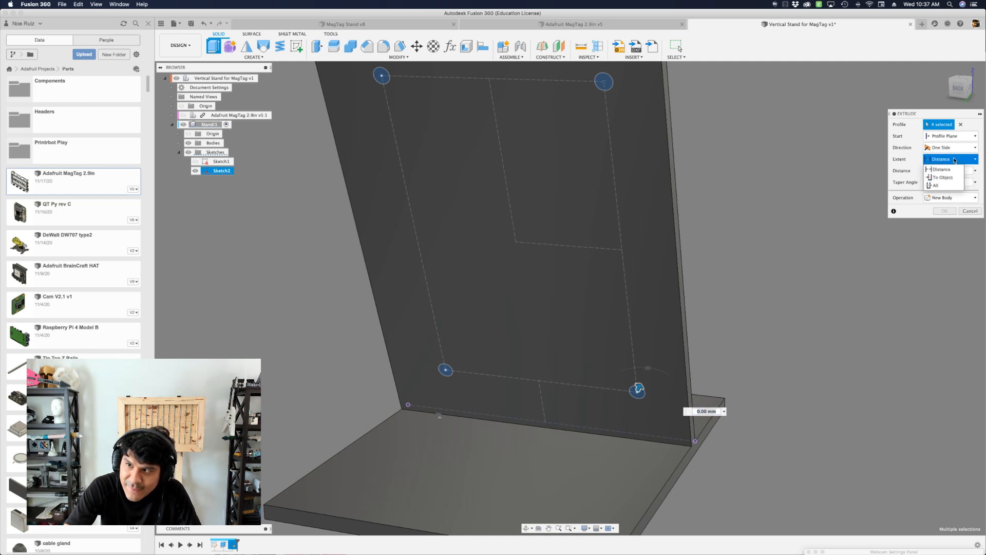
pyautogui.click(948, 178)
pyautogui.click(639, 392)
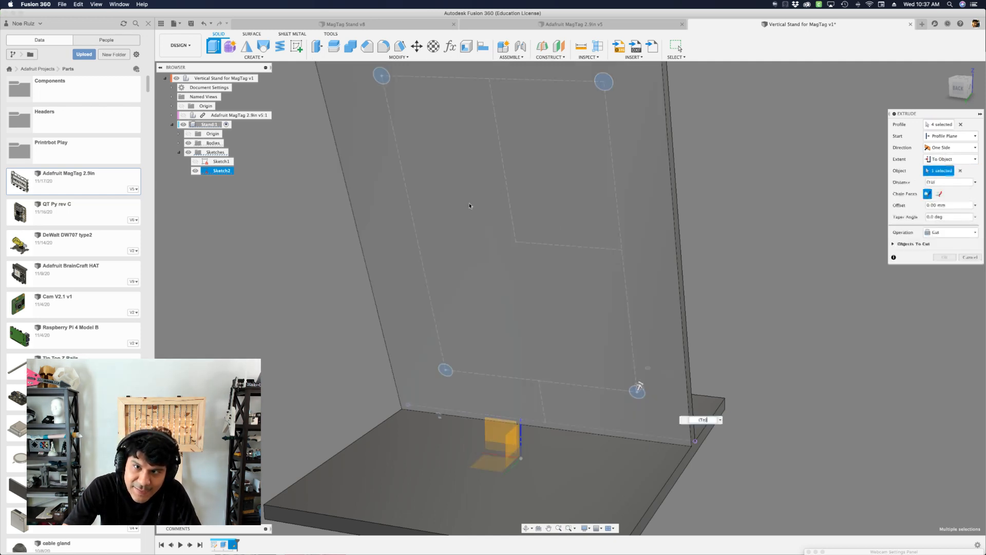
pyautogui.keyDown('shift'); pyautogui.moveTo(755, 230); pyautogui.dragTo(708, 228, button='middle'); pyautogui.keyUp('shift')
pyautogui.scroll(2, 617, 354)
pyautogui.scroll(3, 571, 416)
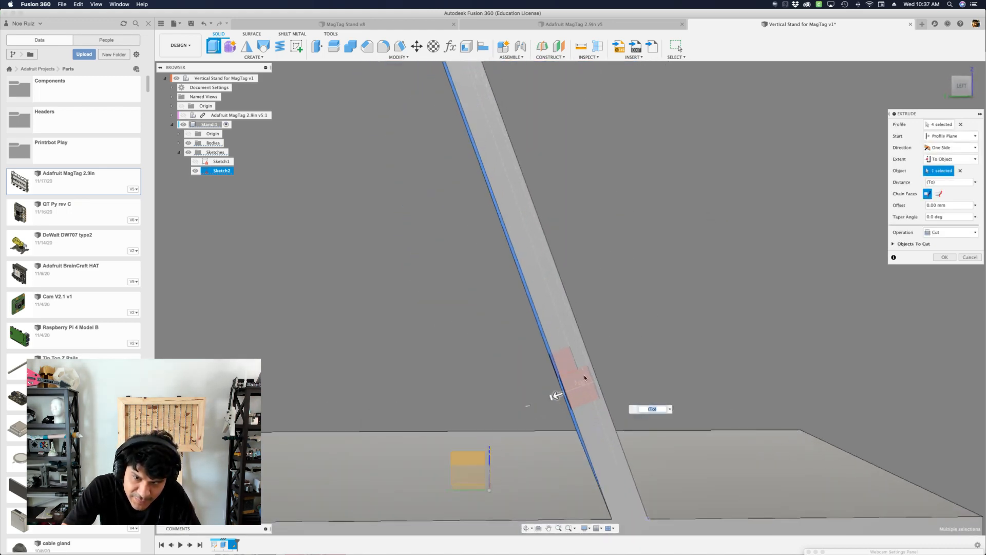
pyautogui.scroll(-5, 514, 312)
pyautogui.keyDown('shift'); pyautogui.moveTo(426, 310); pyautogui.dragTo(474, 235, button='middle'); pyautogui.keyUp('shift')
pyautogui.press('Return')
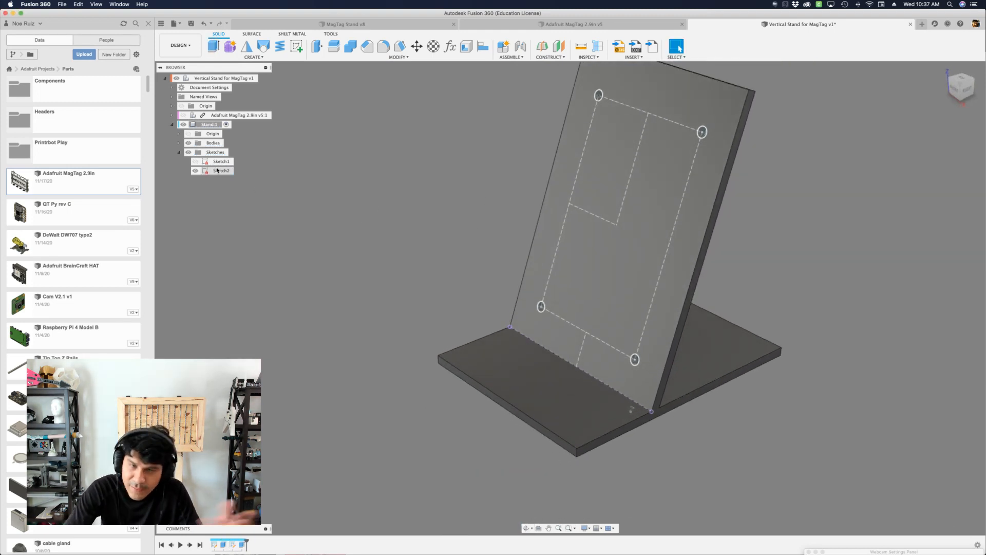
# Show the hole sketch's dimensions and try 14 mm for the distance between the base edge and the hole rectangle
pyautogui.rightClick(216, 168)
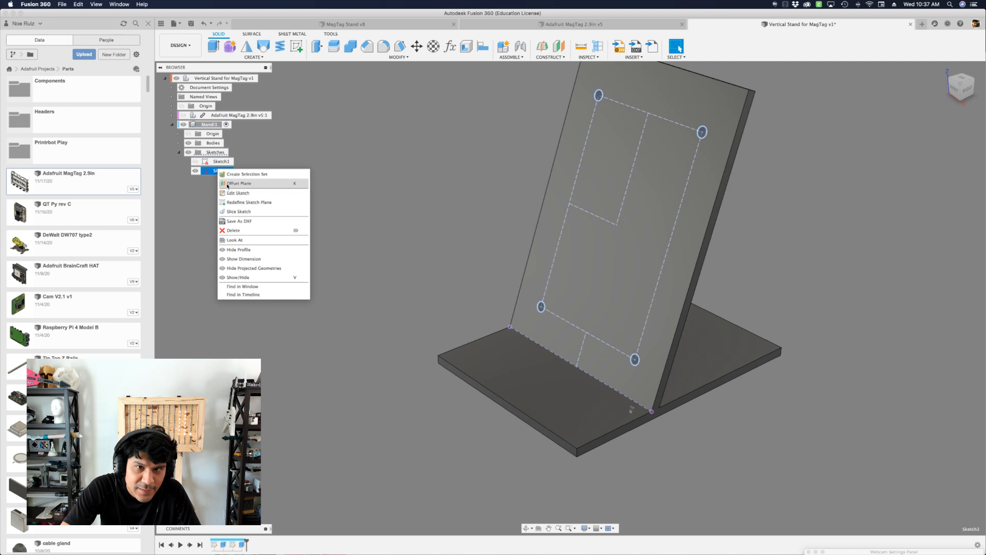
pyautogui.click(244, 258)
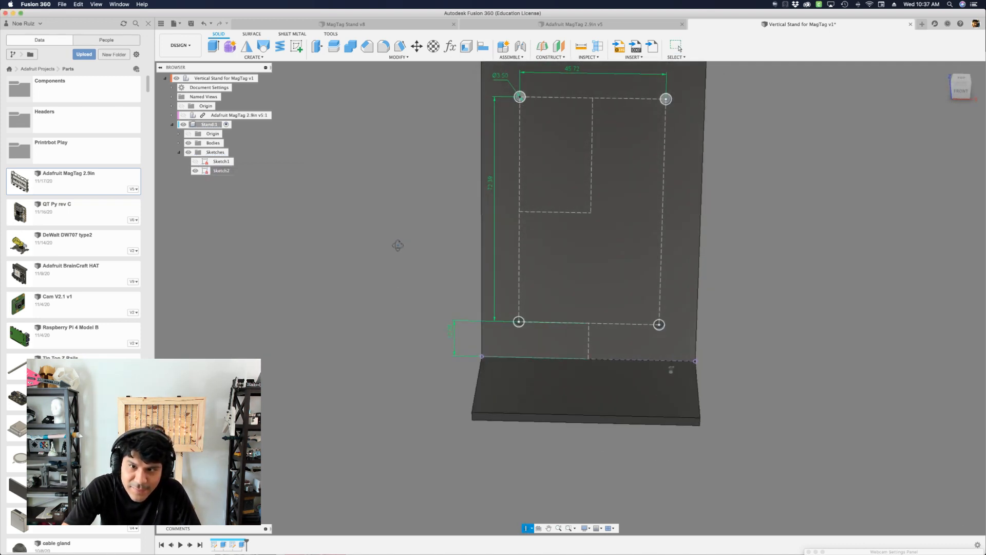
pyautogui.doubleClick(461, 418)
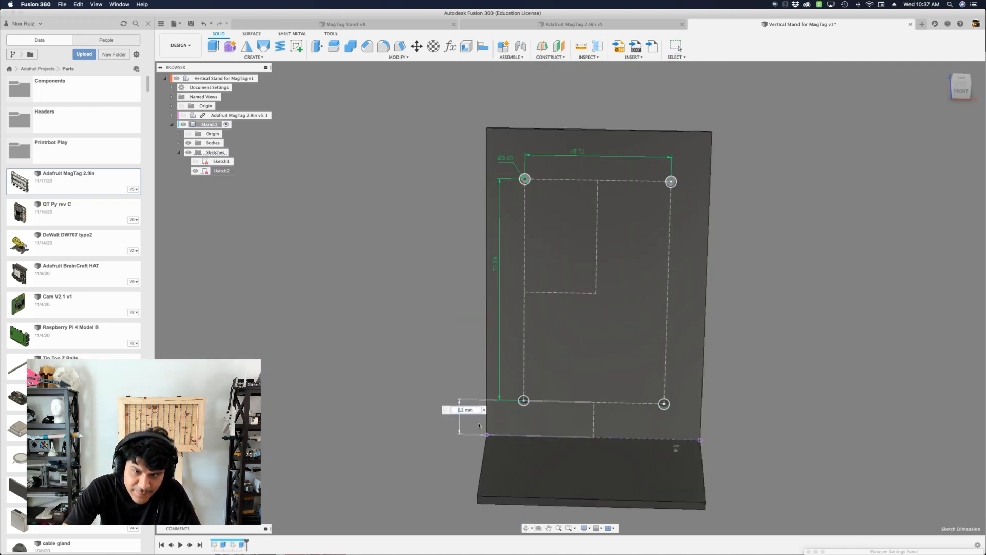
pyautogui.write('14')
pyautogui.press('Return')
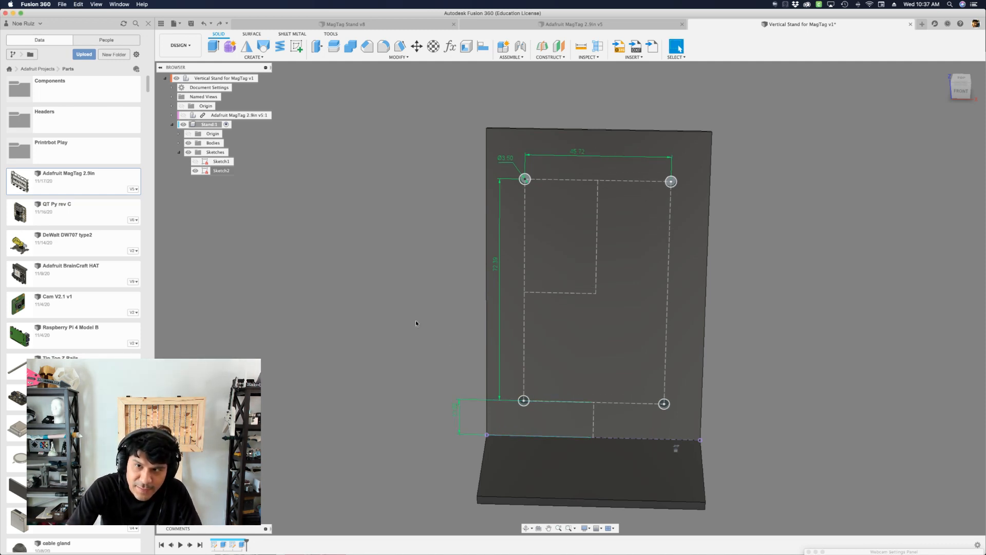
# Hide the hole sketch, show the Adafruit MagTag 2.9in component and activate the top-level assembly
pyautogui.keyDown('shift'); pyautogui.moveTo(414, 324); pyautogui.dragTo(462, 323, button='middle'); pyautogui.keyUp('shift')
pyautogui.click(195, 171)
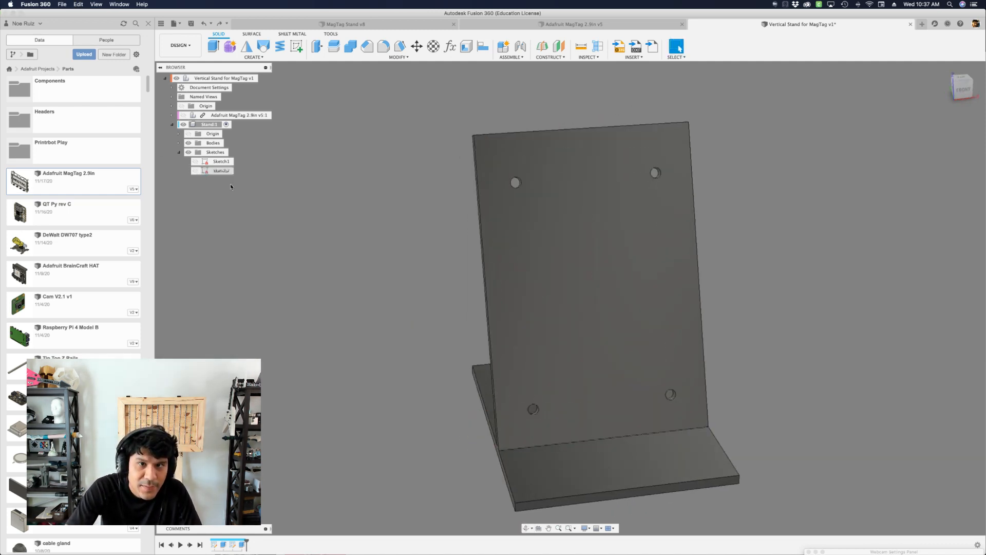
pyautogui.click(183, 116)
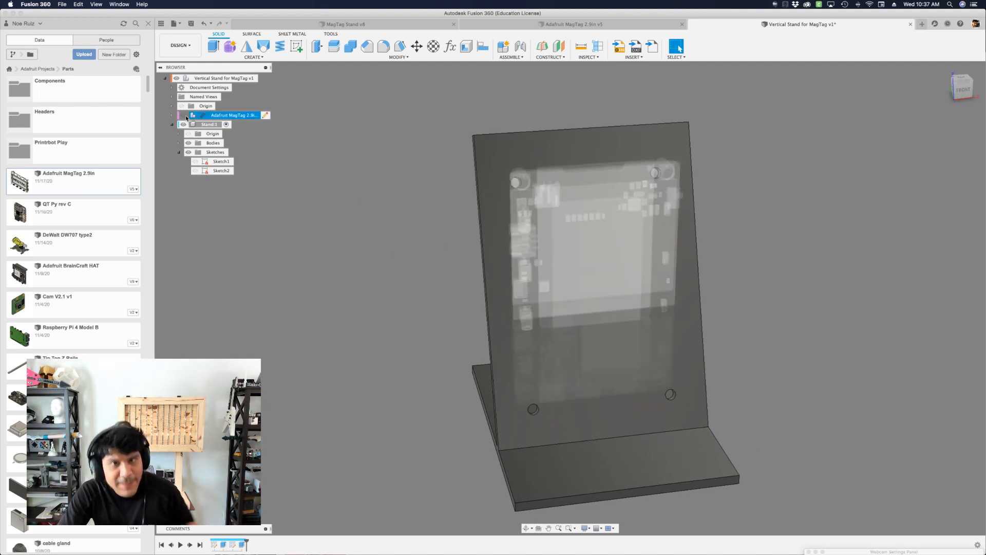
pyautogui.rightClick(232, 80)
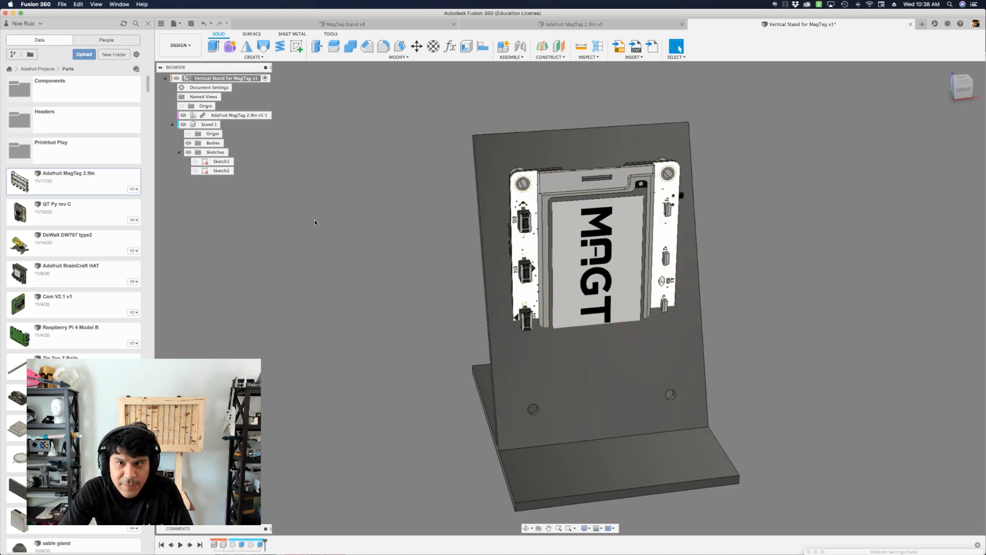
# Start a Joint with the end-face hole of an upper standoff on the back of the MagTag board as the first snap
pyautogui.keyDown('shift'); pyautogui.moveTo(347, 283); pyautogui.dragTo(281, 288, button='middle'); pyautogui.keyUp('shift')
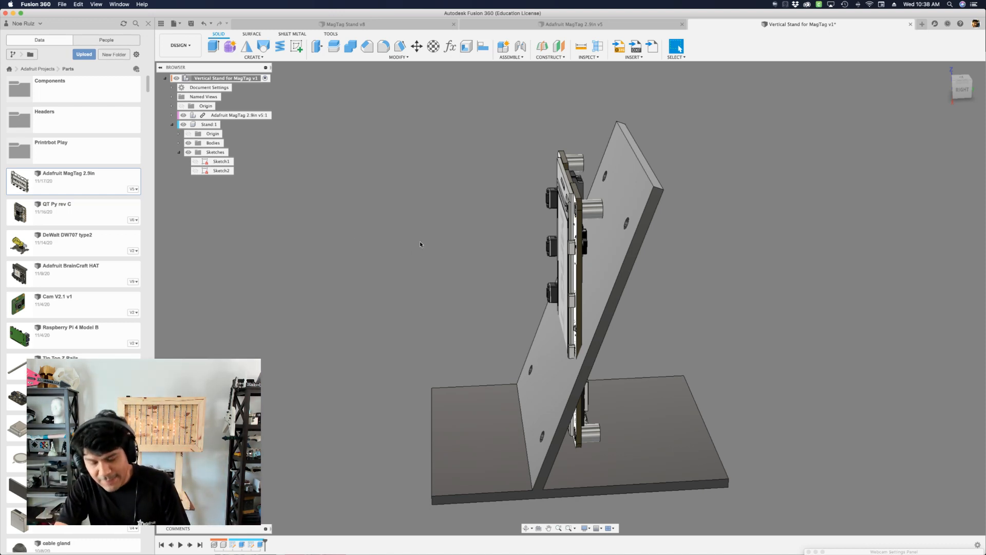
pyautogui.press('j')
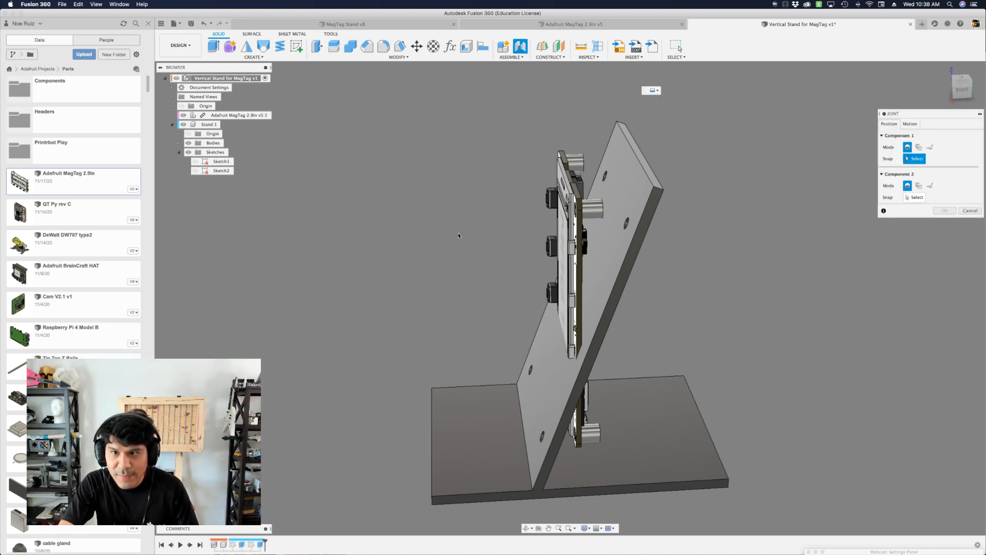
pyautogui.keyDown('shift'); pyautogui.moveTo(459, 236); pyautogui.dragTo(429, 248, button='middle'); pyautogui.keyUp('shift')
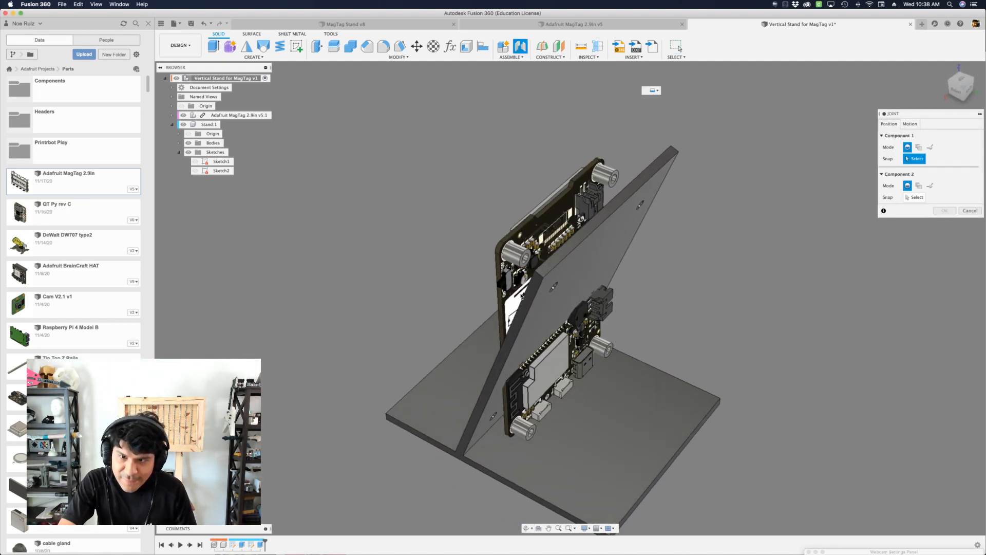
pyautogui.scroll(6, 521, 296)
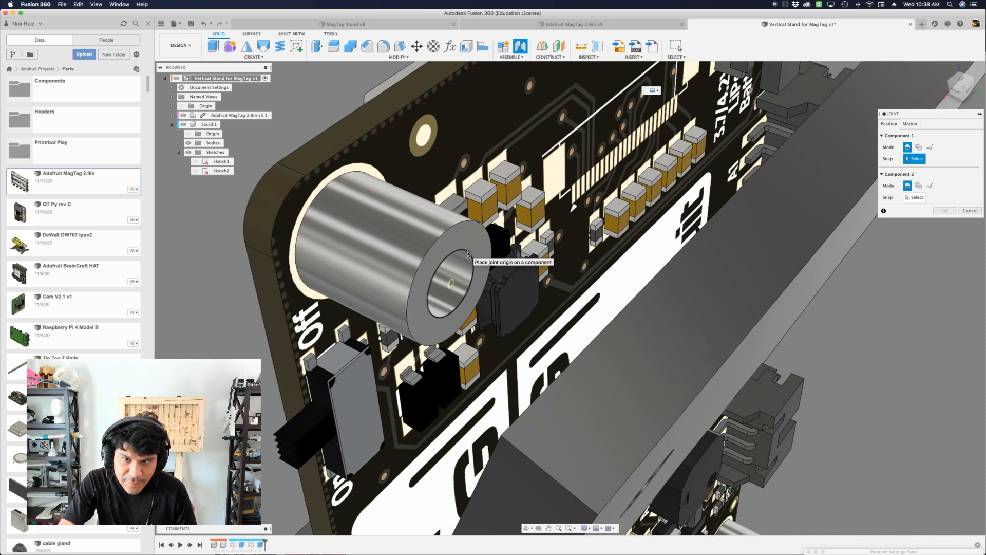
pyautogui.click(468, 254)
pyautogui.scroll(-10, 467, 254)
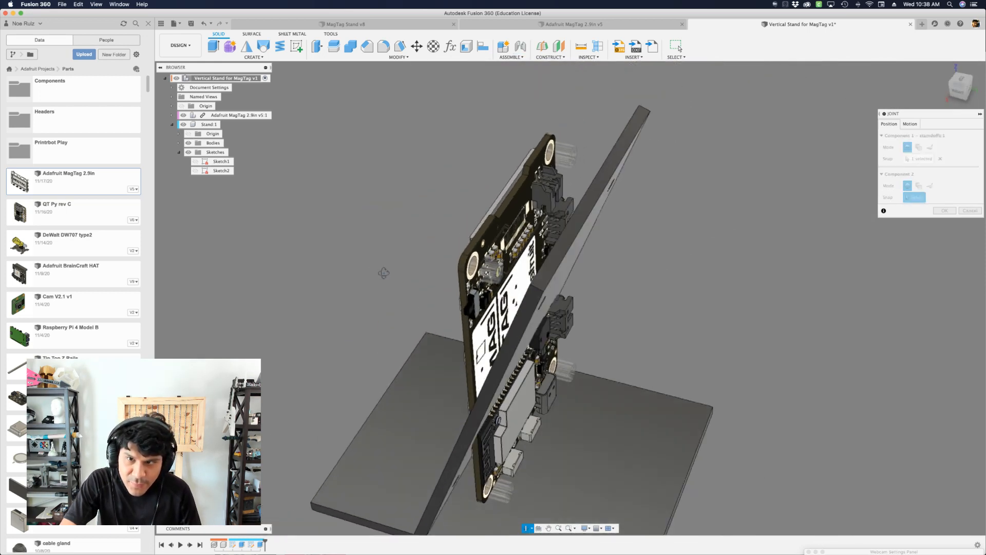
# Join the standoff to the matching upper mounting hole in the slanted wall with a Rigid joint
pyautogui.keyDown('shift'); pyautogui.moveTo(384, 272); pyautogui.dragTo(688, 264, button='middle'); pyautogui.keyUp('shift')
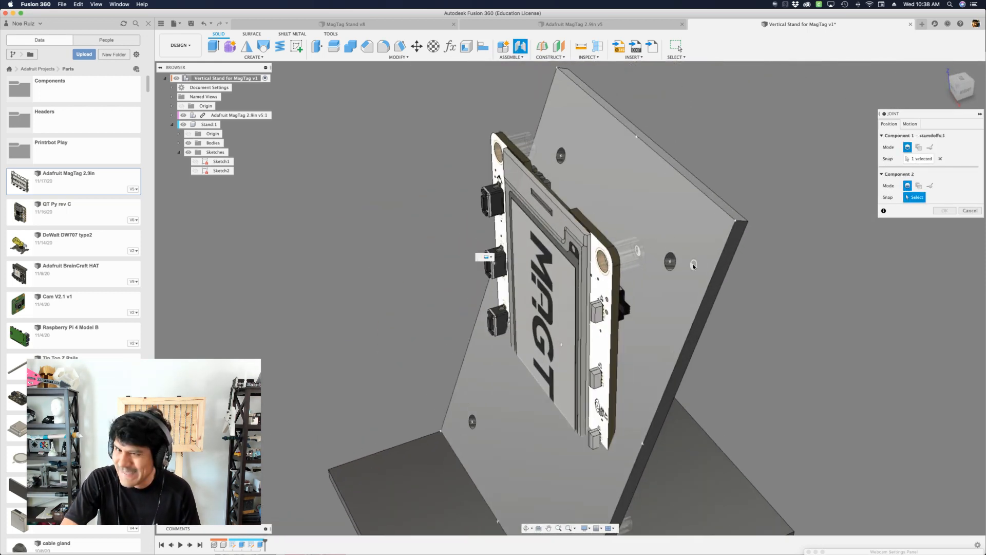
pyautogui.scroll(5, 691, 266)
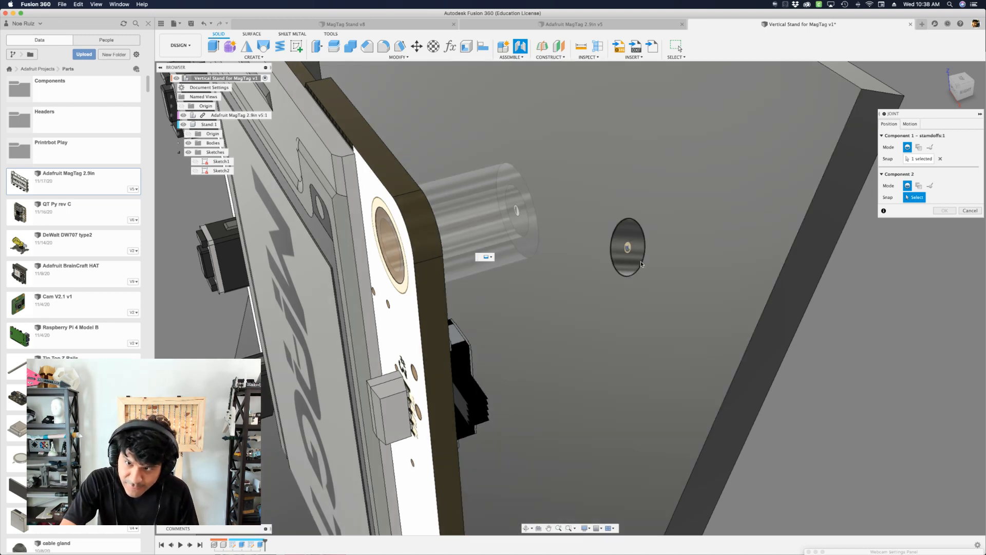
pyautogui.click(640, 263)
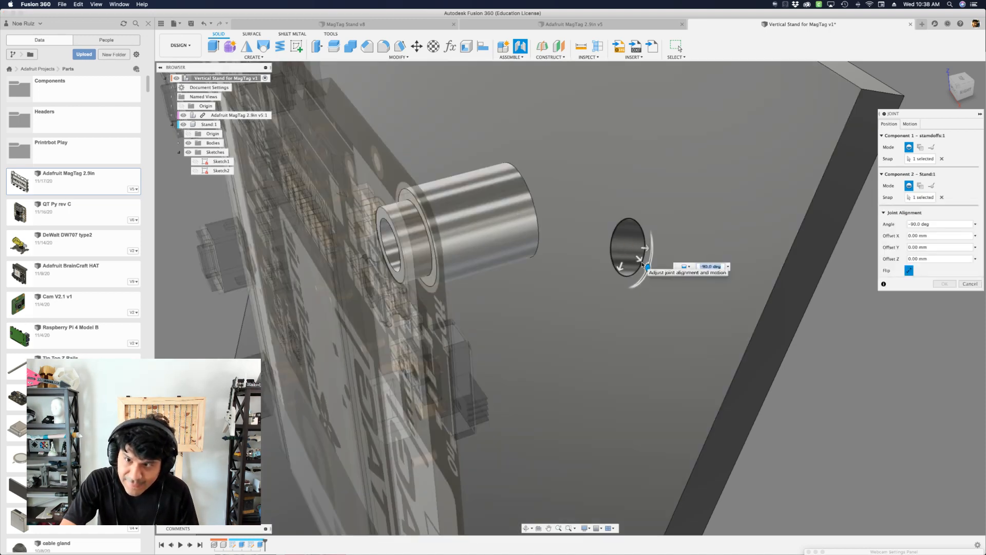
pyautogui.scroll(-3, 640, 259)
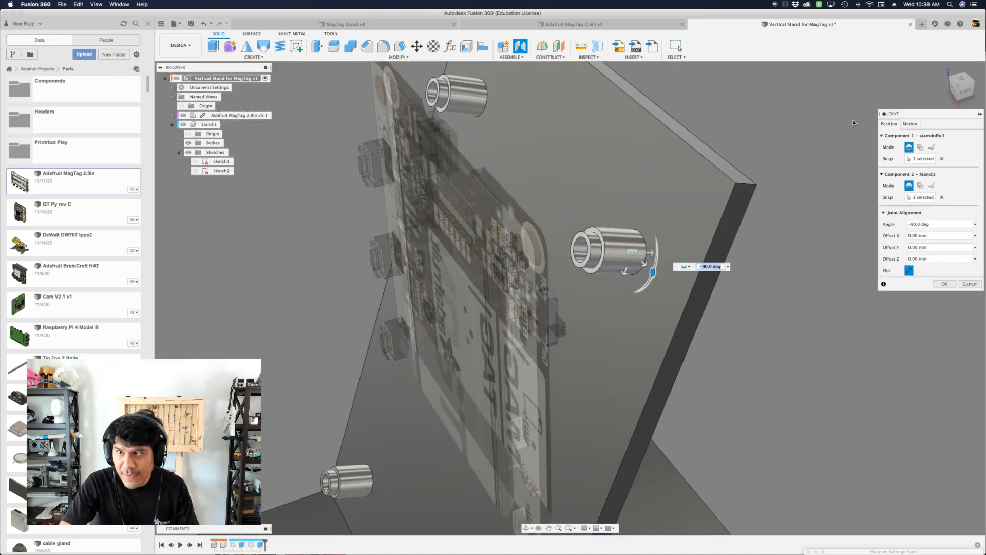
pyautogui.click(910, 124)
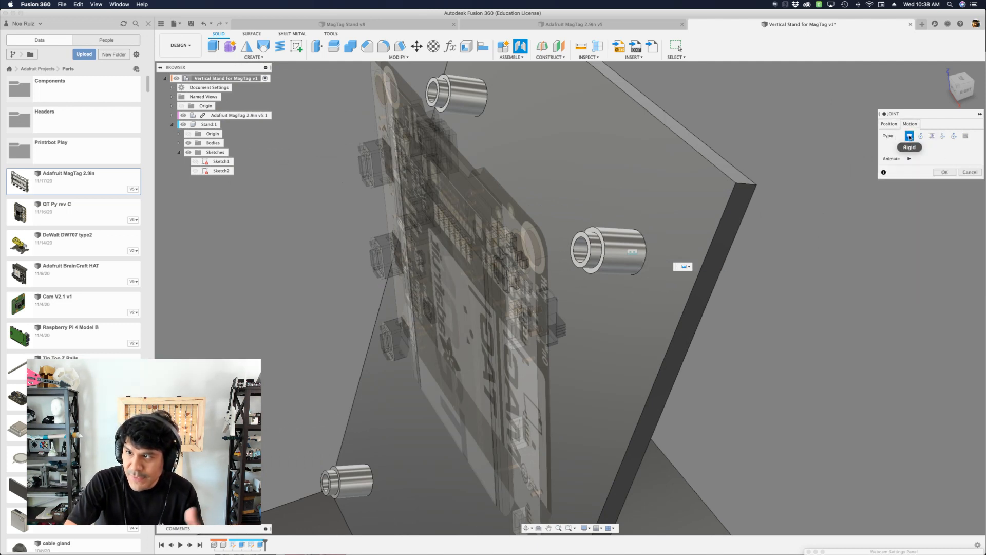
pyautogui.click(893, 125)
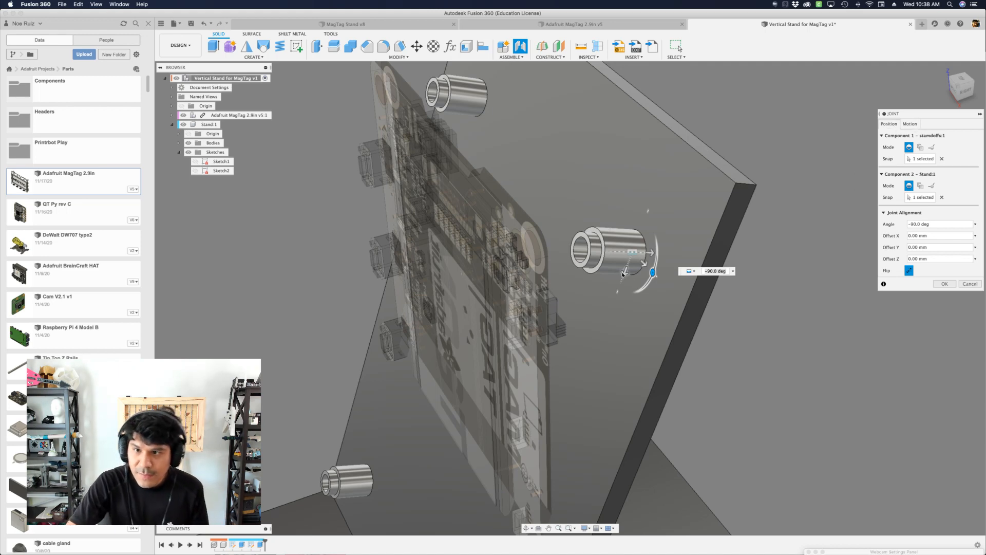
pyautogui.scroll(-3, 622, 274)
pyautogui.click(939, 284)
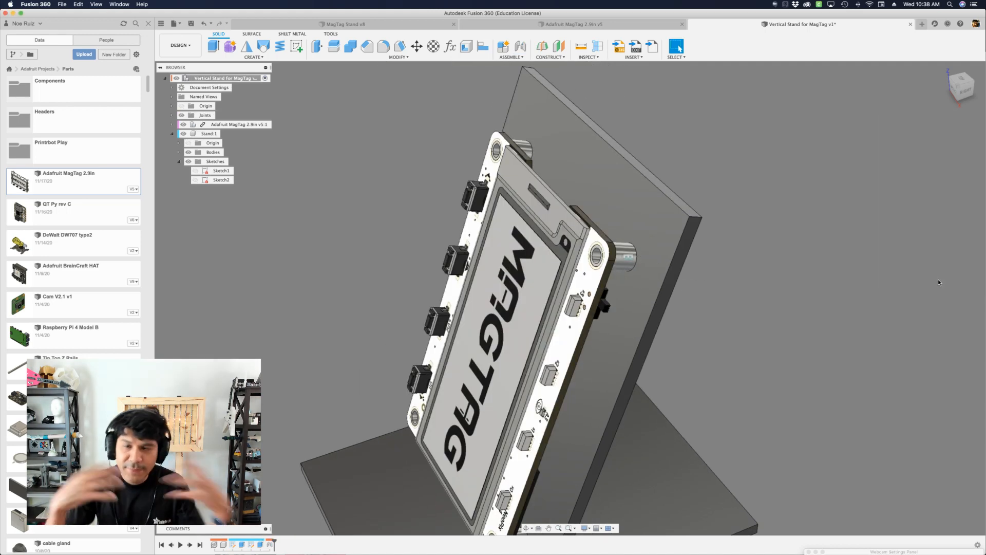
# Show Sketch2, the mounting-hole sketch, with its dimensions over the joined board and wall
pyautogui.scroll(-3, 938, 280)
pyautogui.keyDown('shift'); pyautogui.moveTo(962, 309); pyautogui.dragTo(961, 297, button='middle'); pyautogui.keyUp('shift')
pyautogui.keyDown('shift'); pyautogui.moveTo(787, 276); pyautogui.dragTo(418, 238, button='middle'); pyautogui.keyUp('shift')
pyautogui.press('Escape')
pyautogui.click(195, 180)
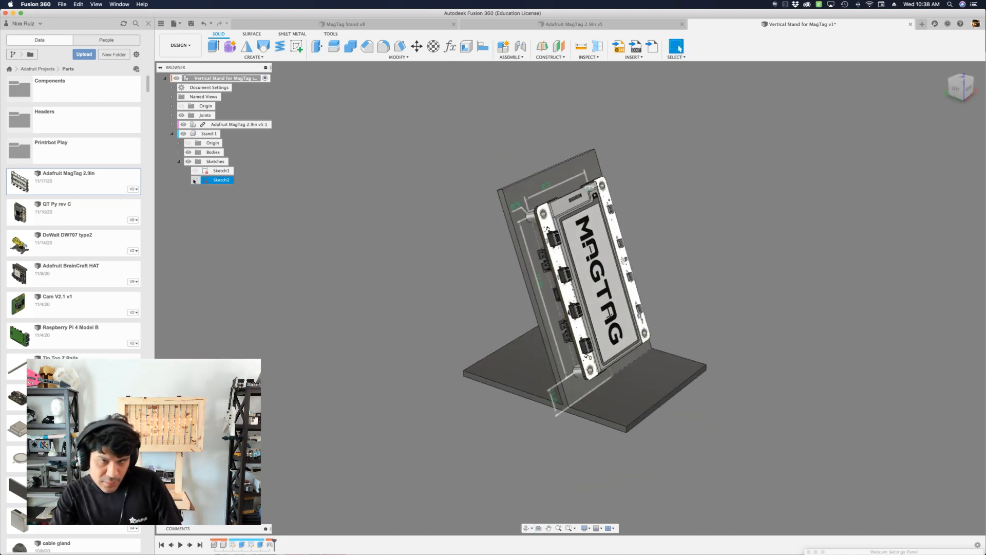
pyautogui.click(195, 180)
pyautogui.keyDown('shift'); pyautogui.moveTo(400, 335); pyautogui.dragTo(375, 331, button='middle'); pyautogui.keyUp('shift')
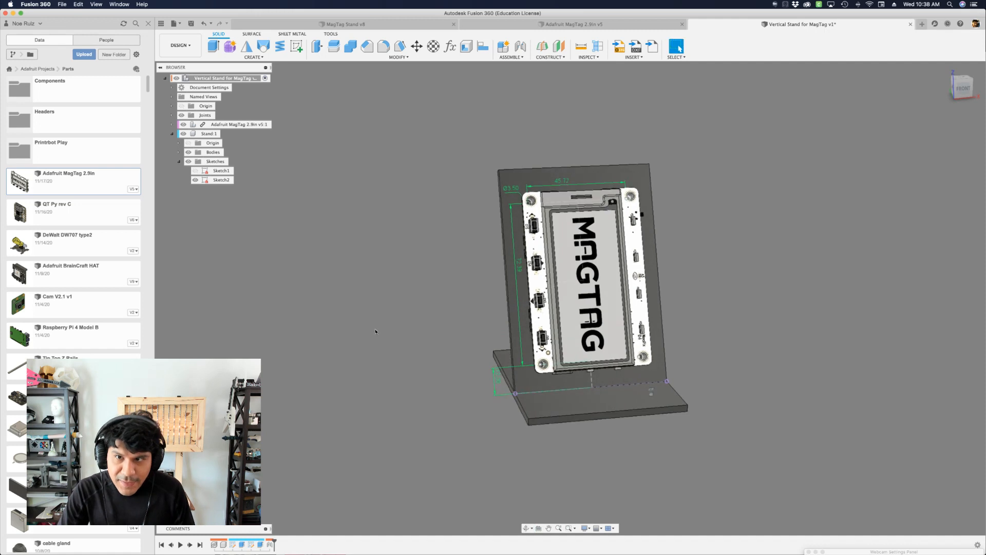
# Try 14 mm and 20 mm for the distance between the base edge and the hole rectangle
pyautogui.scroll(3, 513, 393)
pyautogui.doubleClick(513, 378)
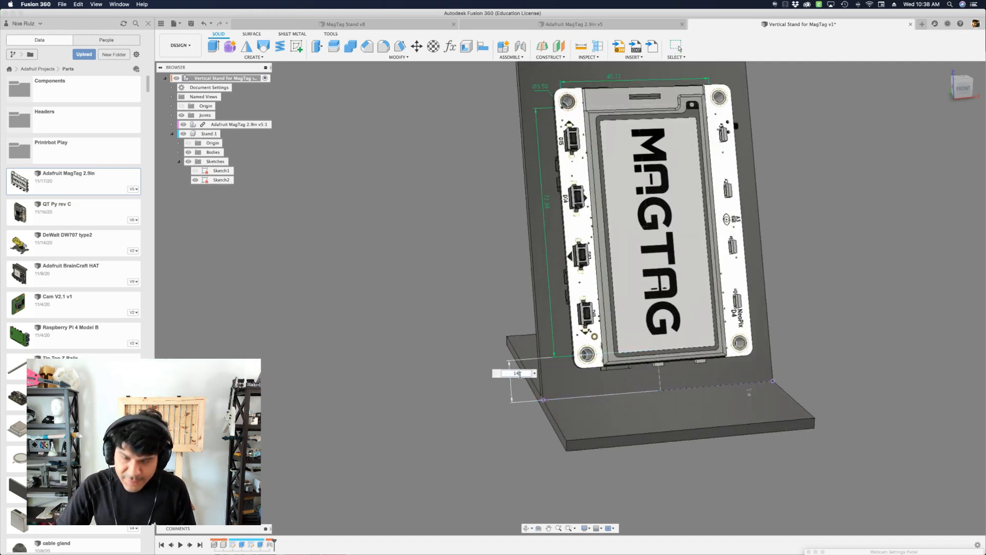
pyautogui.write('14')
pyautogui.press('Return')
pyautogui.scroll(-2, 506, 374)
pyautogui.doubleClick(510, 370)
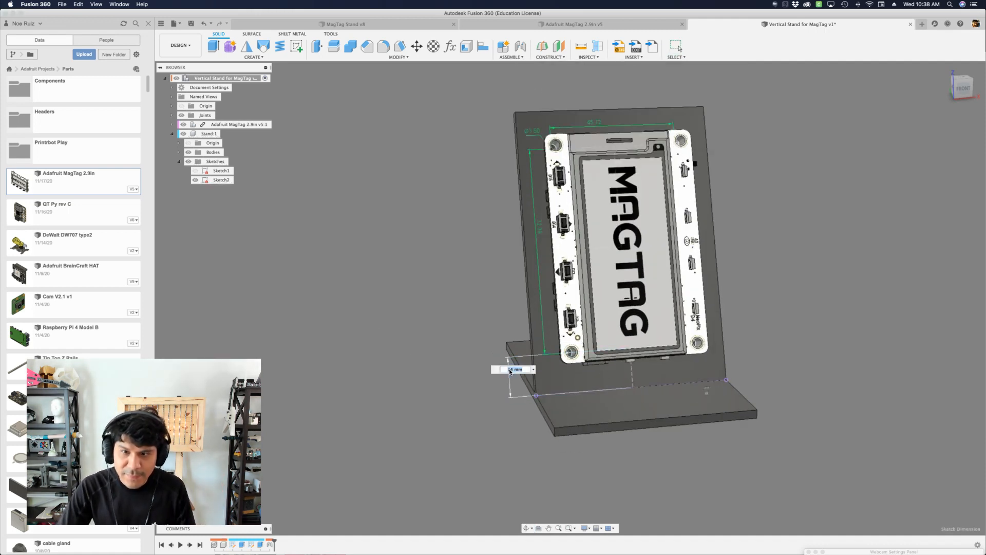
pyautogui.press('Return')
# Set the distance between the base edge and the hole rectangle to 30 mm
pyautogui.scroll(5, 591, 334)
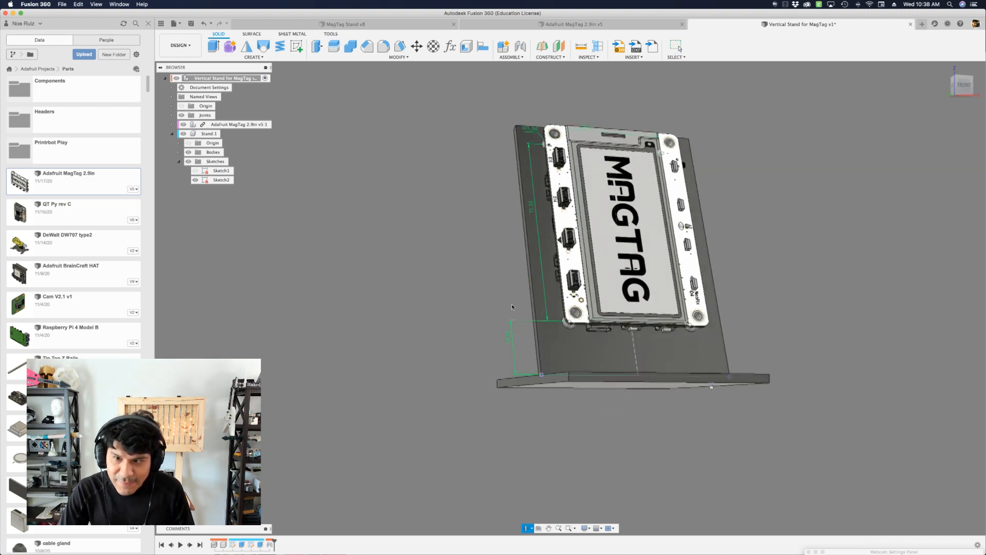
pyautogui.scroll(2, 592, 334)
pyautogui.keyDown('shift'); pyautogui.moveTo(602, 308); pyautogui.dragTo(363, 272, button='middle'); pyautogui.keyUp('shift')
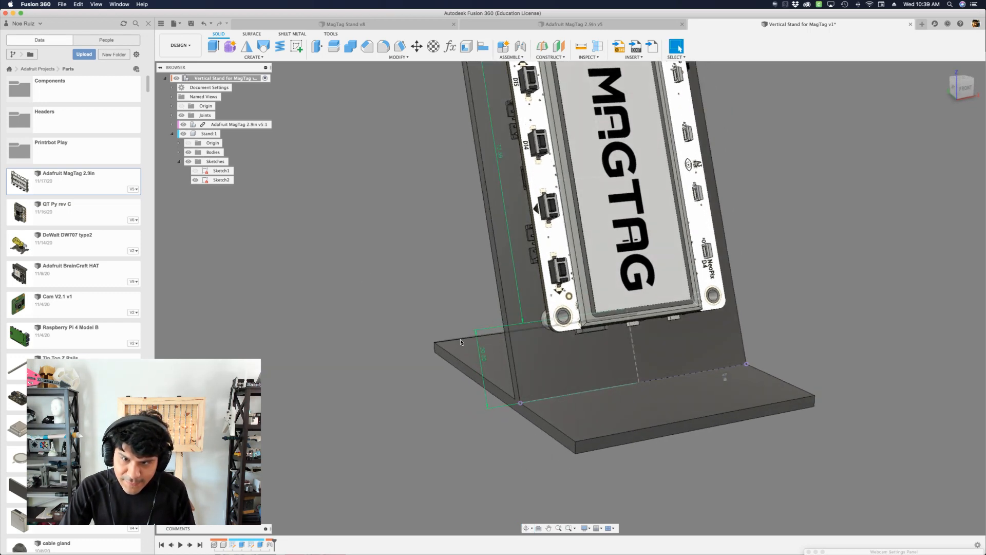
pyautogui.doubleClick(485, 355)
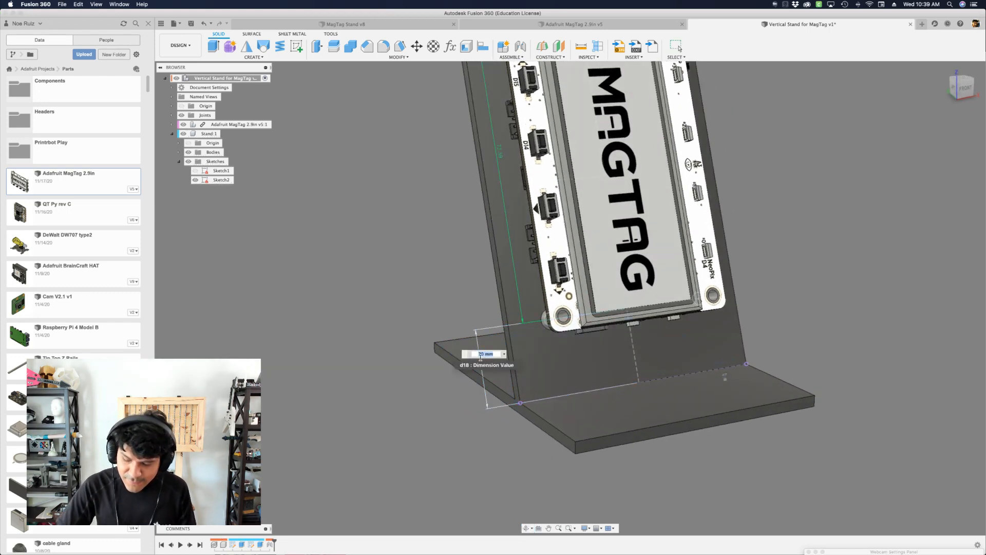
pyautogui.write('30')
pyautogui.press('Return')
pyautogui.scroll(-3, 465, 388)
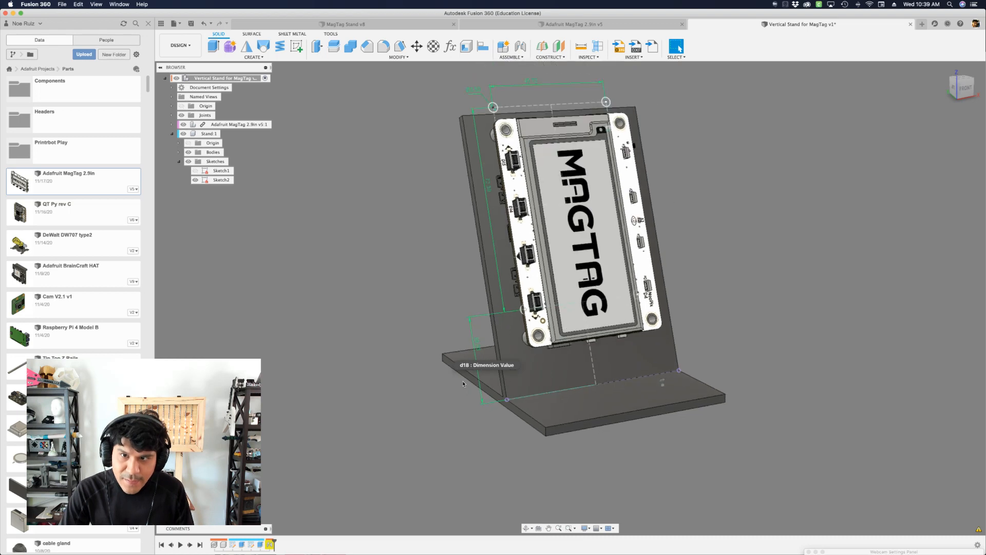
# Set the user parameter standHeight to 110 mm so the wall extends past the upper mounting holes
pyautogui.keyDown('shift'); pyautogui.moveTo(401, 312); pyautogui.dragTo(560, 307, button='middle'); pyautogui.keyUp('shift')
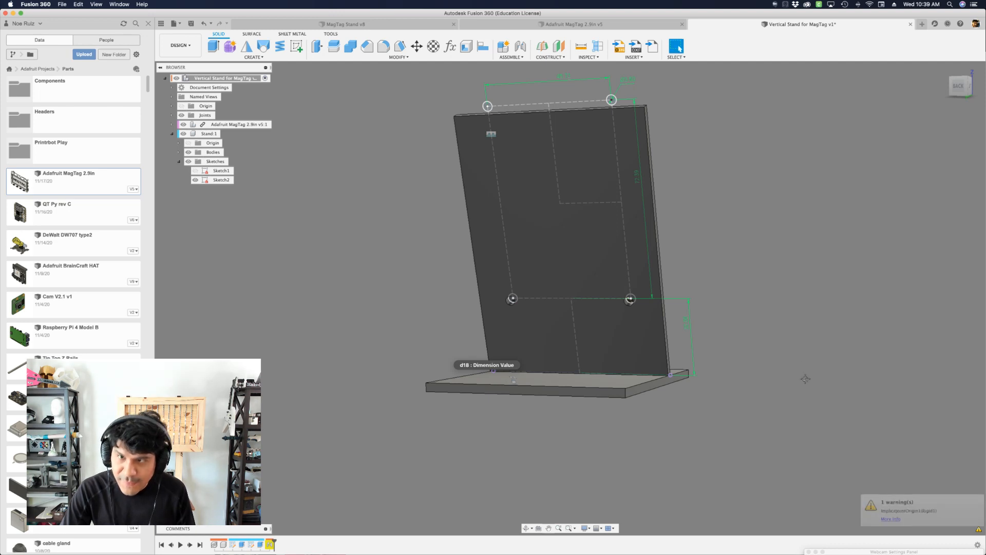
pyautogui.moveTo(614, 100); pyautogui.dragTo(635, 124, button='middle')
pyautogui.scroll(4, 635, 123)
pyautogui.scroll(-2, 636, 124)
pyautogui.scroll(-3, 636, 124)
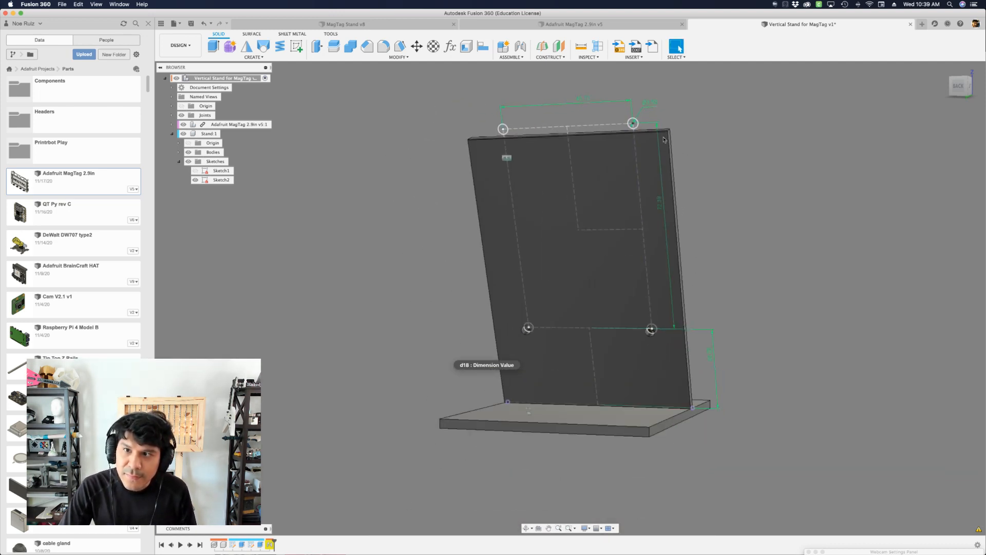
pyautogui.scroll(4, 636, 125)
pyautogui.scroll(-2, 718, 190)
pyautogui.hotkey('shift', 'p')
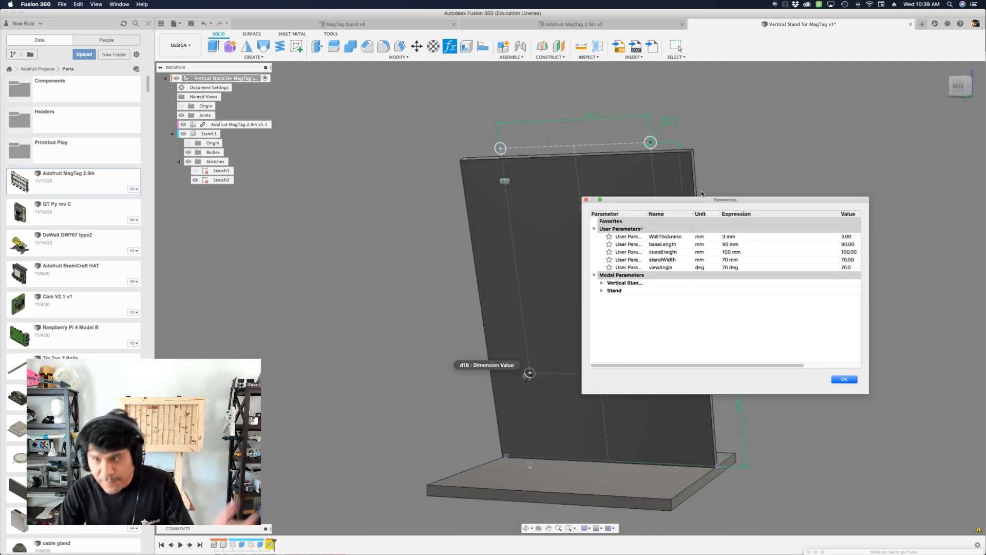
pyautogui.doubleClick(731, 252)
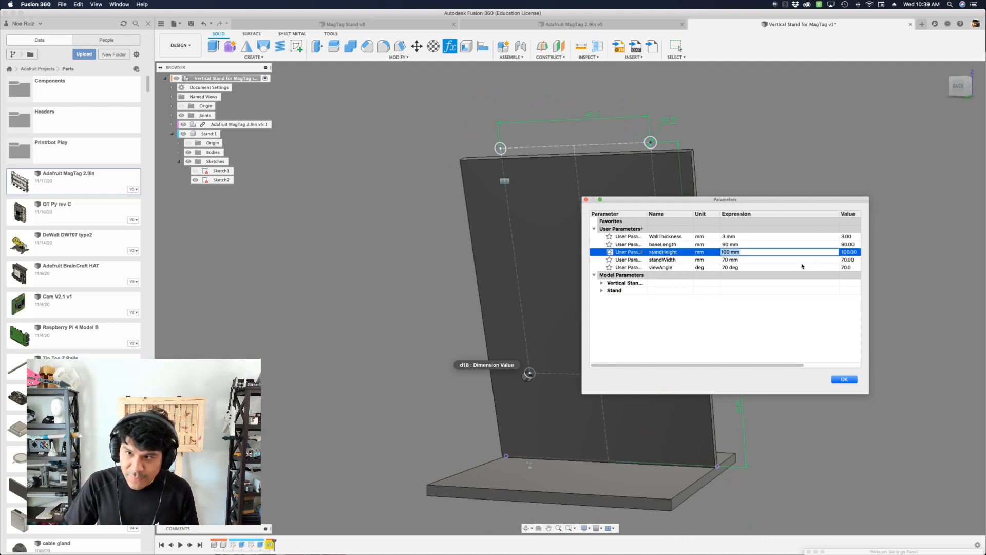
pyautogui.press('Return')
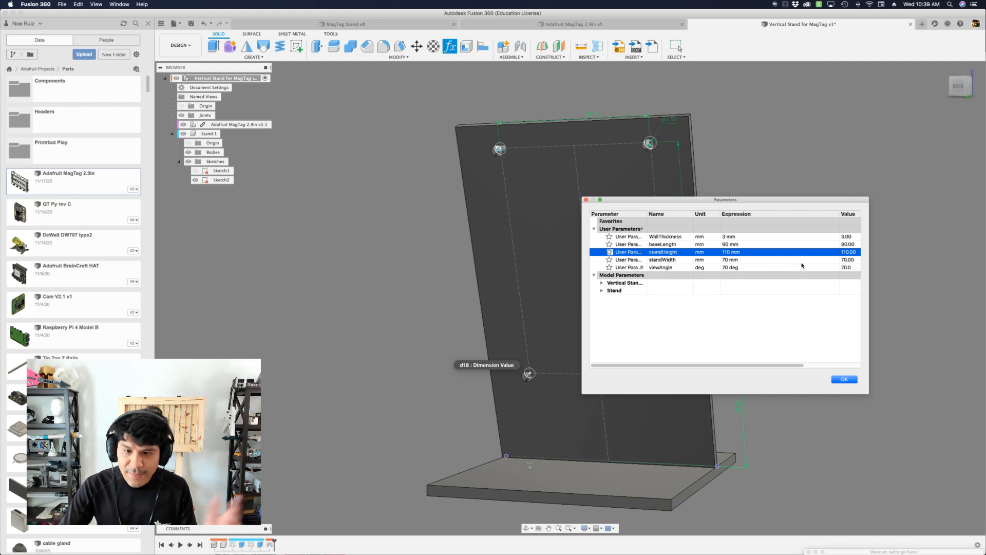
pyautogui.click(853, 382)
# Edit Sketch2 and draw a 25 mm diameter circle on the wall between the lower mounting holes and the base
pyautogui.keyDown('shift'); pyautogui.moveTo(846, 313); pyautogui.dragTo(746, 315, button='middle'); pyautogui.keyUp('shift')
pyautogui.scroll(-2, 750, 327)
pyautogui.scroll(3, 556, 386)
pyautogui.keyDown('shift'); pyautogui.moveTo(555, 388); pyautogui.dragTo(692, 409, button='middle'); pyautogui.keyUp('shift')
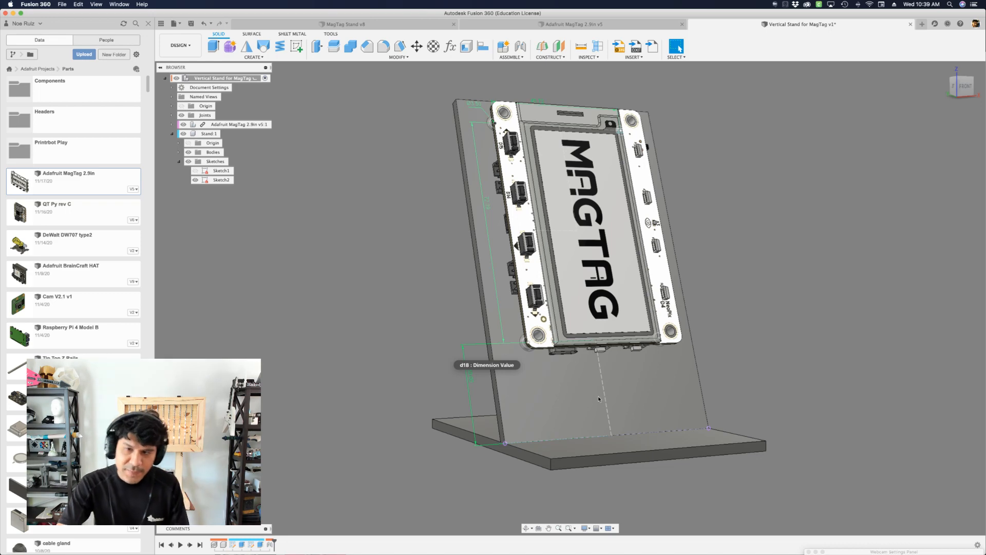
pyautogui.keyDown('shift'); pyautogui.moveTo(598, 398); pyautogui.dragTo(746, 404, button='middle'); pyautogui.keyUp('shift')
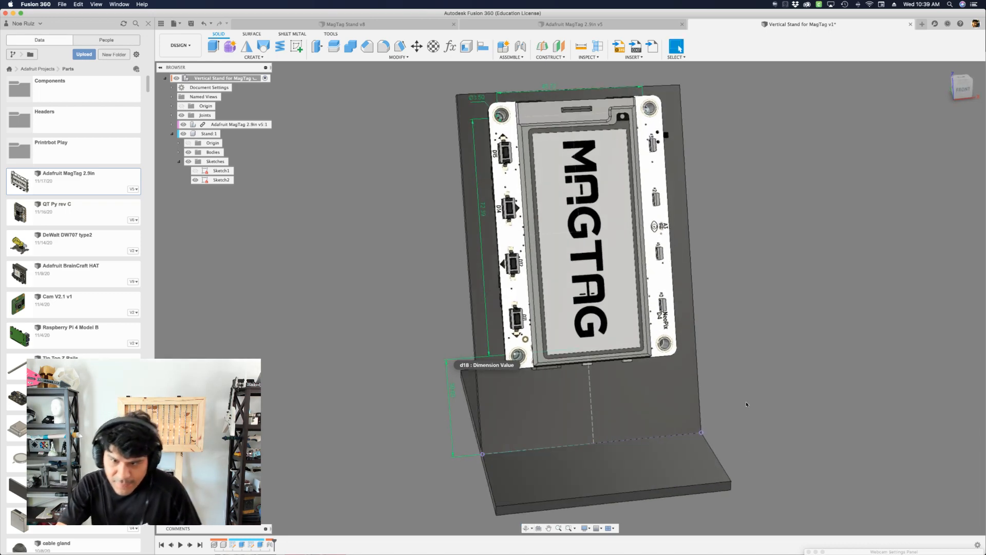
pyautogui.doubleClick(206, 181)
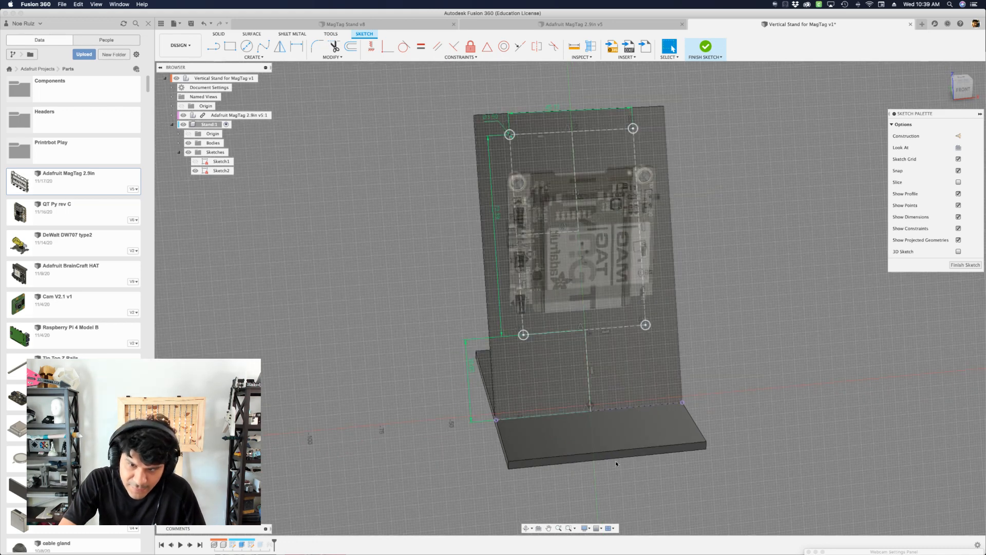
pyautogui.scroll(5, 621, 369)
pyautogui.press('c')
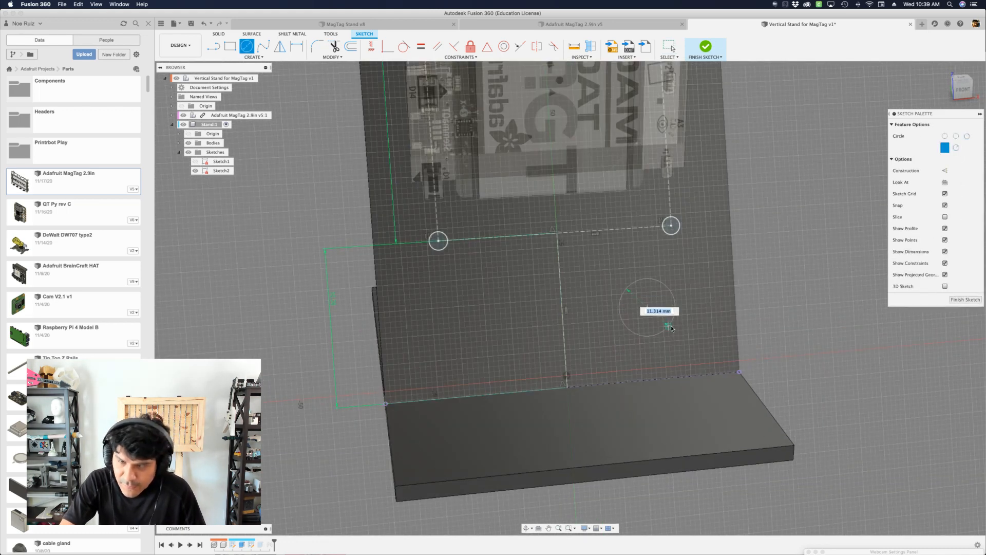
pyautogui.write('25')
pyautogui.press('Return')
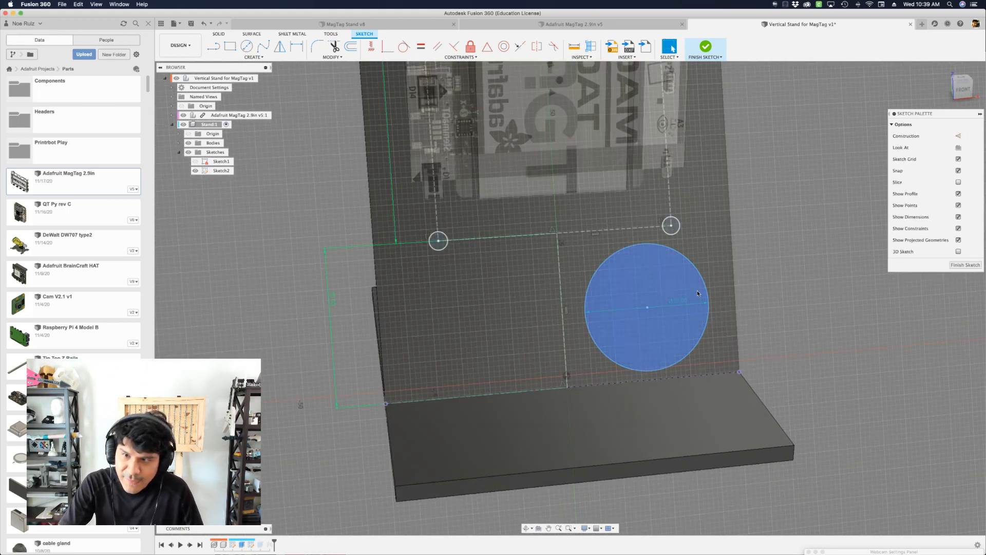
pyautogui.press('l')
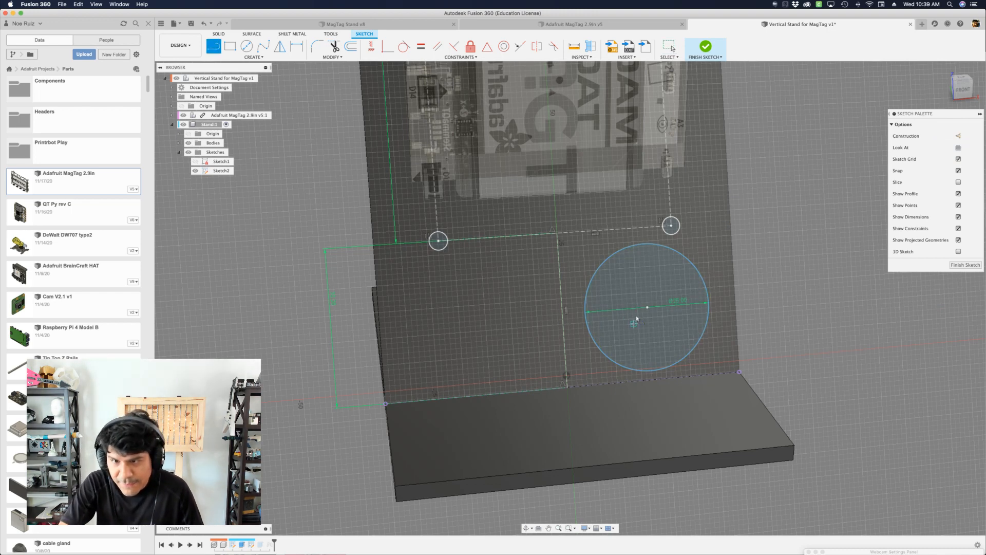
pyautogui.press('Escape')
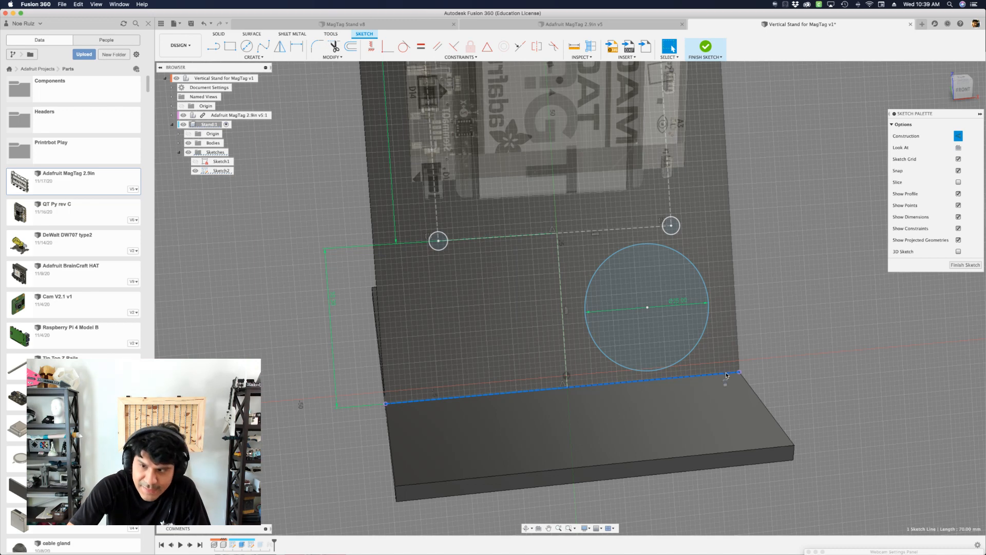
pyautogui.click(757, 353)
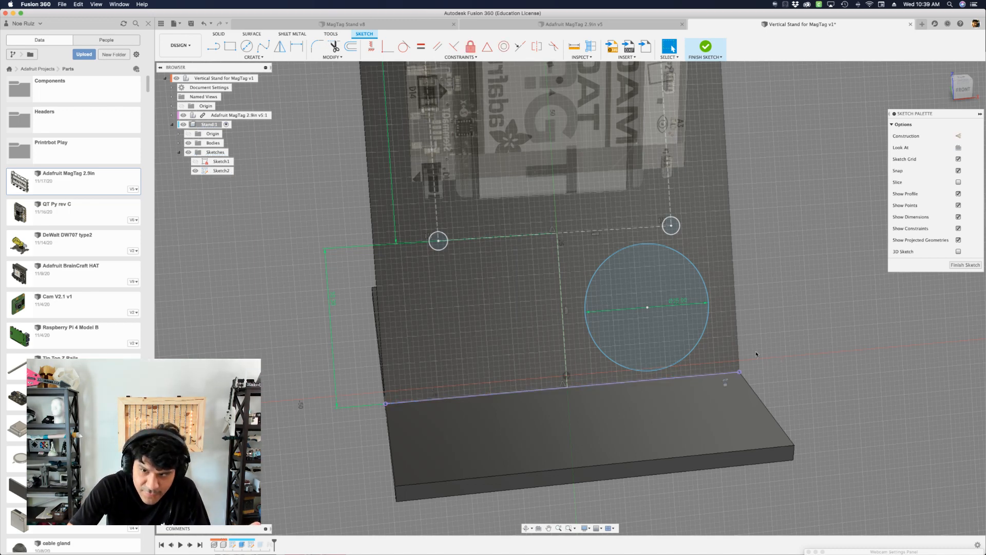
# Constrain the 25 mm circle's center coincident with the midpoint of the base edge line
pyautogui.moveTo(648, 307)
pyautogui.mouseDown()
pyautogui.moveTo(647, 324)
pyautogui.moveTo(649, 312)
pyautogui.mouseUp()
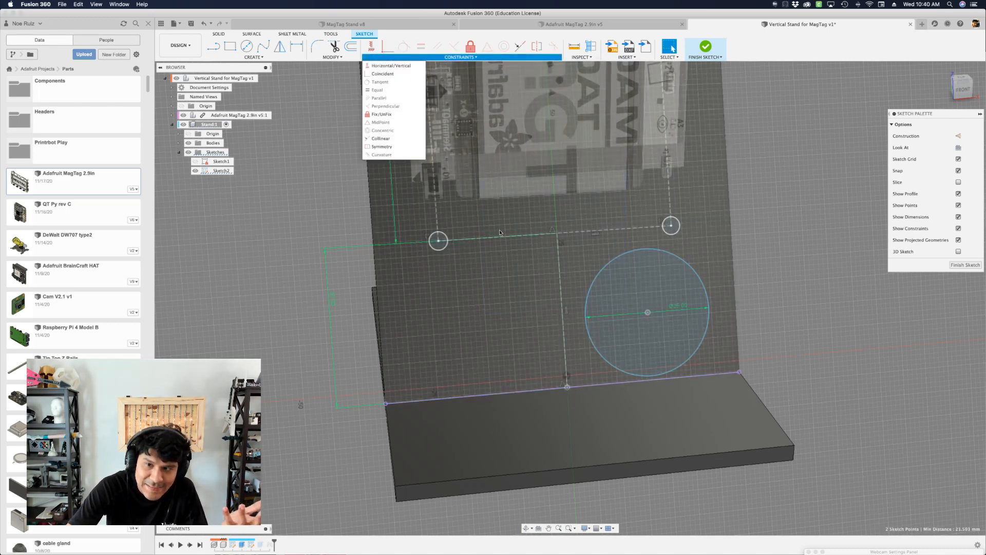
pyautogui.click(386, 51)
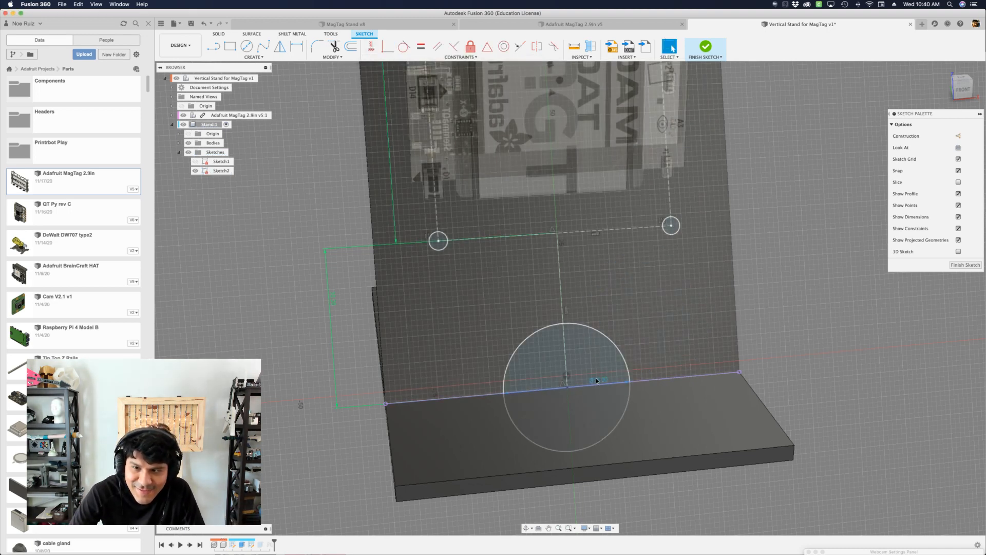
# Select the half of the 25 mm circle above the base edge and finish the sketch
pyautogui.click(572, 349)
pyautogui.scroll(-3, 481, 352)
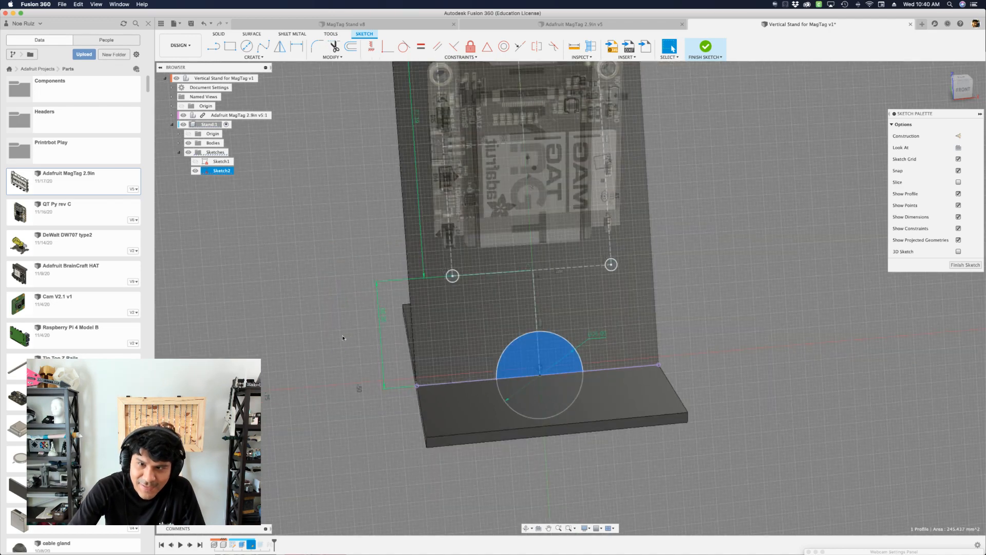
pyautogui.keyDown('shift'); pyautogui.moveTo(342, 335); pyautogui.dragTo(373, 340, button='middle'); pyautogui.keyUp('shift')
pyautogui.scroll(3, 519, 348)
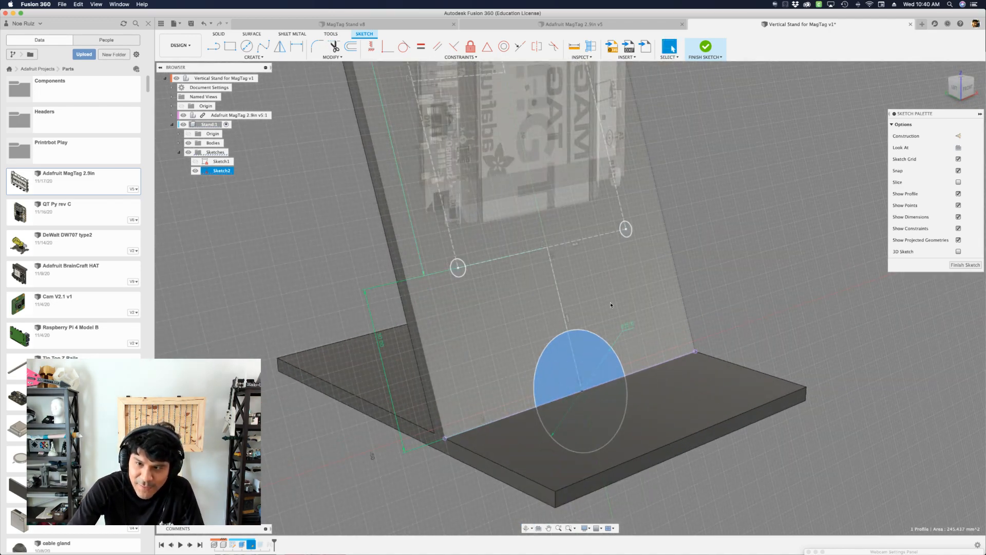
pyautogui.click(705, 47)
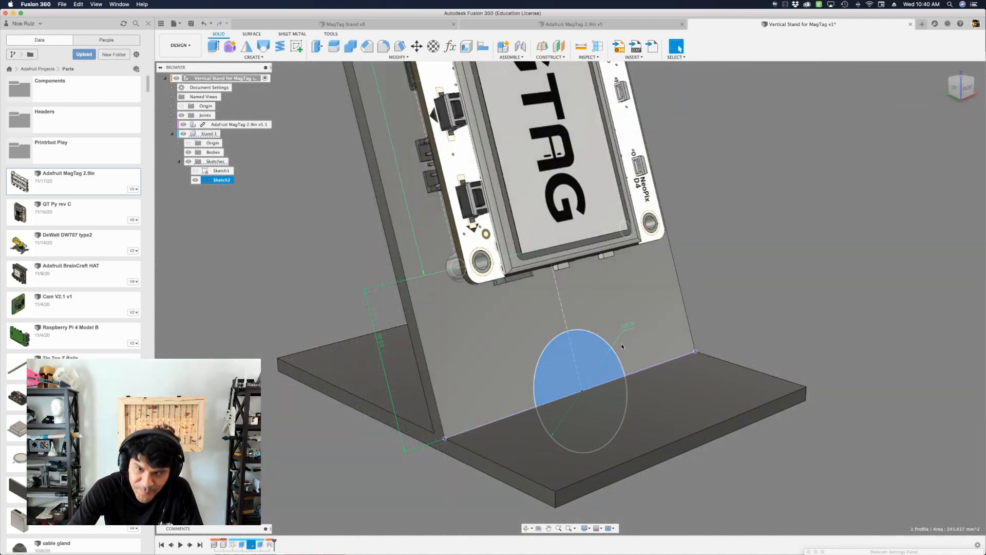
# Extrude-cut the semicircular profile through the wall using the To Object extent up to the wall's back face, and hide Sketch2
pyautogui.press('e')
pyautogui.scroll(-2, 682, 328)
pyautogui.keyDown('shift'); pyautogui.moveTo(682, 329); pyautogui.dragTo(766, 301, button='middle'); pyautogui.keyUp('shift')
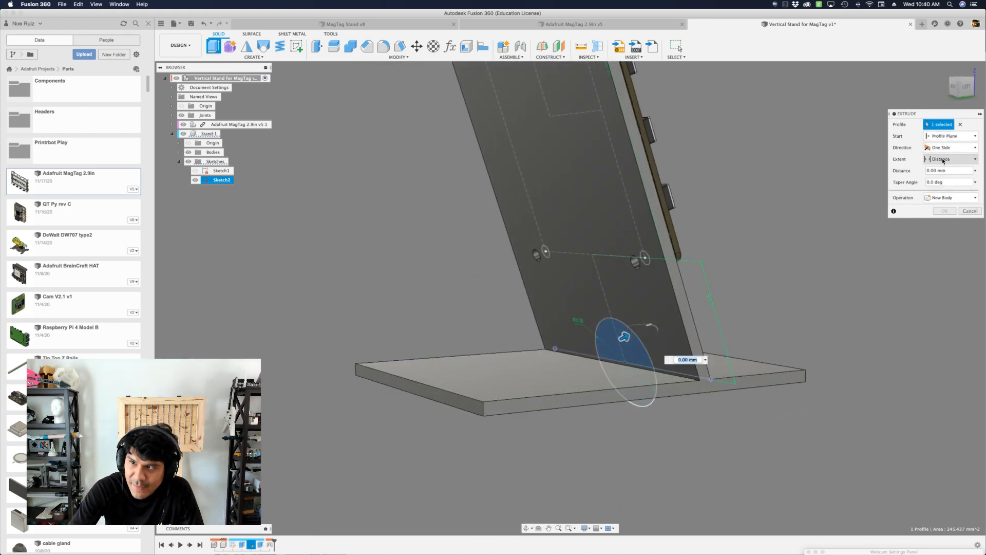
pyautogui.click(944, 159)
pyautogui.click(943, 173)
pyautogui.click(566, 282)
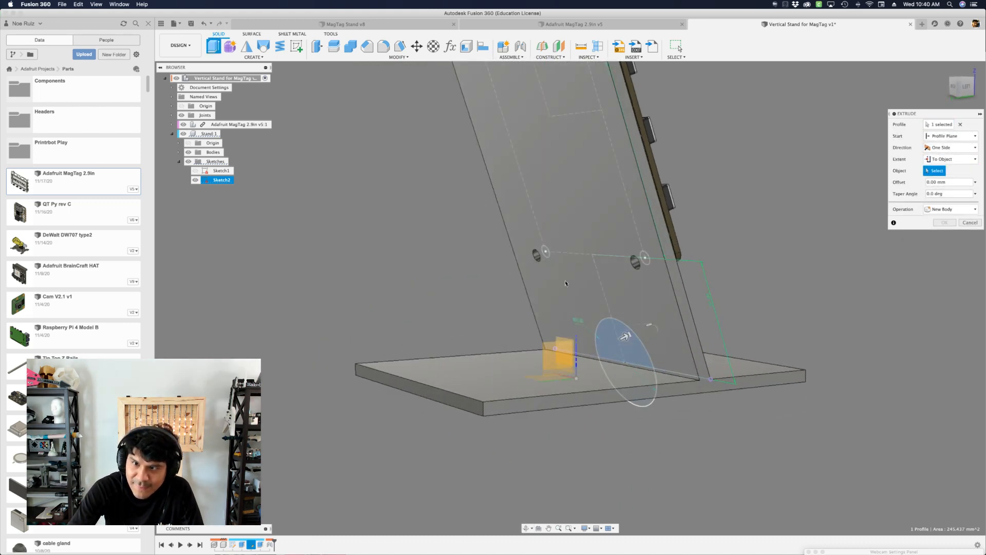
pyautogui.keyDown('shift'); pyautogui.moveTo(688, 280); pyautogui.dragTo(464, 230, button='middle'); pyautogui.keyUp('shift')
pyautogui.press('Return')
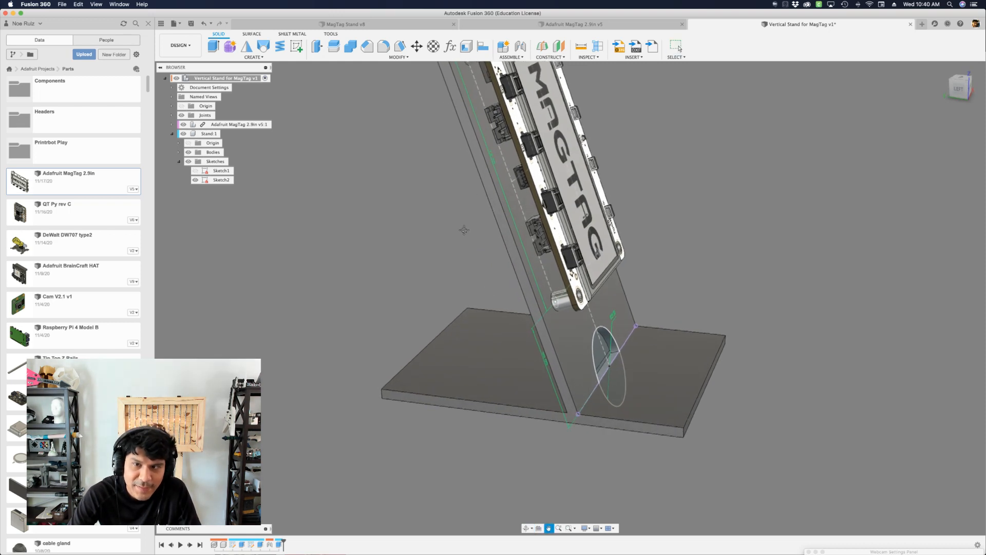
pyautogui.click(194, 180)
pyautogui.scroll(-3, 376, 180)
pyautogui.moveTo(361, 217); pyautogui.dragTo(396, 277, button='middle')
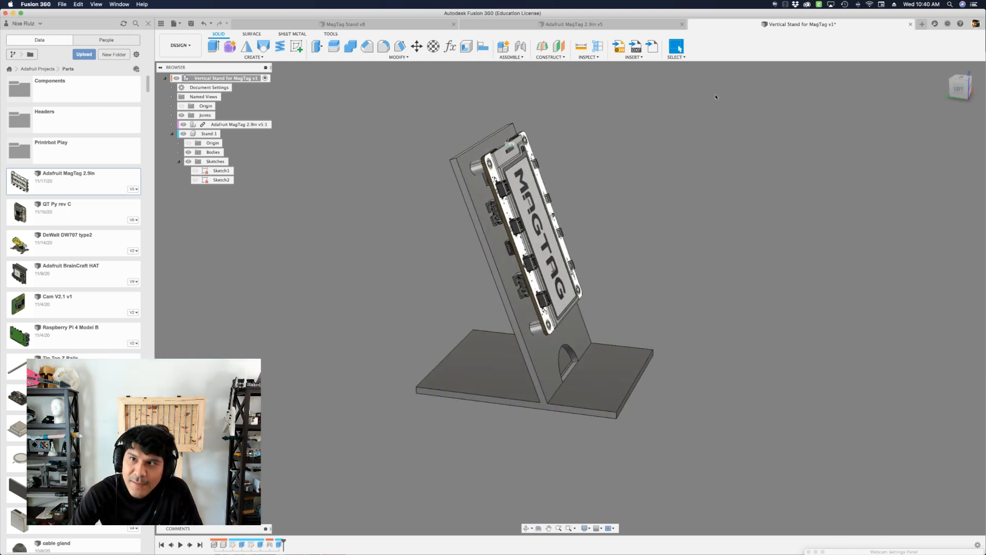
# Create a section analysis of the stand on the YZ plane at 0 mm distance
pyautogui.click(598, 48)
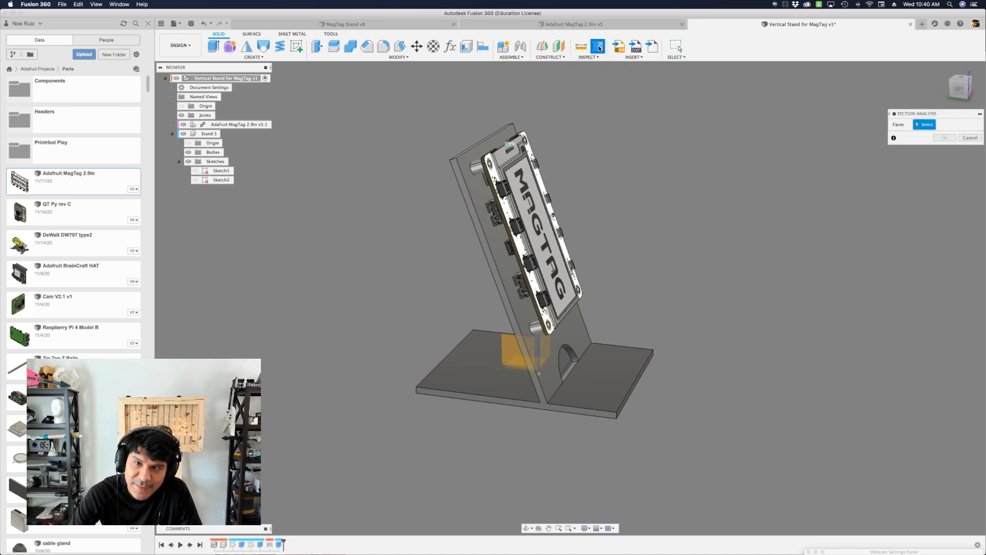
pyautogui.click(454, 298)
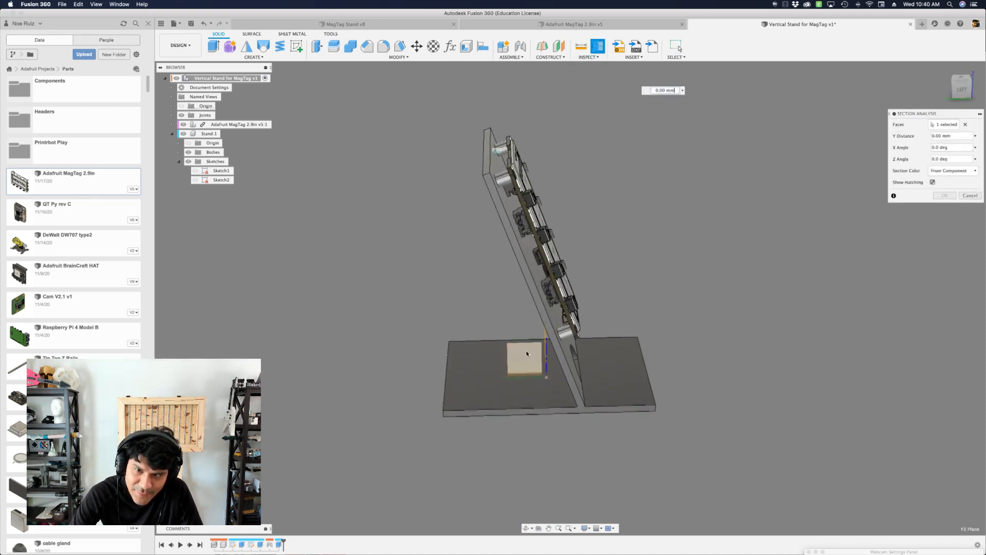
pyautogui.press('Return')
# Examine the cutout's lower face in the section view and check its angle against the base's top face
pyautogui.scroll(6, 584, 355)
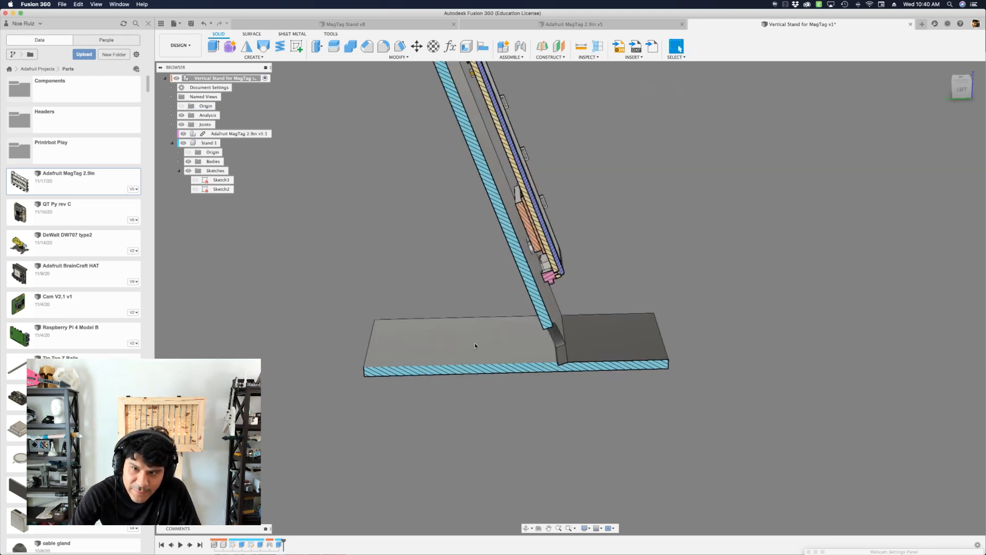
pyautogui.keyDown('shift'); pyautogui.moveTo(584, 354); pyautogui.dragTo(687, 365, button='middle'); pyautogui.keyUp('shift')
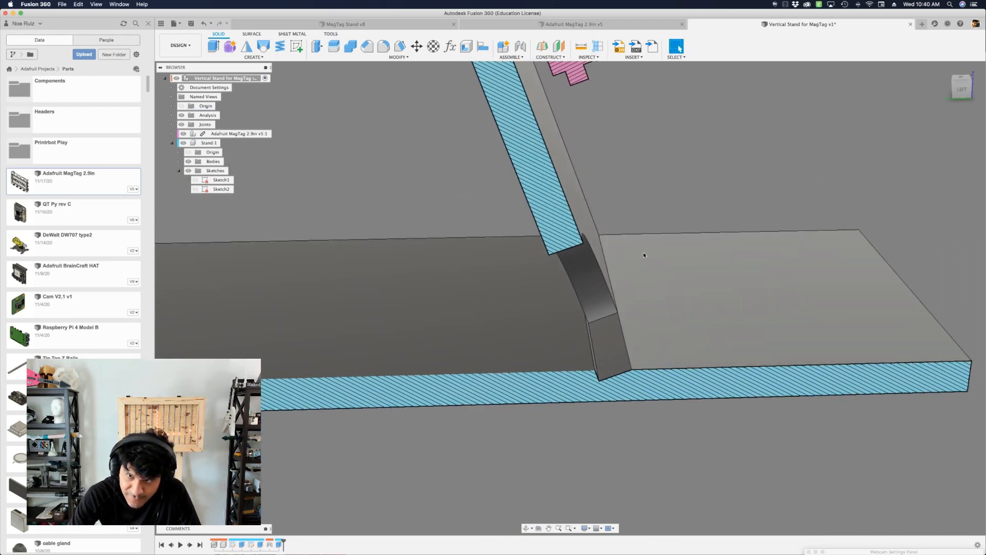
pyautogui.keyDown('shift'); pyautogui.moveTo(645, 255); pyautogui.dragTo(643, 240, button='middle'); pyautogui.keyUp('shift')
pyautogui.scroll(5, 600, 353)
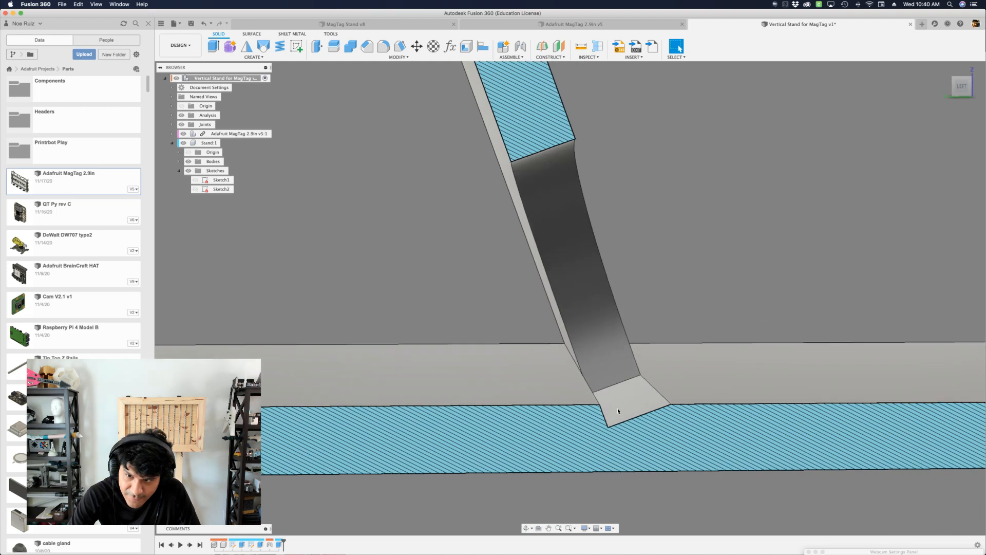
pyautogui.keyDown('shift'); pyautogui.moveTo(696, 334); pyautogui.dragTo(693, 336, button='middle'); pyautogui.keyUp('shift')
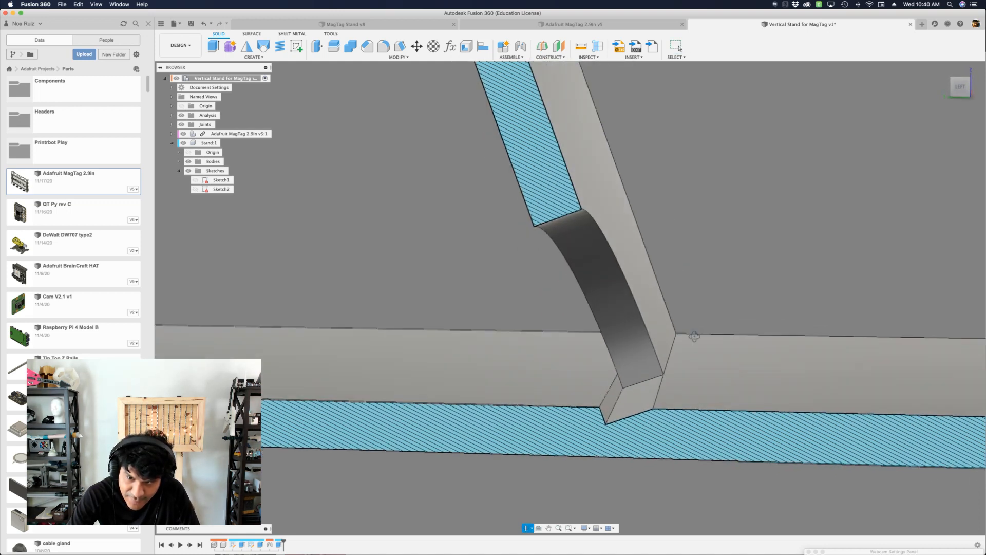
pyautogui.scroll(3, 636, 405)
pyautogui.scroll(-3, 639, 399)
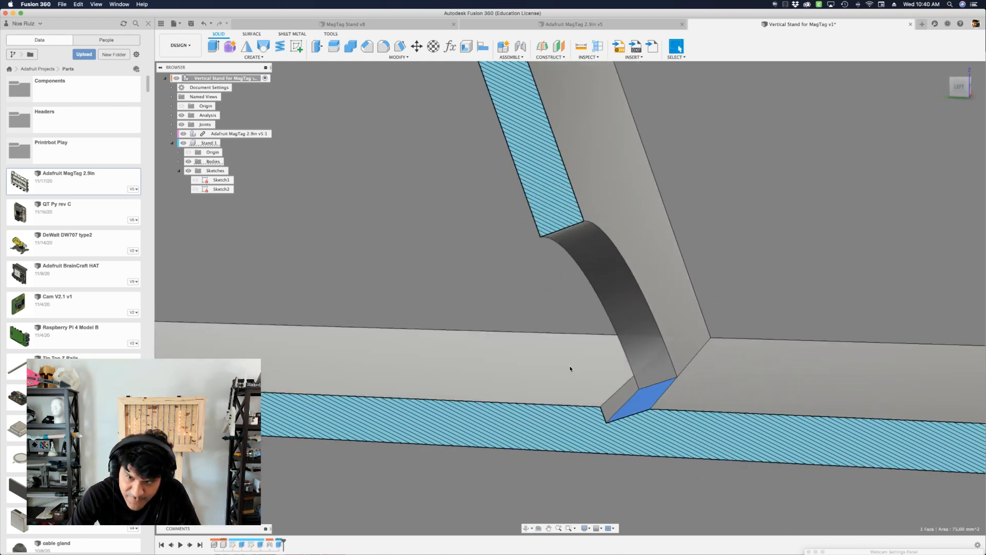
pyautogui.keyDown('shift'); pyautogui.click(571, 367); pyautogui.keyUp('shift')
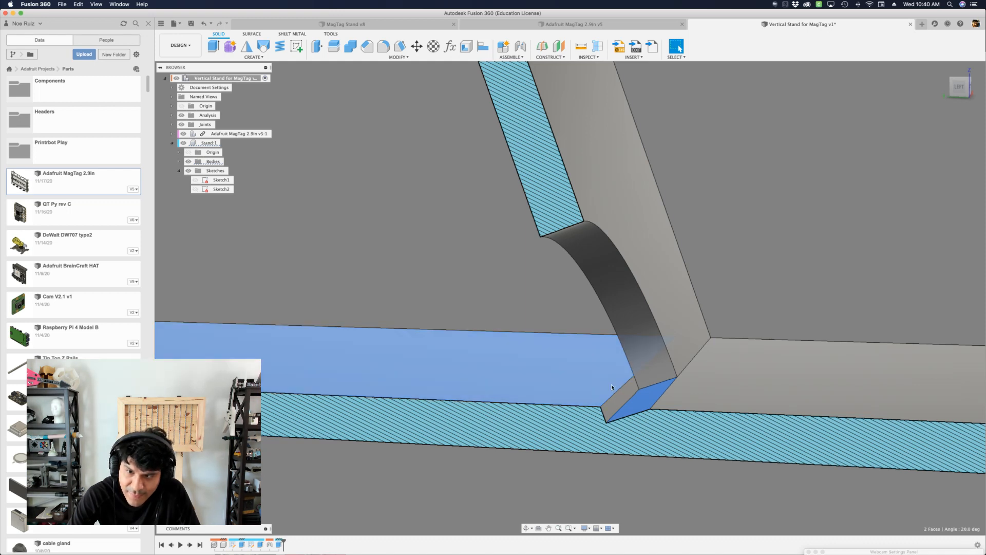
pyautogui.scroll(-2, 614, 387)
pyautogui.press('Escape')
pyautogui.scroll(-2, 638, 395)
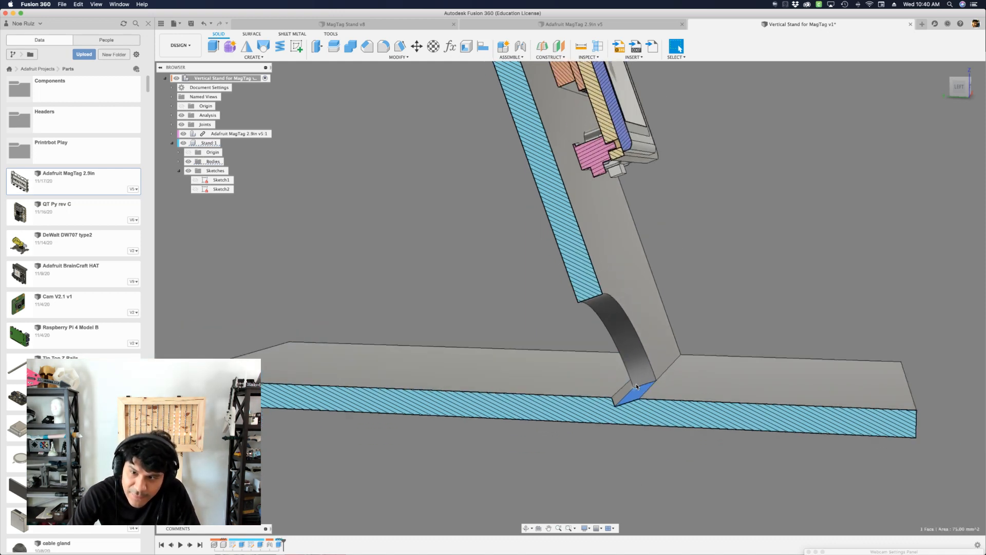
pyautogui.click(593, 381)
pyautogui.press('Escape')
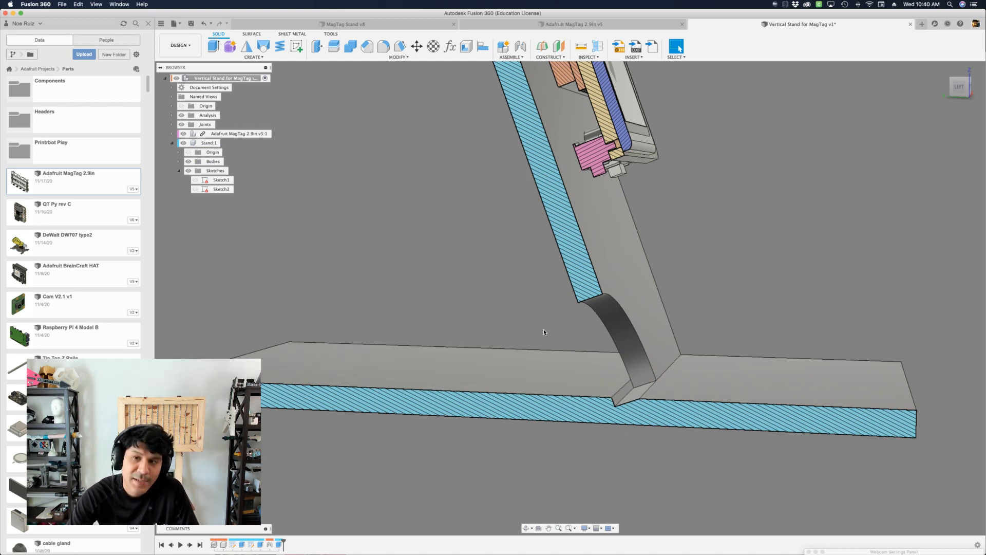
# Draft the cutout's sloped lower face by 20 degrees with the base's top face as pull direction, and hide the section analysis
pyautogui.write('sdraft')
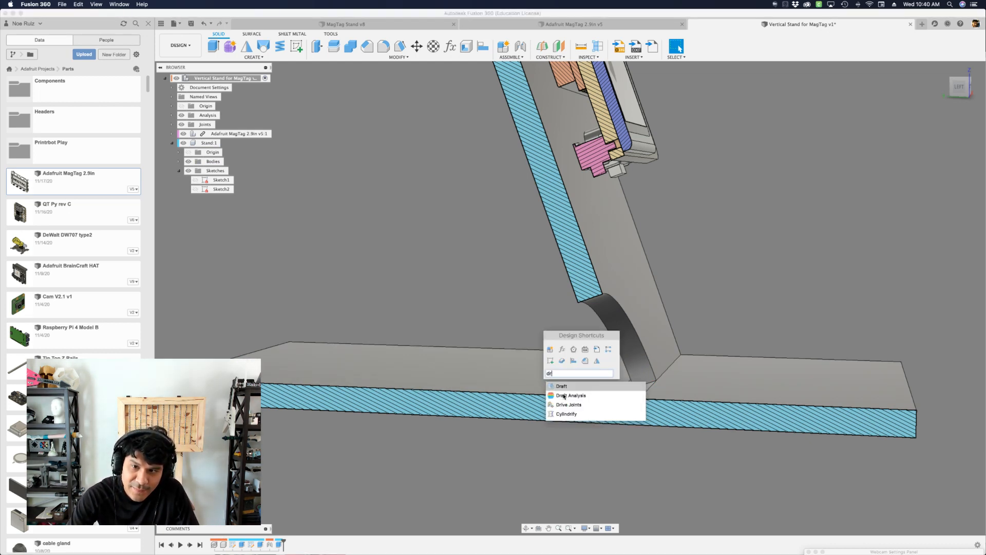
pyautogui.press('Return')
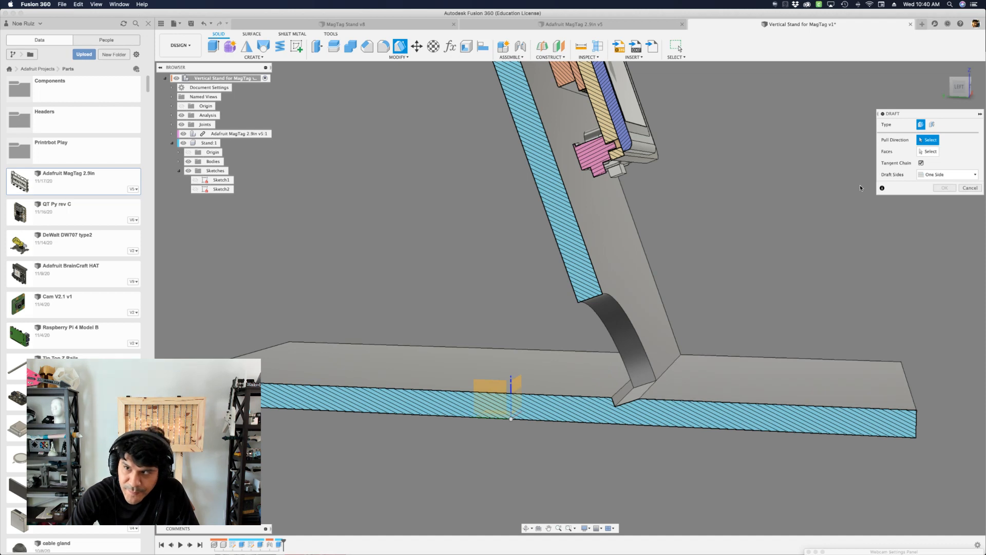
pyautogui.click(673, 386)
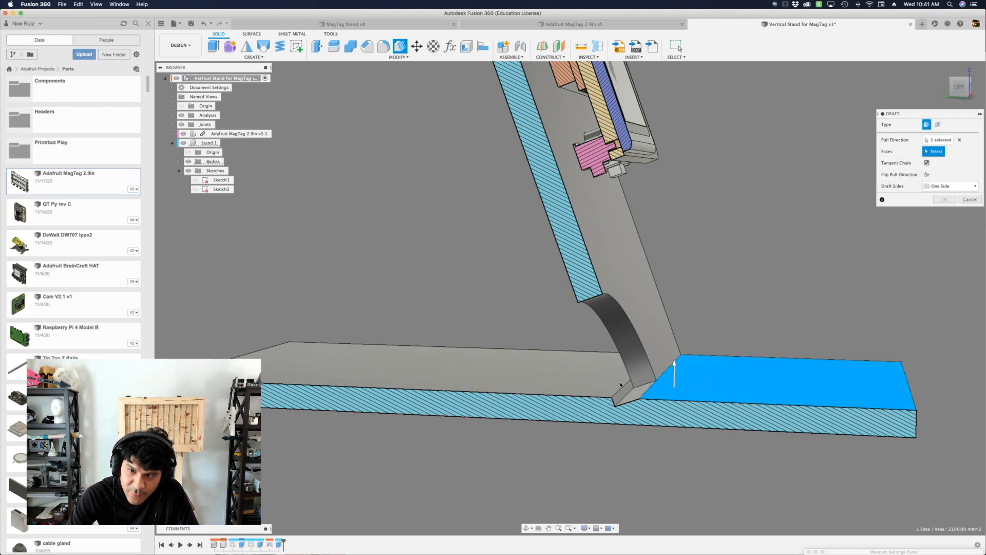
pyautogui.click(641, 393)
pyautogui.scroll(2, 676, 383)
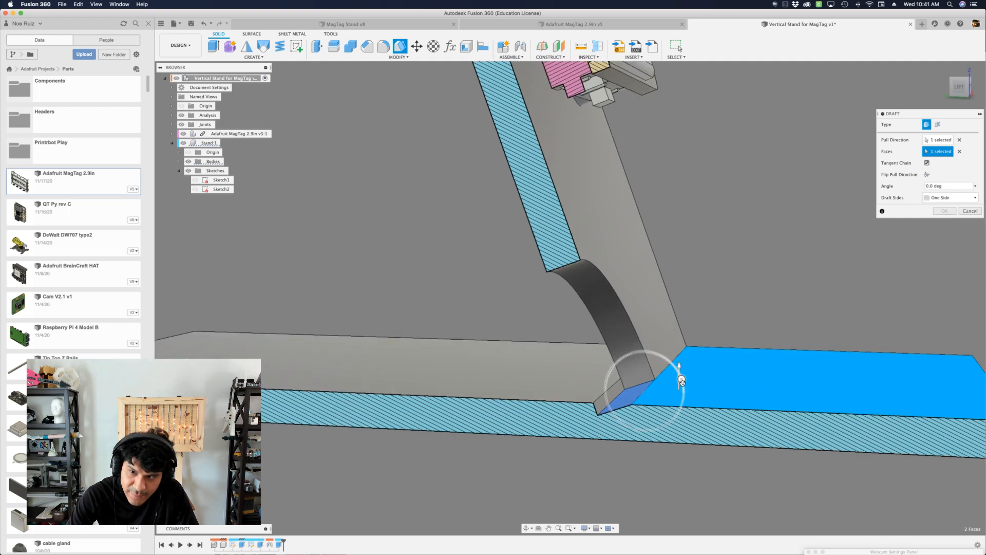
pyautogui.moveTo(681, 380); pyautogui.dragTo(686, 393)
pyautogui.scroll(-2, 311, 369)
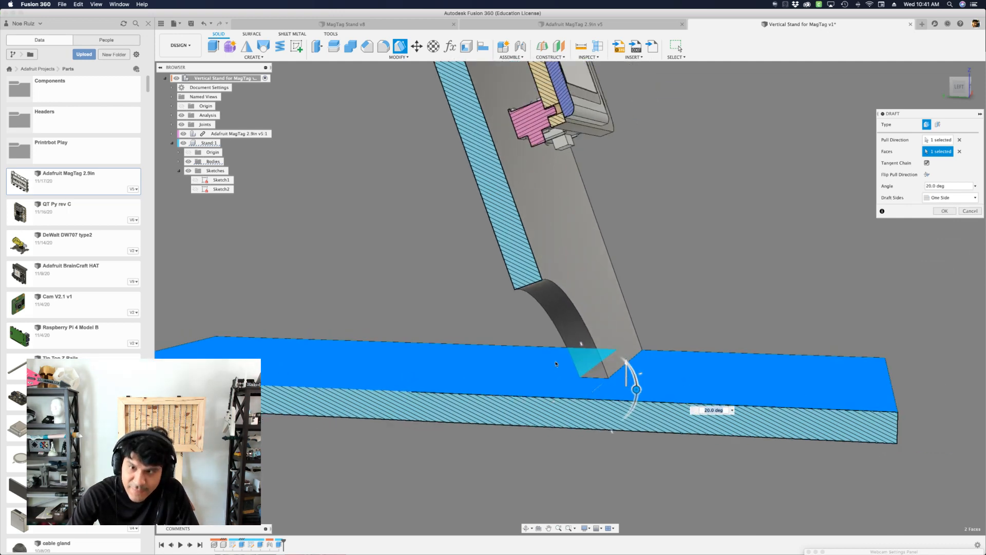
pyautogui.press('Return')
pyautogui.scroll(-3, 512, 346)
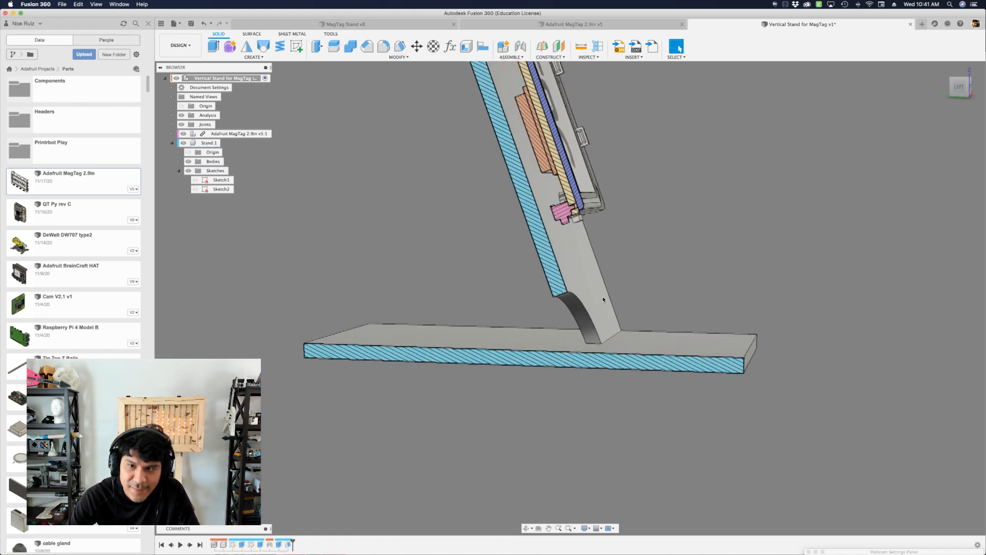
pyautogui.click(181, 118)
pyautogui.moveTo(714, 287)
pyautogui.keyDown('shift'); pyautogui.mouseDown(button='middle')
pyautogui.moveTo(781, 315)
pyautogui.moveTo(738, 322)
pyautogui.moveTo(744, 357)
pyautogui.moveTo(782, 379)
pyautogui.moveTo(702, 385)
pyautogui.moveTo(768, 308)
pyautogui.moveTo(722, 346)
pyautogui.moveTo(720, 332)
pyautogui.mouseUp(button='middle'); pyautogui.keyUp('shift')
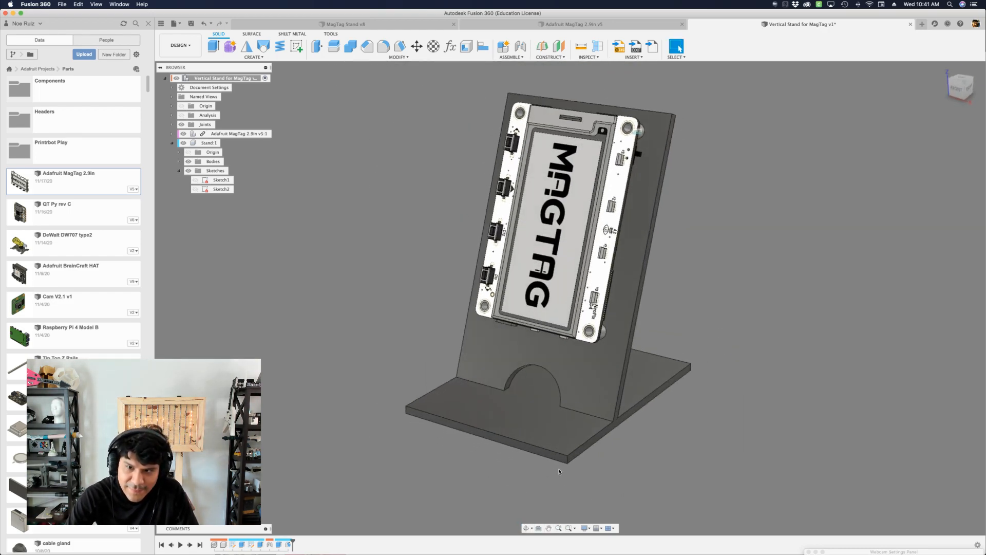
# Fillet the four vertical corner edges of the base and the two top corner edges of the wall with a 4 mm radius
pyautogui.scroll(5, 559, 471)
pyautogui.press('f')
pyautogui.click(583, 439)
pyautogui.scroll(-1, 575, 440)
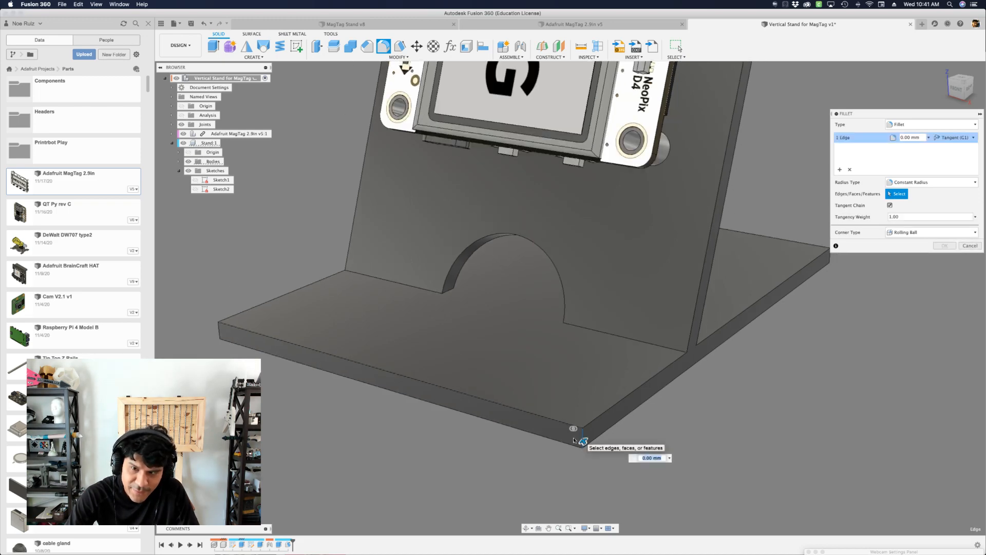
pyautogui.click(218, 328)
pyautogui.scroll(-3, 218, 328)
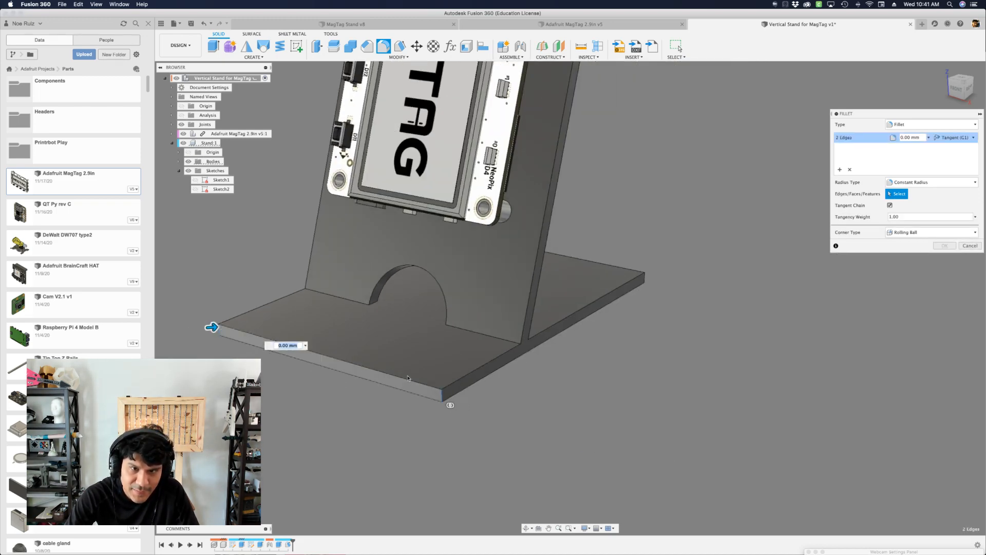
pyautogui.keyDown('shift'); pyautogui.moveTo(213, 326); pyautogui.dragTo(564, 354, button='middle'); pyautogui.keyUp('shift')
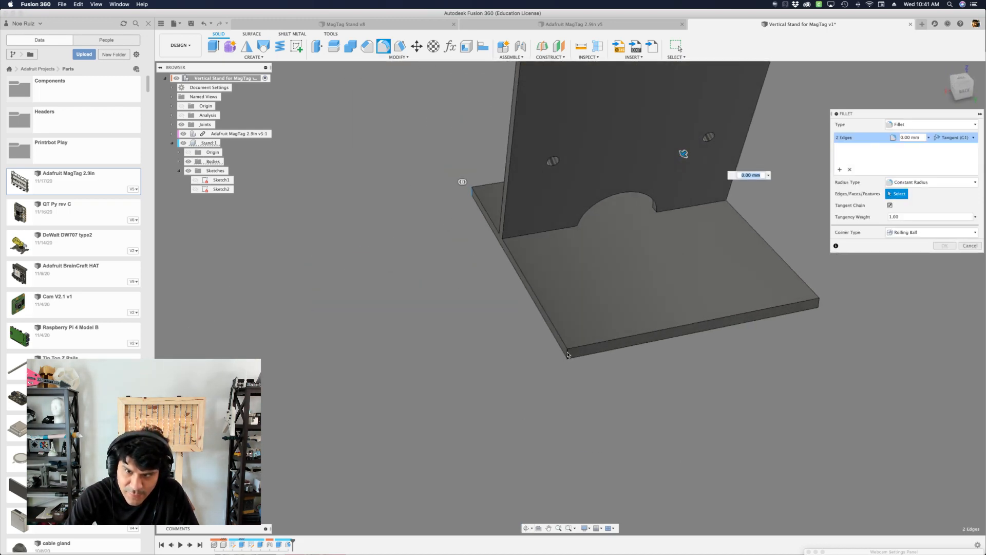
pyautogui.click(818, 304)
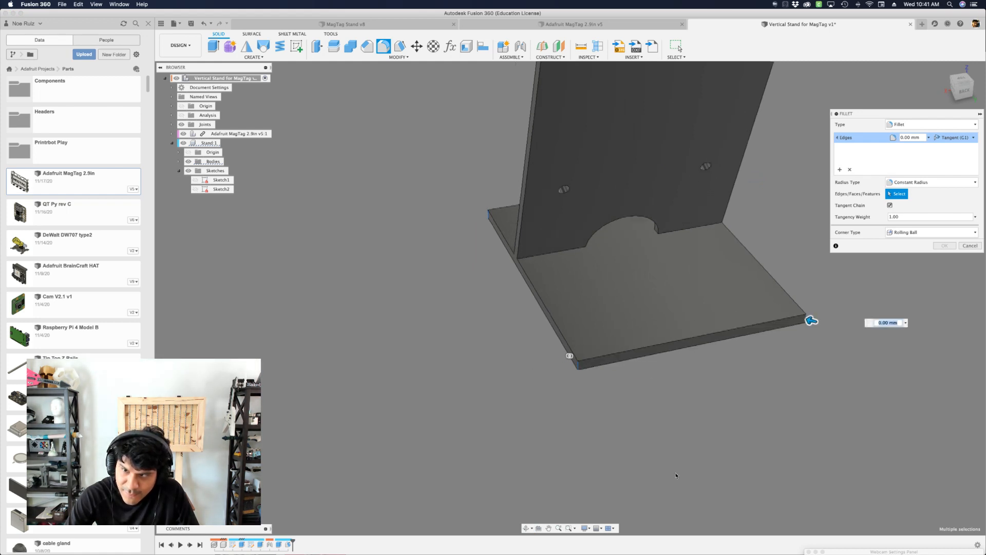
pyautogui.keyDown('shift'); pyautogui.moveTo(810, 319); pyautogui.dragTo(576, 142, button='middle'); pyautogui.keyUp('shift')
pyautogui.click(539, 216)
pyautogui.click(706, 196)
pyautogui.write('4')
pyautogui.press('Return')
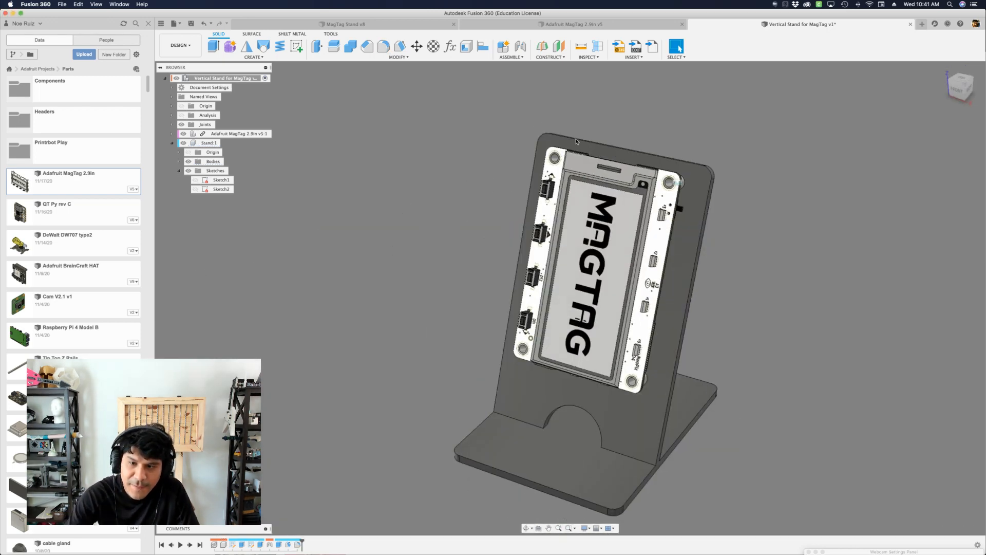
# Fillet the lower corner edges of the wall's semicircular cutout where it meets the base
pyautogui.keyDown('shift'); pyautogui.moveTo(459, 325); pyautogui.dragTo(442, 306, button='middle'); pyautogui.keyUp('shift')
pyautogui.press('f')
pyautogui.scroll(5, 578, 428)
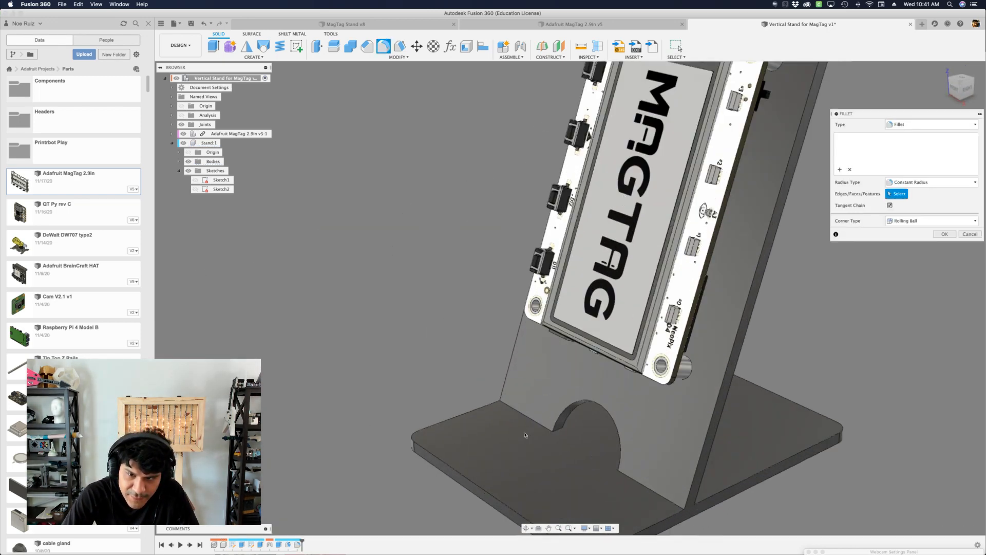
pyautogui.click(577, 428)
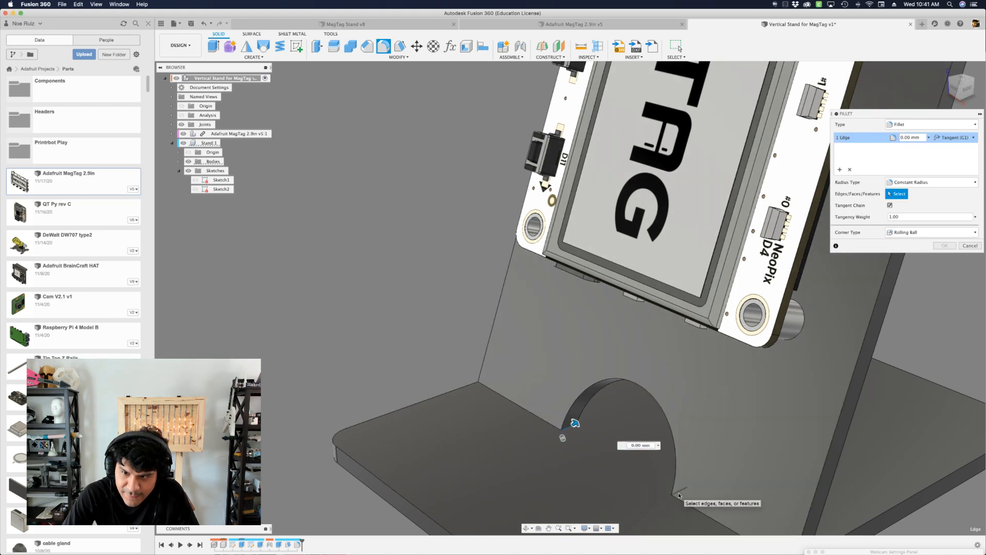
pyautogui.press('Return')
pyautogui.scroll(-3, 593, 397)
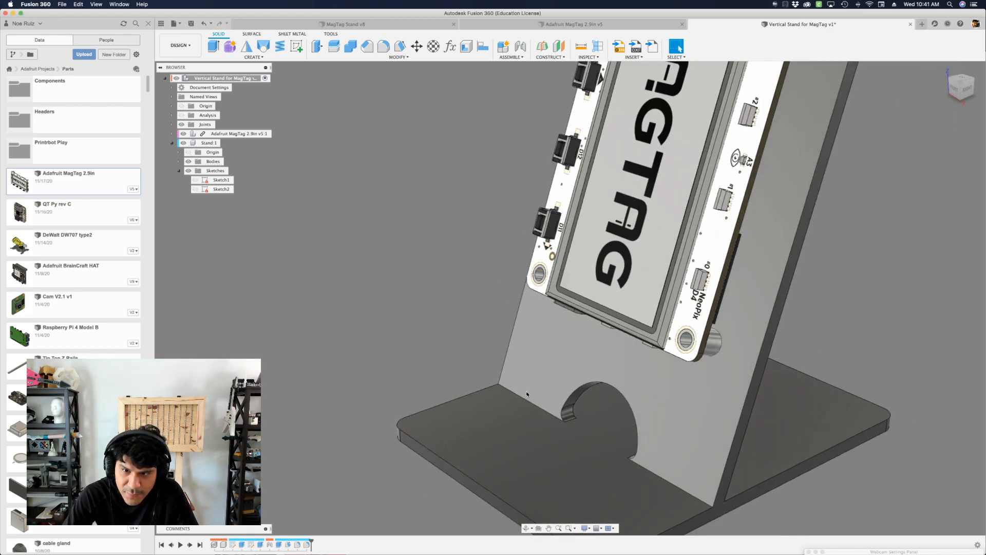
# Fillet the four edges where the wall meets the base, on both sides of the wall, with a 4 mm radius
pyautogui.press('f')
pyautogui.click(523, 398)
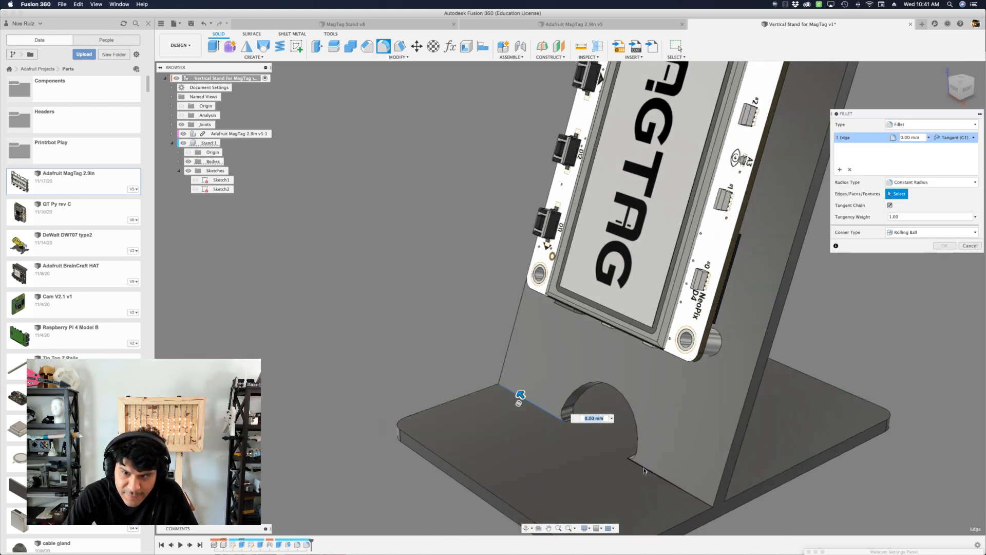
pyautogui.keyDown('shift'); pyautogui.moveTo(641, 463); pyautogui.dragTo(513, 469, button='middle'); pyautogui.keyUp('shift')
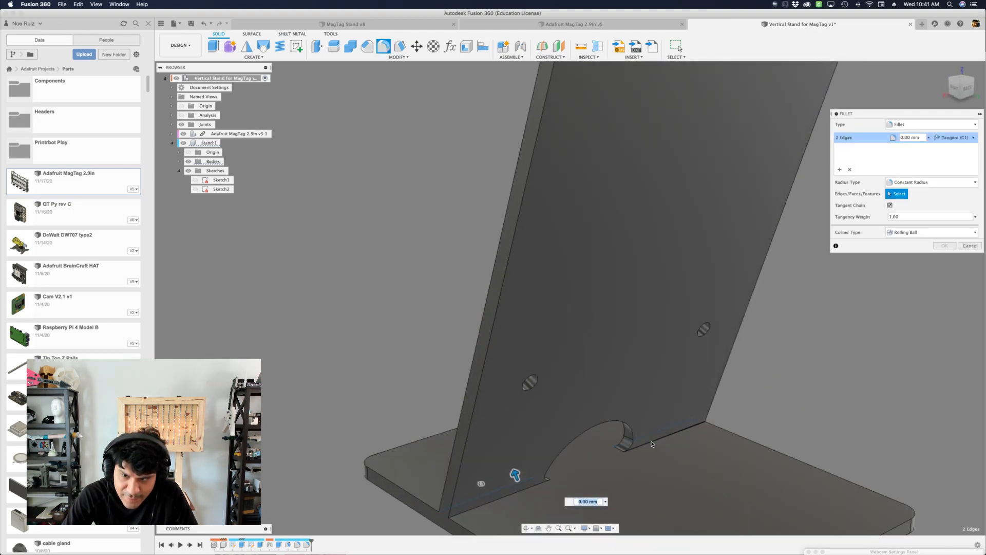
pyautogui.click(656, 438)
pyautogui.click(506, 493)
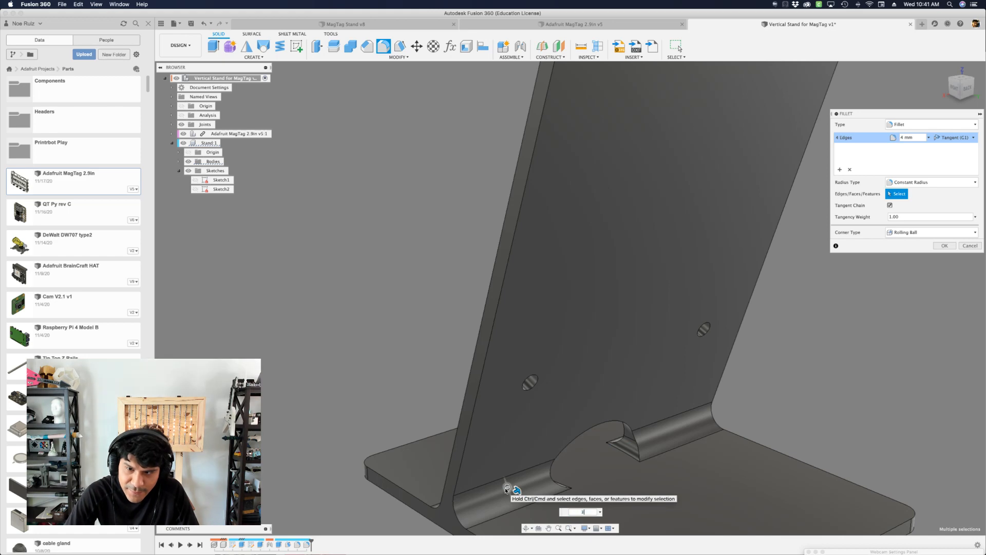
pyautogui.press('Return')
pyautogui.scroll(-5, 482, 391)
pyautogui.keyDown('shift'); pyautogui.moveTo(482, 391); pyautogui.dragTo(581, 423, button='middle'); pyautogui.keyUp('shift')
pyautogui.scroll(3, 580, 423)
pyautogui.scroll(-4, 580, 424)
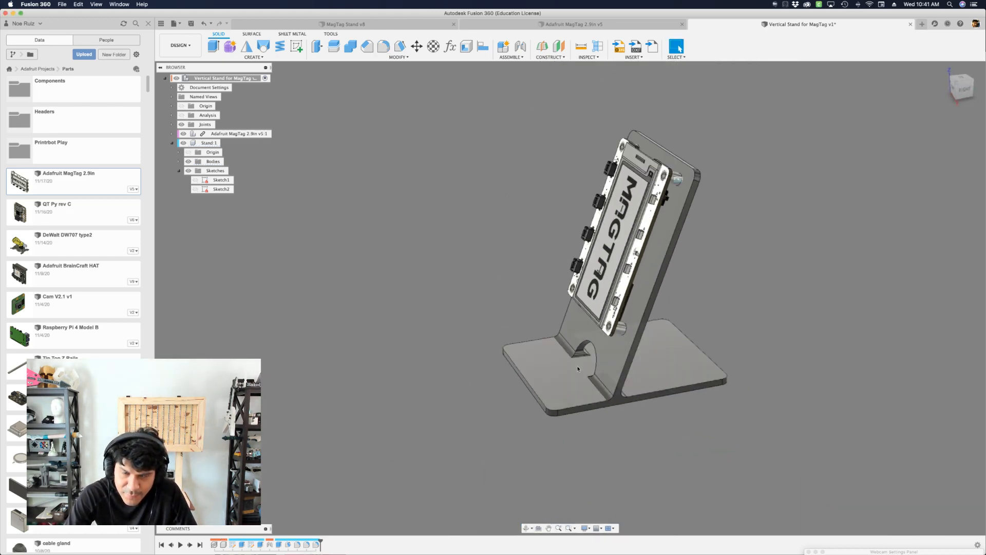
pyautogui.scroll(3, 493, 352)
pyautogui.keyDown('shift'); pyautogui.moveTo(497, 293); pyautogui.dragTo(462, 309, button='middle'); pyautogui.keyUp('shift')
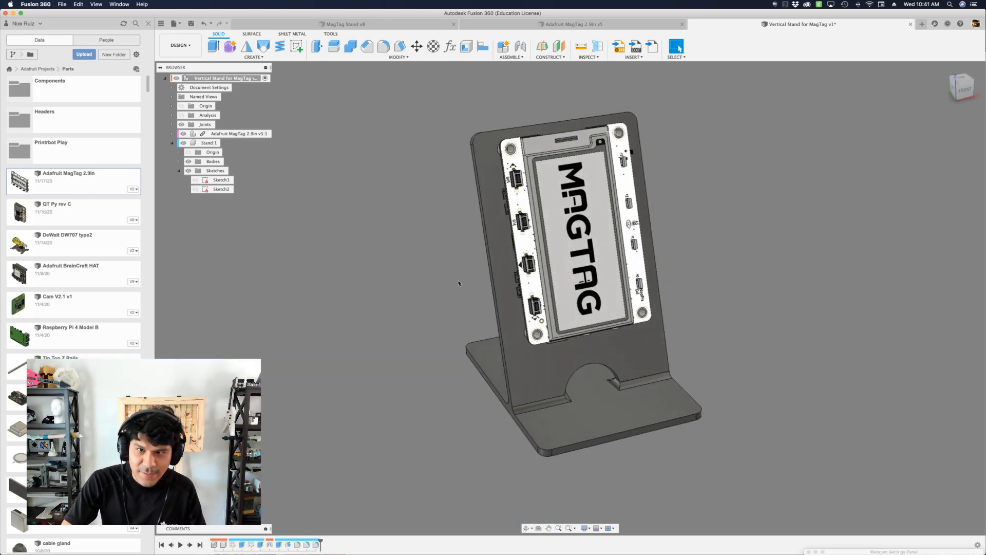
# Apply the Plastic - Translucent Matte (Blue) appearance from the library's translucent plastics to the stand
pyautogui.press('a')
pyautogui.scroll(15, 845, 305)
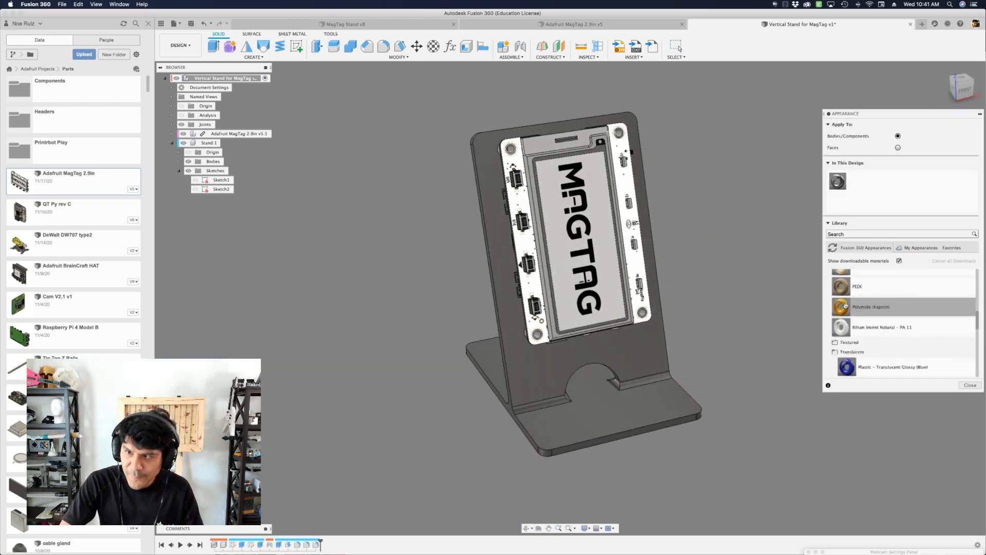
pyautogui.click(846, 284)
pyautogui.scroll(3, 847, 288)
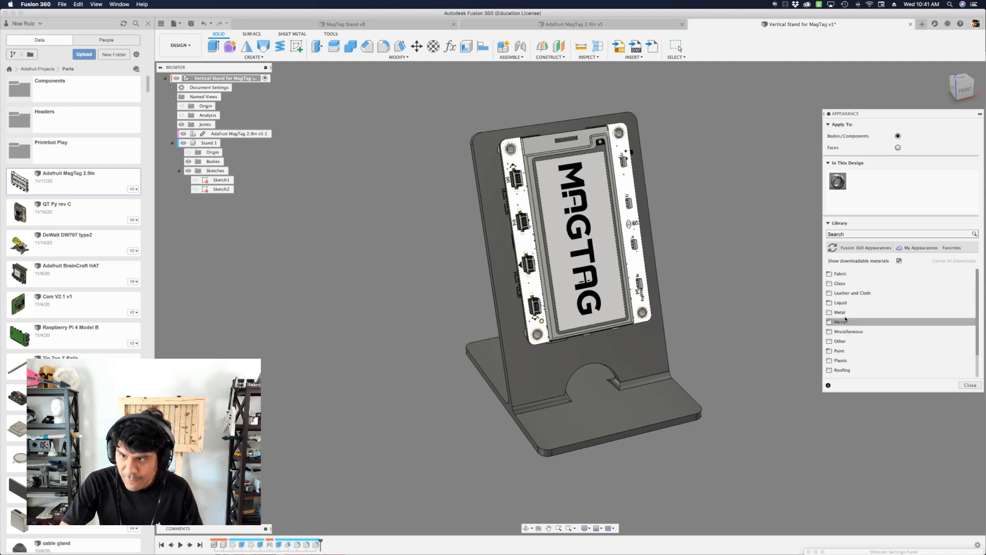
pyautogui.click(864, 360)
pyautogui.scroll(-3, 864, 363)
pyautogui.scroll(-5, 864, 363)
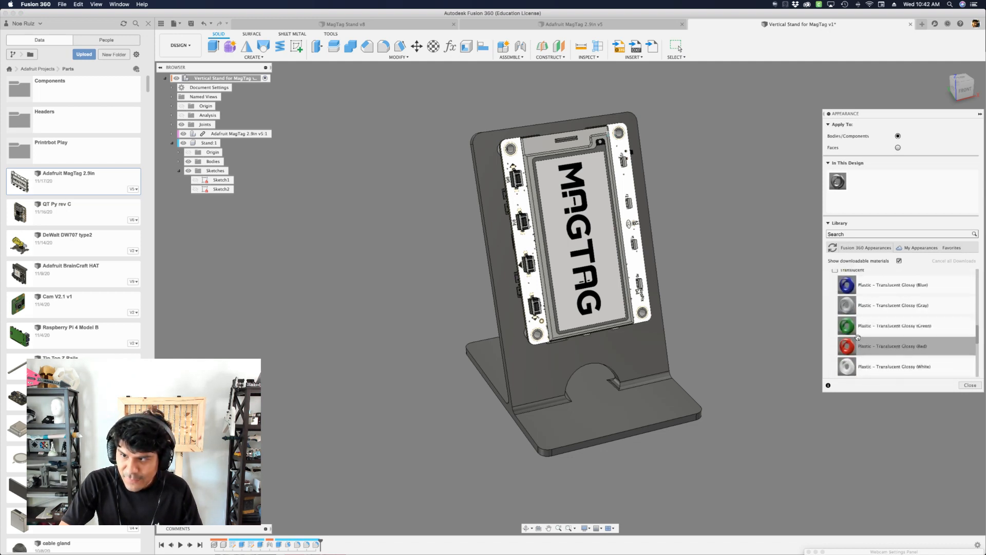
pyautogui.click(849, 311)
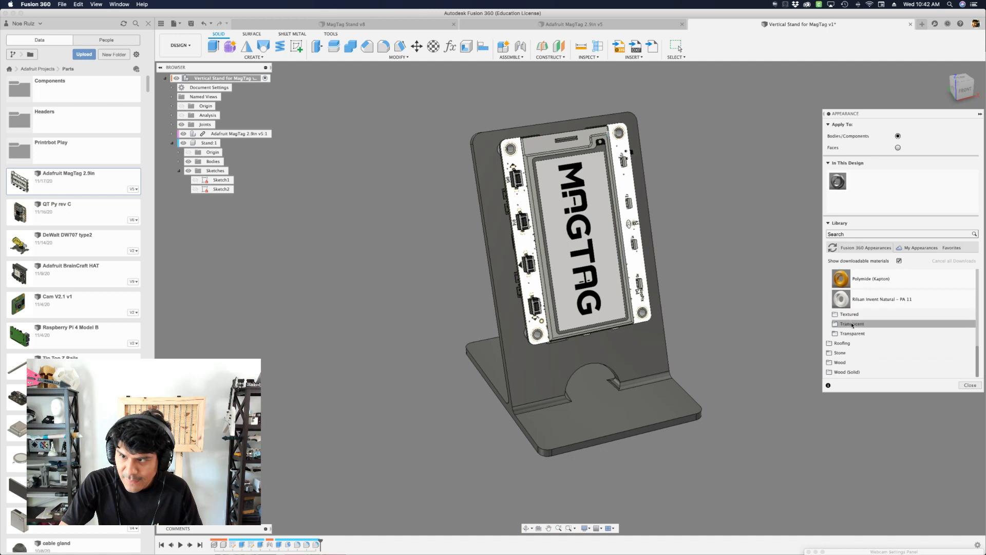
pyautogui.click(851, 324)
pyautogui.scroll(-4, 857, 318)
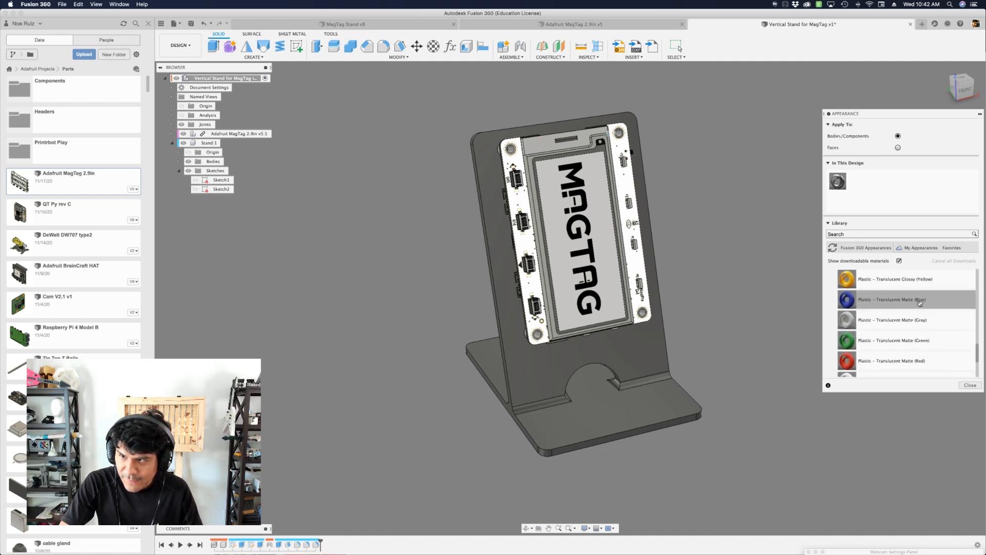
pyautogui.moveTo(919, 308); pyautogui.dragTo(623, 432)
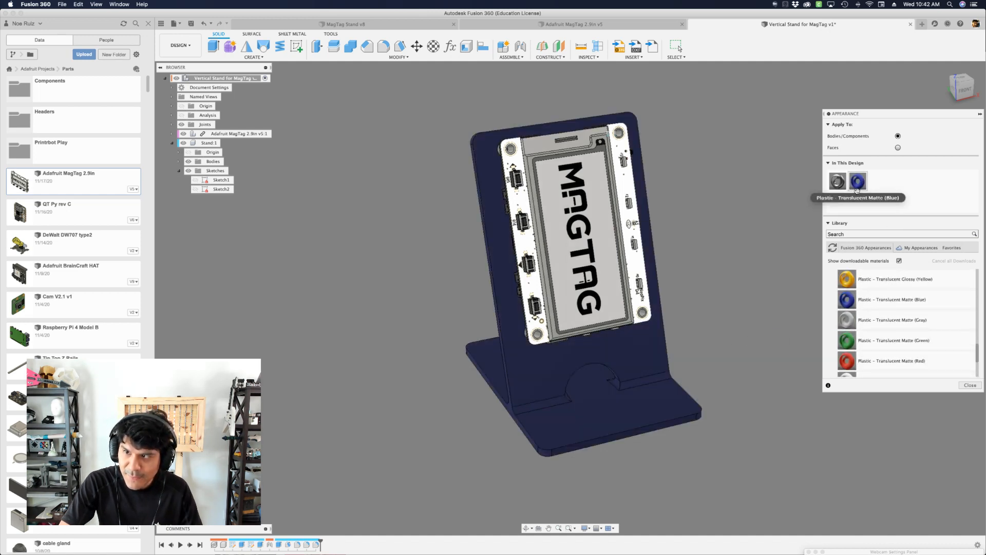
# Edit the stand's blue plastic appearance to a lighter, less saturated blue
pyautogui.rightClick(858, 181)
pyautogui.click(868, 190)
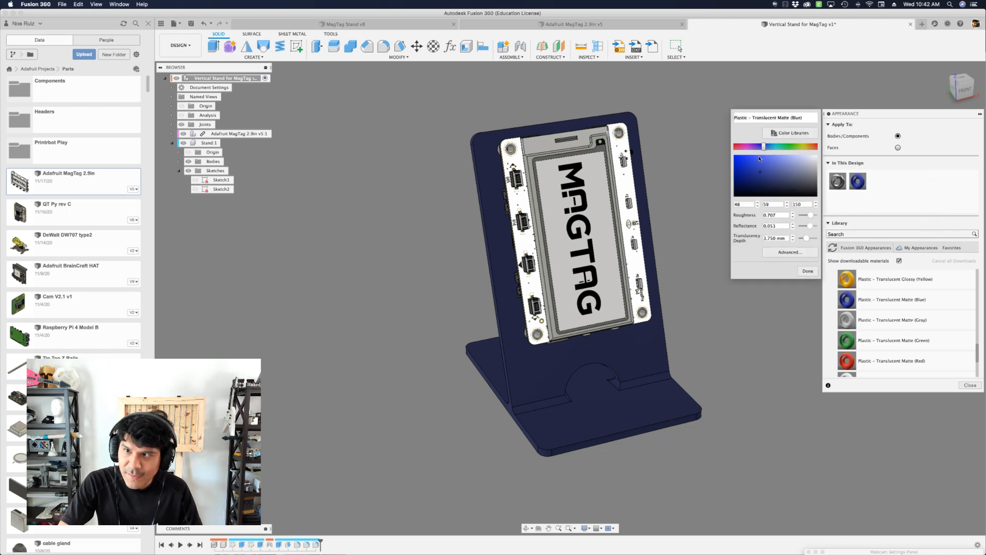
pyautogui.moveTo(767, 161); pyautogui.dragTo(785, 161)
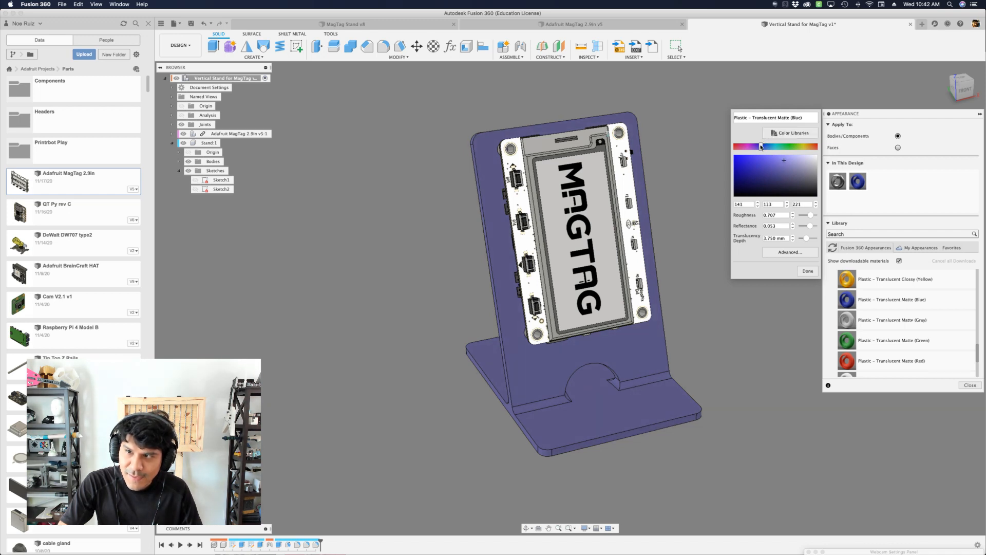
pyautogui.click(808, 272)
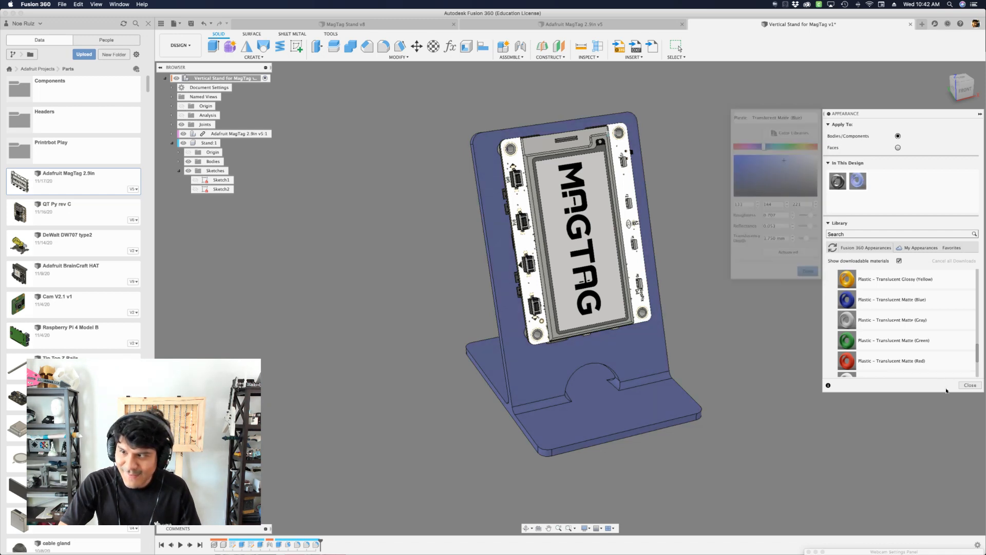
pyautogui.press('Escape')
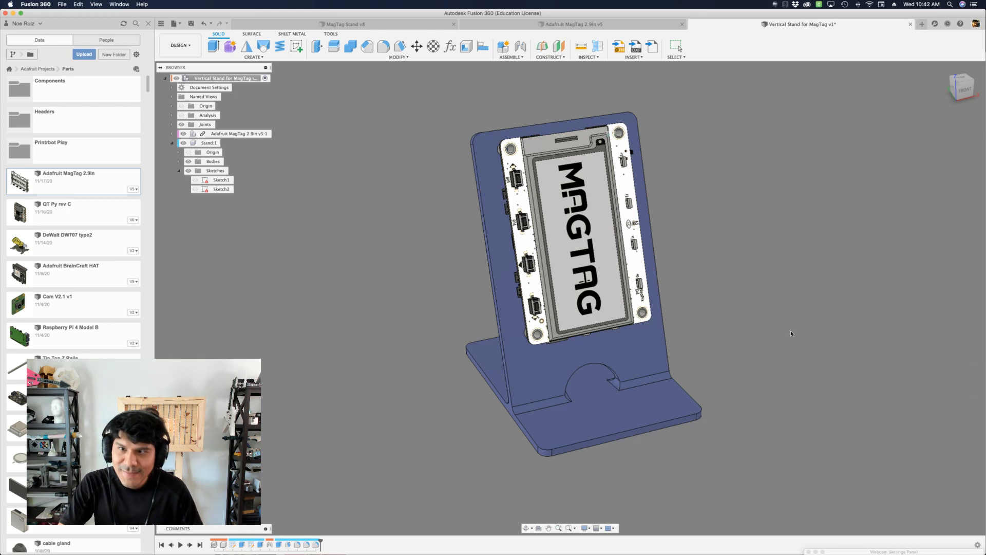
# Save the stand design as a new version with a version description
pyautogui.keyDown('shift'); pyautogui.moveTo(789, 320); pyautogui.dragTo(760, 319, button='middle'); pyautogui.keyUp('shift')
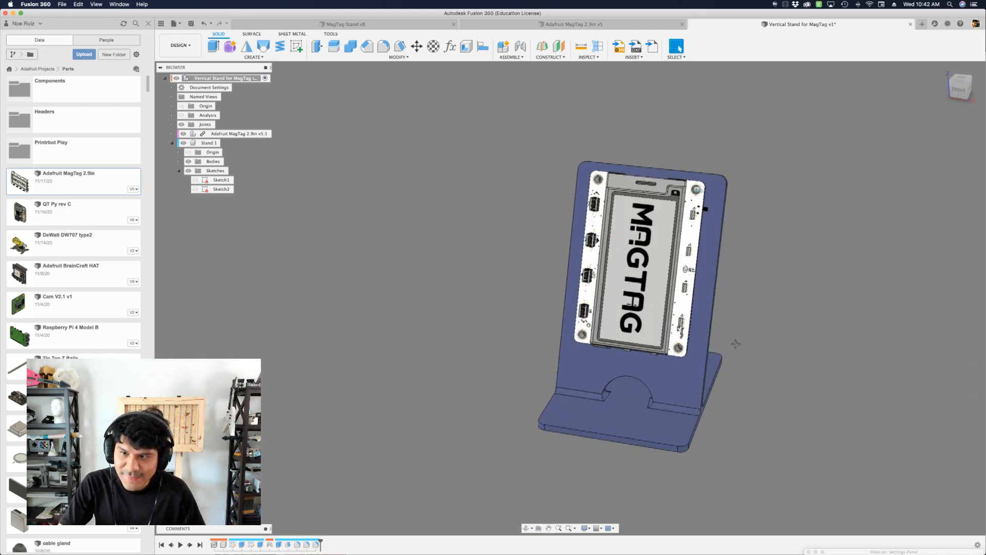
pyautogui.press('super+s')
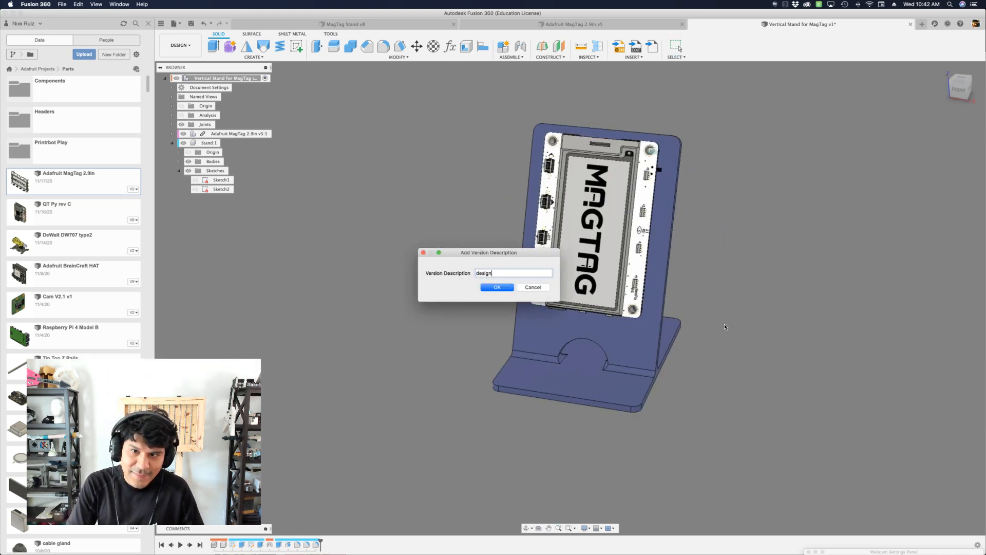
pyautogui.press('Return')
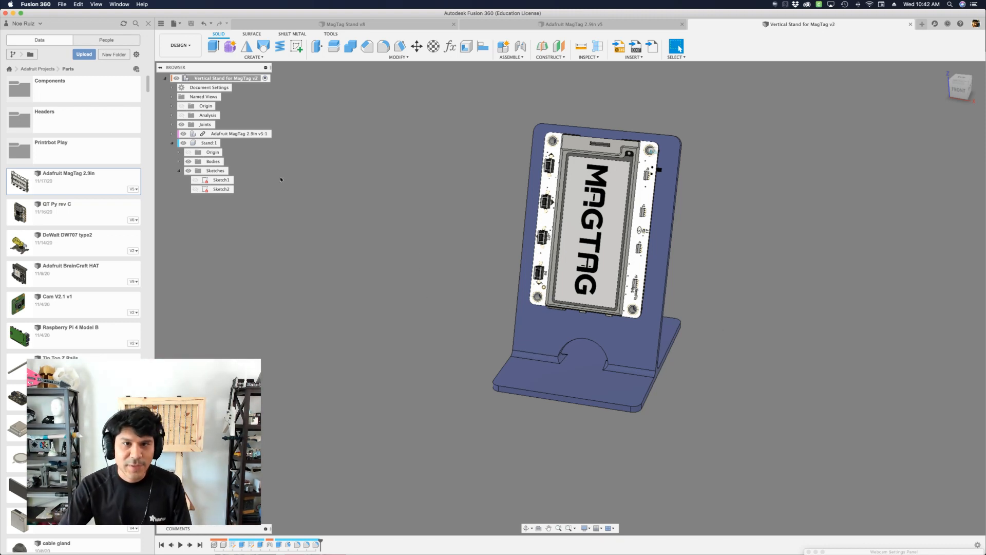
# Rename the stand's body "vertical stand for magtag" and export it as vertical stand for magtag.stl in the STLs folder
pyautogui.click(220, 171)
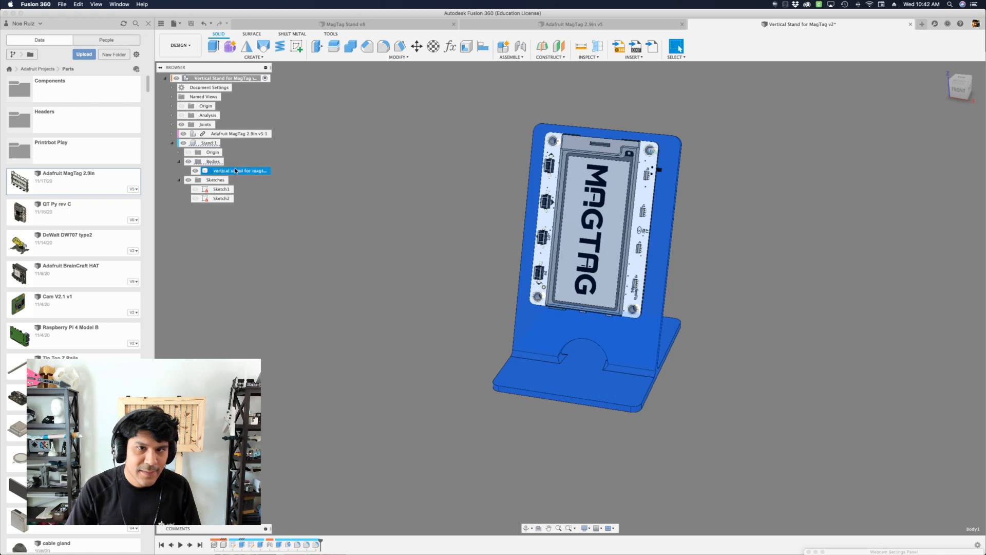
pyautogui.rightClick(235, 170)
pyautogui.click(279, 254)
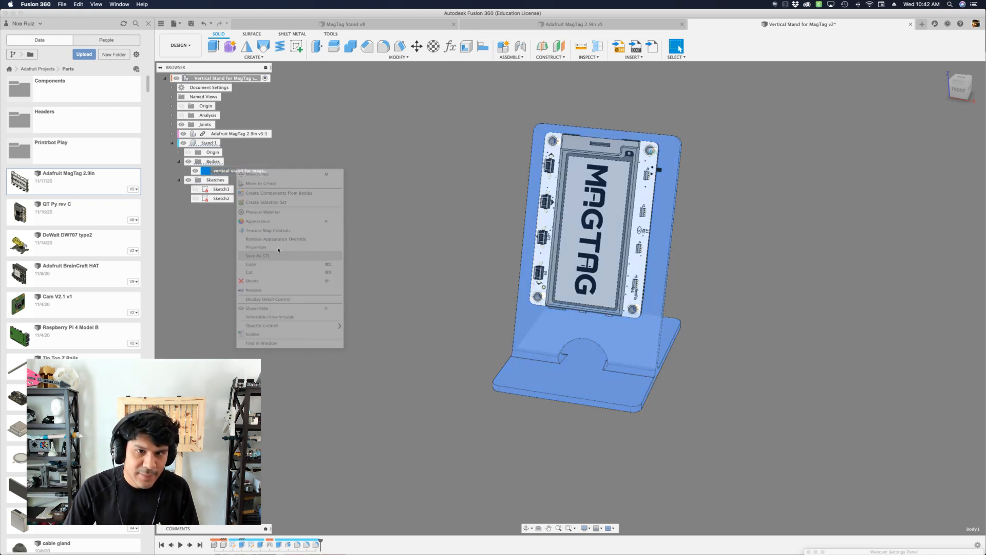
pyautogui.press('Return')
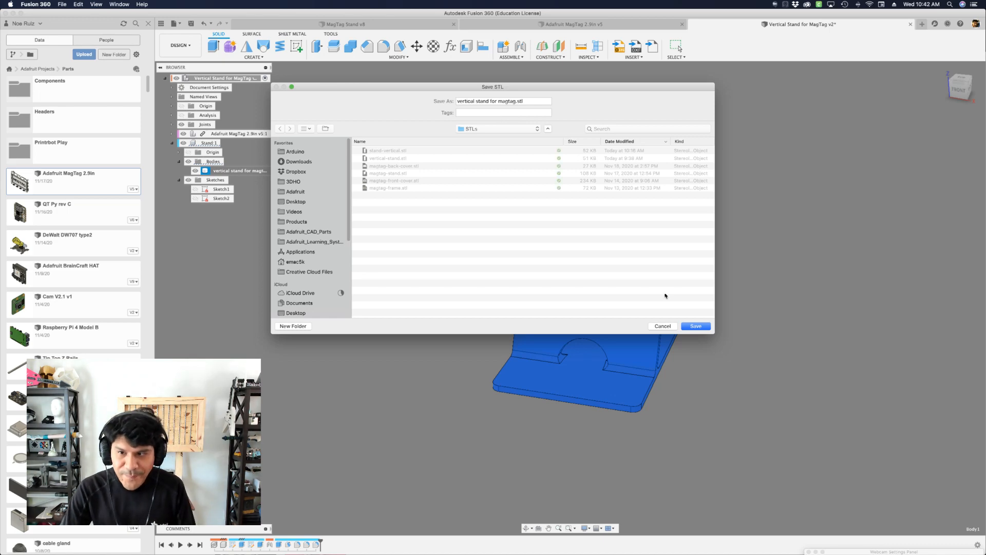
pyautogui.click(696, 327)
pyautogui.click(724, 298)
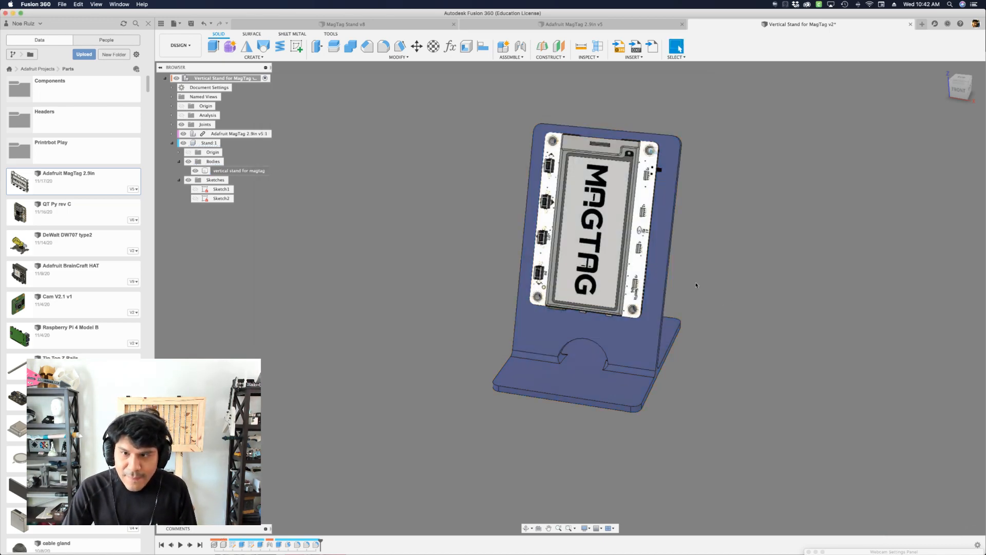
# Switch to Ultimaker Cura, clear the old model from the build plate, and load the exported vertical stand STL
pyautogui.press('super+Tab')
pyautogui.press('super+Tab')
pyautogui.press('super+Tab')
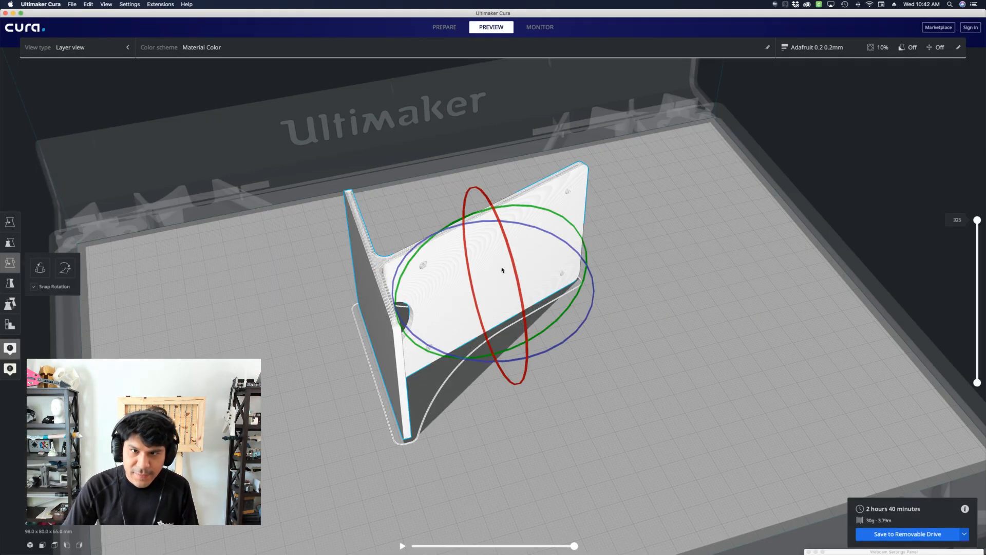
pyautogui.scroll(-3, 472, 309)
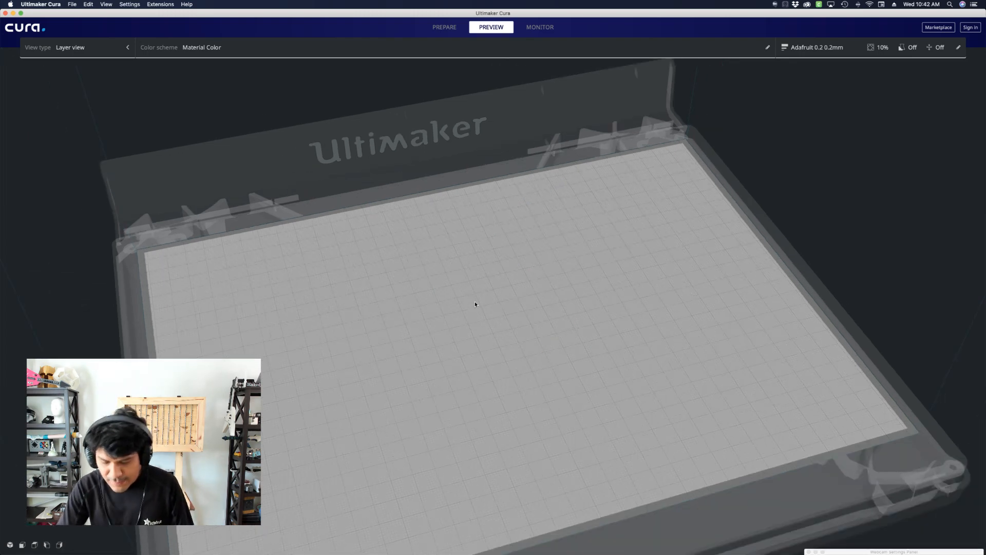
pyautogui.press('super+o')
pyautogui.press('Down')
pyautogui.press('Return')
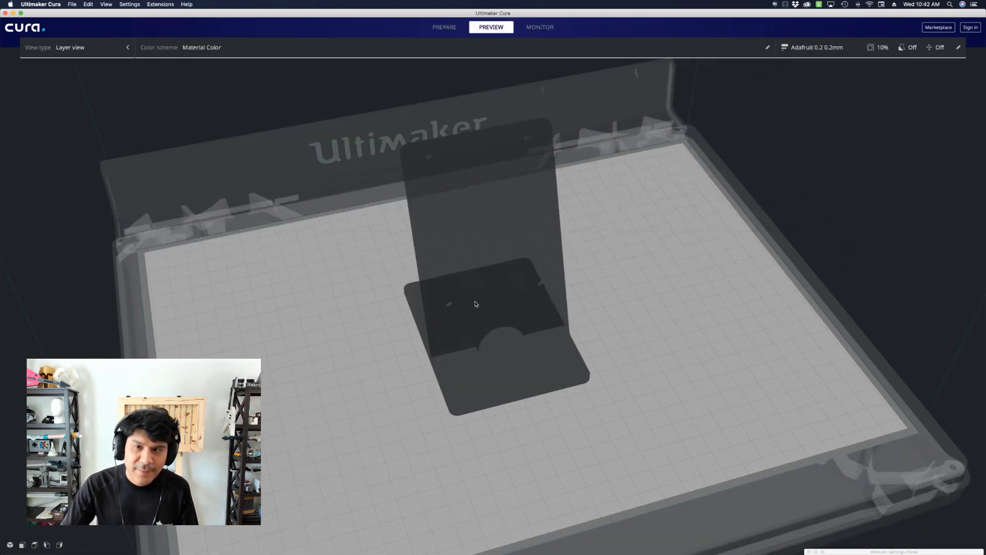
# Slice the stand in its upright orientation and examine the print time estimate and the layers around the cutout and wall
pyautogui.moveTo(446, 330); pyautogui.dragTo(513, 328, button='right')
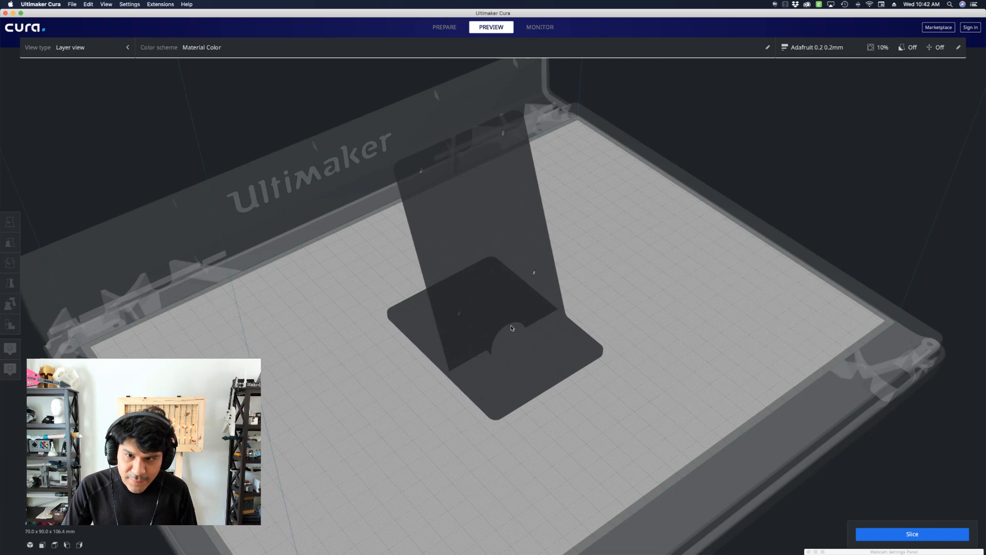
pyautogui.click(914, 537)
pyautogui.moveTo(695, 394); pyautogui.dragTo(545, 385, button='right')
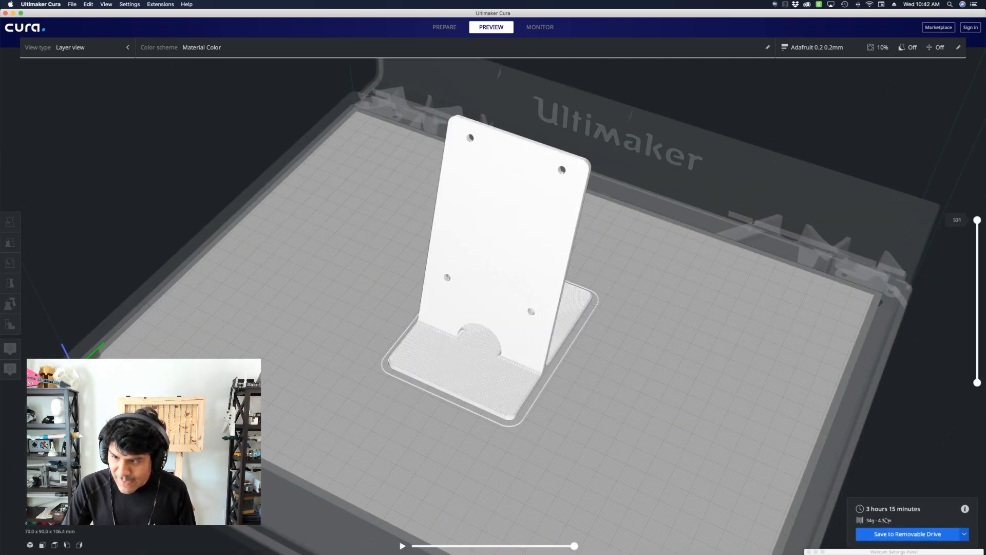
pyautogui.moveTo(818, 472); pyautogui.dragTo(701, 392, button='right')
pyautogui.scroll(-2, 545, 275)
pyautogui.scroll(3, 482, 249)
pyautogui.moveTo(324, 280); pyautogui.dragTo(464, 328, button='right')
pyautogui.scroll(3, 521, 383)
pyautogui.scroll(2, 522, 383)
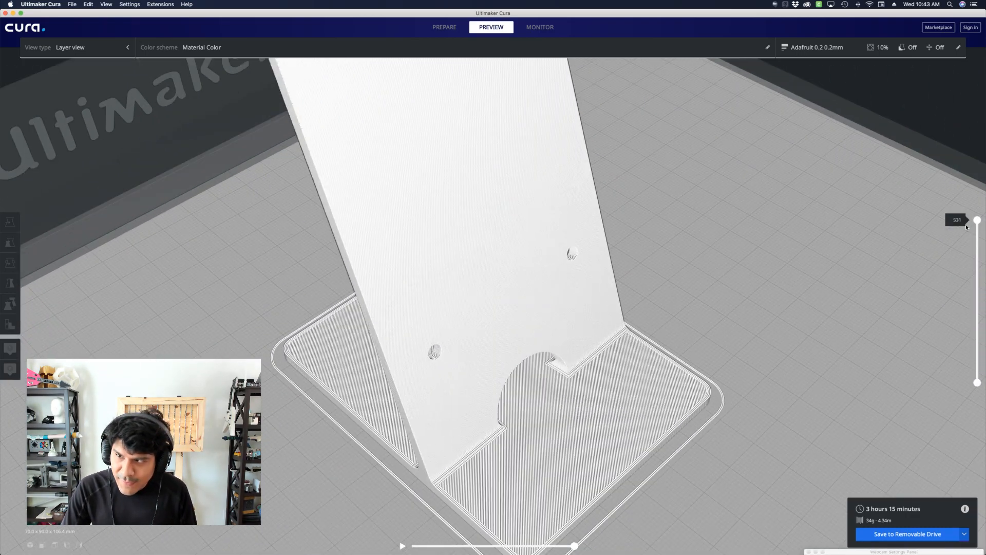
pyautogui.moveTo(976, 226)
pyautogui.mouseDown()
pyautogui.moveTo(975, 372)
pyautogui.moveTo(976, 229)
pyautogui.mouseUp()
pyautogui.scroll(-5, 618, 378)
pyautogui.scroll(2, 614, 383)
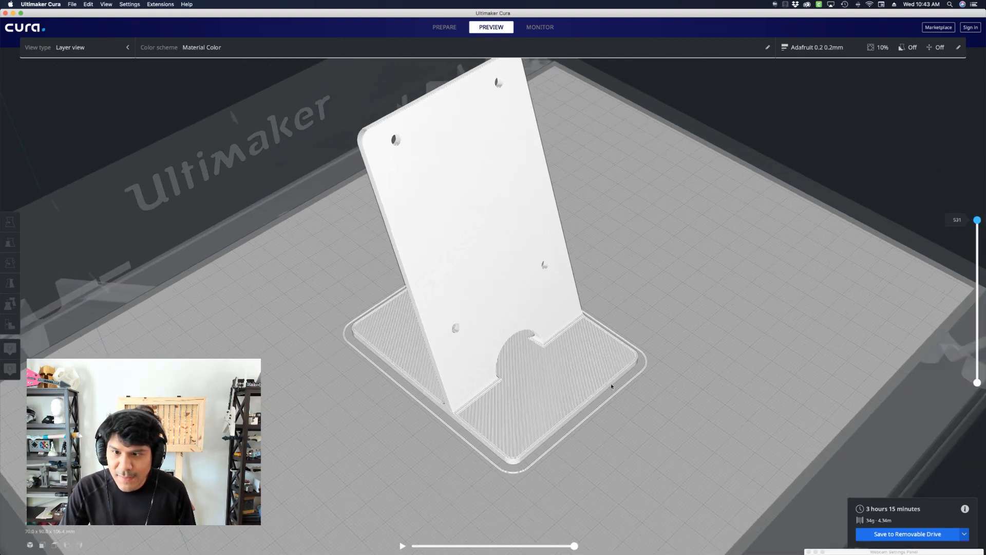
# Rotate the stand 90 degrees so that it lies on its side edge on the build plate
pyautogui.click(612, 385)
pyautogui.moveTo(706, 447); pyautogui.dragTo(591, 315, button='right')
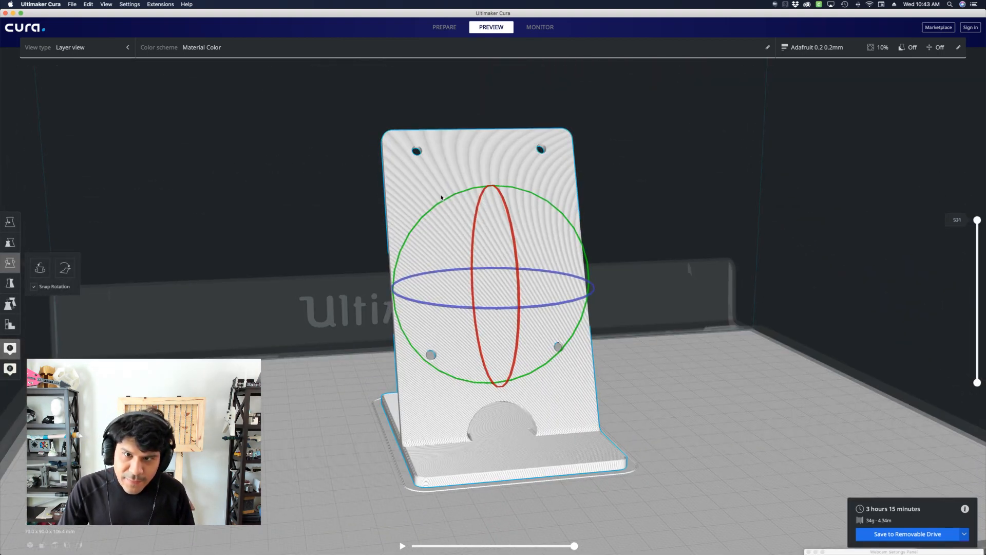
pyautogui.keyDown('shift'); pyautogui.moveTo(443, 199); pyautogui.dragTo(592, 260); pyautogui.keyUp('shift')
pyautogui.click(711, 373)
pyautogui.moveTo(711, 374); pyautogui.dragTo(693, 423, button='right')
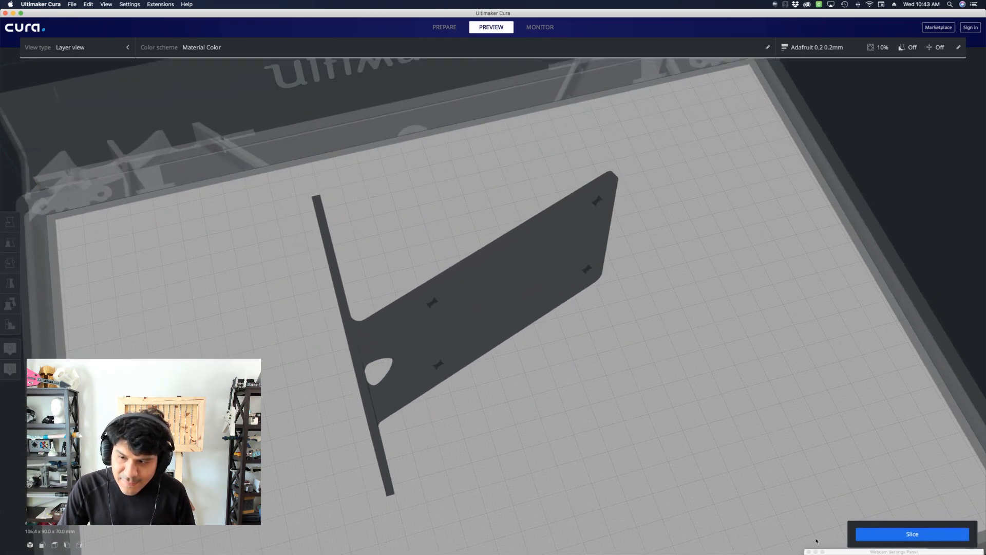
# Slice the stand lying on its side and inspect its layer preview around the joint, cutout and mounting holes
pyautogui.click(876, 536)
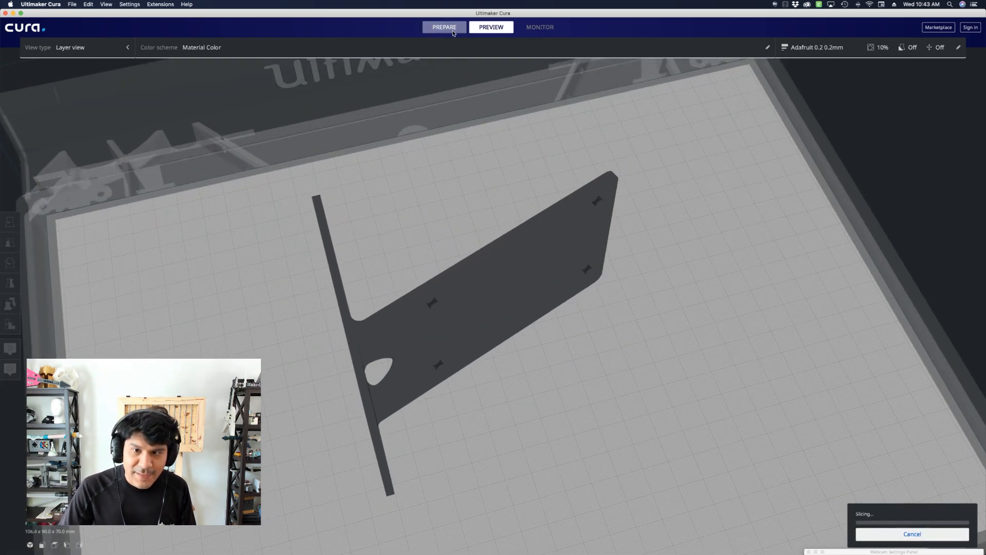
pyautogui.click(454, 32)
pyautogui.moveTo(500, 139); pyautogui.dragTo(807, 471, button='right')
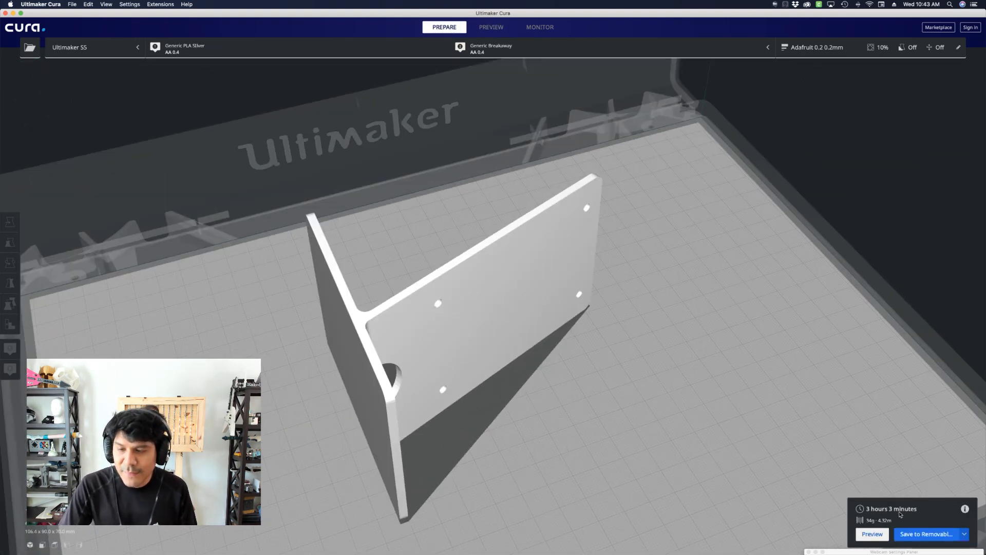
pyautogui.click(495, 31)
pyautogui.moveTo(526, 388); pyautogui.dragTo(555, 408, button='right')
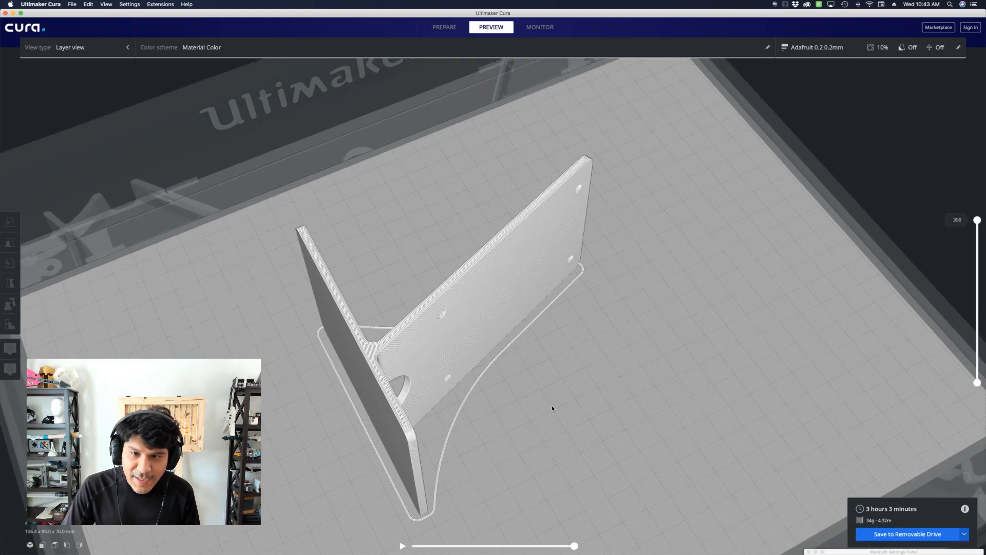
pyautogui.moveTo(974, 223)
pyautogui.mouseDown()
pyautogui.moveTo(982, 371)
pyautogui.moveTo(976, 219)
pyautogui.mouseUp()
pyautogui.scroll(-3, 359, 363)
pyautogui.scroll(6, 360, 362)
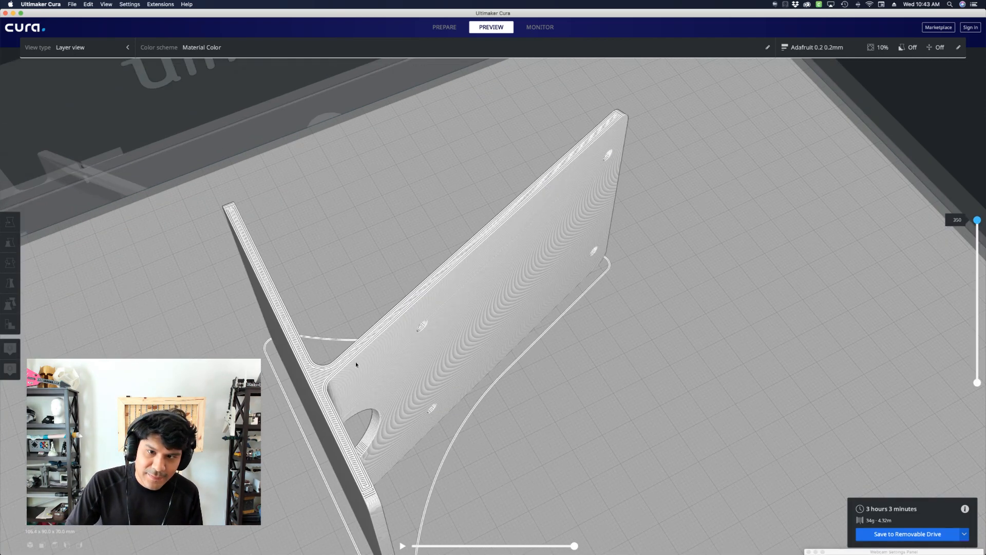
# Examine the sliced stand's layers along the wall, joint and base from several angles at the full layer height
pyautogui.click(430, 353)
pyautogui.click(576, 389)
pyautogui.moveTo(509, 398); pyautogui.dragTo(595, 366, button='middle')
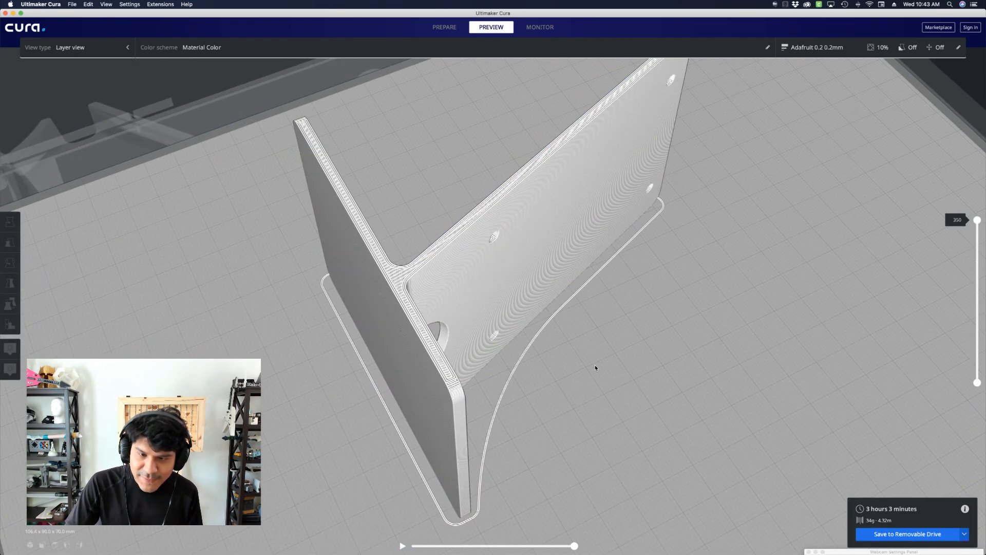
pyautogui.scroll(-4, 595, 366)
pyautogui.moveTo(595, 365); pyautogui.dragTo(458, 319, button='right')
pyautogui.moveTo(978, 220)
pyautogui.mouseDown()
pyautogui.moveTo(978, 375)
pyautogui.moveTo(977, 220)
pyautogui.mouseUp()
# Switch to Fusion 360 and try a viewAngle user parameter of 60 degrees for the stand
pyautogui.press('super+Tab')
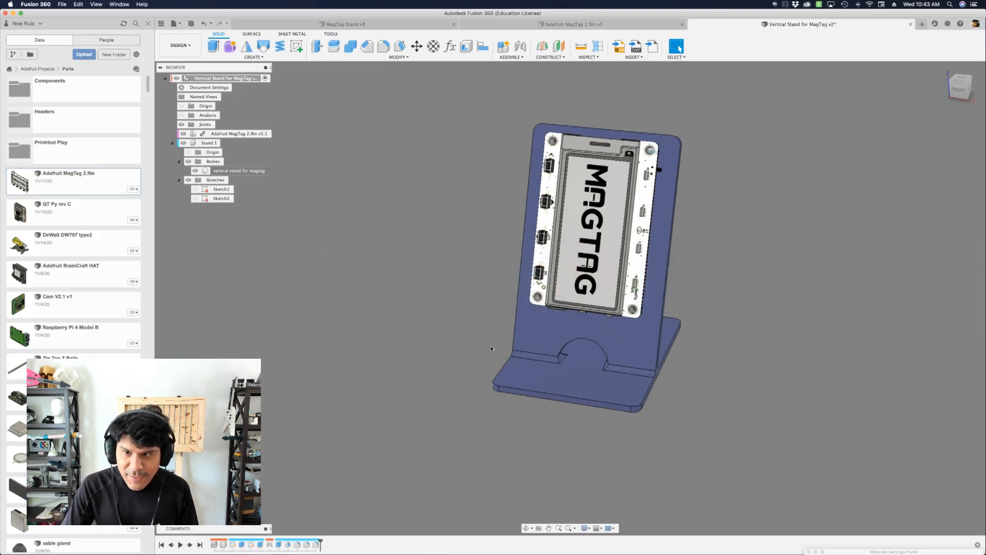
pyautogui.keyDown('shift'); pyautogui.moveTo(491, 348); pyautogui.dragTo(450, 333, button='middle'); pyautogui.keyUp('shift')
pyautogui.hotkey('shift', 'p')
pyautogui.moveTo(497, 191); pyautogui.dragTo(307, 207, button='middle')
pyautogui.click(734, 199)
pyautogui.click(730, 267)
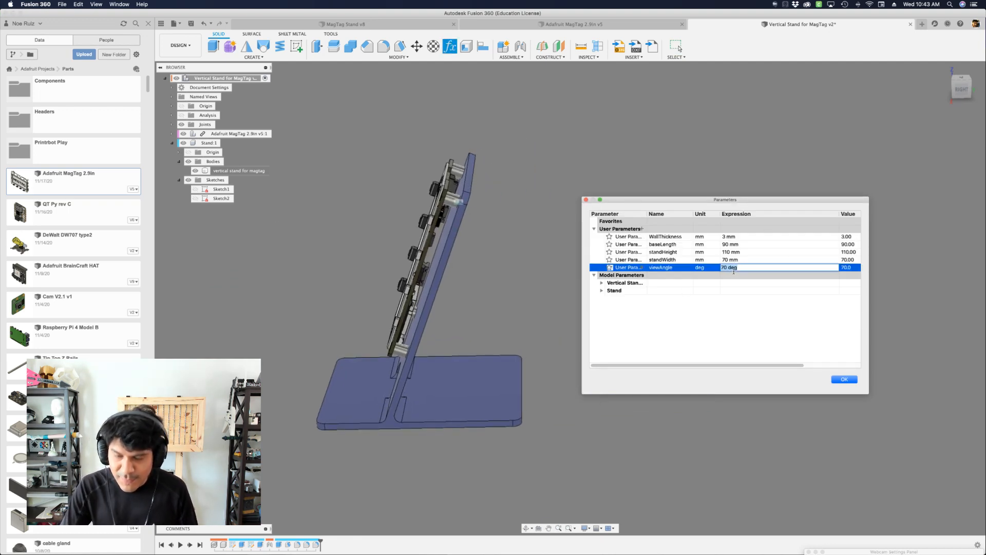
pyautogui.write('60')
pyautogui.press('Return')
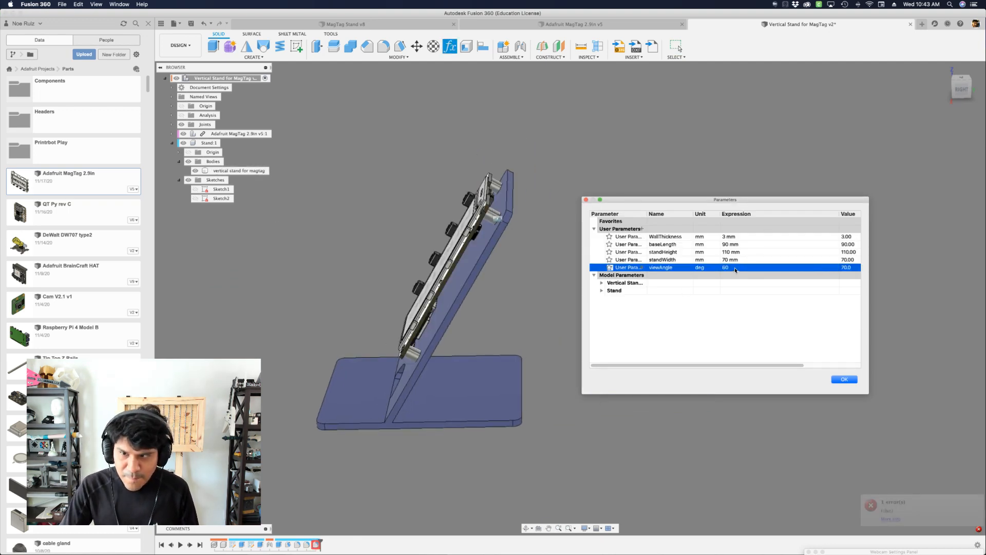
# Examine the joint between base and back plate and the arched cutout at the changed viewing angle
pyautogui.keyDown('shift'); pyautogui.moveTo(548, 339); pyautogui.dragTo(559, 333, button='middle'); pyautogui.keyUp('shift')
pyautogui.scroll(6, 378, 389)
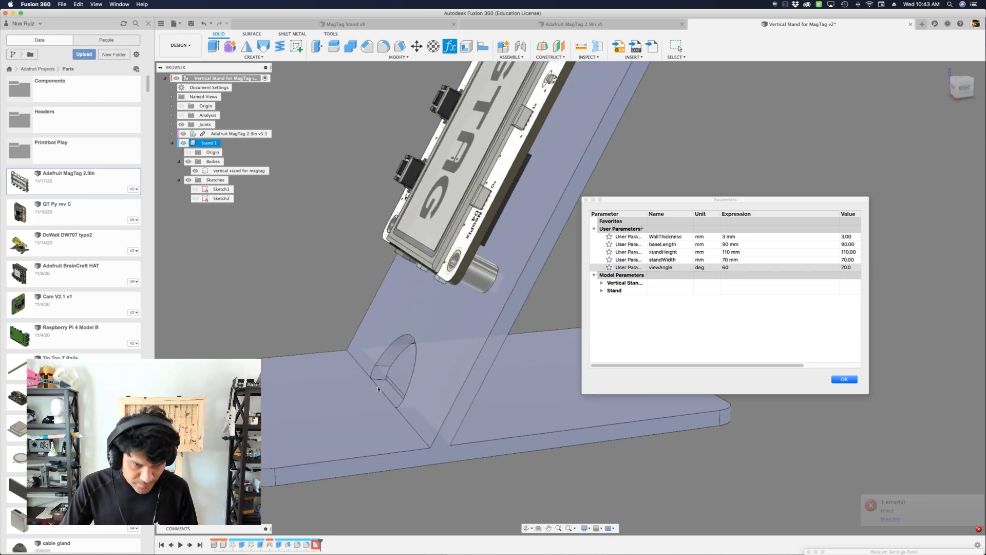
pyautogui.scroll(-6, 379, 388)
pyautogui.scroll(5, 380, 419)
pyautogui.scroll(-2, 383, 369)
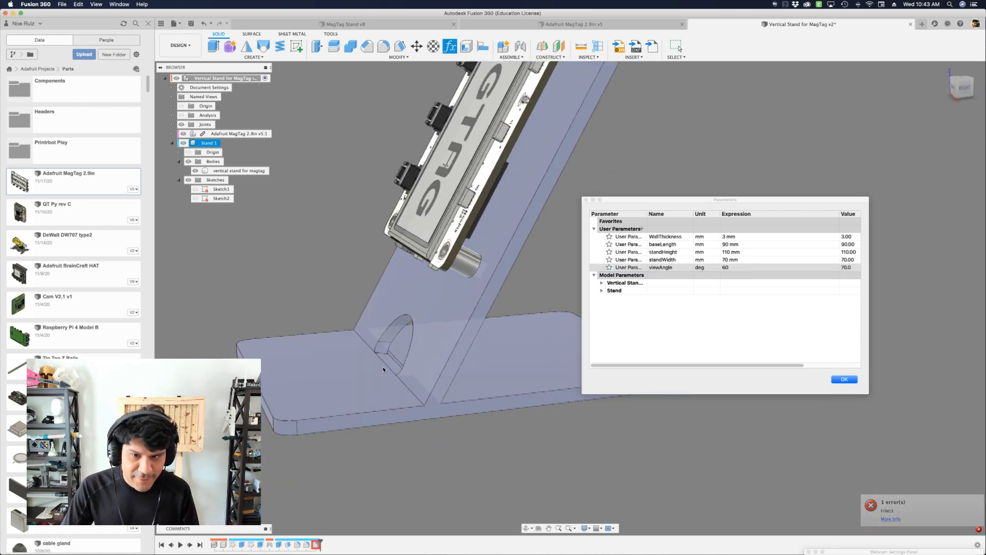
pyautogui.scroll(-1, 383, 369)
pyautogui.moveTo(326, 289); pyautogui.dragTo(337, 311, button='middle')
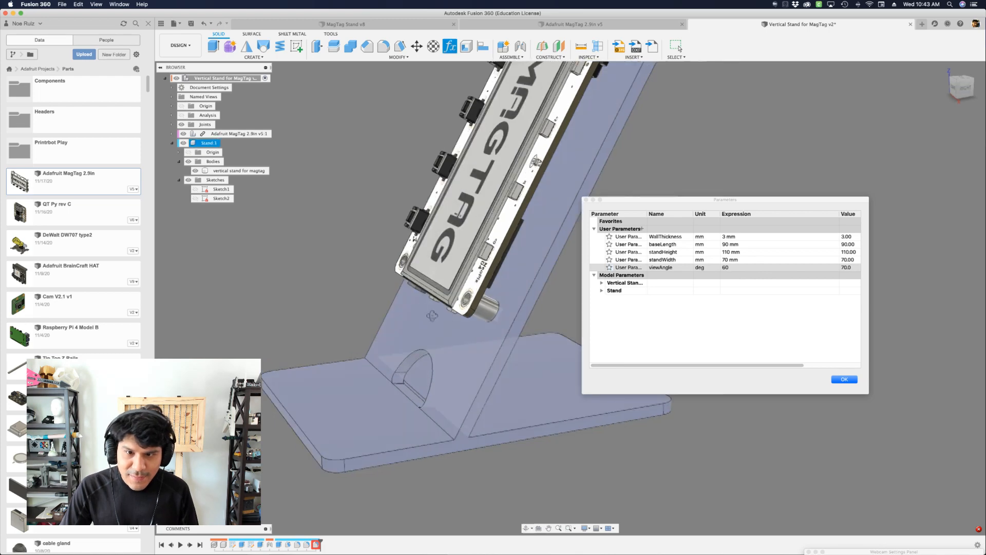
pyautogui.moveTo(429, 321)
pyautogui.keyDown('shift'); pyautogui.mouseDown(button='middle')
pyautogui.moveTo(480, 319)
pyautogui.moveTo(416, 329)
pyautogui.mouseUp(button='middle'); pyautogui.keyUp('shift')
# Set the viewAngle user parameter back to 70 degrees and close the parameters dialog
pyautogui.doubleClick(725, 268)
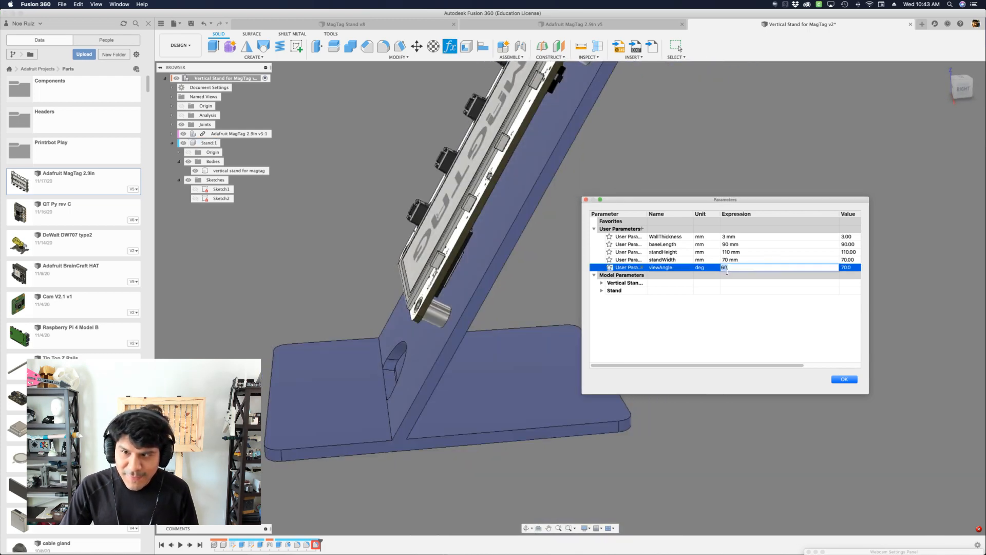
pyautogui.write('70')
pyautogui.press('Return')
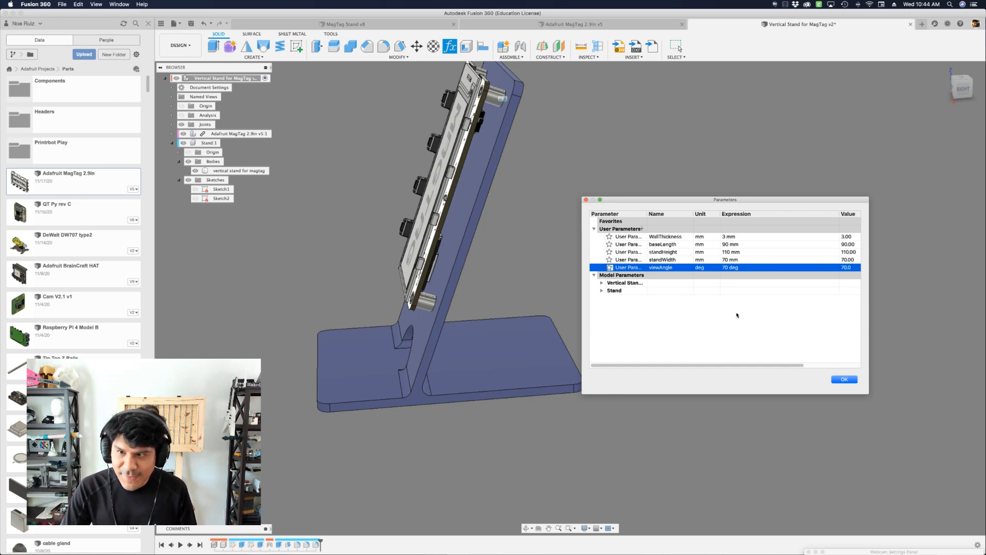
pyautogui.moveTo(452, 324)
pyautogui.keyDown('shift'); pyautogui.mouseDown(button='middle')
pyautogui.moveTo(503, 319)
pyautogui.moveTo(457, 332)
pyautogui.mouseUp(button='middle'); pyautogui.keyUp('shift')
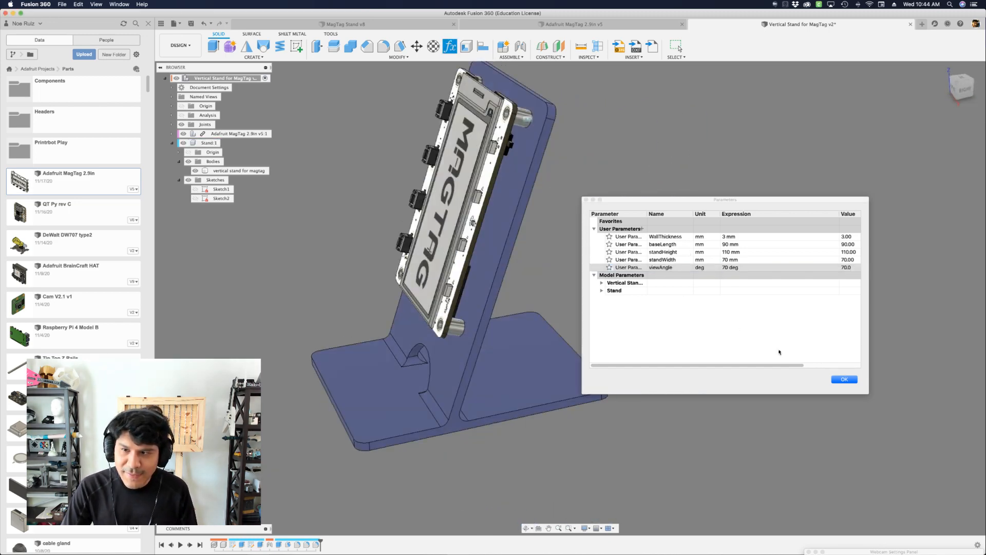
pyautogui.click(845, 379)
# Inspect the complete stand with the mounted MagTag board from the side and the front
pyautogui.scroll(-2, 560, 113)
pyautogui.moveTo(529, 107); pyautogui.dragTo(538, 152, button='middle')
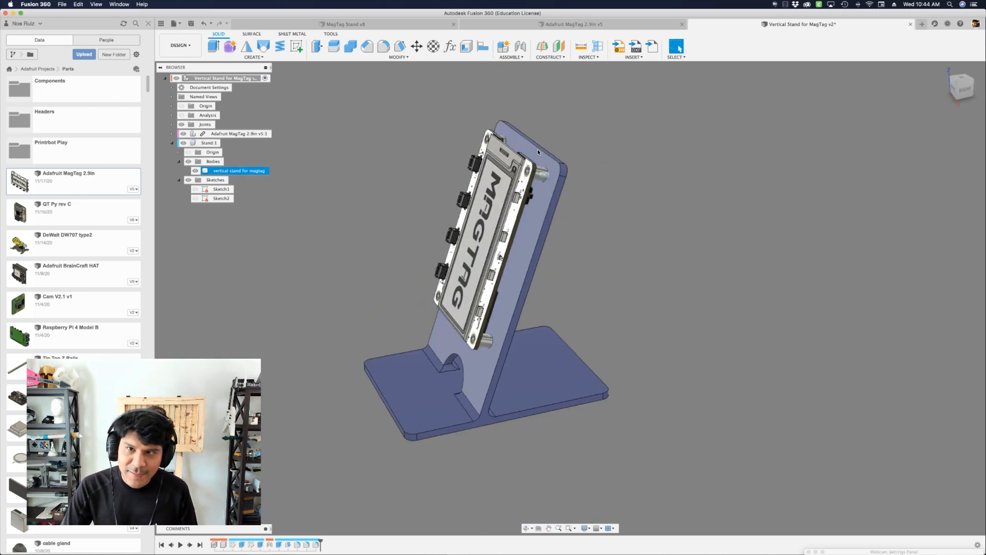
pyautogui.scroll(2, 538, 150)
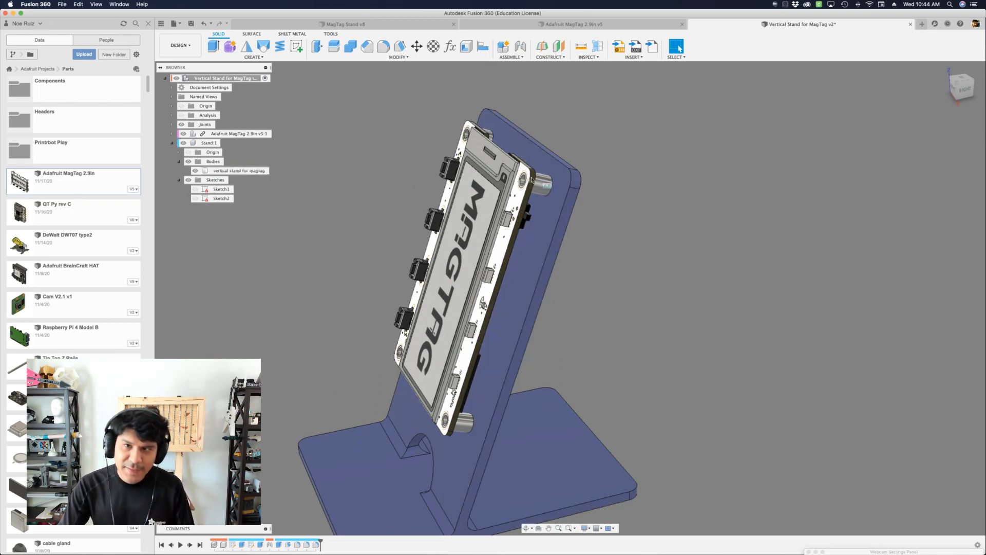
pyautogui.scroll(-3, 542, 183)
pyautogui.keyDown('shift'); pyautogui.moveTo(363, 260); pyautogui.dragTo(445, 264, button='middle'); pyautogui.keyUp('shift')
pyautogui.moveTo(757, 201); pyautogui.dragTo(700, 185, button='middle')
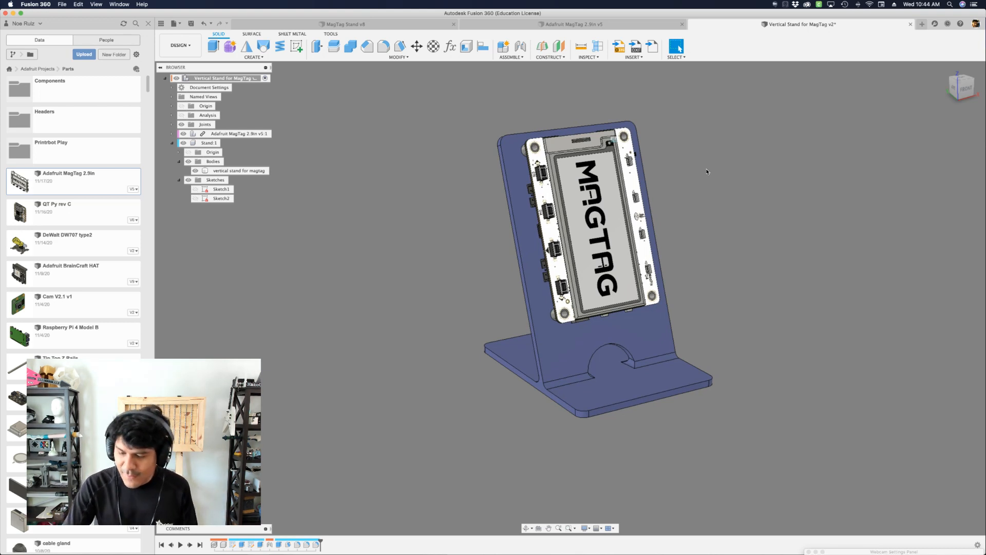
# View the Adafruit MagTag 2.9in and MagTag Stand designs, the latter in home view, and return to the vertical stand design
pyautogui.click(575, 25)
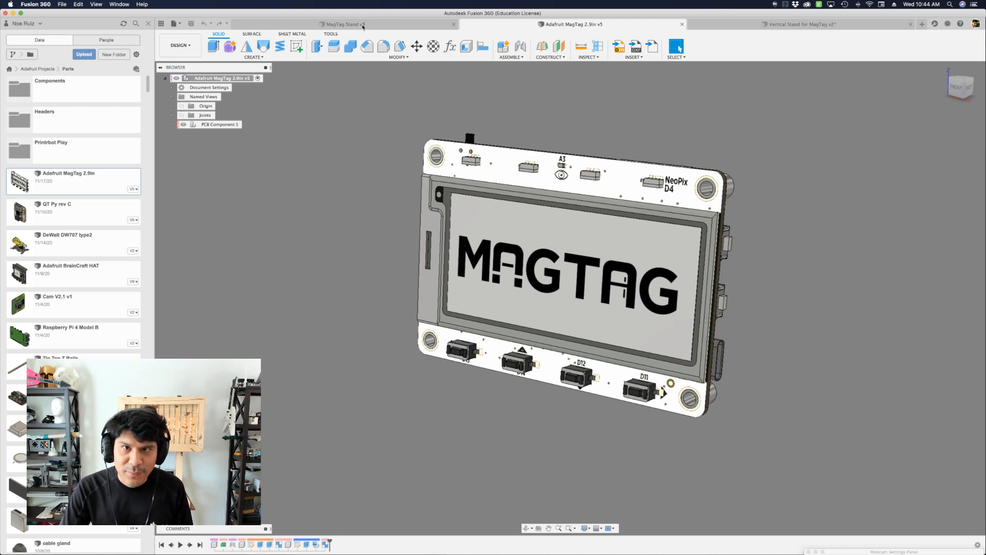
pyautogui.click(365, 24)
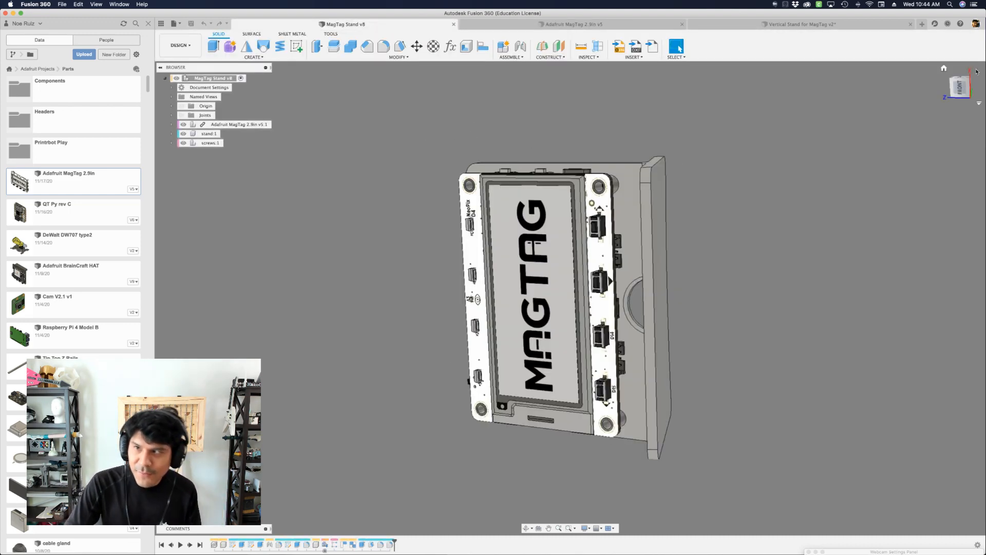
pyautogui.click(944, 68)
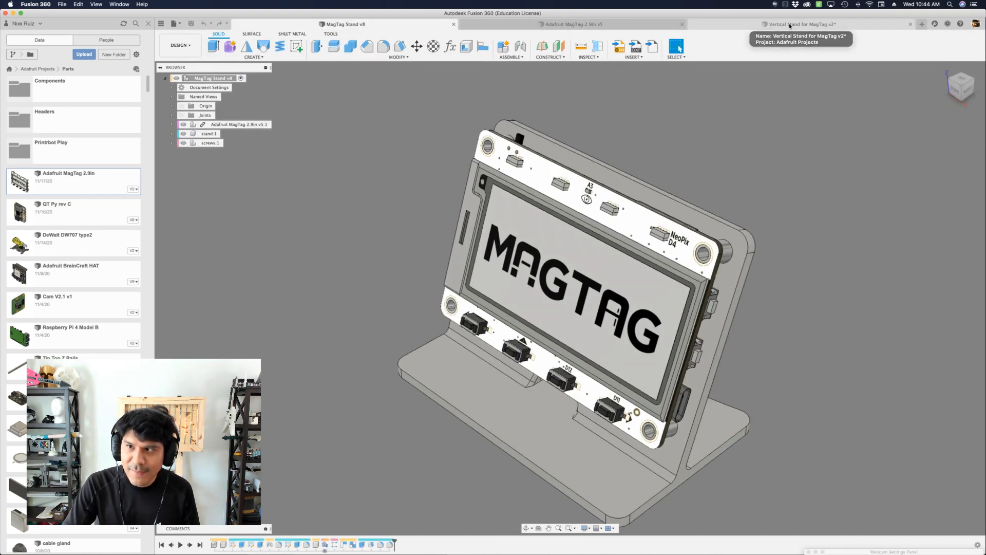
pyautogui.click(801, 24)
pyautogui.scroll(4, 516, 256)
pyautogui.keyDown('shift'); pyautogui.moveTo(760, 267); pyautogui.dragTo(774, 236, button='middle'); pyautogui.keyUp('shift')
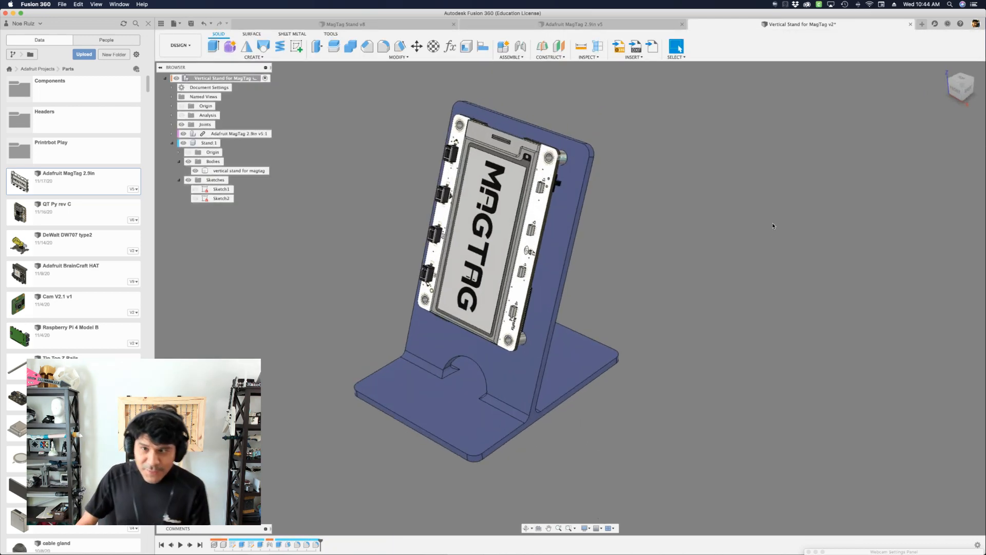
# Switch to Chrome to view the Adafruit MagTag product page
pyautogui.press('super+Tab')
pyautogui.press('super+Tab')
pyautogui.press('super+Tab')
pyautogui.press('super+Tab')
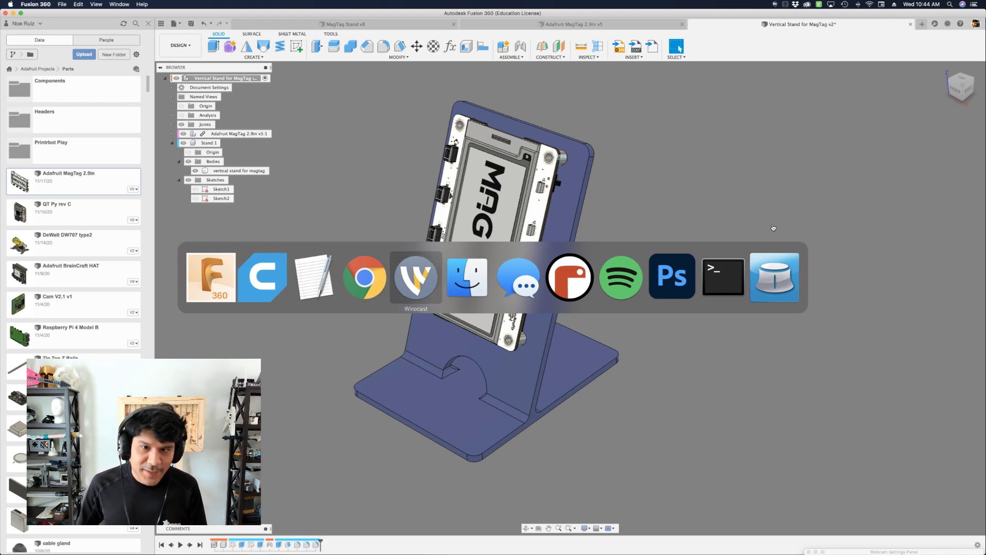
pyautogui.press('super+shift+Tab')
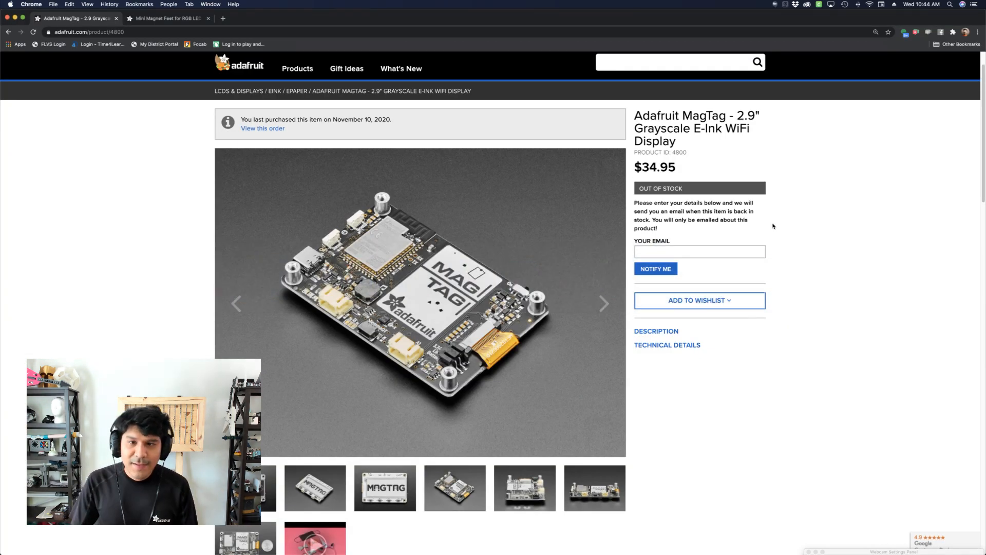
# Switch to Wirecast and make the full-screen webcam shot live in place of the screen capture
pyautogui.press('super+Tab')
pyautogui.press('super+Tab')
pyautogui.press('super+Tab')
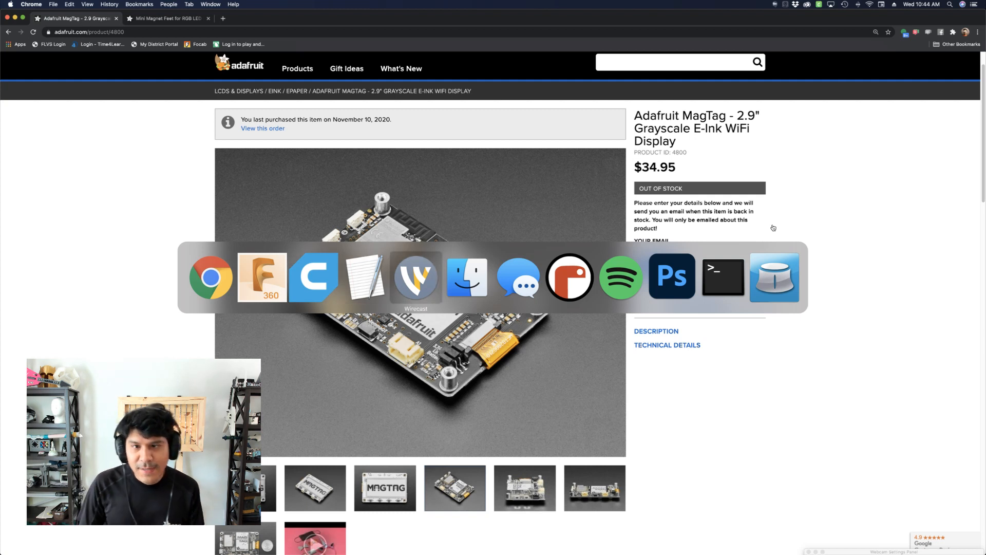
pyautogui.click(318, 338)
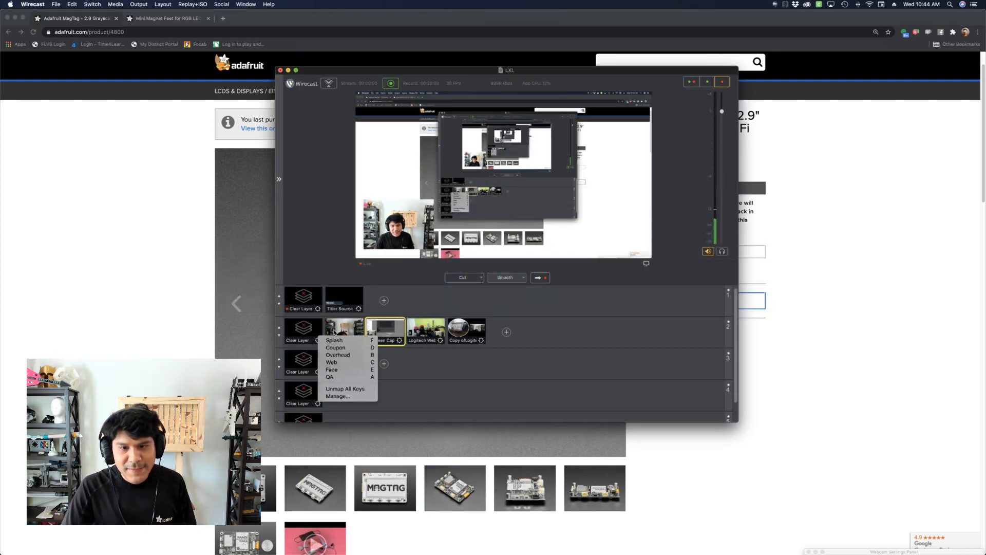
pyautogui.click(344, 331)
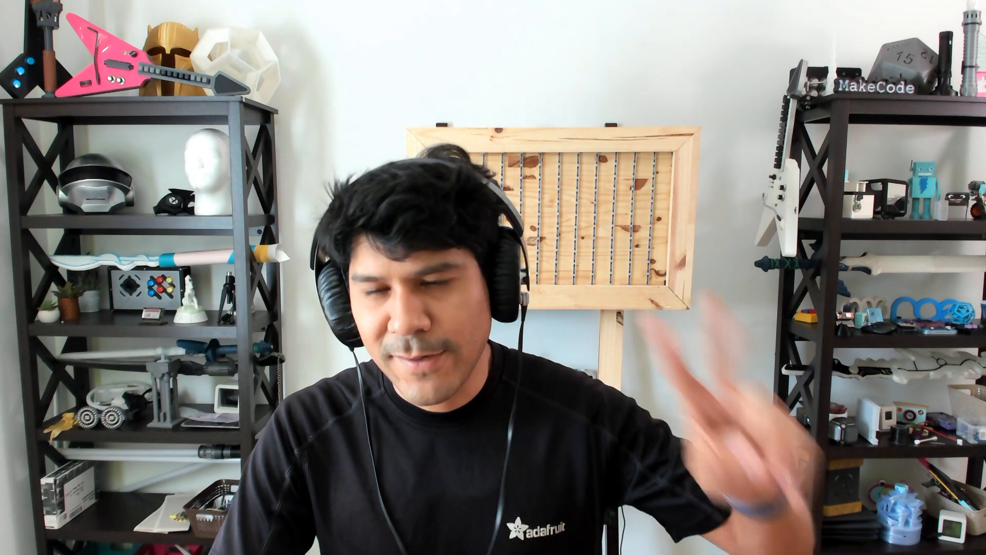